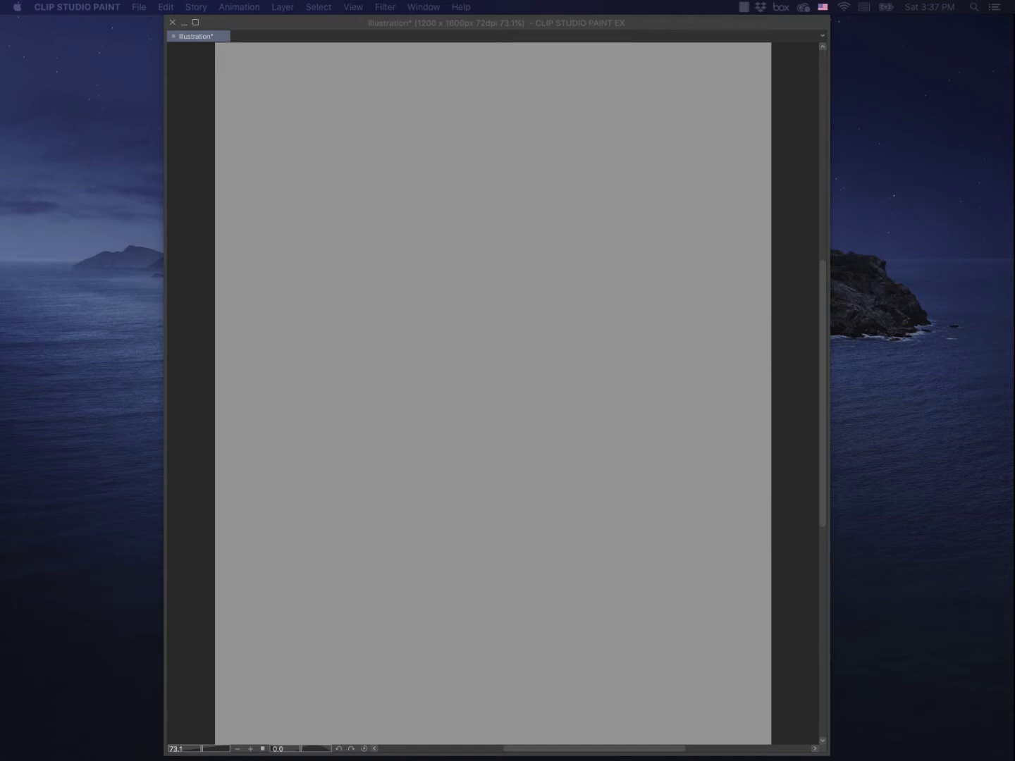
Step: Lay out the earlier Turkey Trot shirt images IMG_2724.jpg, FHTT2019-TShirtv04.jpg, IMG_2723.jpg and IMG_2722.jpg side by side and examine their designs
drag(1014, 22, 314, 22)
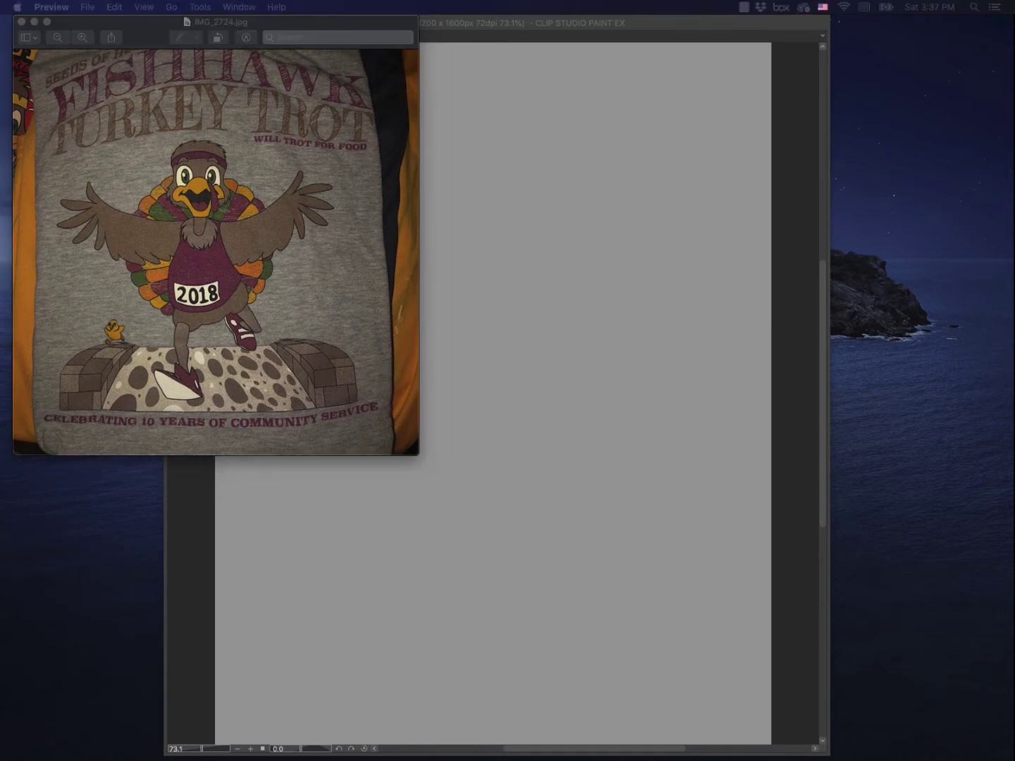
drag(1014, 98, 618, 37)
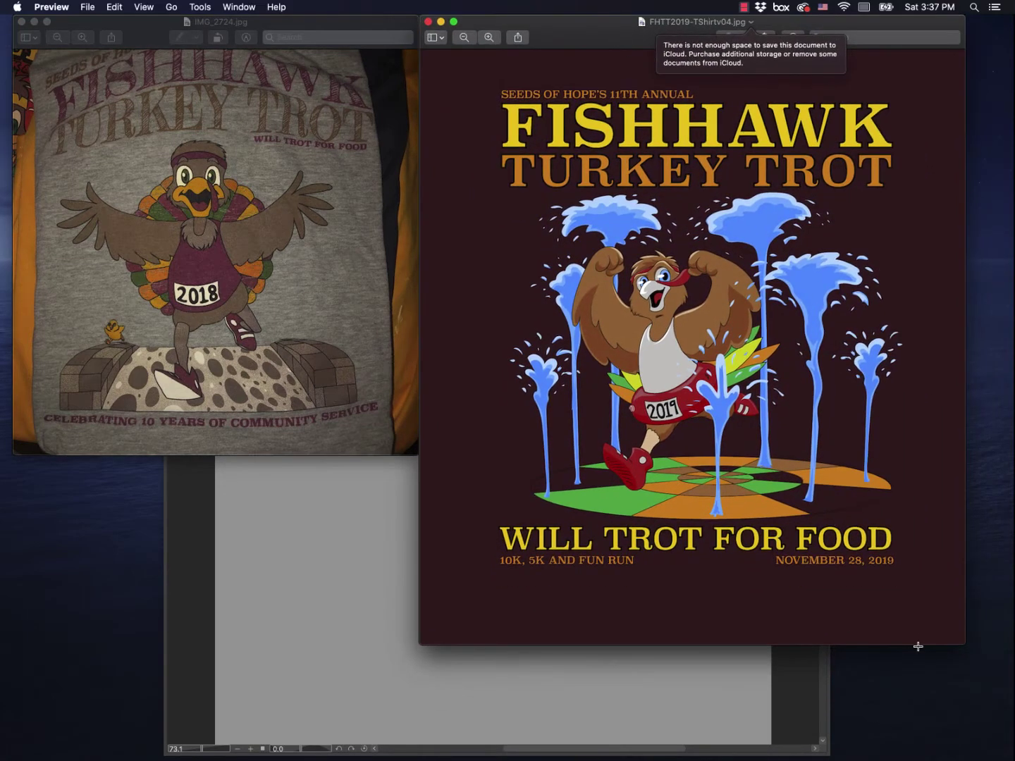
drag(963, 644, 847, 493)
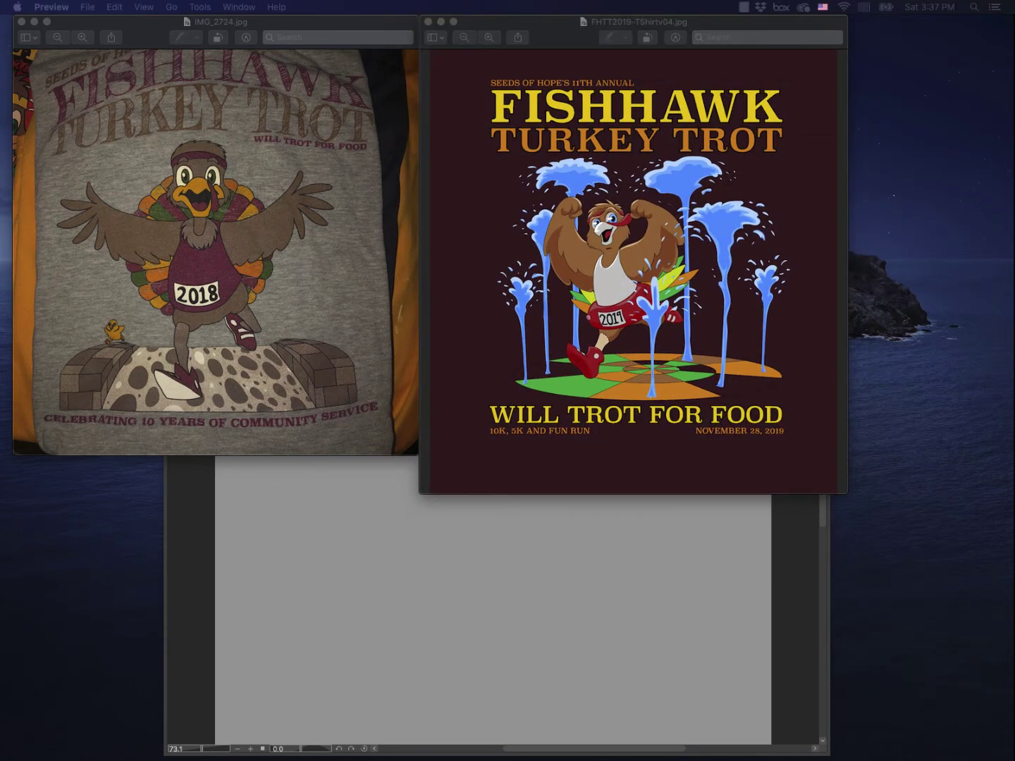
drag(1013, 87, 927, 295)
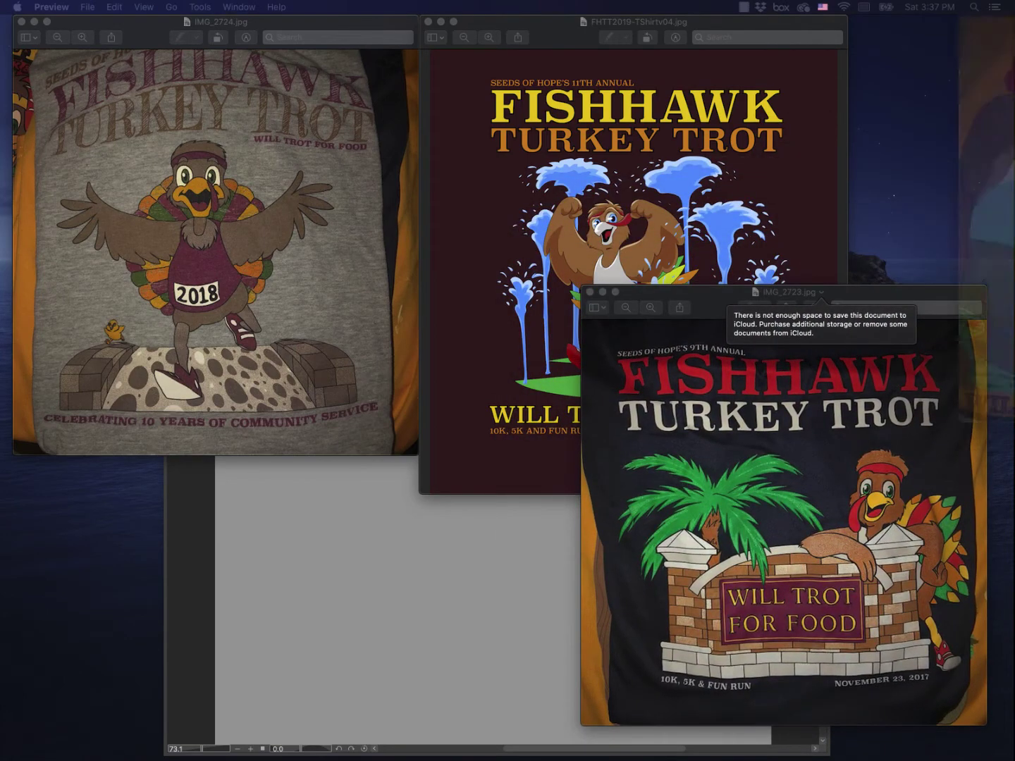
drag(1014, 105, 389, 304)
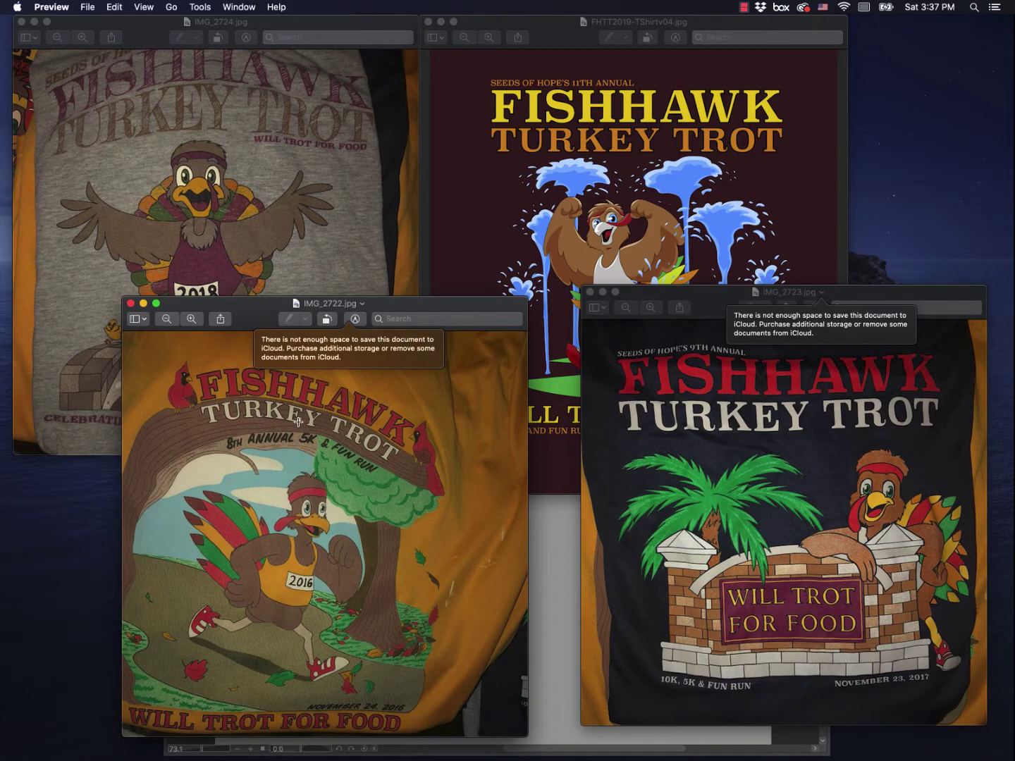
Step: Close the four shirt reference images and switch back to the blank illustration in Clip Studio Paint
click(130, 304)
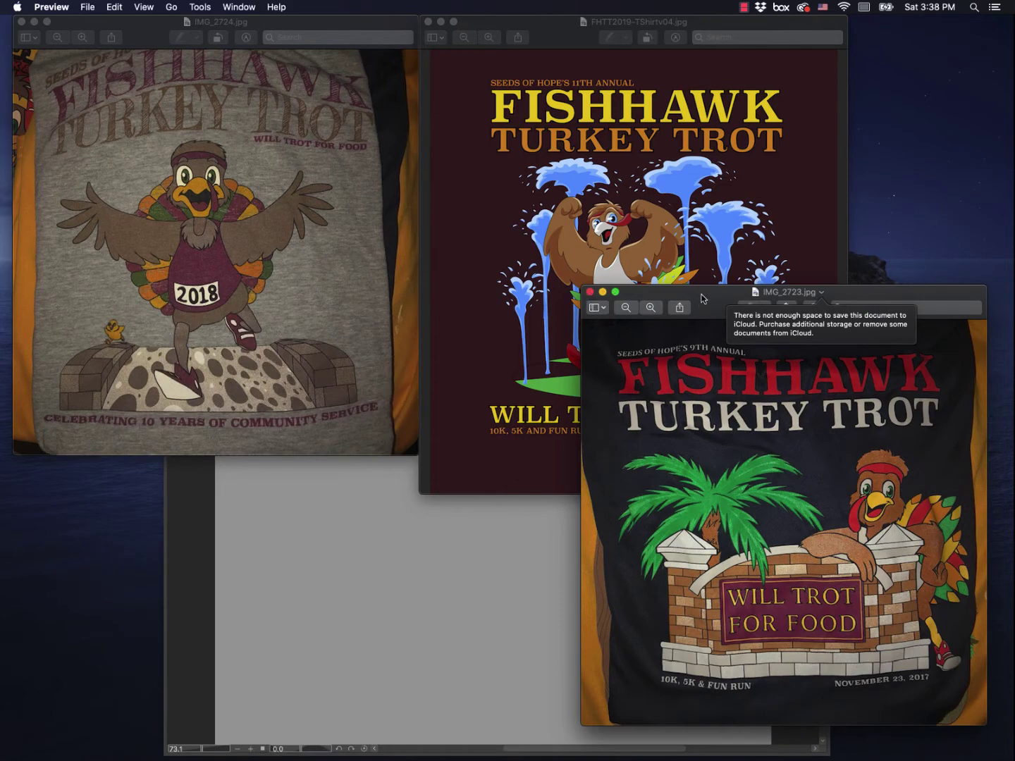
click(589, 292)
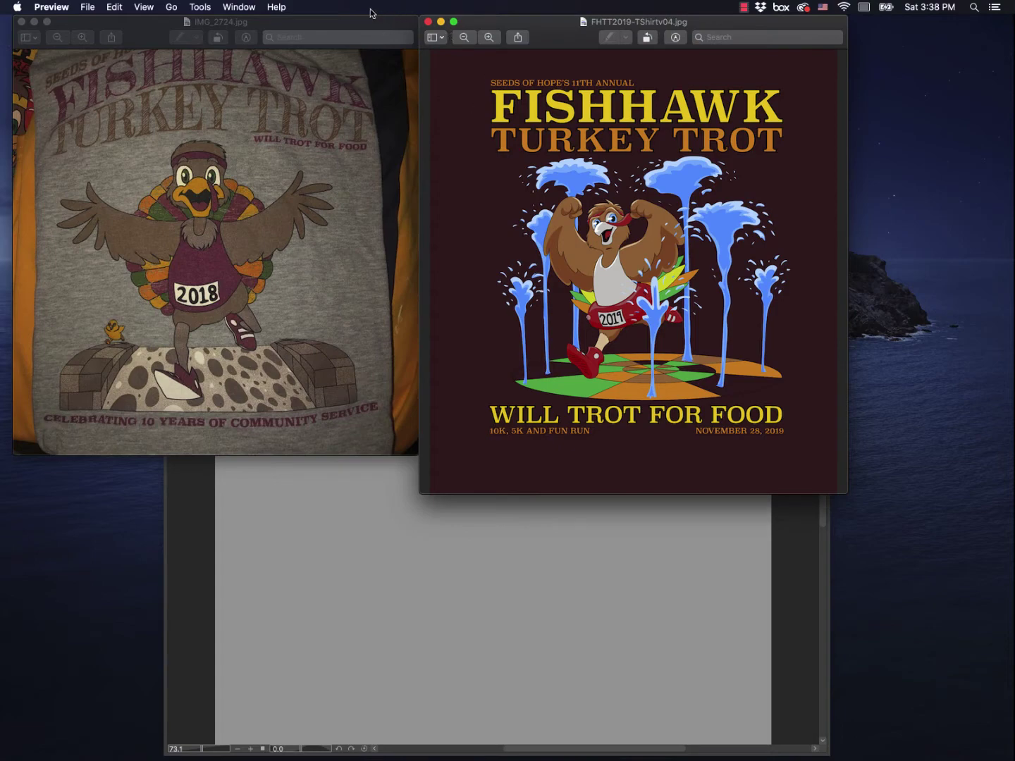
drag(130, 25, 222, 39)
key(super+w)
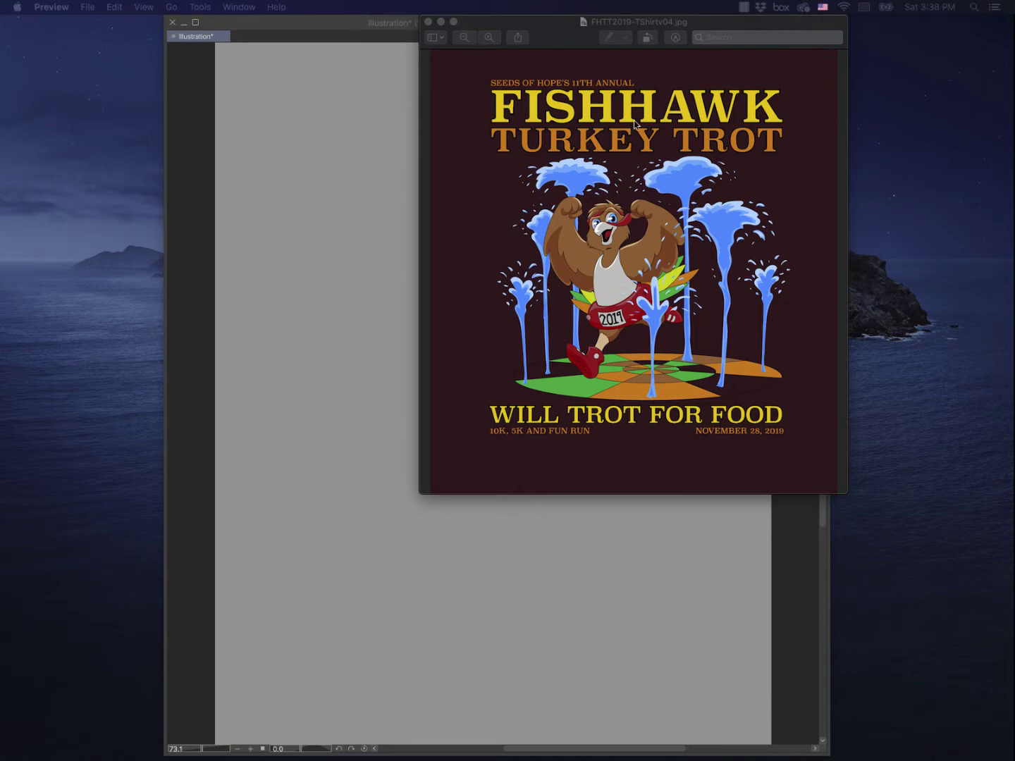
key(super+w)
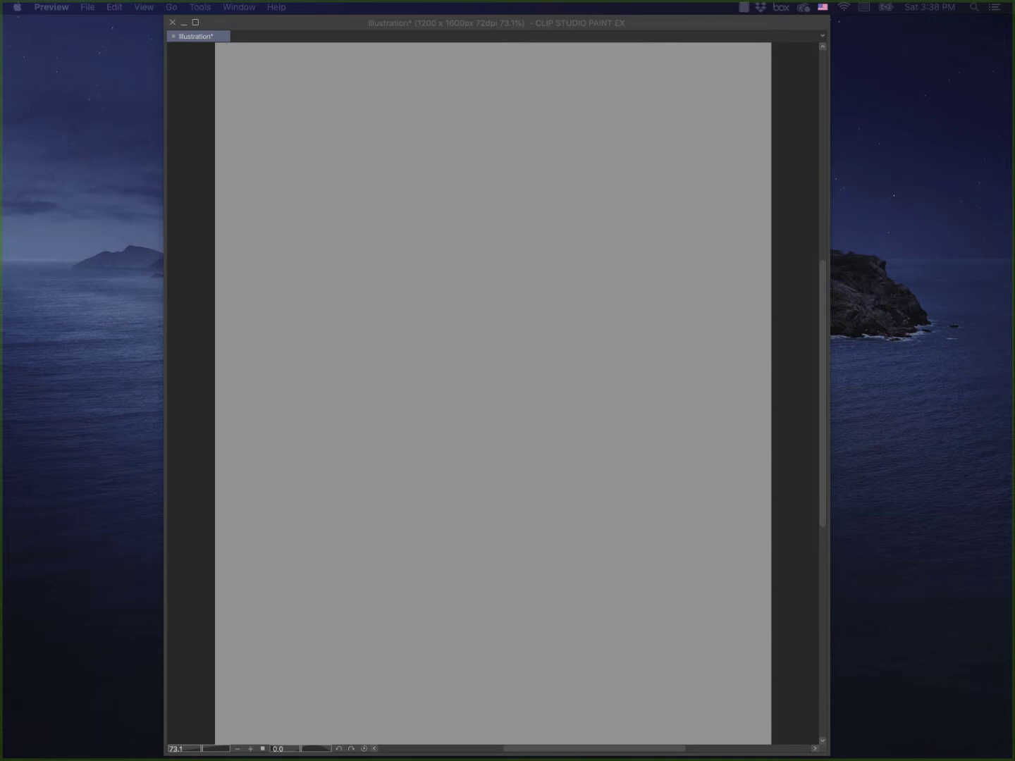
click(564, 25)
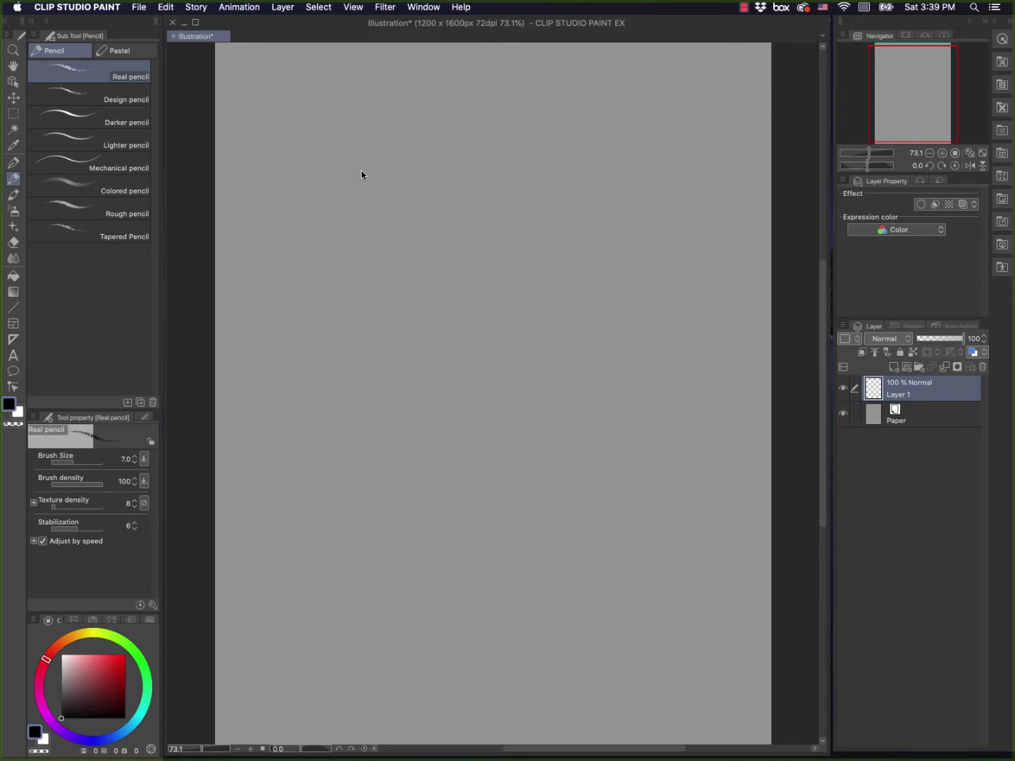
Step: Choose the Mechanical pencil, try it with quick strokes near the canvas's upper-left corner, and undo them
key(super+plus)
key(super+plus)
drag(401, 322, 577, 529)
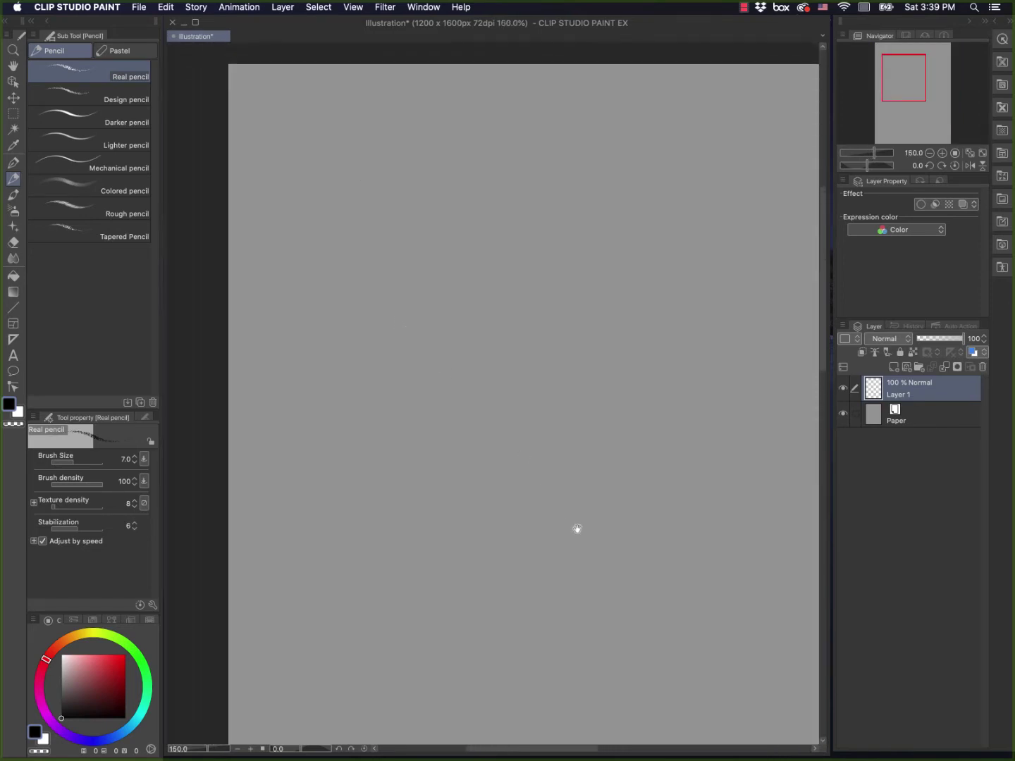
mouse_move(539, 410)
mouse_down()
mouse_move(514, 455)
mouse_move(514, 440)
mouse_up()
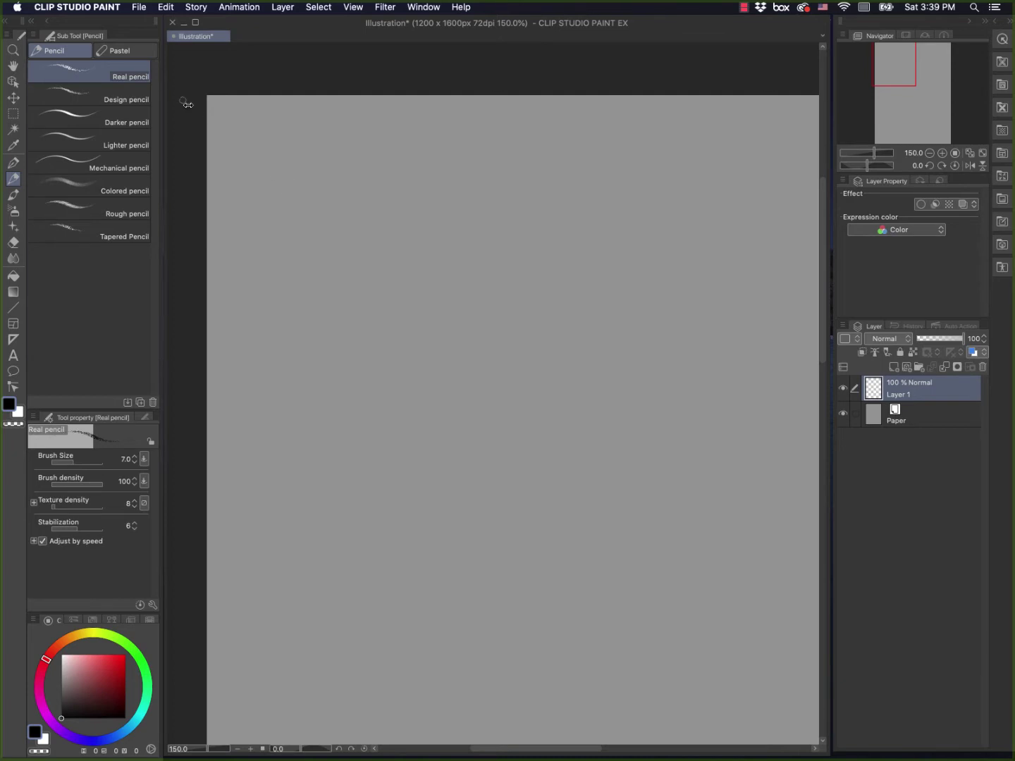
click(132, 123)
click(126, 163)
drag(280, 136, 301, 217)
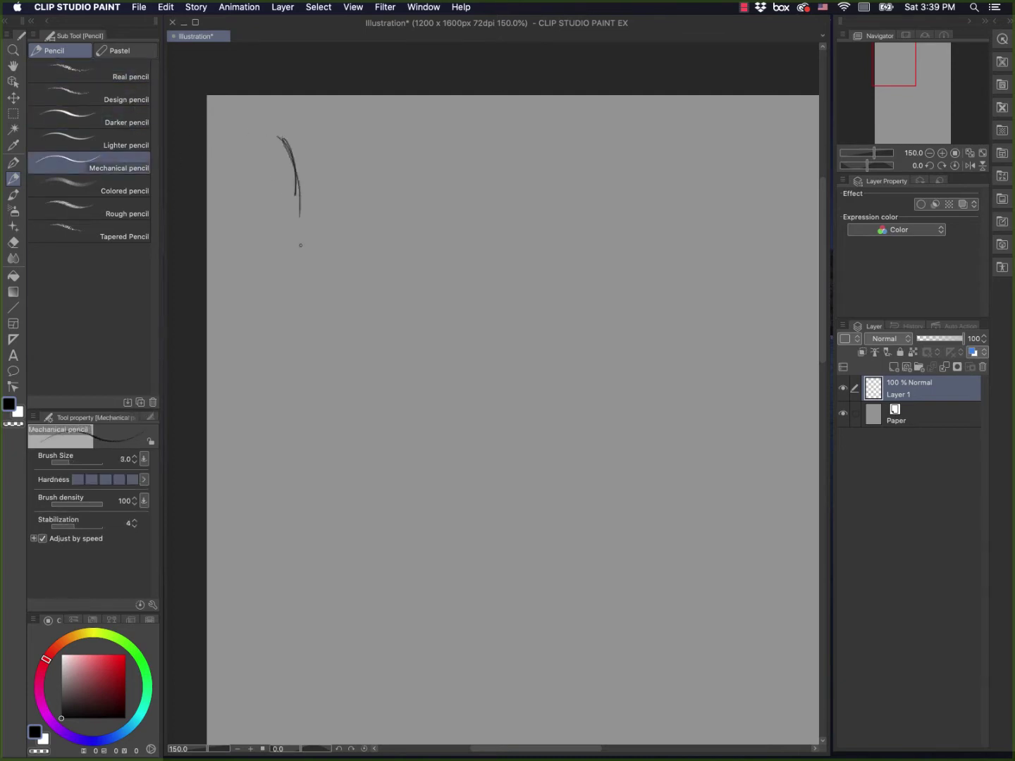
key(super+z)
key(super+z)
key(Tab)
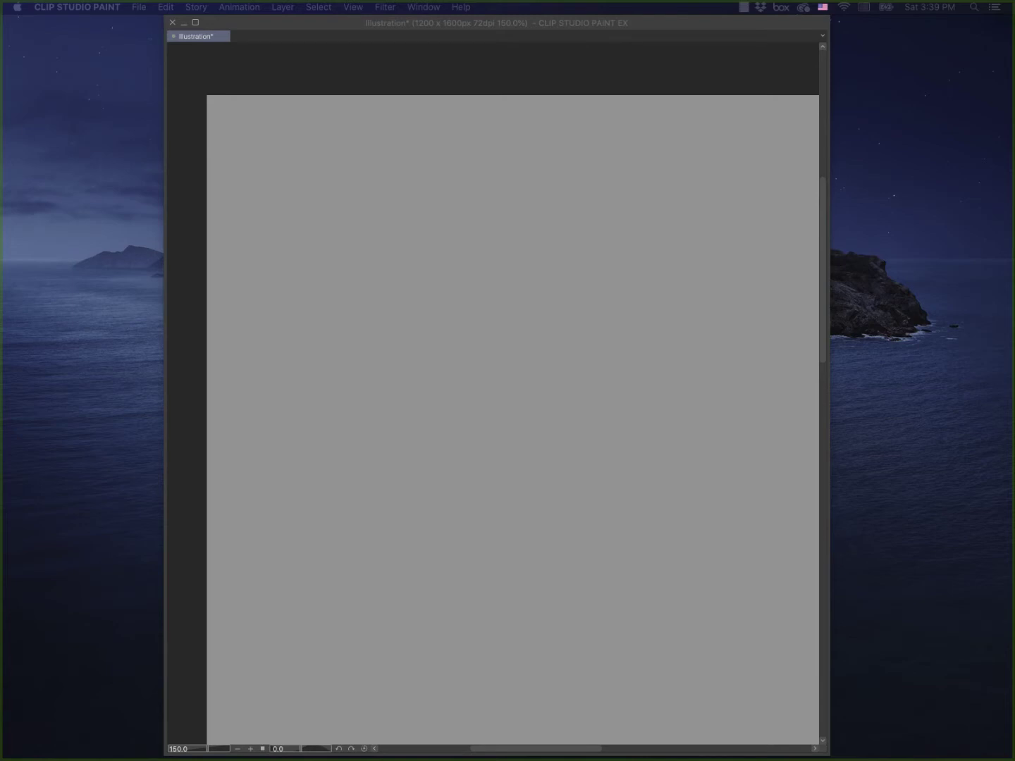
drag(1013, 58, 1014, 88)
click(631, 30)
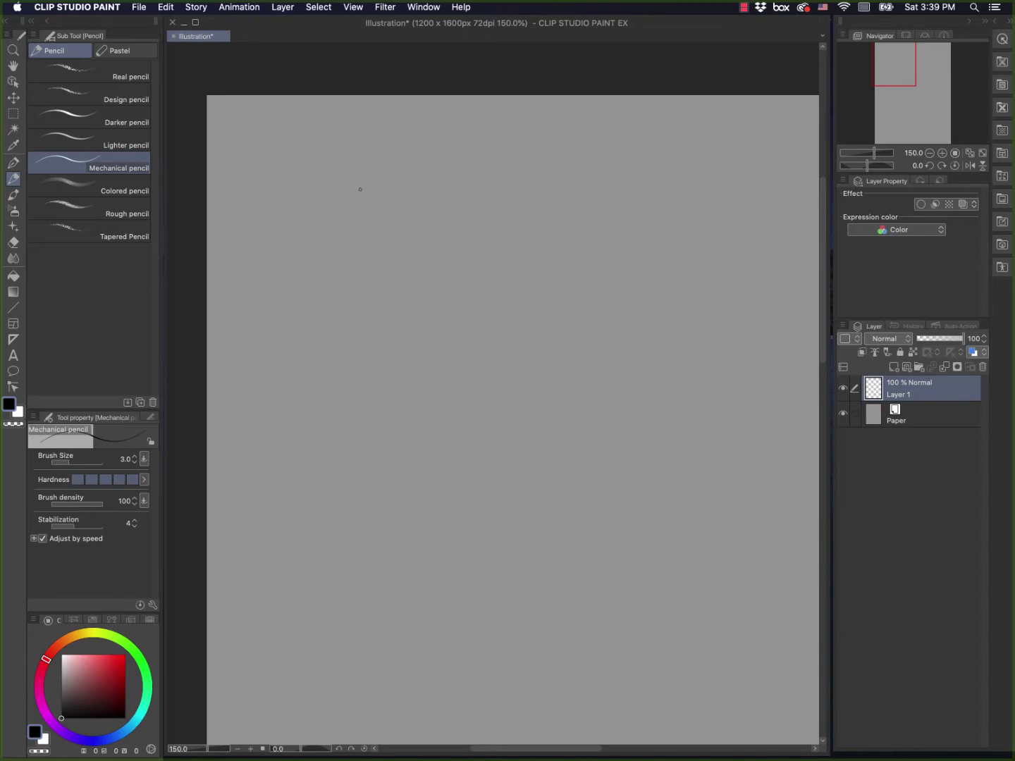
Step: Undo a short test stroke and set the drawing colour to dark blue with hue 239, saturation 60 and value 31
mouse_move(366, 182)
mouse_down()
mouse_move(355, 214)
mouse_move(395, 200)
mouse_move(352, 193)
mouse_move(382, 226)
mouse_up()
key(super+z)
click(93, 738)
click(99, 698)
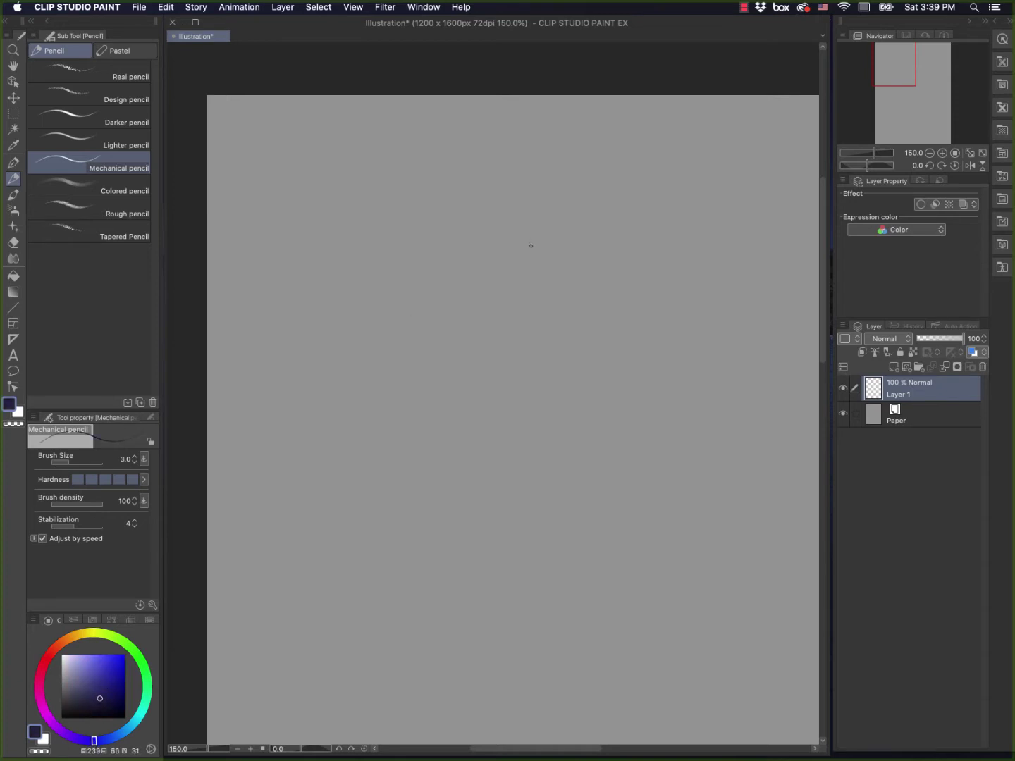
Step: Sketch the turkey's round head with face guides, its curved back, hip joints and crouching leg lines in the canvas's upper-left area
mouse_move(380, 175)
mouse_down()
mouse_move(357, 198)
mouse_move(397, 180)
mouse_move(383, 174)
mouse_move(386, 227)
mouse_move(399, 200)
mouse_move(387, 237)
mouse_move(398, 236)
mouse_move(375, 238)
mouse_move(384, 216)
mouse_up()
drag(399, 233, 427, 283)
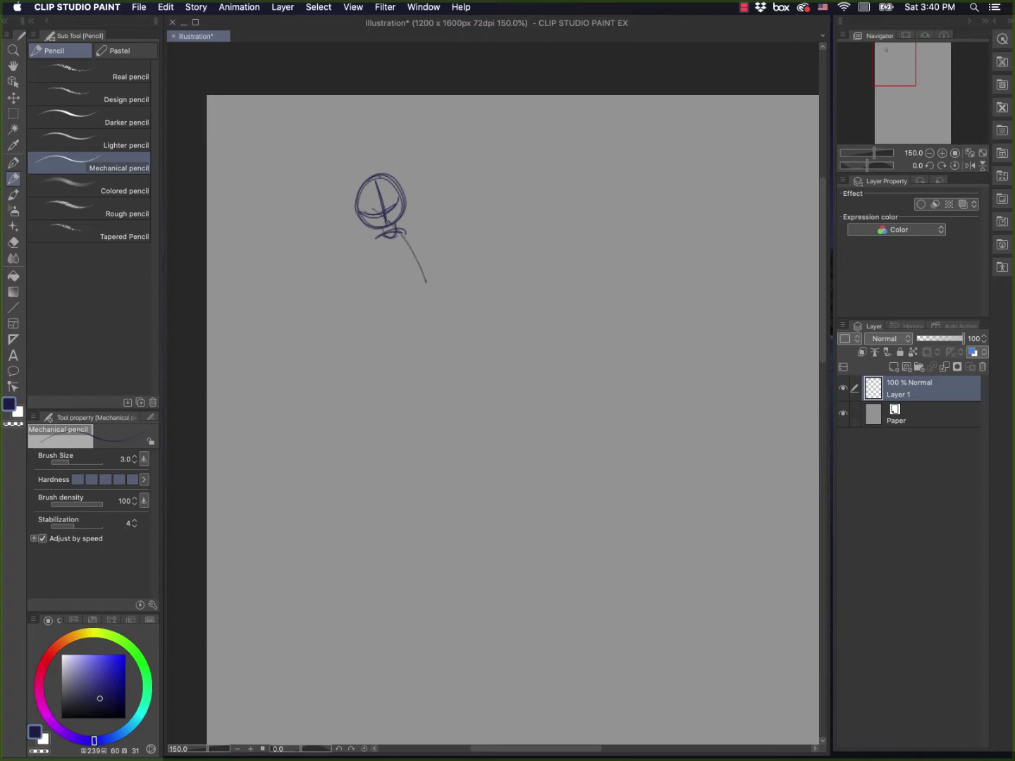
drag(389, 215, 434, 344)
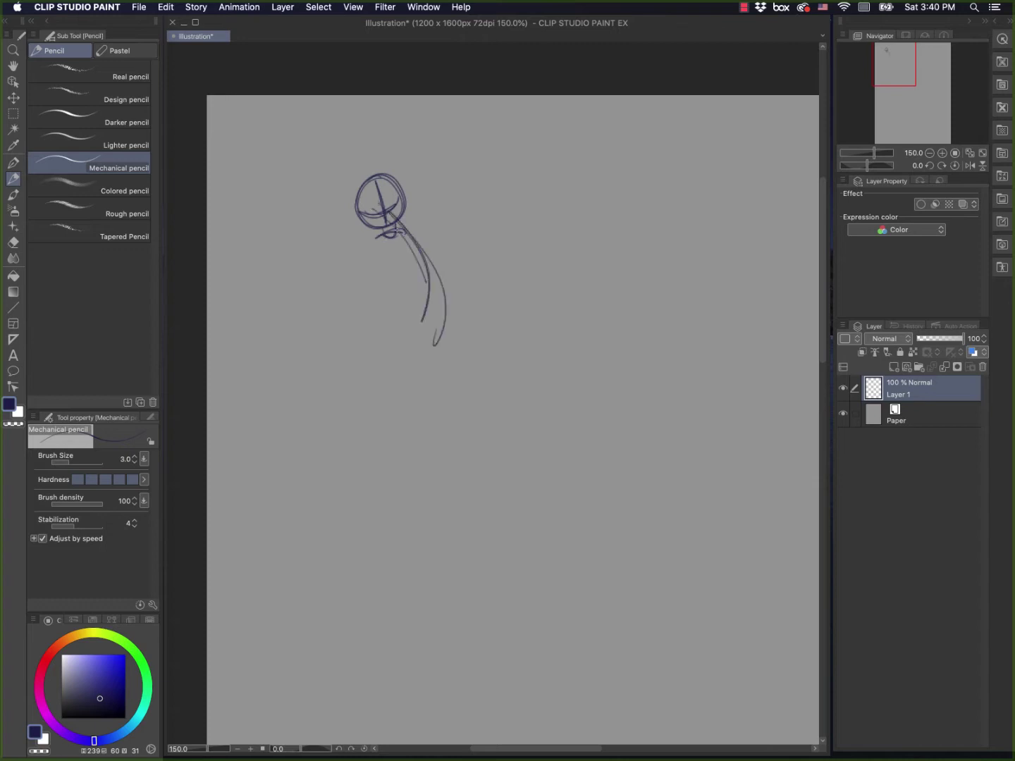
drag(376, 204, 428, 250)
mouse_move(415, 338)
mouse_down()
mouse_move(372, 361)
mouse_move(346, 416)
mouse_move(394, 350)
mouse_move(435, 328)
mouse_move(431, 346)
mouse_move(426, 330)
mouse_move(444, 317)
mouse_move(406, 305)
mouse_move(336, 339)
mouse_move(356, 385)
mouse_up()
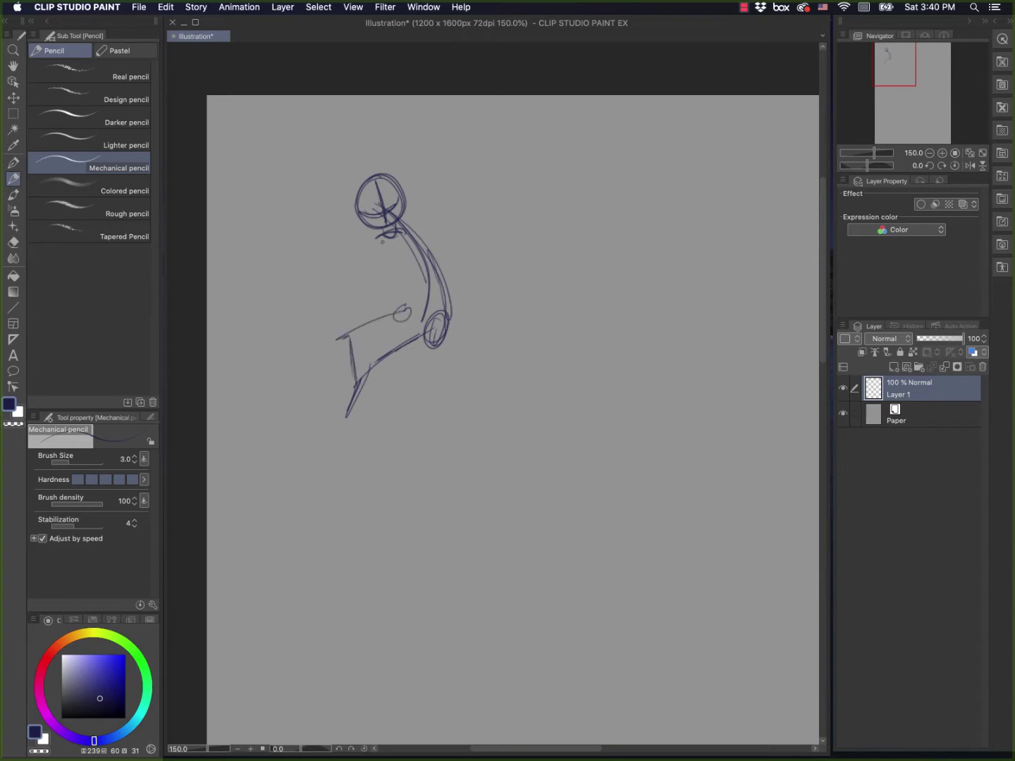
Step: Draw the egg-shaped torso between neck and hips, reinforcing its chest, back and belly contours
mouse_move(383, 237)
mouse_down()
mouse_move(377, 253)
mouse_move(400, 230)
mouse_move(410, 232)
mouse_up()
mouse_move(382, 237)
mouse_down()
mouse_move(384, 318)
mouse_move(423, 338)
mouse_up()
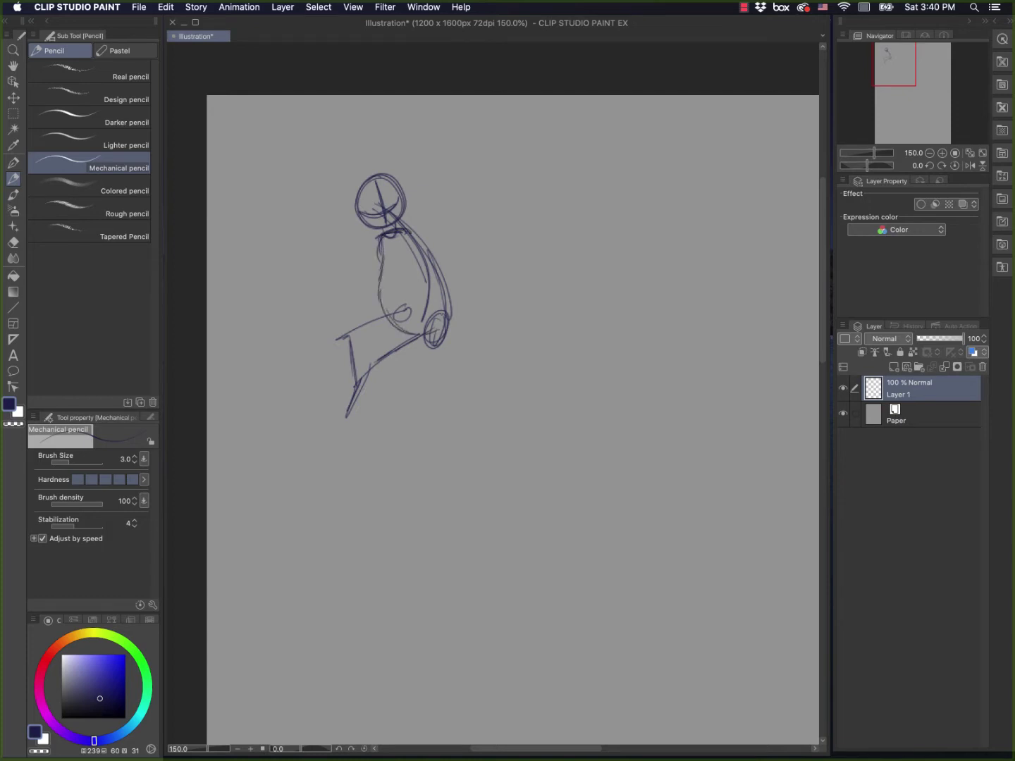
mouse_move(383, 244)
mouse_down()
mouse_move(388, 291)
mouse_move(415, 328)
mouse_move(452, 315)
mouse_up()
mouse_move(420, 229)
mouse_down()
mouse_move(458, 295)
mouse_move(410, 333)
mouse_move(413, 233)
mouse_up()
drag(395, 300, 416, 332)
mouse_move(392, 276)
mouse_down()
mouse_move(420, 326)
mouse_move(392, 286)
mouse_move(386, 252)
mouse_move(373, 295)
mouse_move(376, 279)
mouse_up()
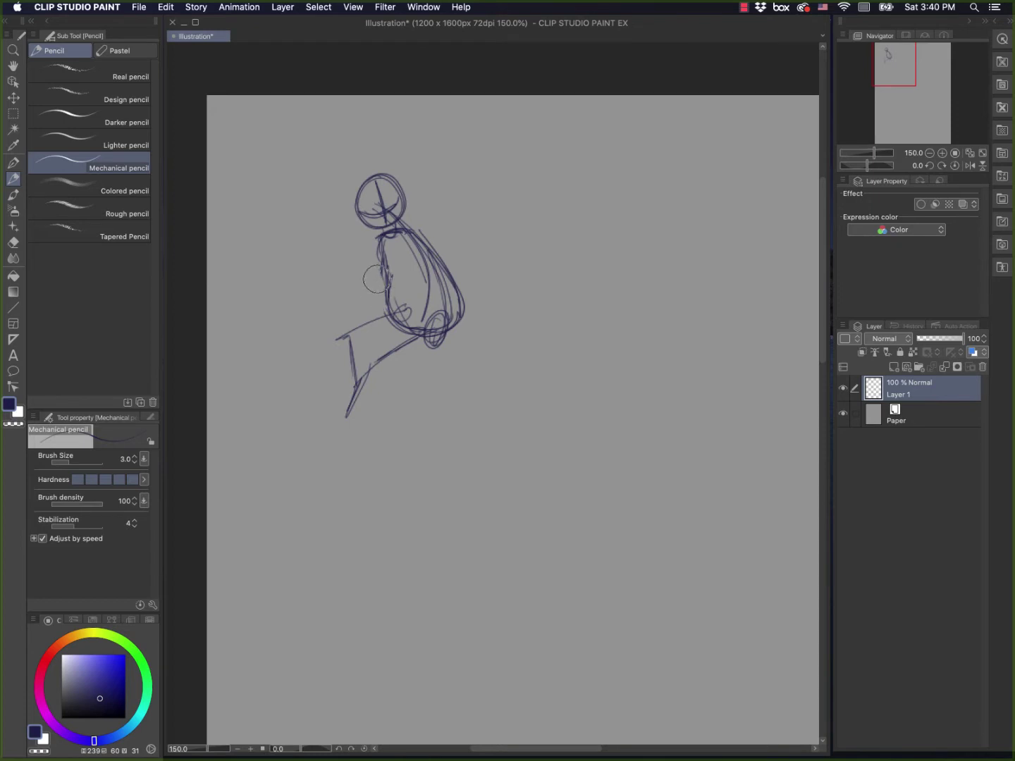
Step: Sketch the bent rear wing with feathered edge and finger feathers at the hip, and add the front arm's outline reaching forward
mouse_move(457, 263)
mouse_down()
mouse_move(431, 272)
mouse_move(463, 278)
mouse_move(444, 240)
mouse_move(460, 269)
mouse_move(456, 215)
mouse_move(416, 244)
mouse_move(406, 220)
mouse_move(401, 244)
mouse_up()
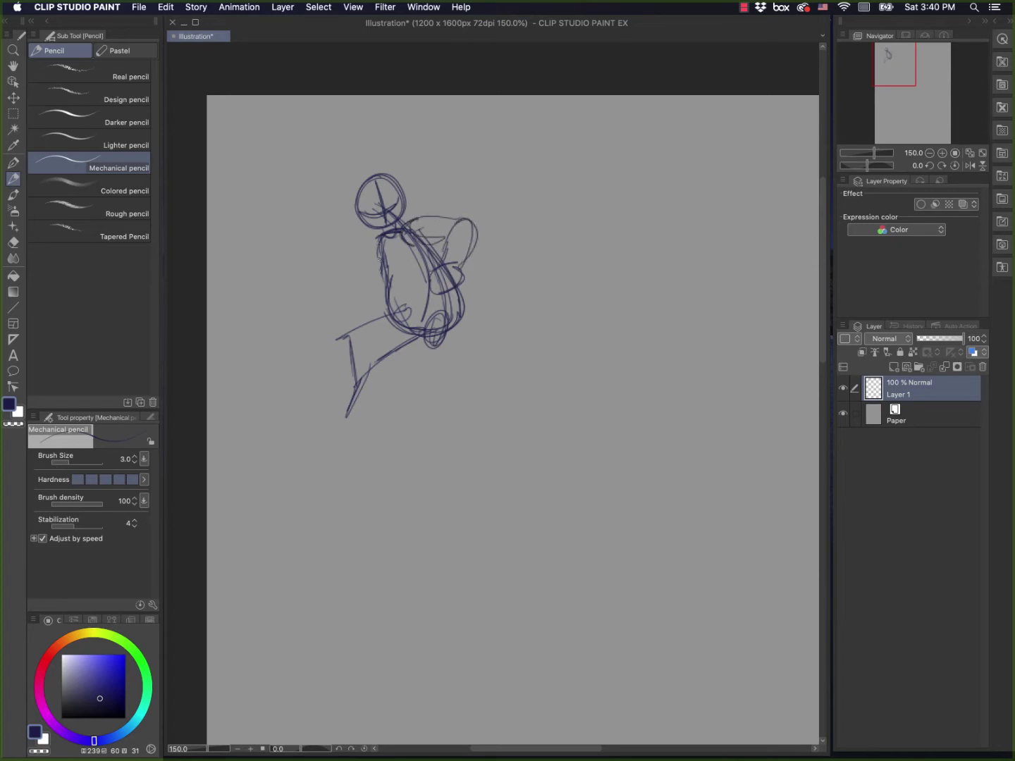
drag(377, 254, 309, 318)
drag(327, 296, 309, 318)
mouse_move(436, 266)
mouse_down()
mouse_move(421, 307)
mouse_move(438, 271)
mouse_move(436, 297)
mouse_move(461, 315)
mouse_move(448, 308)
mouse_move(478, 308)
mouse_move(488, 310)
mouse_up()
mouse_move(458, 286)
mouse_down()
mouse_move(489, 308)
mouse_move(479, 290)
mouse_up()
mouse_move(466, 273)
mouse_down()
mouse_move(488, 291)
mouse_move(480, 284)
mouse_up()
mouse_move(466, 273)
mouse_down()
mouse_move(474, 281)
mouse_move(496, 270)
mouse_up()
drag(474, 272, 493, 257)
mouse_move(484, 262)
mouse_down()
mouse_move(495, 237)
mouse_move(497, 272)
mouse_move(505, 262)
mouse_move(494, 267)
mouse_move(485, 212)
mouse_move(436, 208)
mouse_move(406, 224)
mouse_move(449, 210)
mouse_move(466, 276)
mouse_up()
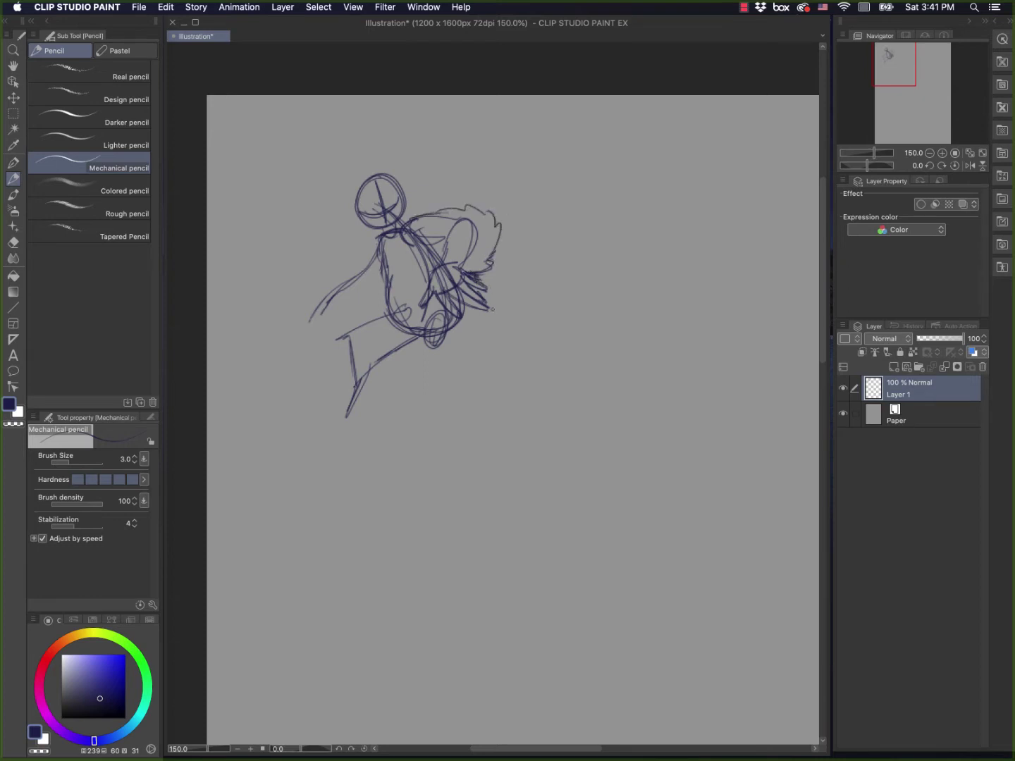
mouse_move(482, 274)
mouse_down()
mouse_move(509, 294)
mouse_move(473, 269)
mouse_move(487, 307)
mouse_move(480, 299)
mouse_move(508, 293)
mouse_move(479, 307)
mouse_move(463, 288)
mouse_move(484, 291)
mouse_move(474, 275)
mouse_up()
Step: Finish the outstretched front arm with a drooping feathered hand and add ragged feathers hanging beneath the arm
mouse_move(317, 283)
mouse_down()
mouse_move(304, 301)
mouse_move(380, 238)
mouse_move(299, 301)
mouse_move(282, 337)
mouse_up()
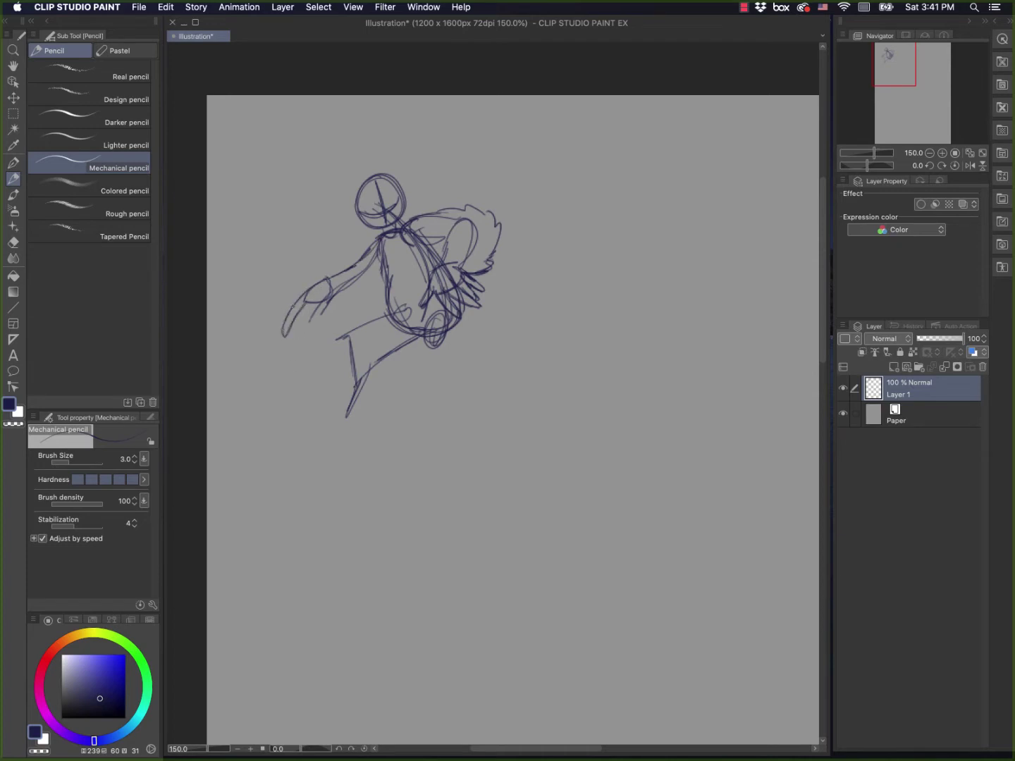
key(super+z)
mouse_move(317, 309)
mouse_down()
mouse_move(326, 305)
mouse_move(321, 321)
mouse_move(311, 308)
mouse_move(302, 339)
mouse_move(327, 311)
mouse_move(315, 307)
mouse_move(302, 328)
mouse_move(325, 297)
mouse_move(288, 336)
mouse_move(328, 286)
mouse_move(320, 320)
mouse_move(384, 300)
mouse_up()
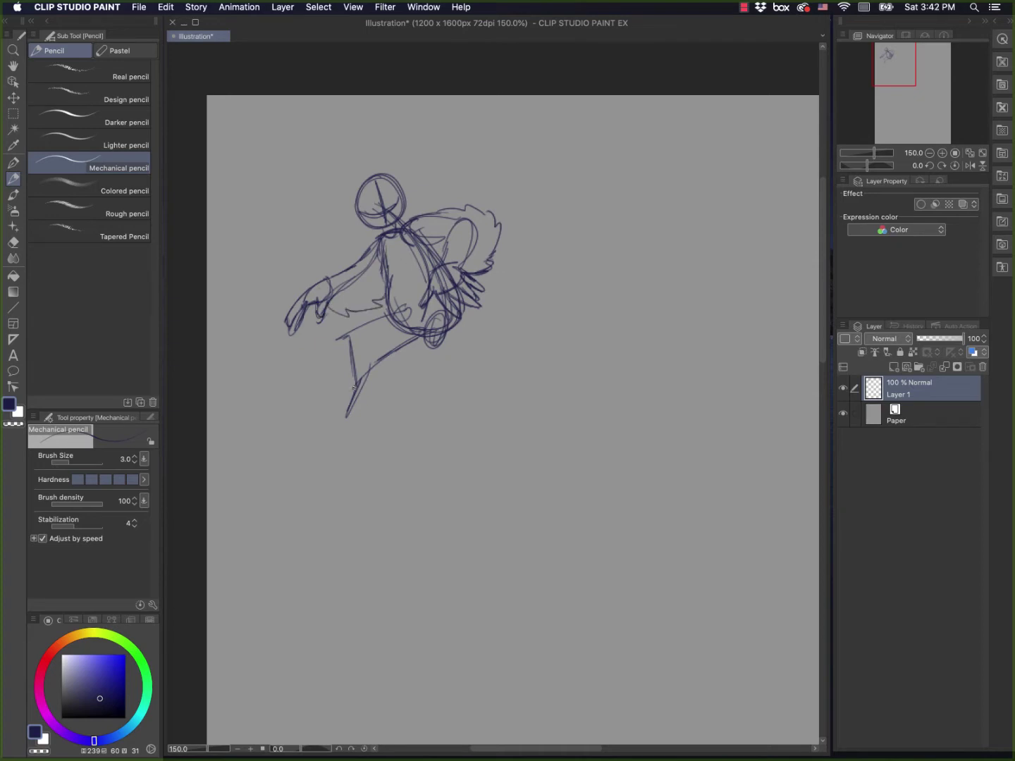
Step: Draw the nearer leg's foot and flesh out its shin down to the ankle
mouse_move(323, 417)
mouse_down()
mouse_move(349, 434)
mouse_move(319, 415)
mouse_move(353, 430)
mouse_move(331, 410)
mouse_move(359, 400)
mouse_move(355, 434)
mouse_move(325, 410)
mouse_move(343, 408)
mouse_up()
mouse_move(379, 353)
mouse_down()
mouse_move(361, 398)
mouse_move(371, 389)
mouse_up()
drag(372, 390, 359, 408)
drag(382, 351, 359, 410)
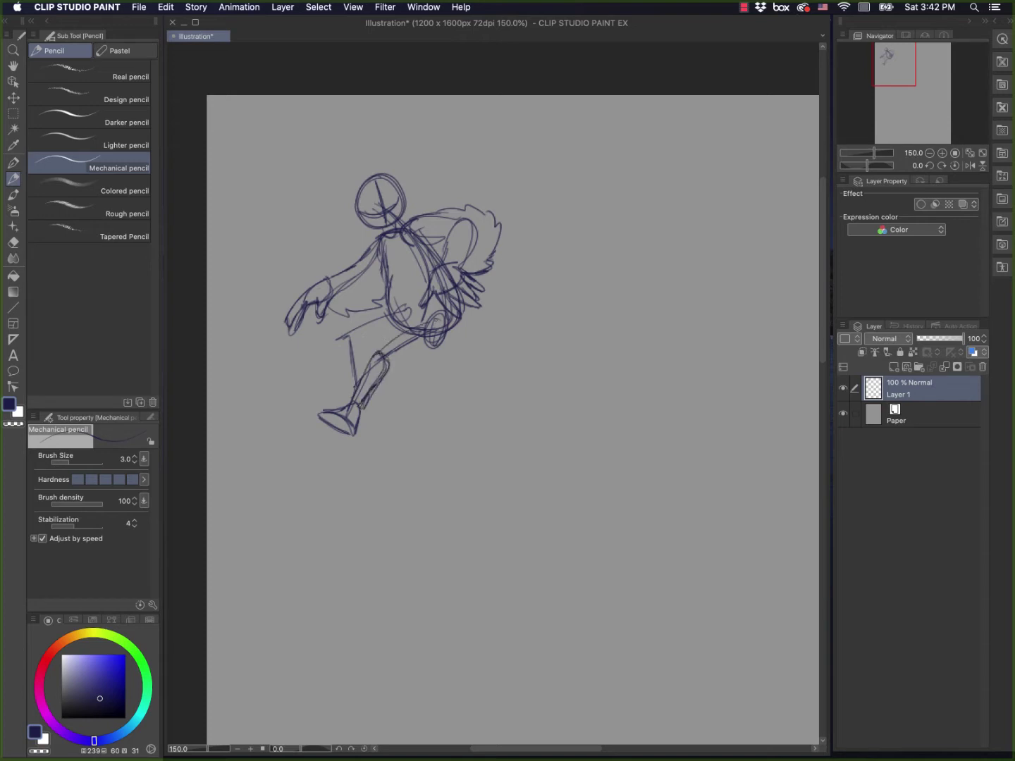
Step: Flesh out the nearer leg's thigh and round off the hip and rump beneath the torso
drag(378, 353, 427, 323)
drag(437, 320, 421, 352)
mouse_move(383, 364)
mouse_down()
mouse_move(431, 337)
mouse_move(389, 341)
mouse_move(447, 313)
mouse_move(401, 340)
mouse_move(415, 351)
mouse_move(395, 331)
mouse_move(406, 352)
mouse_move(438, 342)
mouse_up()
drag(444, 328, 418, 351)
mouse_move(454, 328)
mouse_down()
mouse_move(412, 355)
mouse_move(430, 348)
mouse_up()
drag(451, 331, 439, 340)
Step: Sketch the farther leg with its foot, thickening the thigh and shin along the existing gesture lines
mouse_move(389, 314)
mouse_down()
mouse_move(349, 338)
mouse_move(327, 399)
mouse_move(353, 398)
mouse_move(355, 379)
mouse_move(351, 397)
mouse_up()
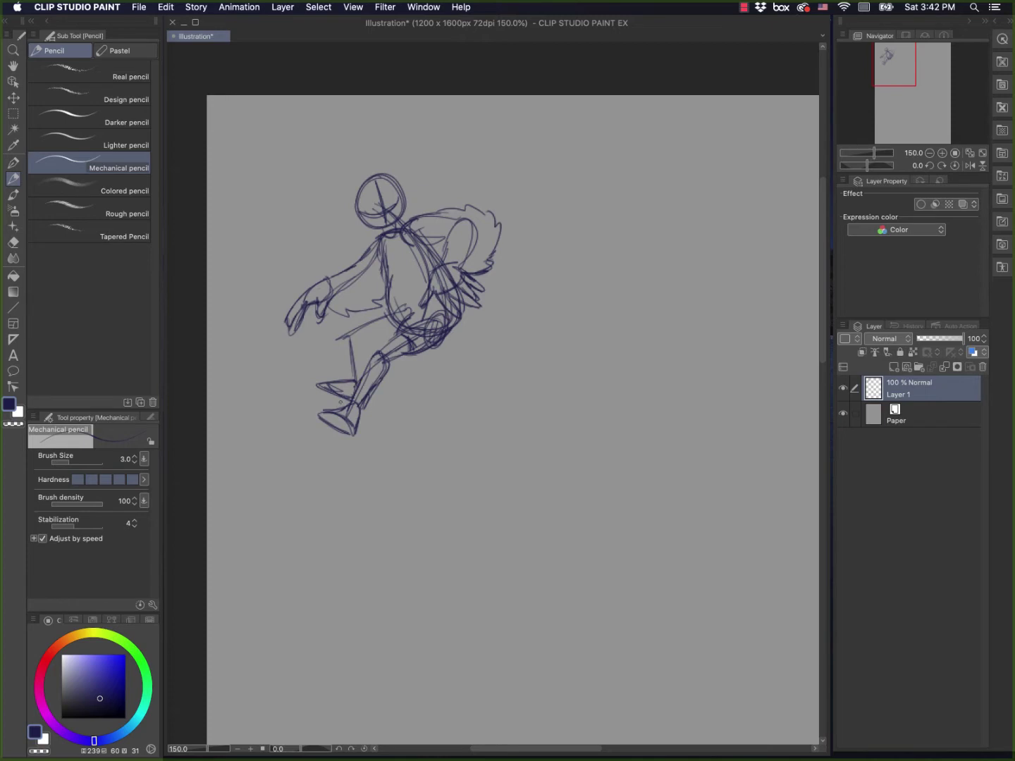
mouse_move(381, 311)
mouse_down()
mouse_move(353, 330)
mouse_move(399, 330)
mouse_move(351, 379)
mouse_move(356, 386)
mouse_up()
drag(365, 339, 360, 372)
drag(368, 339, 356, 379)
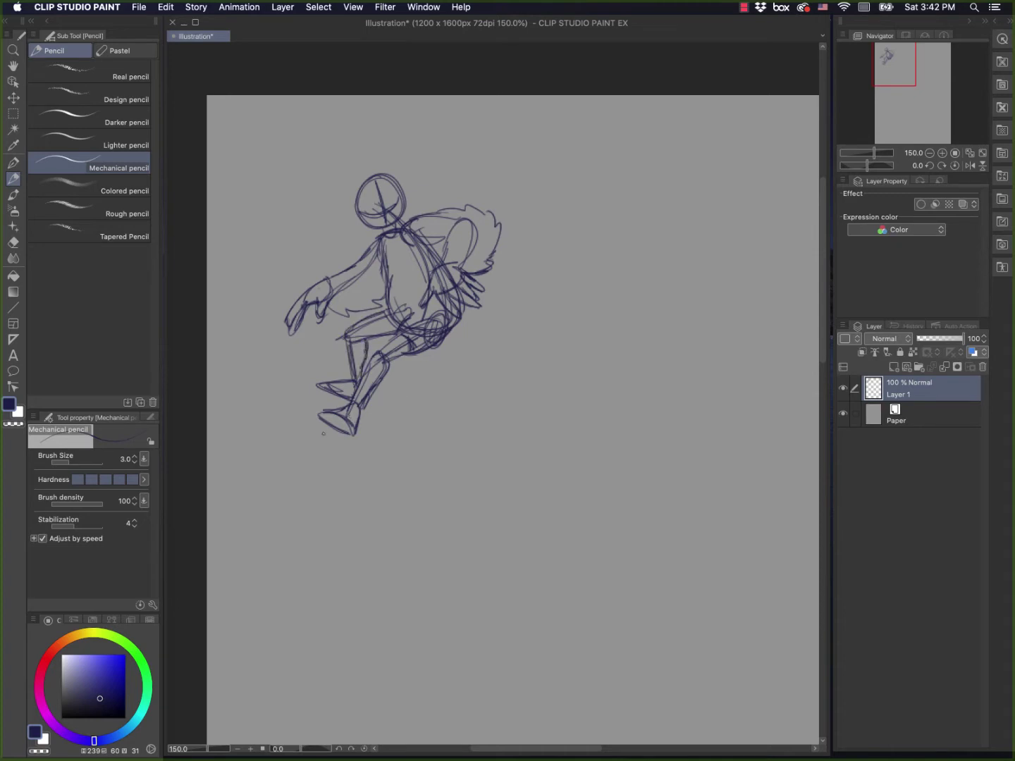
Step: Outline a surfboard beneath the turkey's feet with a rounded nose pointing down towards the lower left
mouse_move(293, 439)
mouse_down()
mouse_move(311, 437)
mouse_move(331, 478)
mouse_move(278, 427)
mouse_move(343, 478)
mouse_move(330, 482)
mouse_up()
mouse_move(282, 413)
mouse_down()
mouse_move(318, 388)
mouse_move(308, 393)
mouse_up()
drag(338, 478, 384, 398)
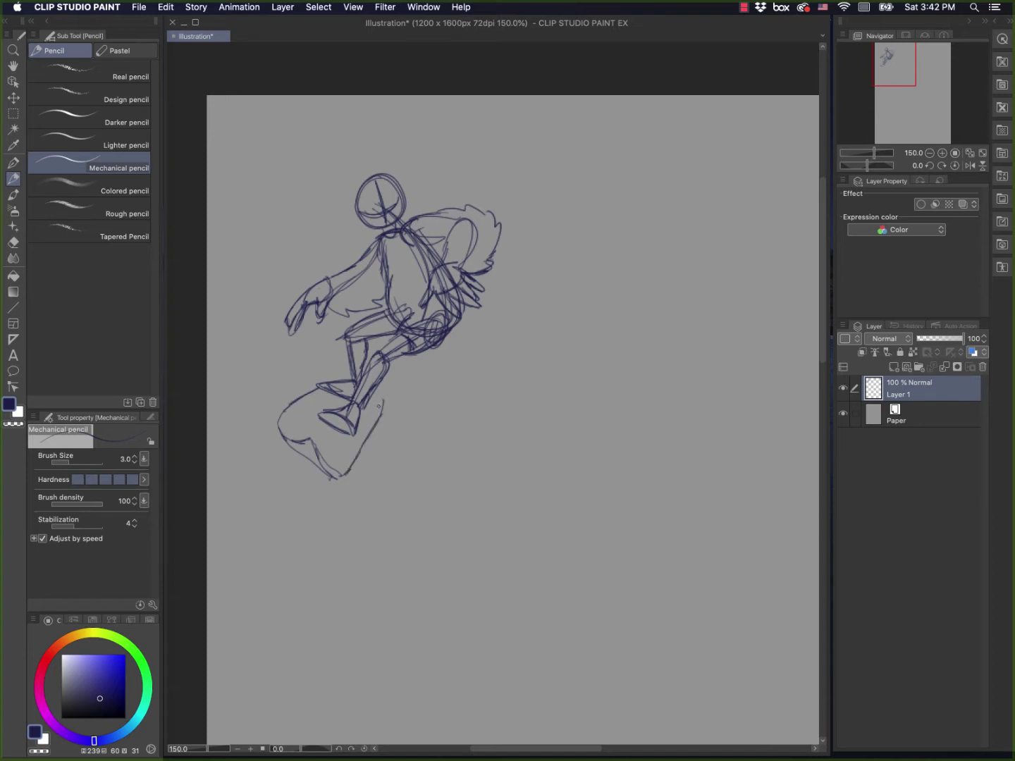
Step: Draw the foaming water trail curving from the surfboard up behind the turkey's back
mouse_move(362, 460)
mouse_down()
mouse_move(392, 392)
mouse_move(407, 392)
mouse_move(369, 459)
mouse_move(467, 401)
mouse_move(445, 386)
mouse_move(405, 439)
mouse_move(454, 414)
mouse_up()
drag(395, 447, 439, 421)
mouse_move(467, 405)
mouse_down()
mouse_move(526, 328)
mouse_move(537, 262)
mouse_move(522, 254)
mouse_up()
mouse_move(433, 372)
mouse_down()
mouse_move(456, 368)
mouse_move(500, 291)
mouse_up()
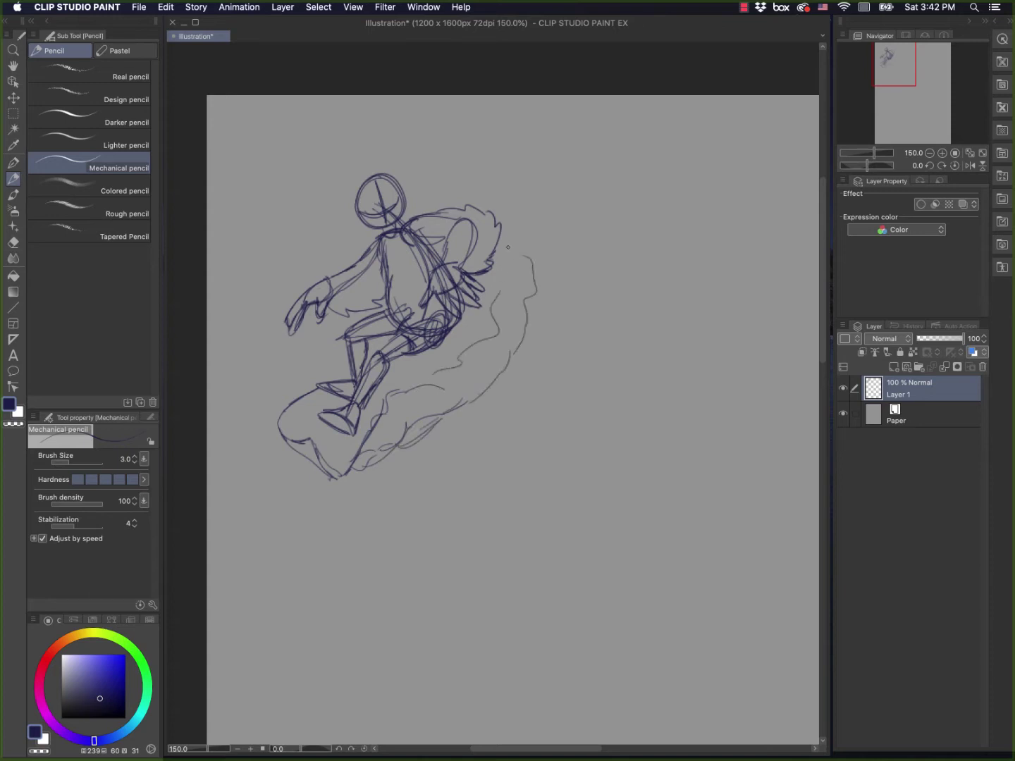
Step: Sketch the curling wave crest arching over the turkey, with scalloped foam and small splash marks along its upper edge
mouse_move(490, 189)
mouse_down()
mouse_move(454, 149)
mouse_move(567, 171)
mouse_up()
drag(465, 132, 612, 202)
mouse_move(574, 159)
mouse_down()
mouse_move(476, 105)
mouse_move(416, 131)
mouse_move(416, 145)
mouse_move(315, 146)
mouse_up()
mouse_move(322, 161)
mouse_down()
mouse_move(235, 191)
mouse_move(213, 225)
mouse_up()
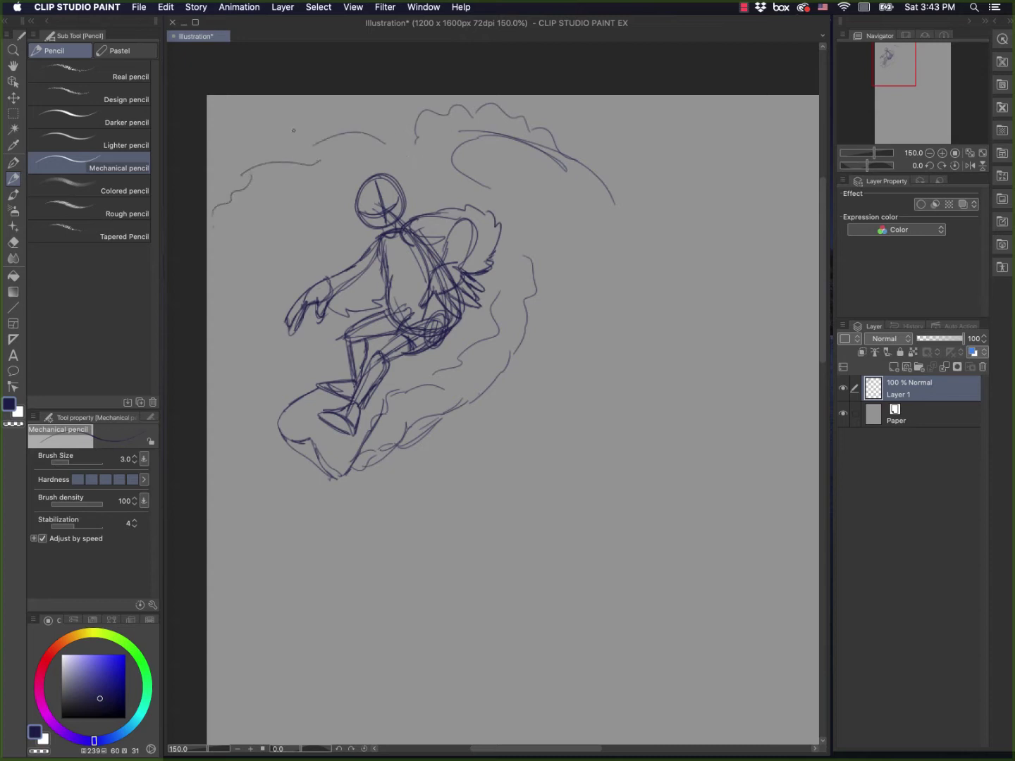
mouse_move(263, 146)
mouse_down()
mouse_move(275, 148)
mouse_move(231, 170)
mouse_up()
mouse_move(305, 131)
mouse_down()
mouse_move(318, 110)
mouse_move(345, 107)
mouse_up()
Step: Add the waterline at the board's nose, a splash at its lower side, and vertical wave-face strokes in front of the legs
mouse_move(278, 423)
mouse_down()
mouse_move(220, 443)
mouse_move(276, 419)
mouse_up()
drag(359, 468, 377, 459)
drag(311, 378, 314, 357)
mouse_move(318, 372)
mouse_down()
mouse_move(327, 345)
mouse_move(335, 351)
mouse_up()
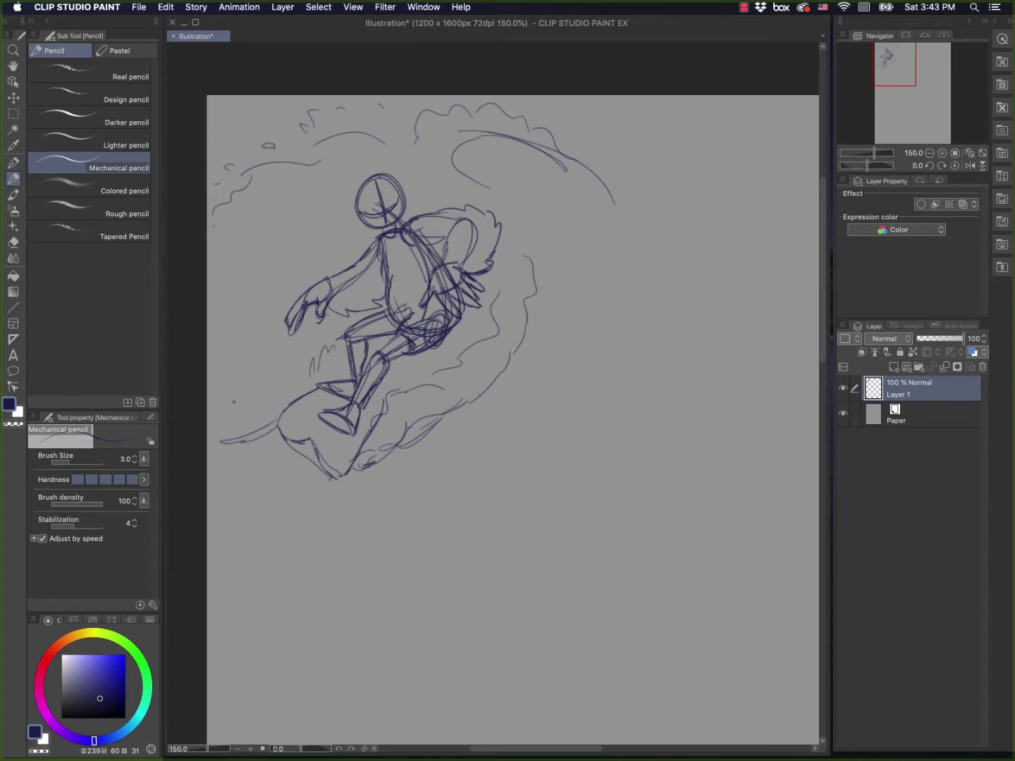
mouse_move(234, 402)
mouse_down()
mouse_move(231, 320)
mouse_move(249, 343)
mouse_up()
drag(252, 358, 261, 364)
Step: Refine the turkey's neck and draw its eyes, beak and headband, with a loop shape behind the head
drag(397, 226, 389, 230)
mouse_move(366, 204)
mouse_down()
mouse_move(380, 210)
mouse_move(370, 213)
mouse_up()
mouse_move(370, 201)
mouse_down()
mouse_move(380, 204)
mouse_move(372, 213)
mouse_move(399, 194)
mouse_move(394, 206)
mouse_up()
mouse_move(368, 193)
mouse_down()
mouse_move(361, 200)
mouse_move(375, 203)
mouse_move(380, 225)
mouse_move(397, 213)
mouse_move(375, 217)
mouse_move(395, 211)
mouse_move(379, 225)
mouse_move(388, 233)
mouse_move(423, 176)
mouse_move(408, 204)
mouse_up()
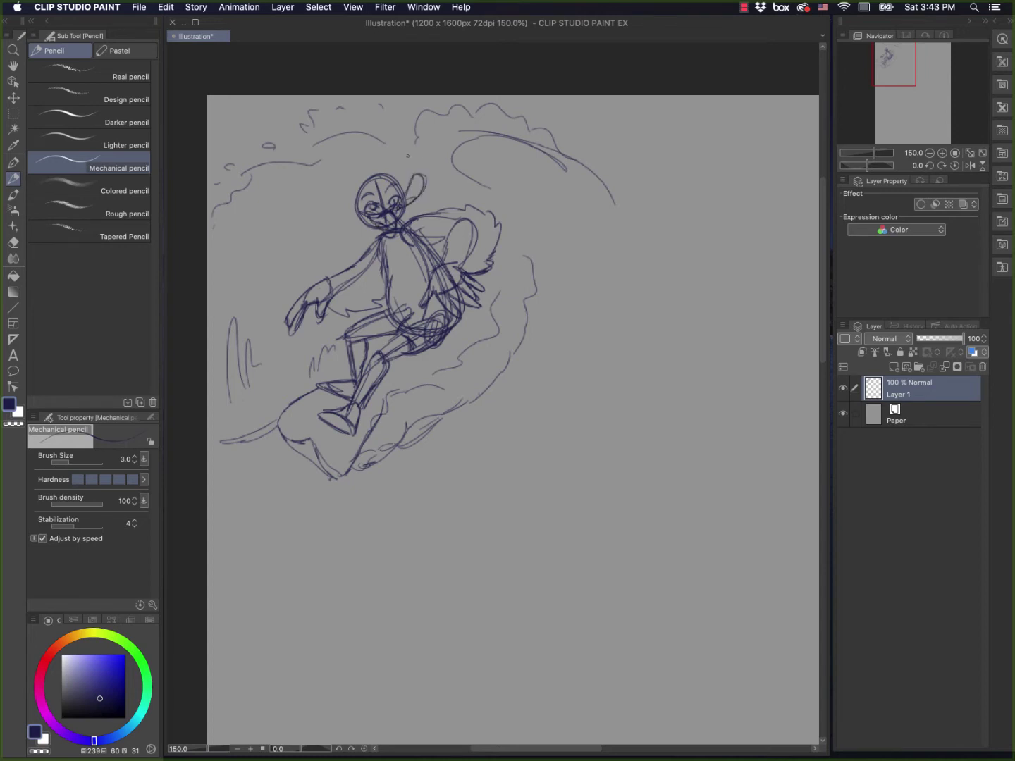
Step: Undo the loop behind the head and draw a curled headband knot with wavy tails streaming upward instead
key(super+z)
key(super+z)
key(super+z)
mouse_move(397, 212)
mouse_down()
mouse_move(424, 200)
mouse_move(413, 200)
mouse_move(422, 190)
mouse_move(424, 203)
mouse_move(403, 210)
mouse_move(415, 194)
mouse_up()
mouse_move(394, 181)
mouse_down()
mouse_move(354, 203)
mouse_move(415, 186)
mouse_move(390, 155)
mouse_move(409, 143)
mouse_up()
mouse_move(409, 143)
mouse_down()
mouse_move(404, 187)
mouse_move(416, 144)
mouse_move(415, 182)
mouse_move(402, 187)
mouse_up()
drag(409, 176, 413, 169)
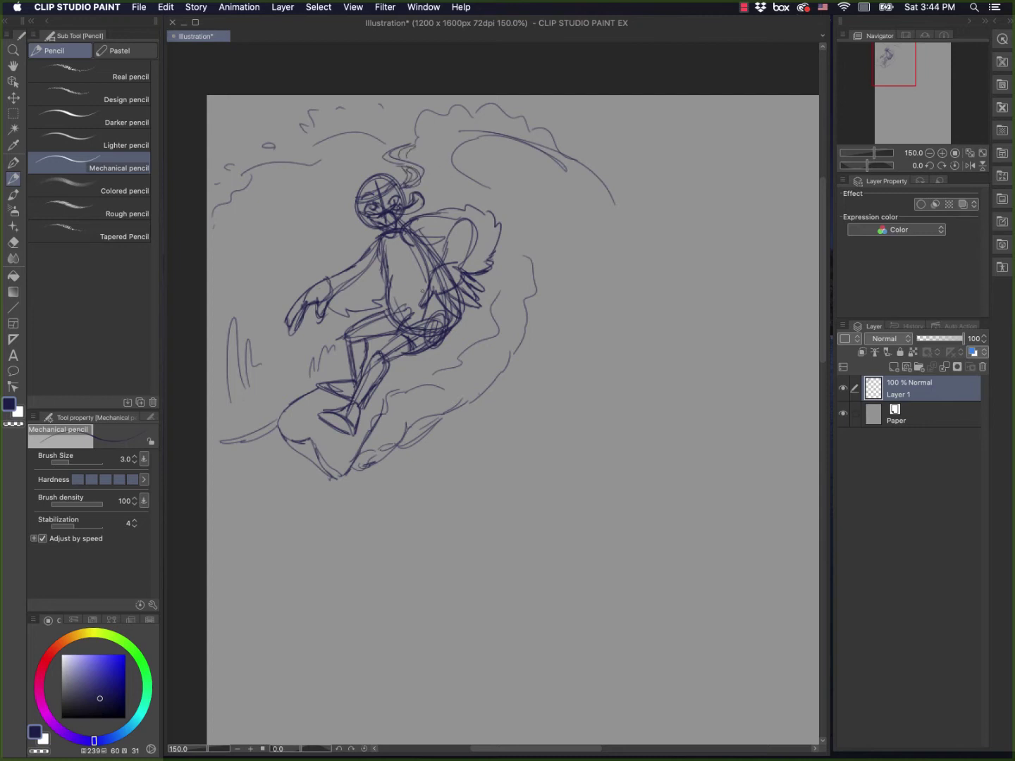
Step: Draw the turkey's tank top with neckline and hem, and place a rectangular race bib on its belly
mouse_move(359, 205)
mouse_down()
mouse_move(367, 231)
mouse_move(399, 197)
mouse_move(387, 260)
mouse_move(385, 251)
mouse_move(420, 311)
mouse_move(429, 298)
mouse_move(385, 315)
mouse_move(376, 288)
mouse_move(384, 239)
mouse_move(382, 303)
mouse_move(413, 315)
mouse_move(416, 284)
mouse_move(401, 300)
mouse_up()
drag(384, 303, 419, 301)
mouse_move(416, 287)
mouse_down()
mouse_move(420, 302)
mouse_move(418, 288)
mouse_move(403, 303)
mouse_up()
drag(403, 299, 384, 319)
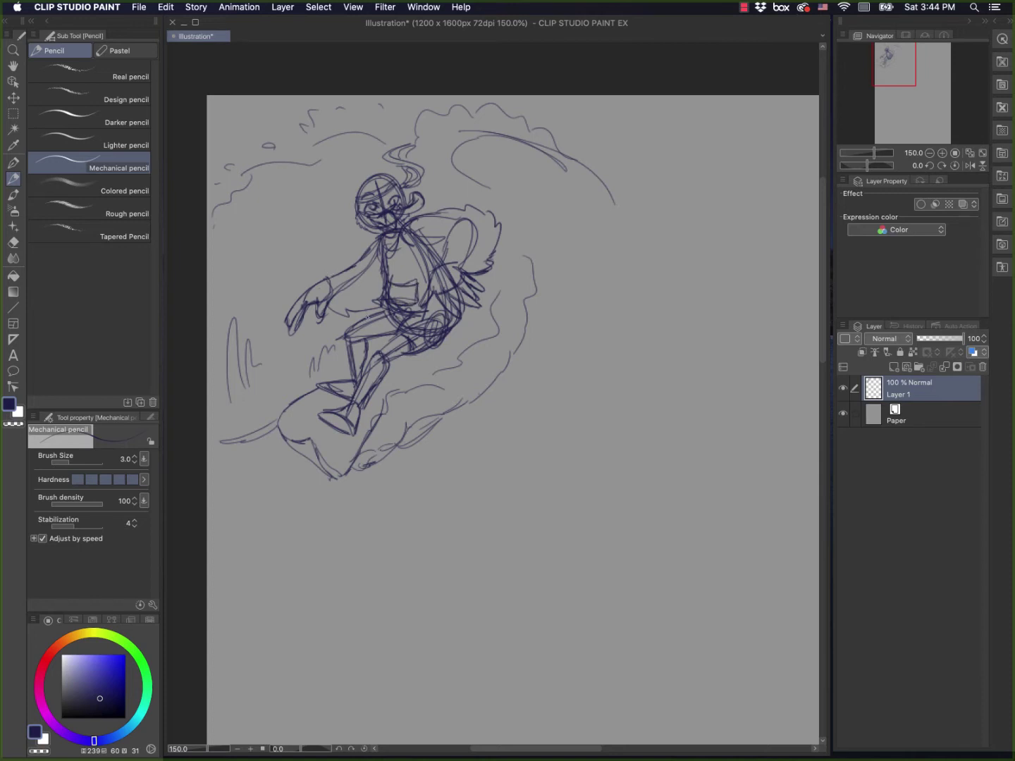
Step: Draw long pointed tail feathers fanning upward behind the surfing turkey's back
mouse_move(442, 341)
mouse_down()
mouse_move(514, 276)
mouse_move(457, 336)
mouse_move(506, 290)
mouse_move(539, 238)
mouse_up()
mouse_move(492, 282)
mouse_down()
mouse_move(530, 207)
mouse_move(520, 220)
mouse_move(515, 182)
mouse_move(480, 168)
mouse_move(480, 201)
mouse_move(473, 179)
mouse_up()
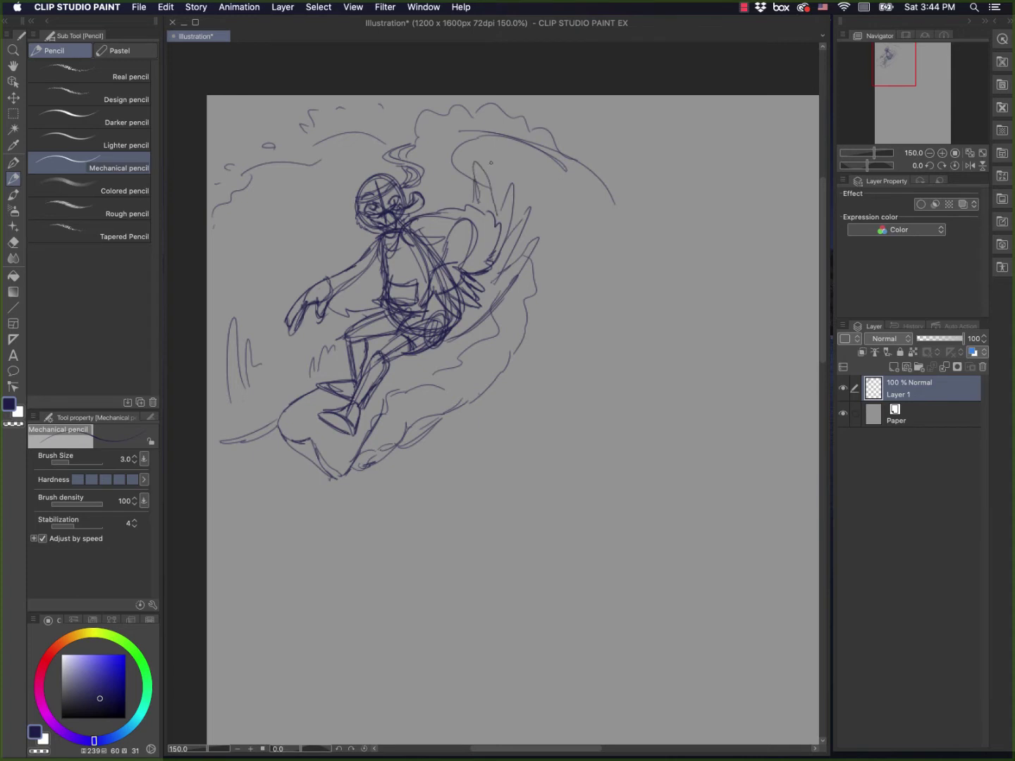
mouse_move(422, 211)
mouse_down()
mouse_move(441, 199)
mouse_move(448, 173)
mouse_move(471, 200)
mouse_up()
Step: Add ruffled, spiky feathers around the turkey's head, undoing the stray stroke beside the cheek
mouse_move(361, 250)
mouse_down()
mouse_move(346, 225)
mouse_move(360, 229)
mouse_up()
drag(356, 223, 366, 240)
key(super+z)
mouse_move(356, 197)
mouse_down()
mouse_move(351, 189)
mouse_move(385, 167)
mouse_move(407, 182)
mouse_move(378, 191)
mouse_move(397, 196)
mouse_up()
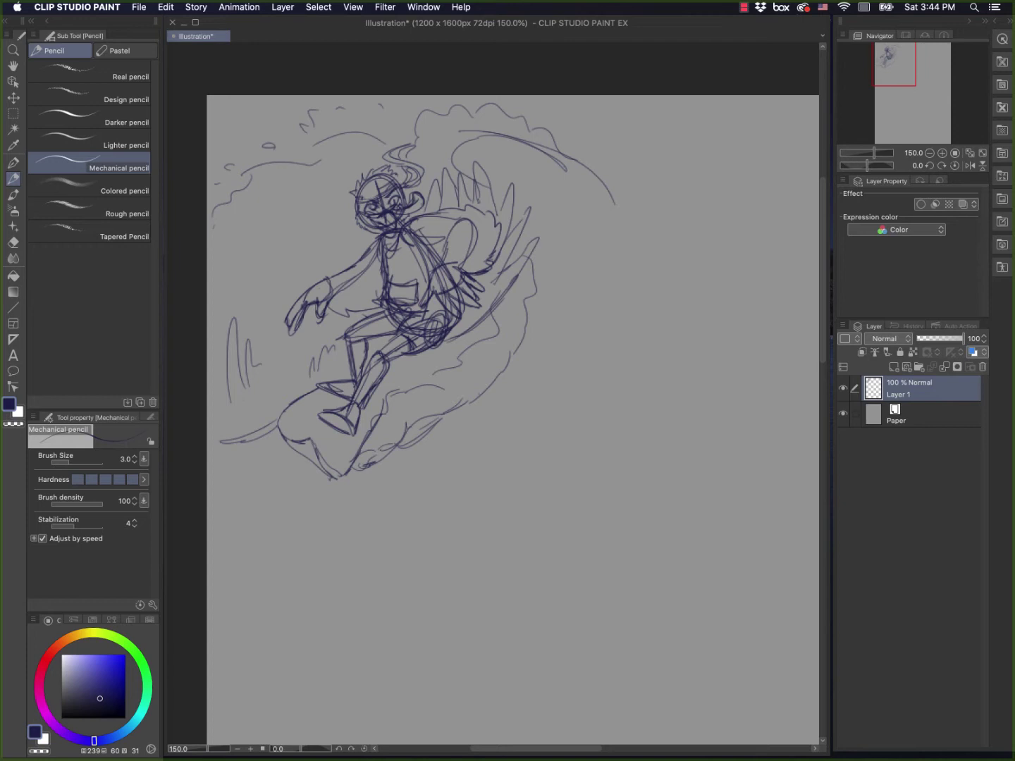
Step: Draw splayed bird toes on both feet standing on the surfboard and add a short claw behind the near heel
key(super+Tab)
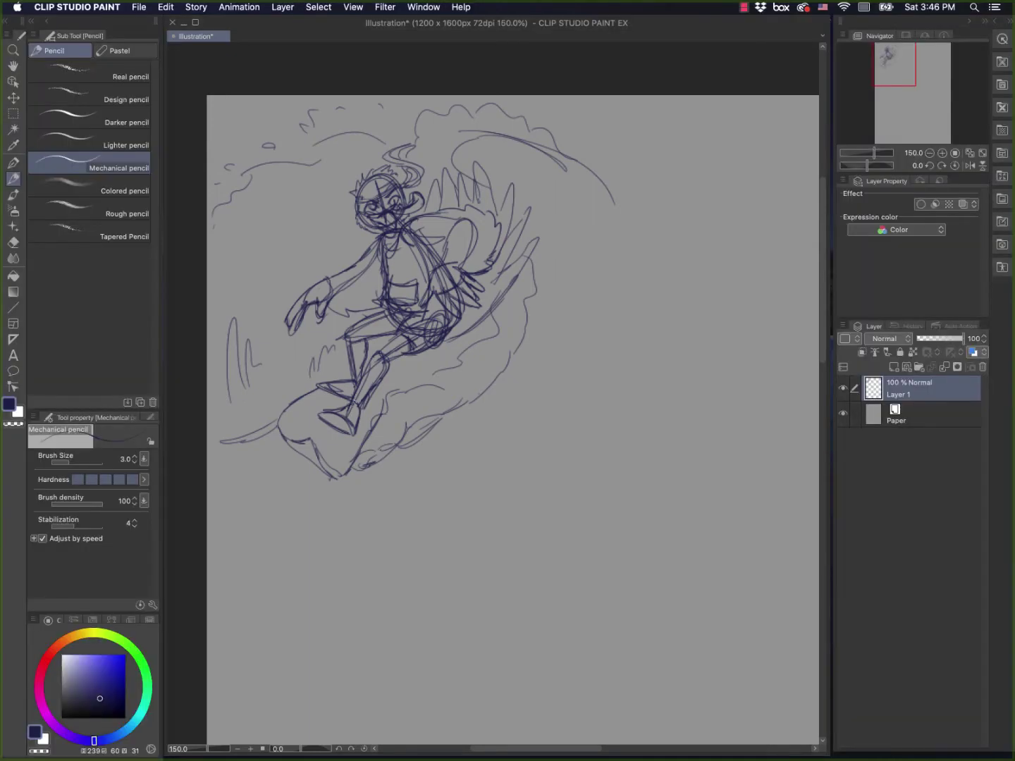
mouse_move(352, 403)
mouse_down()
mouse_move(320, 411)
mouse_move(336, 419)
mouse_move(327, 426)
mouse_up()
drag(363, 404, 365, 413)
mouse_move(320, 414)
mouse_down()
mouse_move(331, 430)
mouse_move(321, 388)
mouse_move(347, 390)
mouse_move(323, 383)
mouse_move(359, 385)
mouse_up()
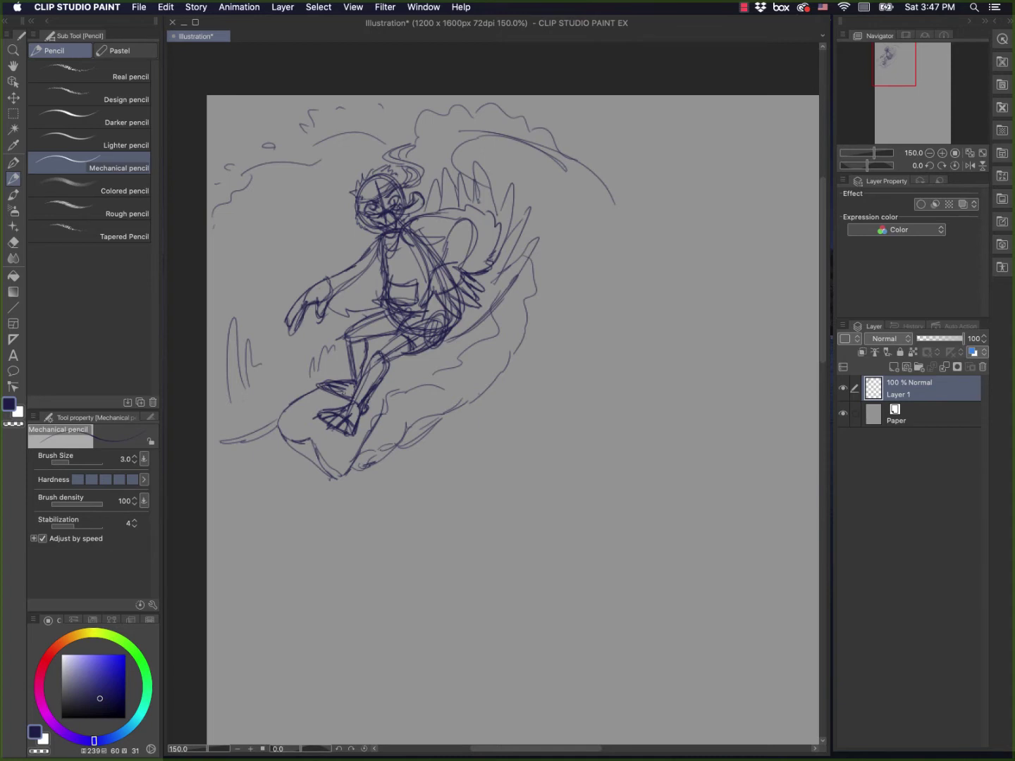
drag(365, 407, 394, 377)
drag(397, 377, 403, 374)
Step: Start a second turkey sketch in the blank area beside the first with a circular head and crossed facial guidelines
scroll(588, 464, right, 5)
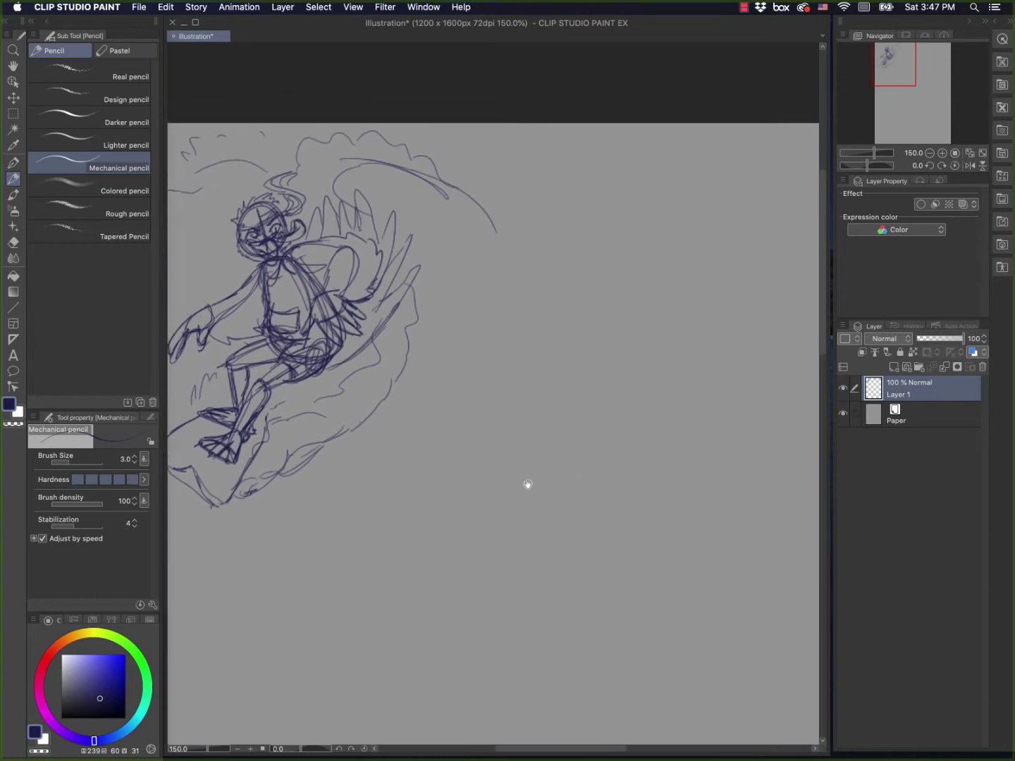
key(Tab)
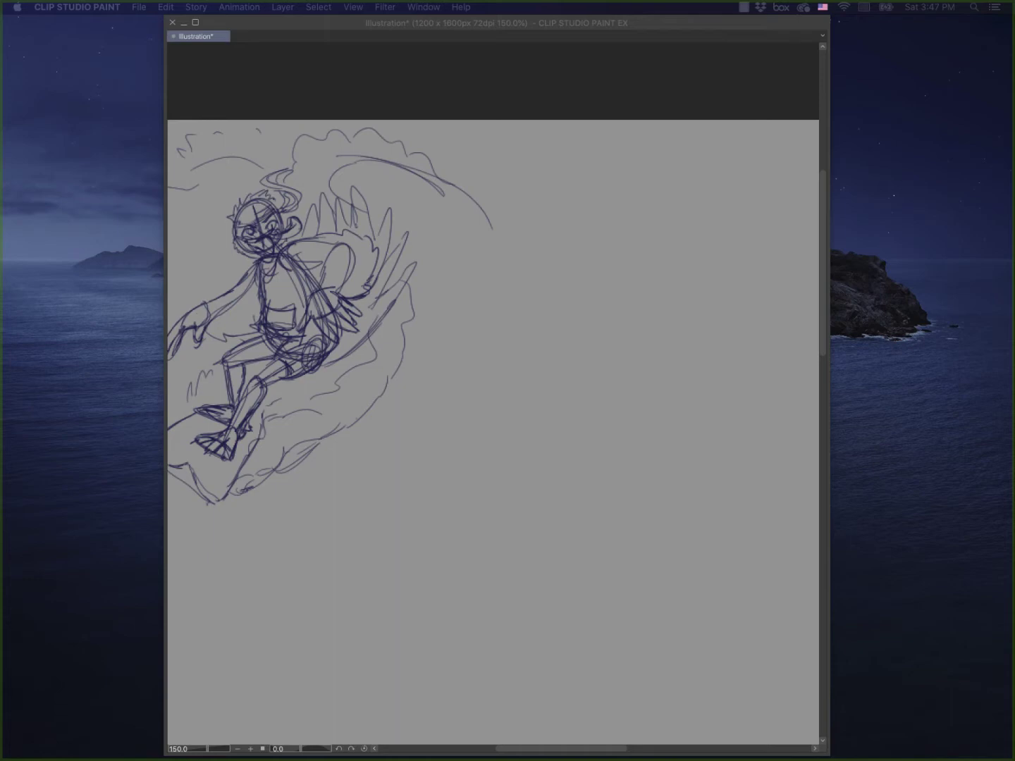
click(594, 291)
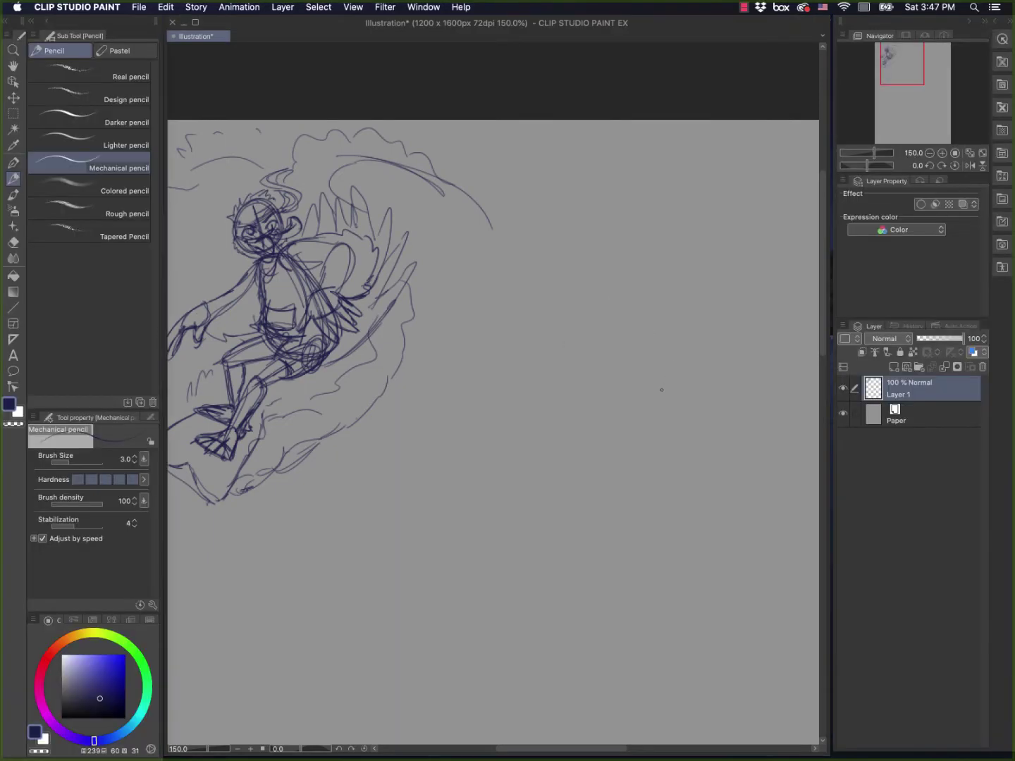
mouse_move(651, 395)
mouse_down()
mouse_move(465, 428)
mouse_move(385, 403)
mouse_up()
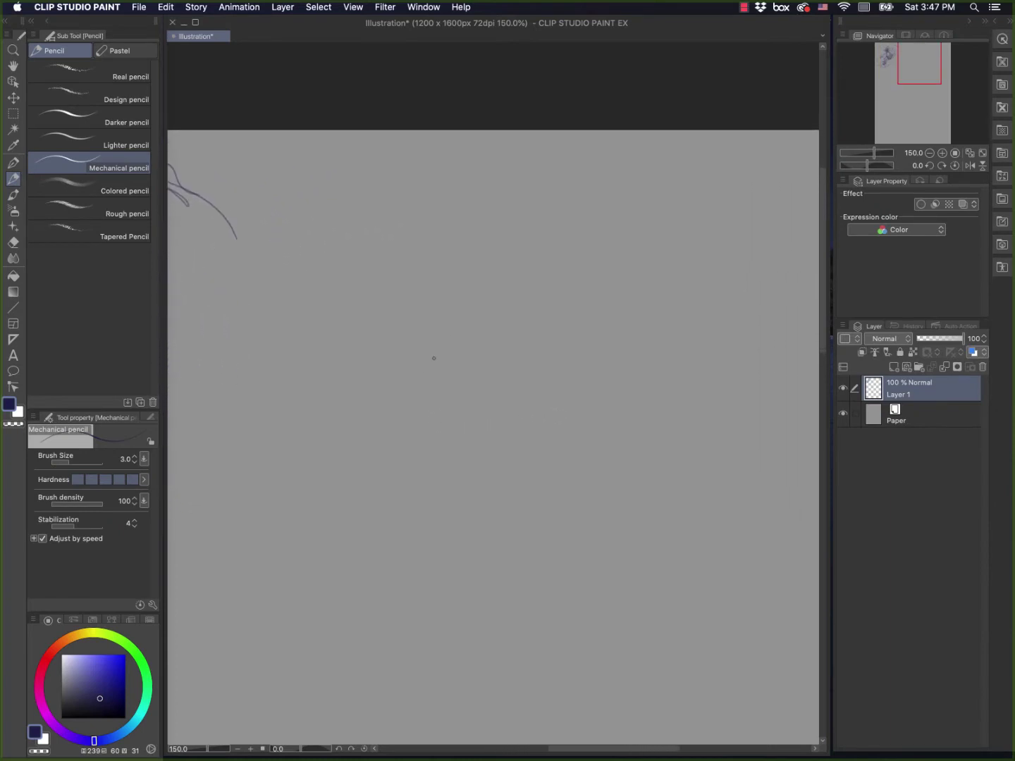
mouse_move(437, 220)
mouse_down()
mouse_move(415, 210)
mouse_move(466, 239)
mouse_move(410, 255)
mouse_move(444, 197)
mouse_move(461, 254)
mouse_move(397, 223)
mouse_move(464, 245)
mouse_up()
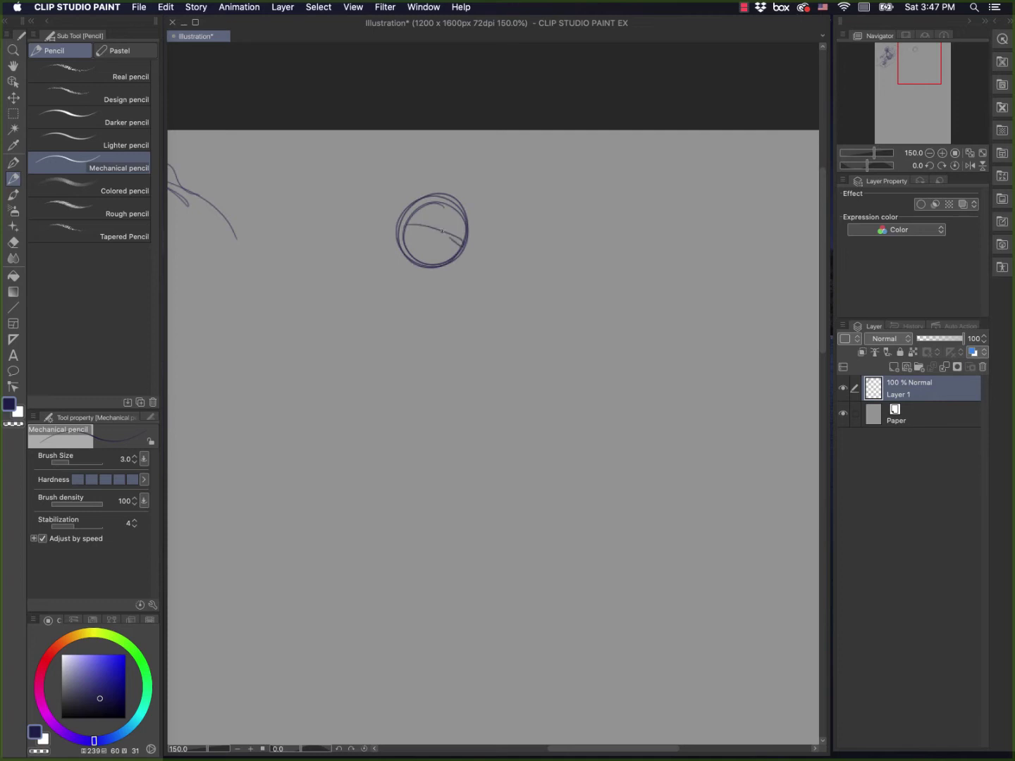
mouse_move(404, 225)
mouse_down()
mouse_move(459, 246)
mouse_move(430, 260)
mouse_up()
drag(444, 212, 435, 241)
Step: Draw an open beak over the facial guidelines of the new head
key(Tab)
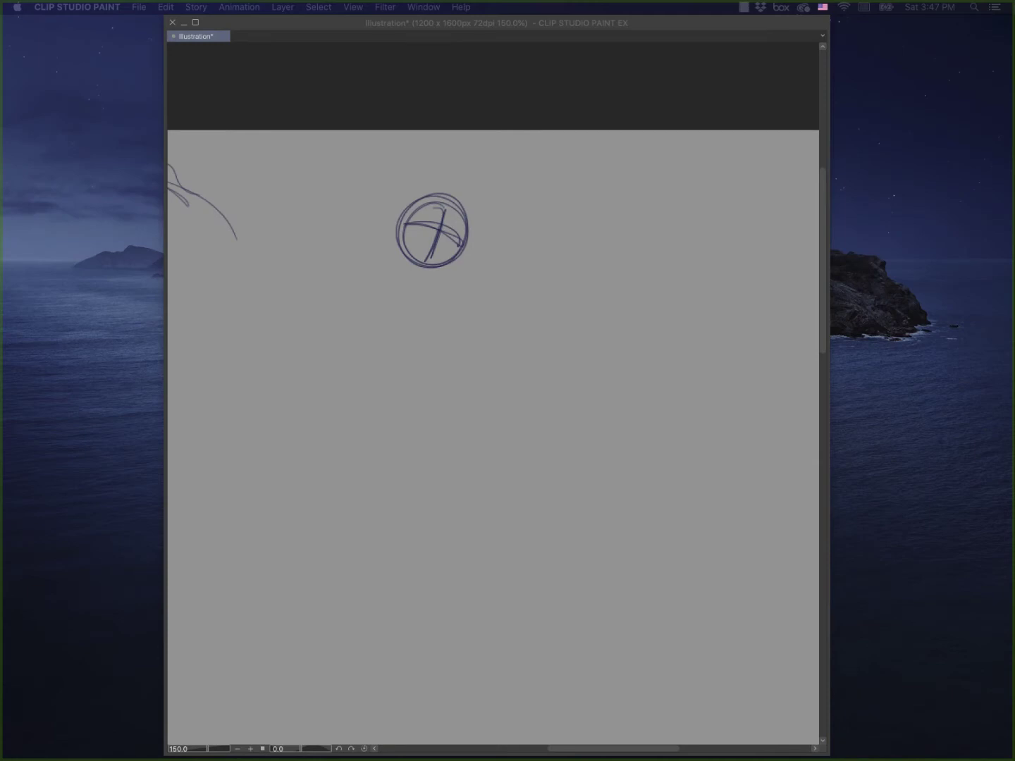
drag(1014, 17, 462, 17)
click(435, 225)
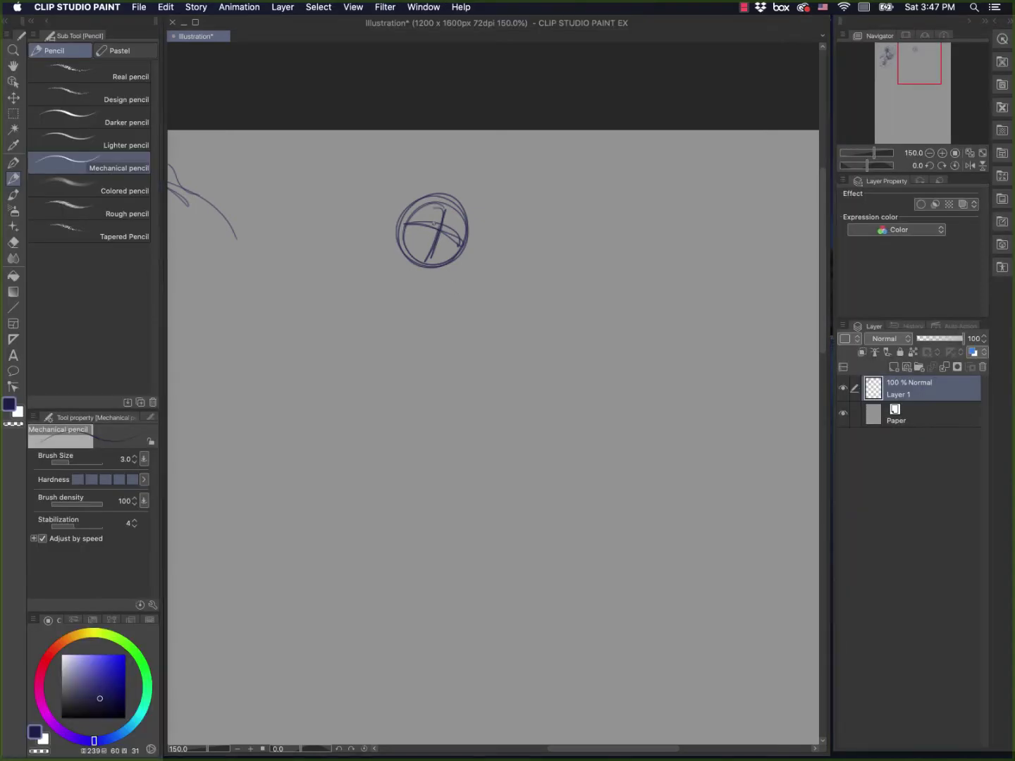
drag(432, 222, 458, 231)
mouse_move(432, 222)
mouse_down()
mouse_move(450, 221)
mouse_move(448, 243)
mouse_move(422, 226)
mouse_move(443, 238)
mouse_up()
mouse_move(422, 236)
mouse_down()
mouse_move(442, 248)
mouse_move(423, 232)
mouse_move(431, 244)
mouse_move(441, 205)
mouse_move(439, 218)
mouse_up()
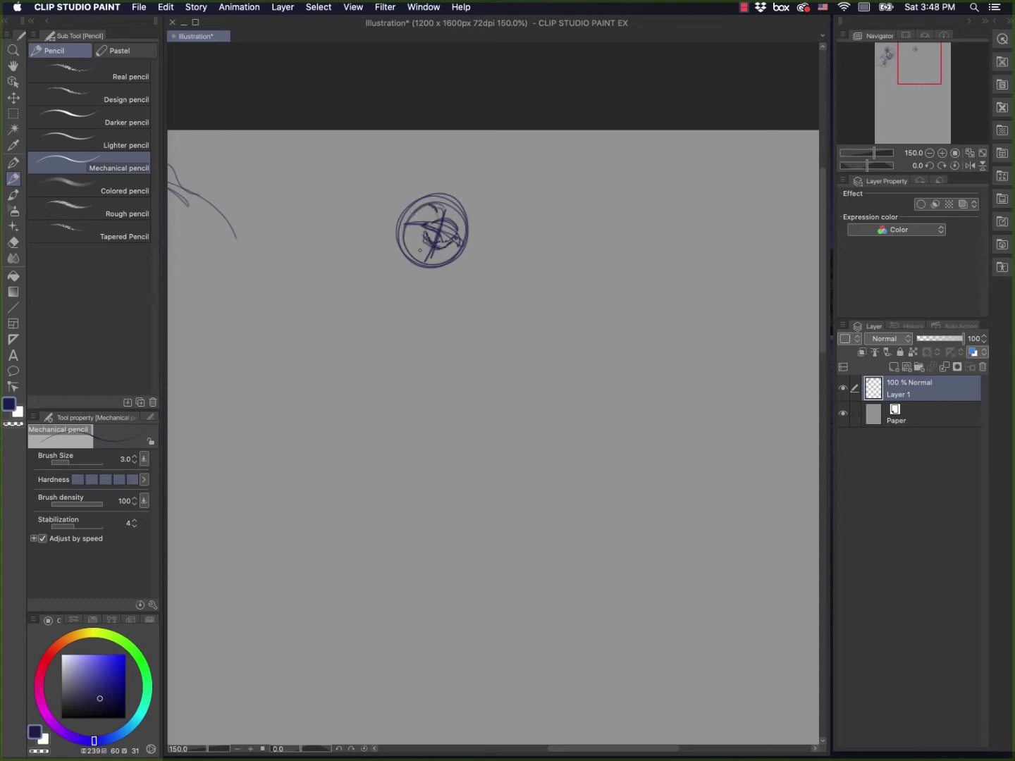
Step: Sketch a curved spine line below the second head, with a hip line and two bent leg lines in a crouch
drag(428, 268, 479, 323)
mouse_move(454, 299)
mouse_down()
mouse_move(509, 346)
mouse_move(510, 329)
mouse_move(523, 335)
mouse_up()
mouse_move(477, 346)
mouse_down()
mouse_move(407, 379)
mouse_move(416, 440)
mouse_up()
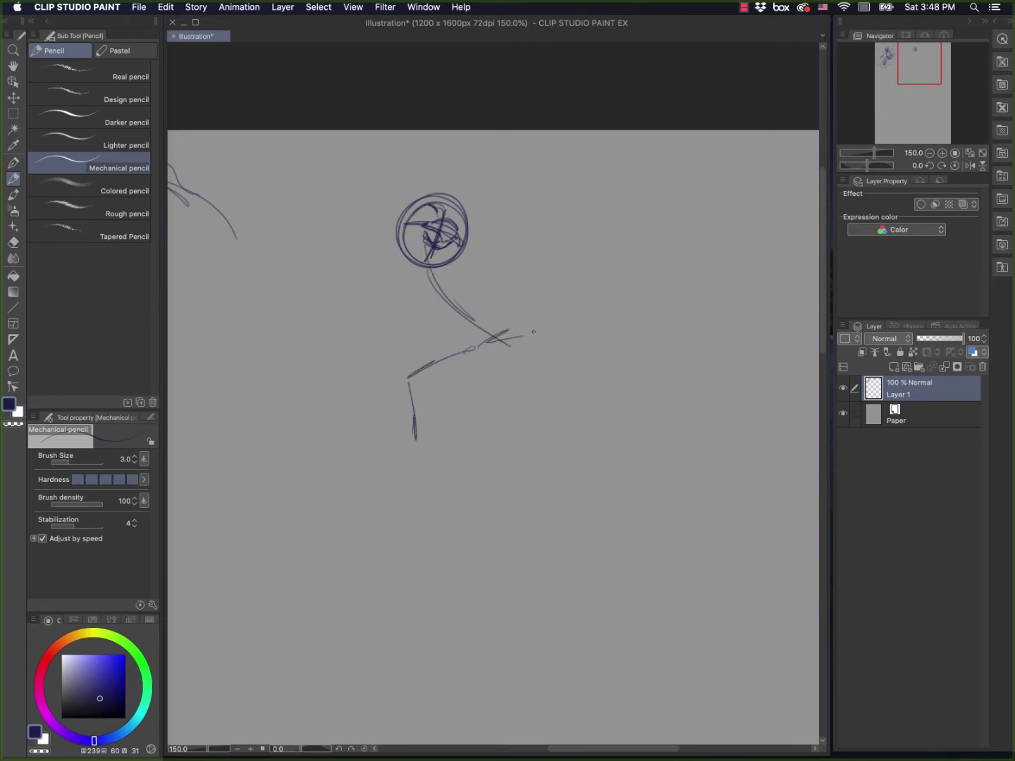
drag(528, 341, 555, 366)
mouse_move(514, 331)
mouse_down()
mouse_move(535, 349)
mouse_move(554, 454)
mouse_move(533, 417)
mouse_up()
drag(480, 347, 424, 370)
drag(409, 384, 468, 456)
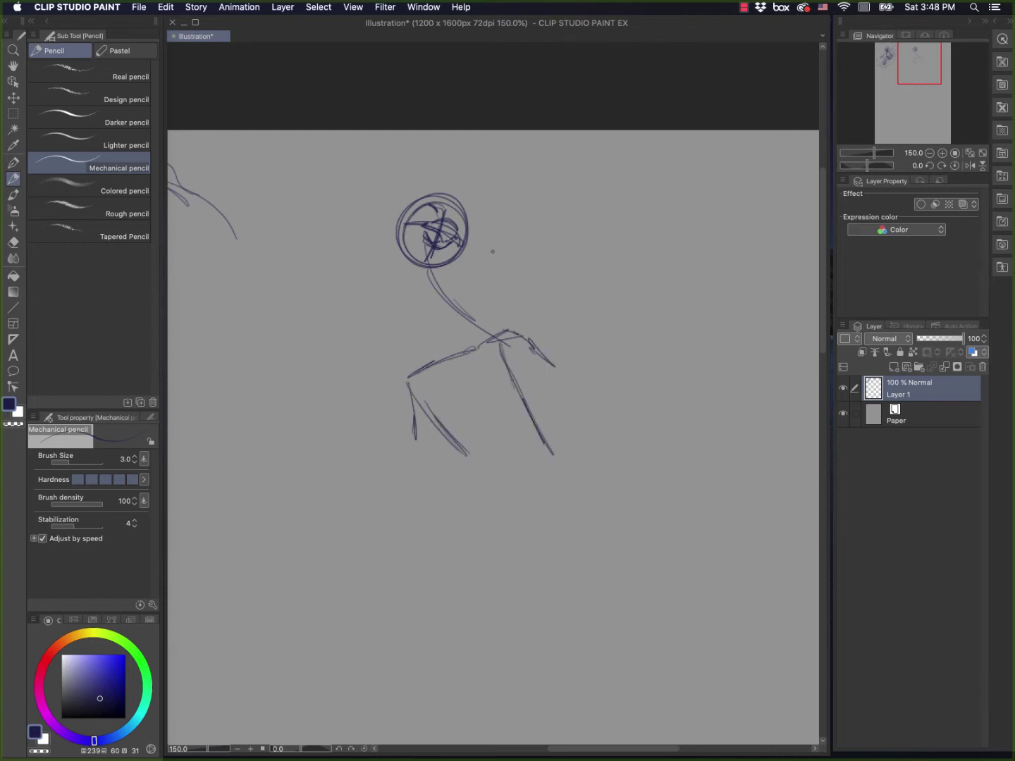
Step: Add a tilted shoulder line with one arm line reaching down and the other stretched out behind
drag(409, 267, 484, 262)
drag(401, 274, 328, 344)
drag(369, 298, 316, 357)
drag(406, 272, 316, 359)
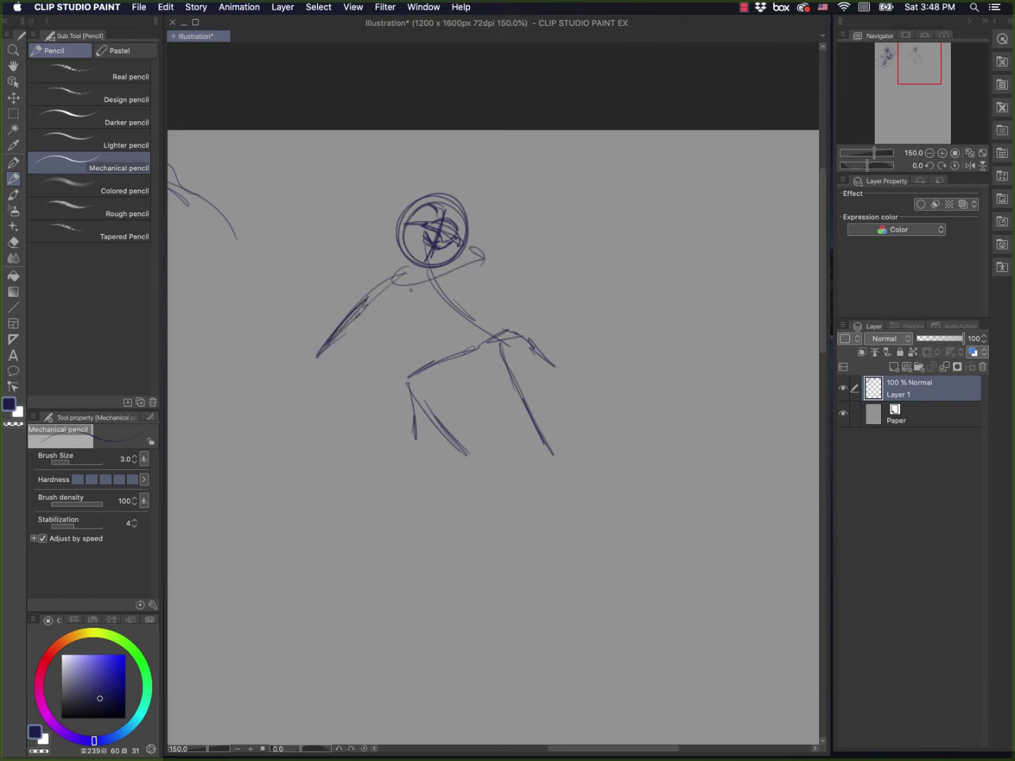
mouse_move(483, 257)
mouse_down()
mouse_move(560, 290)
mouse_move(540, 274)
mouse_move(508, 263)
mouse_move(580, 306)
mouse_up()
Step: Draw the second turkey's eyes and a curled shape beside the beak, and ring the head with tufted feathers
mouse_move(431, 207)
mouse_down()
mouse_move(467, 225)
mouse_move(363, 210)
mouse_move(375, 206)
mouse_move(385, 225)
mouse_move(423, 227)
mouse_up()
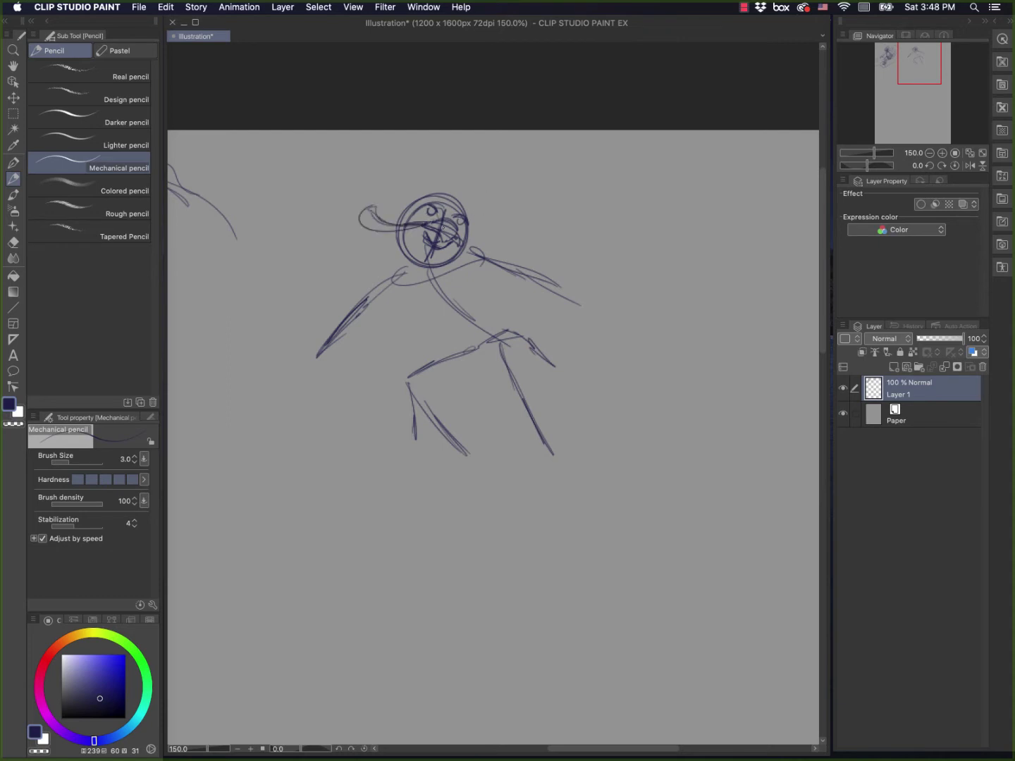
mouse_move(447, 185)
mouse_down()
mouse_move(459, 194)
mouse_move(437, 177)
mouse_up()
drag(433, 176, 398, 195)
mouse_move(411, 197)
mouse_down()
mouse_move(392, 208)
mouse_move(422, 200)
mouse_up()
mouse_move(416, 200)
mouse_down()
mouse_move(398, 212)
mouse_move(472, 210)
mouse_move(471, 219)
mouse_move(400, 213)
mouse_move(390, 219)
mouse_move(390, 244)
mouse_move(402, 252)
mouse_up()
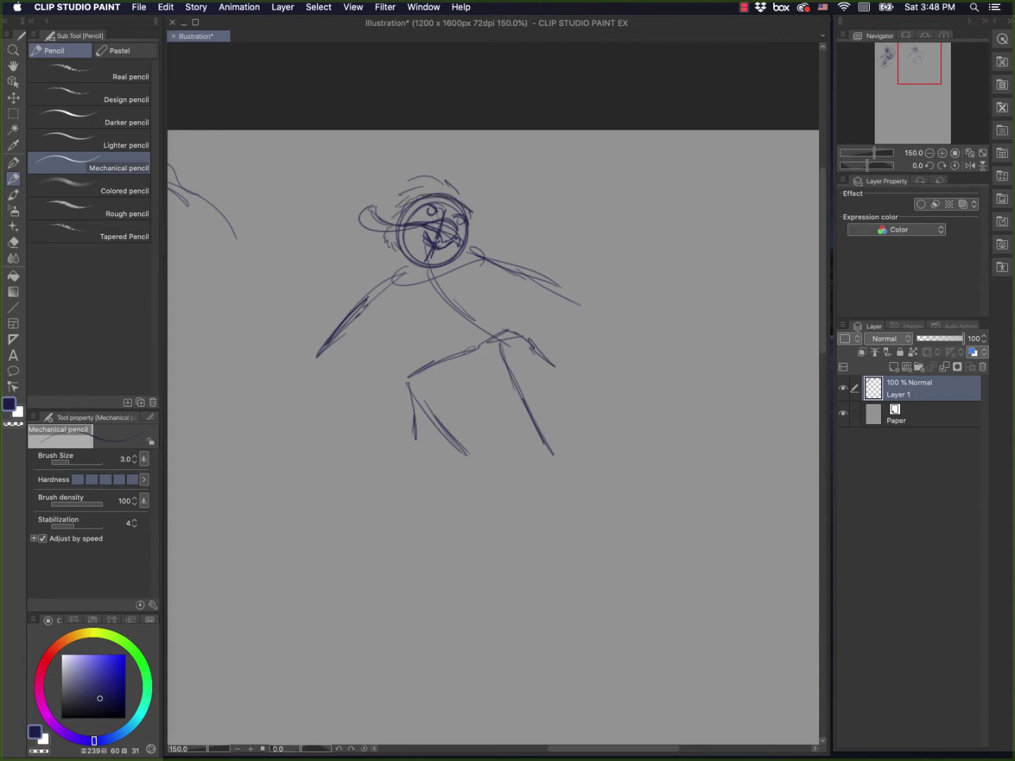
drag(469, 237, 465, 262)
drag(467, 255, 458, 263)
Step: Outline the second turkey's neck, chest, rounded belly and long curved back over the gesture lines
mouse_move(397, 244)
mouse_down()
mouse_move(425, 282)
mouse_move(454, 273)
mouse_move(425, 290)
mouse_up()
mouse_move(425, 294)
mouse_down()
mouse_move(456, 270)
mouse_move(451, 345)
mouse_up()
mouse_move(450, 344)
mouse_down()
mouse_move(479, 379)
mouse_move(511, 378)
mouse_up()
mouse_move(474, 262)
mouse_down()
mouse_move(506, 284)
mouse_move(551, 348)
mouse_up()
drag(489, 271, 569, 368)
mouse_move(462, 256)
mouse_down()
mouse_move(554, 333)
mouse_move(564, 360)
mouse_up()
mouse_move(436, 284)
mouse_down()
mouse_move(451, 349)
mouse_move(513, 388)
mouse_up()
mouse_move(556, 360)
mouse_down()
mouse_move(545, 308)
mouse_move(481, 258)
mouse_up()
Step: Add the curved collar and a shoulder circle, and reinforce the chest and belly contour
mouse_move(438, 289)
mouse_down()
mouse_move(451, 322)
mouse_move(406, 286)
mouse_move(416, 298)
mouse_up()
drag(416, 297, 440, 302)
mouse_move(494, 246)
mouse_down()
mouse_move(499, 273)
mouse_move(473, 255)
mouse_move(461, 262)
mouse_move(437, 306)
mouse_move(443, 321)
mouse_up()
mouse_move(439, 299)
mouse_down()
mouse_move(445, 335)
mouse_move(483, 389)
mouse_up()
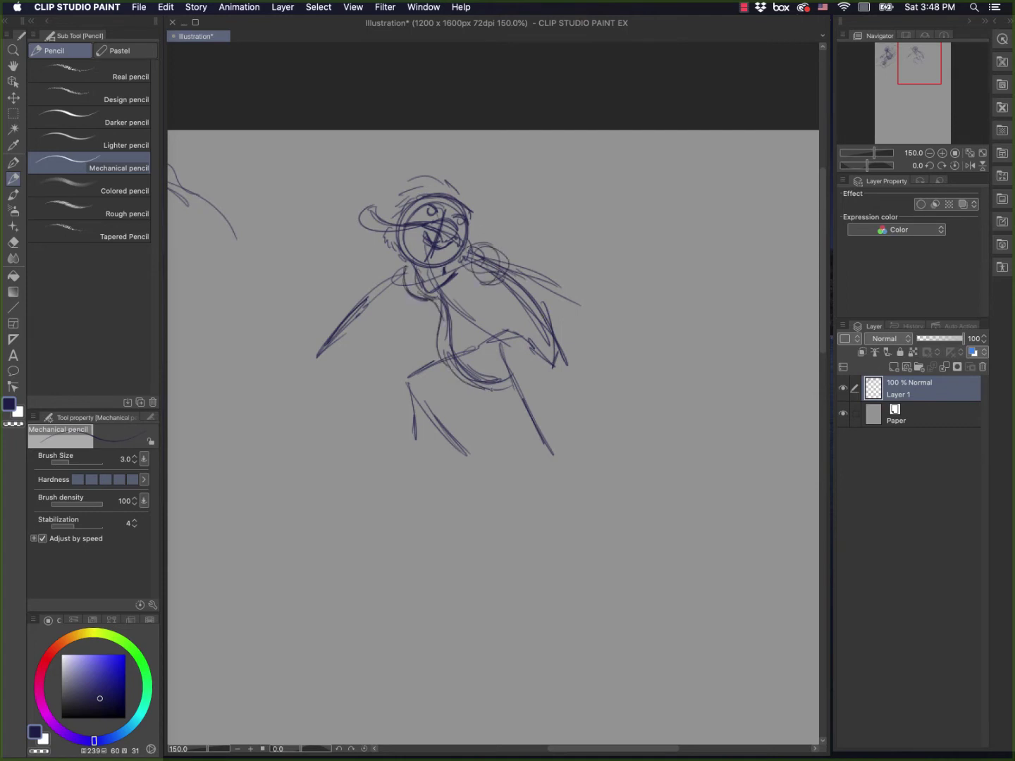
drag(438, 350, 491, 391)
drag(439, 357, 483, 395)
drag(430, 320, 457, 382)
Step: Flesh out the lowered and outstretched arms around their gesture lines, with rounded hand shapes at the ends
mouse_move(402, 276)
mouse_down()
mouse_move(341, 327)
mouse_move(314, 371)
mouse_move(342, 359)
mouse_move(341, 339)
mouse_move(376, 295)
mouse_up()
mouse_move(340, 342)
mouse_down()
mouse_move(385, 305)
mouse_move(359, 302)
mouse_up()
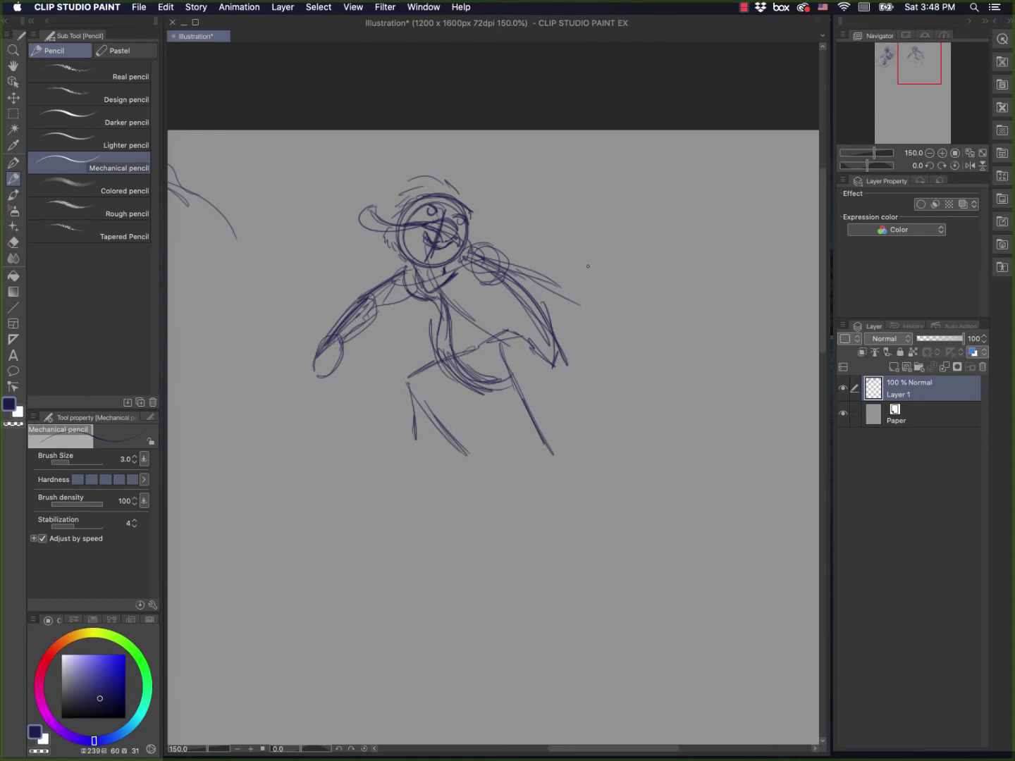
drag(591, 242, 628, 278)
mouse_move(603, 247)
mouse_down()
mouse_move(588, 239)
mouse_move(578, 265)
mouse_up()
drag(579, 265, 626, 289)
mouse_move(592, 241)
mouse_down()
mouse_move(596, 275)
mouse_move(526, 244)
mouse_up()
mouse_move(526, 243)
mouse_down()
mouse_move(491, 270)
mouse_move(502, 274)
mouse_up()
drag(517, 235, 491, 263)
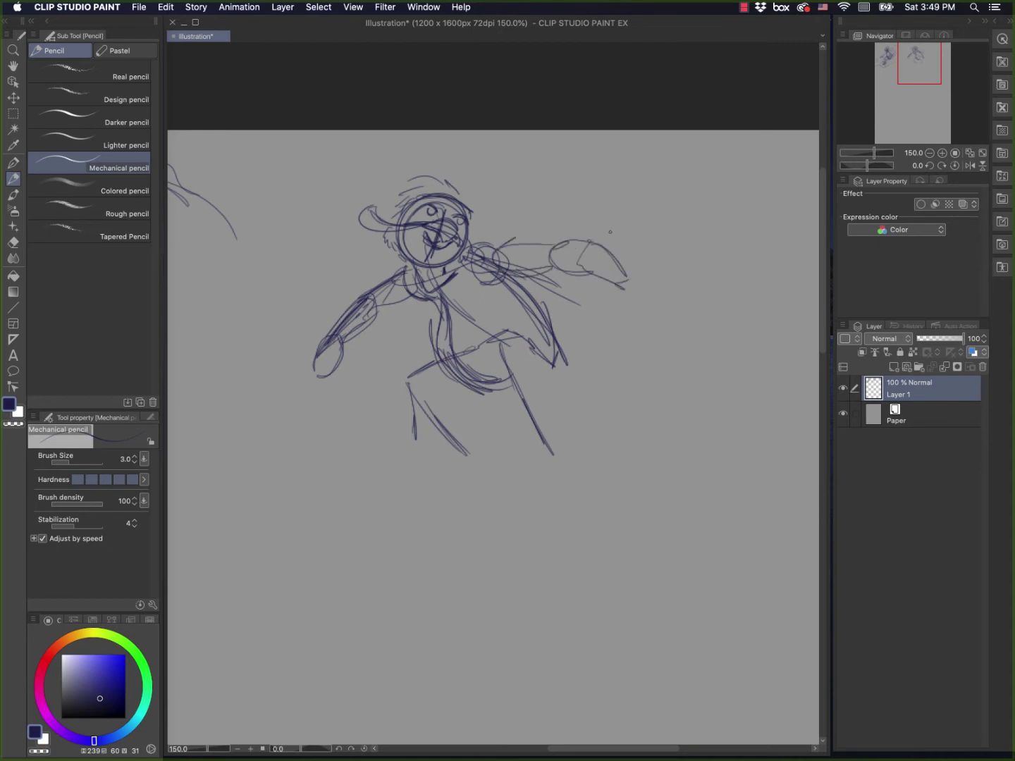
Step: Add feathers under the outstretched arm and draw splayed feather fingers on its hand, undoing the unwanted strokes
mouse_move(589, 248)
mouse_down()
mouse_move(568, 266)
mouse_move(643, 224)
mouse_move(613, 250)
mouse_move(664, 253)
mouse_move(623, 264)
mouse_move(625, 285)
mouse_move(606, 291)
mouse_move(596, 279)
mouse_move(557, 280)
mouse_move(528, 296)
mouse_up()
mouse_move(495, 245)
mouse_down()
mouse_move(592, 237)
mouse_move(612, 246)
mouse_up()
key(super+z)
key(super+z)
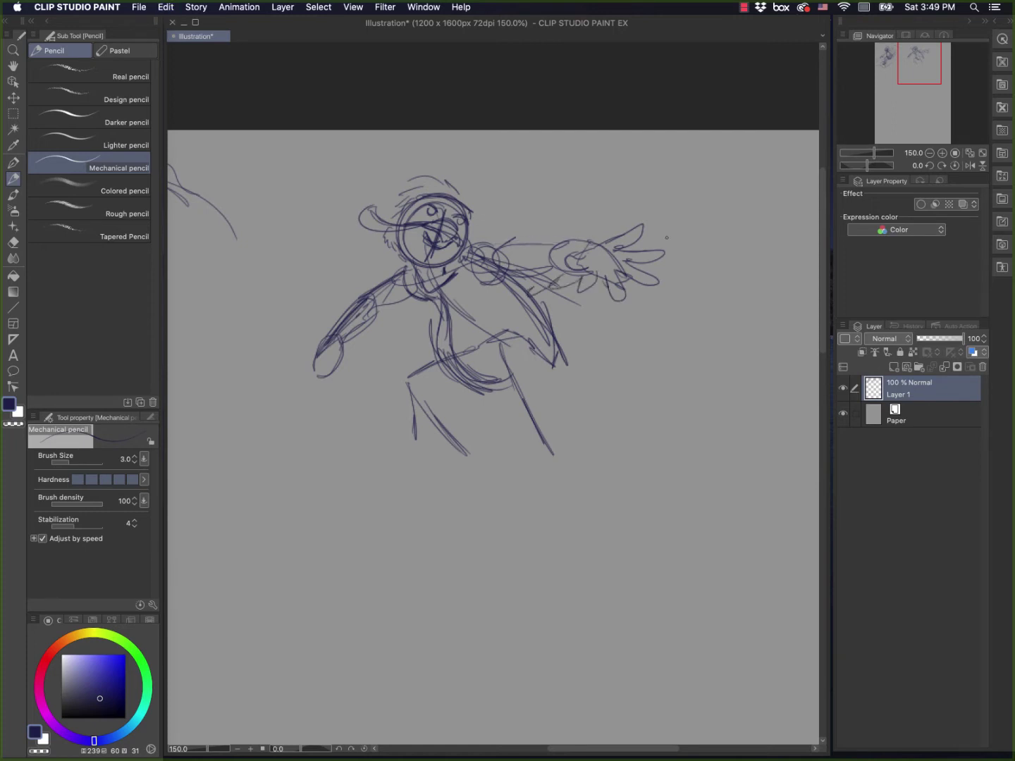
Step: Draw jagged feathers beneath the lowered arm and feather fingers pointing down from its hand
mouse_move(315, 352)
mouse_down()
mouse_move(312, 387)
mouse_move(342, 355)
mouse_move(290, 361)
mouse_move(318, 352)
mouse_move(324, 332)
mouse_move(371, 350)
mouse_move(428, 301)
mouse_up()
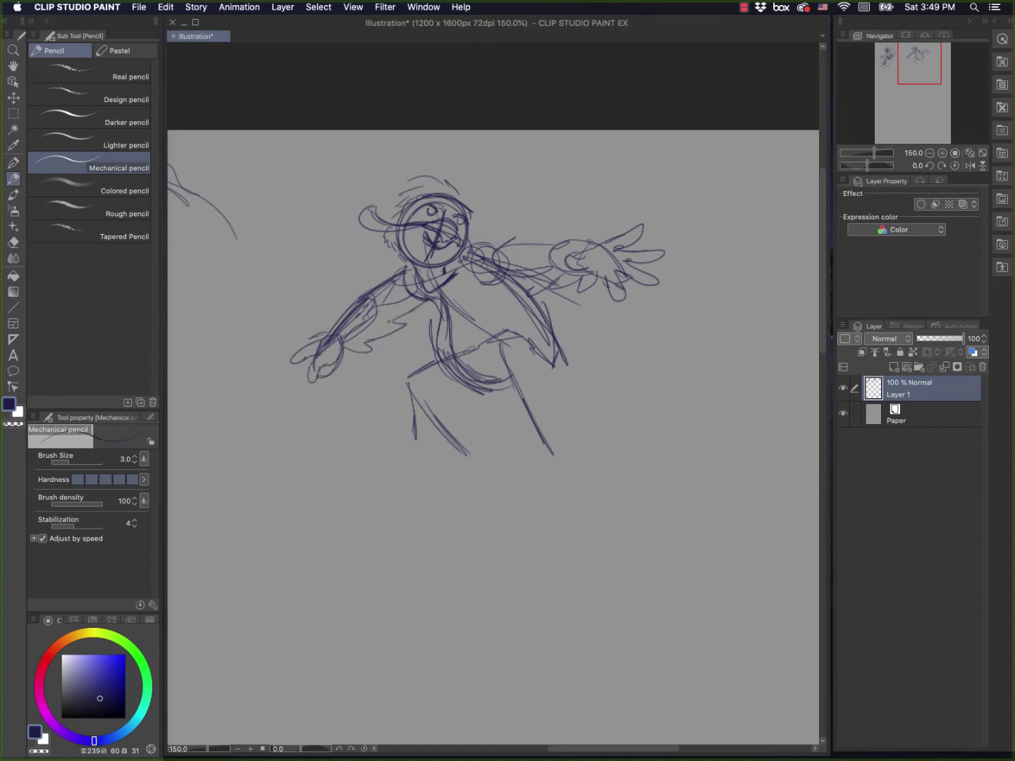
mouse_move(324, 382)
mouse_down()
mouse_move(347, 354)
mouse_move(296, 354)
mouse_move(311, 333)
mouse_move(308, 359)
mouse_move(334, 351)
mouse_move(308, 391)
mouse_move(317, 371)
mouse_move(327, 383)
mouse_up()
mouse_move(325, 363)
mouse_down()
mouse_move(328, 391)
mouse_move(337, 384)
mouse_up()
mouse_move(335, 361)
mouse_down()
mouse_move(349, 380)
mouse_move(352, 372)
mouse_up()
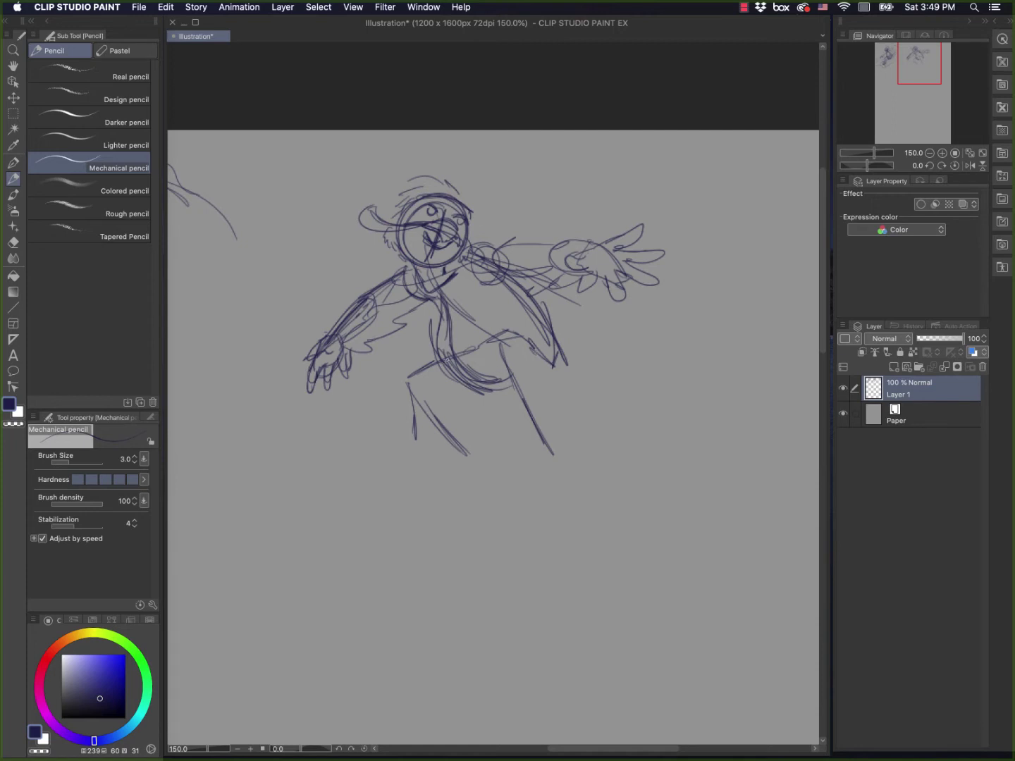
Step: Reinforce the front leg and draw a long, curved surfboard with upturned ends beneath the second turkey
drag(443, 362, 408, 384)
drag(417, 394, 421, 433)
drag(430, 492, 637, 492)
drag(597, 466, 496, 465)
drag(378, 447, 496, 465)
mouse_move(397, 453)
mouse_down()
mouse_move(571, 456)
mouse_move(621, 494)
mouse_move(373, 451)
mouse_move(566, 465)
mouse_move(655, 444)
mouse_up()
drag(625, 490, 658, 447)
mouse_move(658, 447)
mouse_down()
mouse_move(563, 468)
mouse_move(355, 449)
mouse_up()
mouse_move(463, 449)
mouse_down()
mouse_move(422, 457)
mouse_move(460, 450)
mouse_up()
Step: Draw both feet planted on the surfboard, with an ankle band on the front leg
mouse_move(520, 466)
mouse_down()
mouse_move(558, 456)
mouse_move(557, 467)
mouse_move(579, 454)
mouse_up()
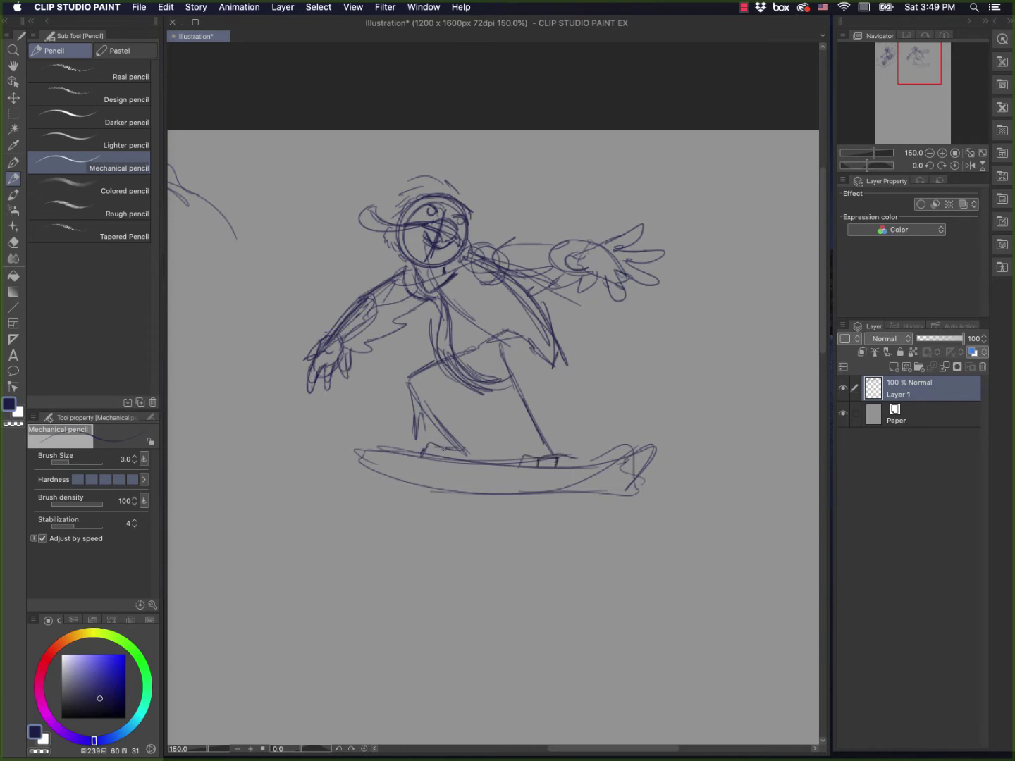
mouse_move(444, 450)
mouse_down()
mouse_move(444, 459)
mouse_move(415, 453)
mouse_up()
mouse_move(474, 435)
mouse_down()
mouse_move(502, 466)
mouse_move(483, 459)
mouse_move(476, 434)
mouse_move(454, 449)
mouse_move(445, 432)
mouse_up()
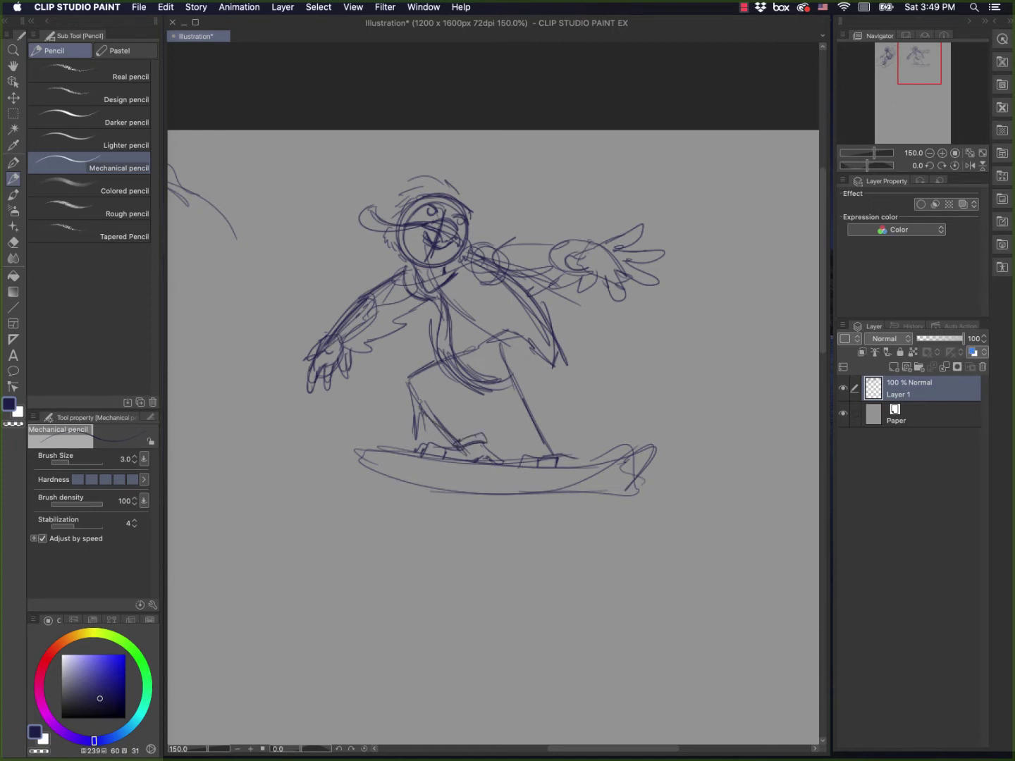
Step: Give the front thigh and shin their thickness and darken the lower edge of the belly
mouse_move(435, 351)
mouse_down()
mouse_move(409, 412)
mouse_move(479, 390)
mouse_up()
mouse_move(422, 407)
mouse_down()
mouse_move(461, 399)
mouse_move(478, 436)
mouse_move(472, 429)
mouse_move(459, 440)
mouse_up()
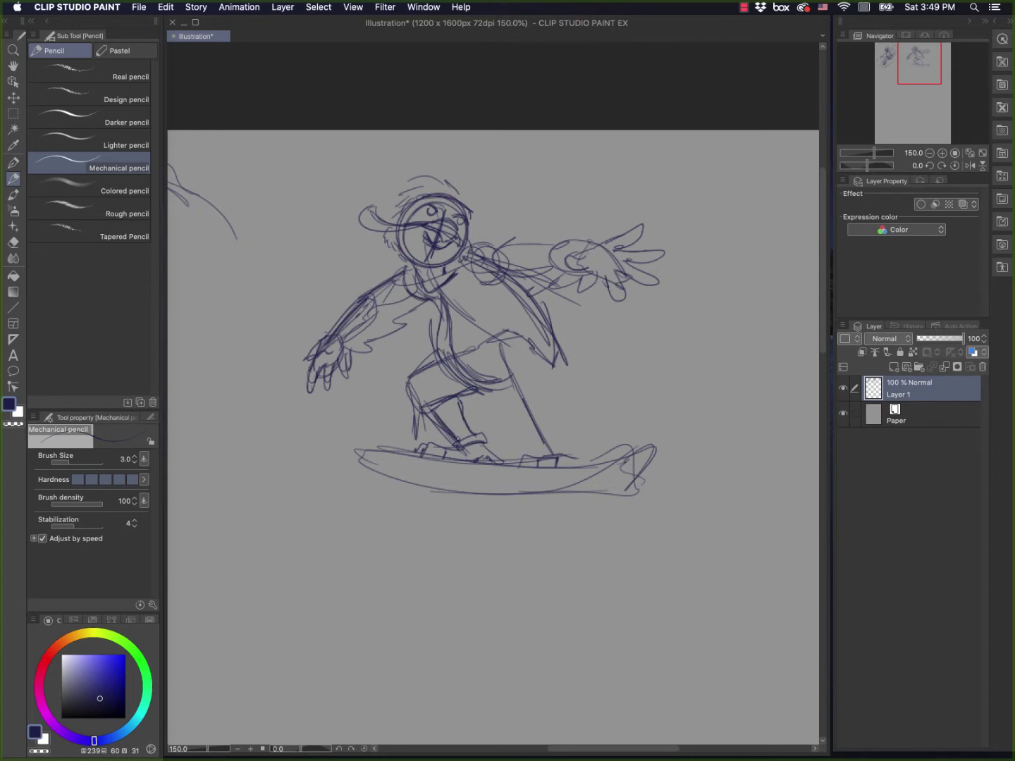
mouse_move(434, 354)
mouse_down()
mouse_move(446, 383)
mouse_move(470, 393)
mouse_up()
drag(435, 367, 477, 391)
key(Tab)
key(Tab)
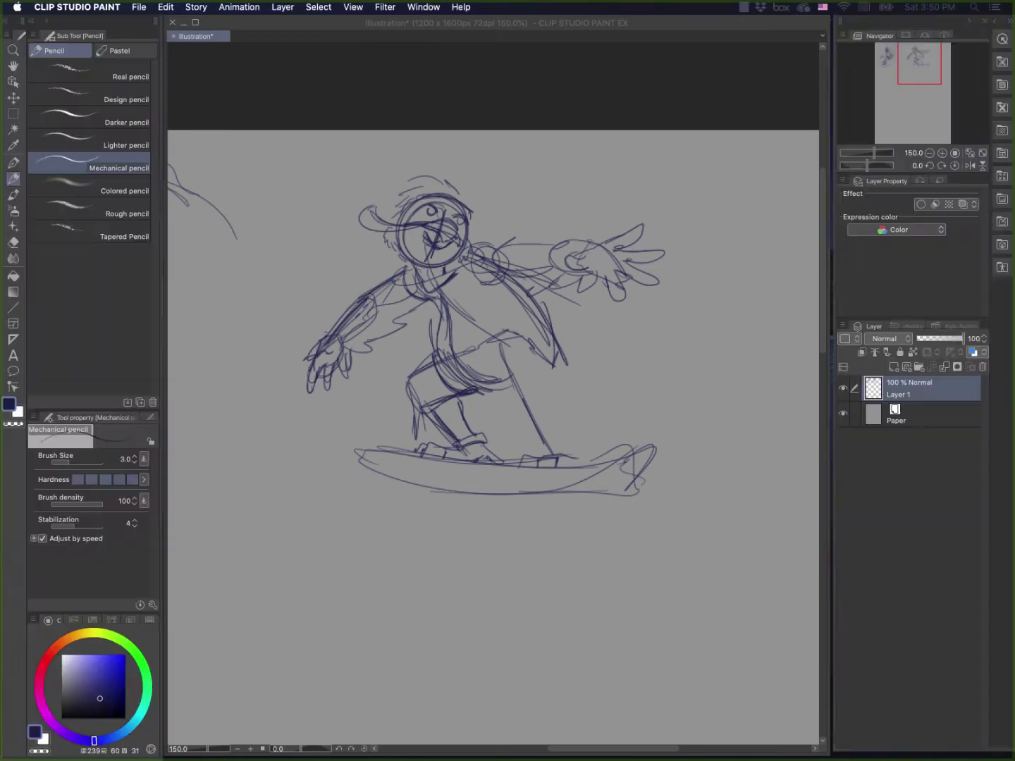
Step: Rework the bent front leg by clearing stray construction lines and redrawing its knee and thigh
mouse_move(426, 374)
mouse_down()
mouse_move(410, 404)
mouse_move(432, 414)
mouse_up()
drag(427, 370, 414, 390)
mouse_move(410, 394)
mouse_down()
mouse_move(430, 413)
mouse_move(448, 409)
mouse_up()
drag(414, 368, 423, 351)
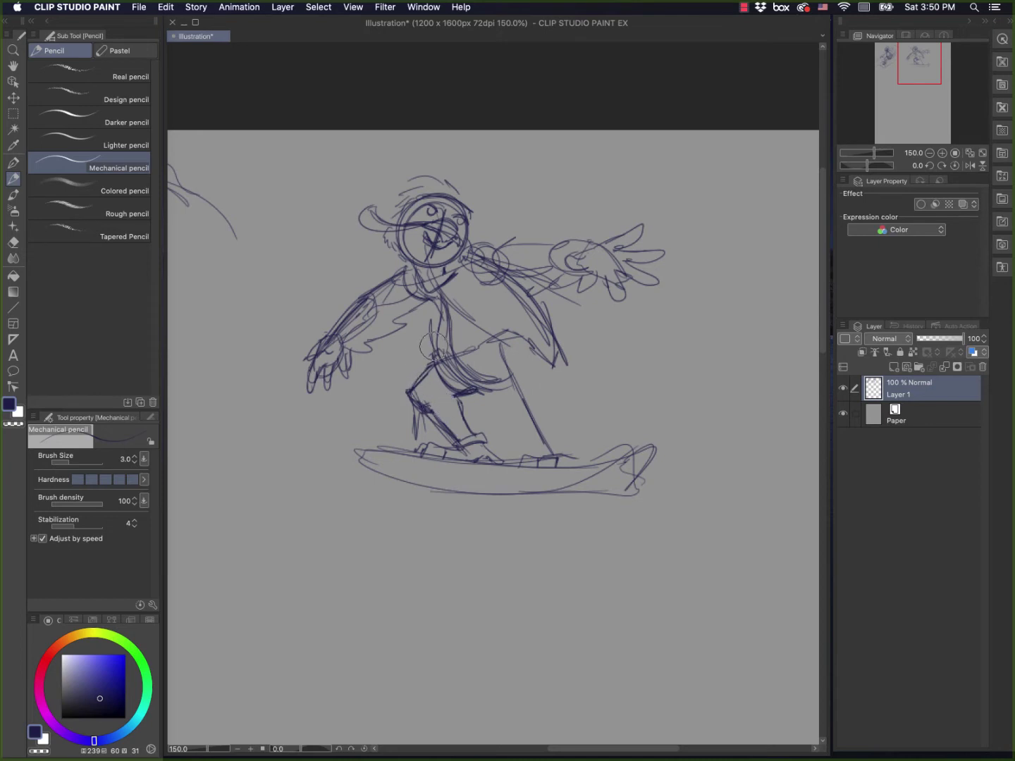
key(ctrl+z)
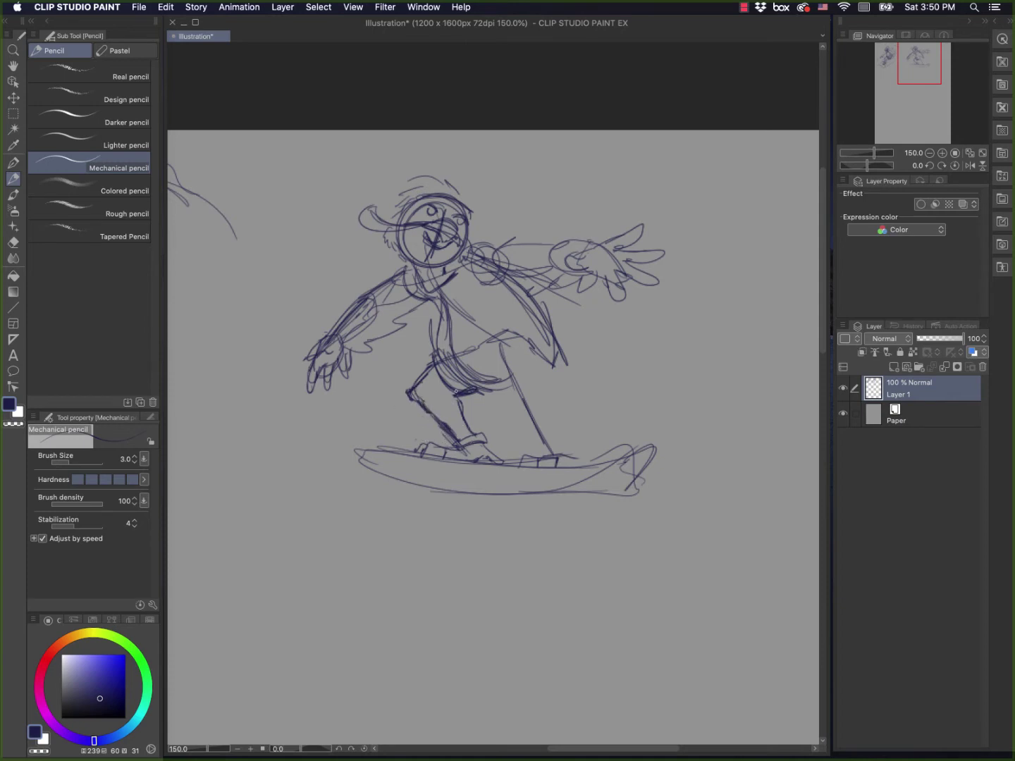
drag(441, 359, 452, 394)
Step: Outline the straighter rear leg from thigh to foot and round off the rump and hip behind it
mouse_move(542, 441)
mouse_down()
mouse_move(498, 384)
mouse_move(510, 352)
mouse_move(529, 364)
mouse_move(561, 454)
mouse_up()
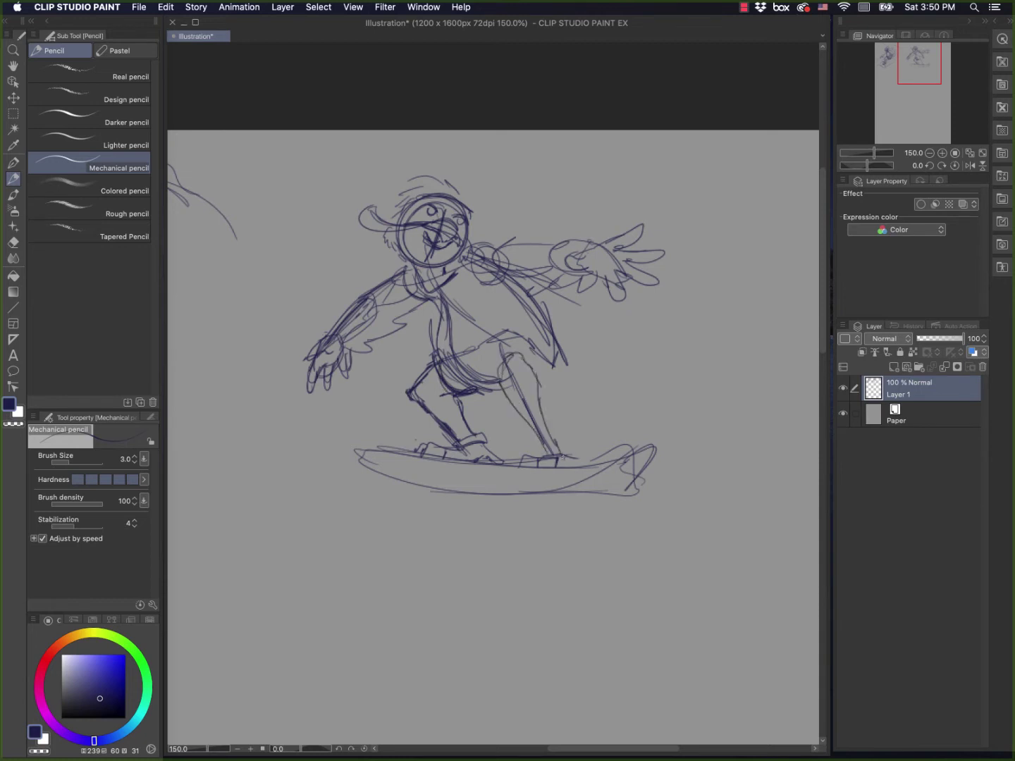
drag(536, 377, 564, 459)
mouse_move(542, 415)
mouse_down()
mouse_move(523, 368)
mouse_move(560, 453)
mouse_up()
mouse_move(534, 384)
mouse_down()
mouse_move(493, 349)
mouse_move(557, 407)
mouse_up()
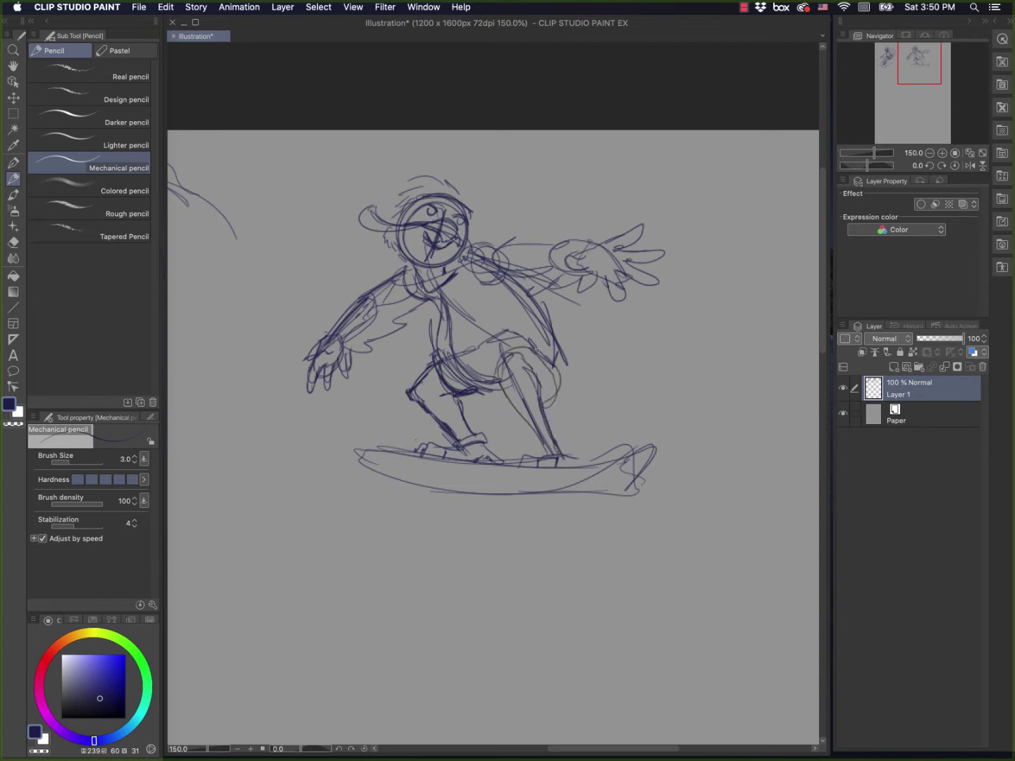
drag(534, 349, 551, 402)
drag(466, 385, 521, 403)
mouse_move(496, 499)
mouse_down()
mouse_move(669, 383)
mouse_move(678, 428)
mouse_move(693, 409)
mouse_up()
drag(708, 381, 679, 512)
key(super+z)
key(super+z)
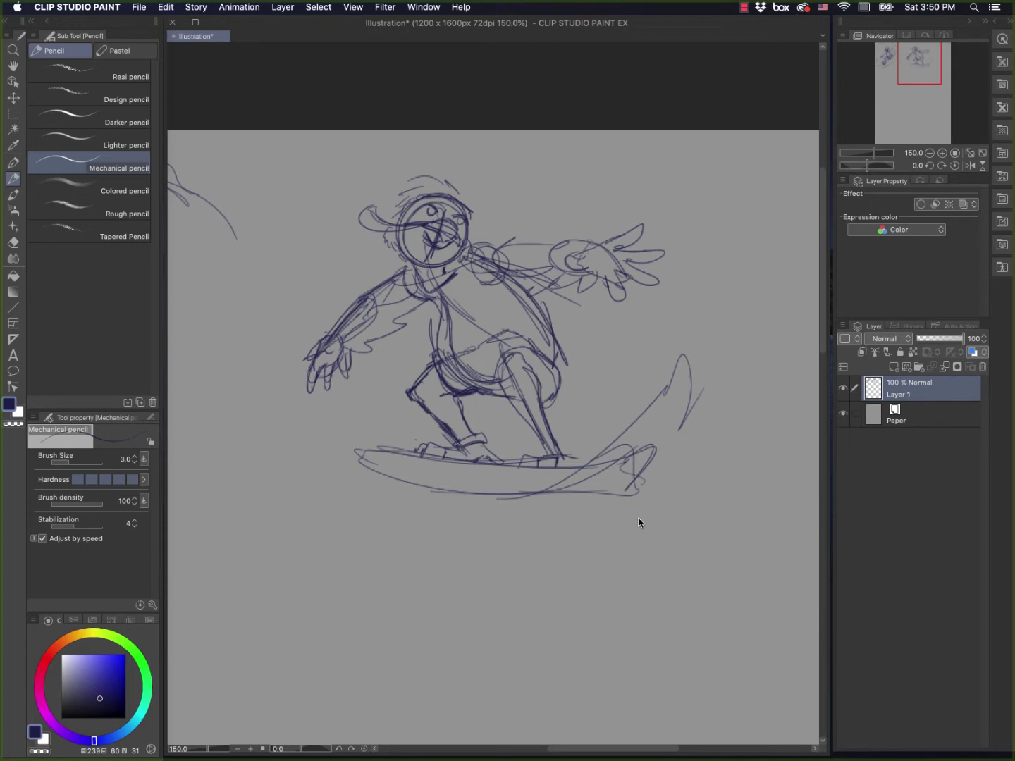
key(super+z)
key(super+z)
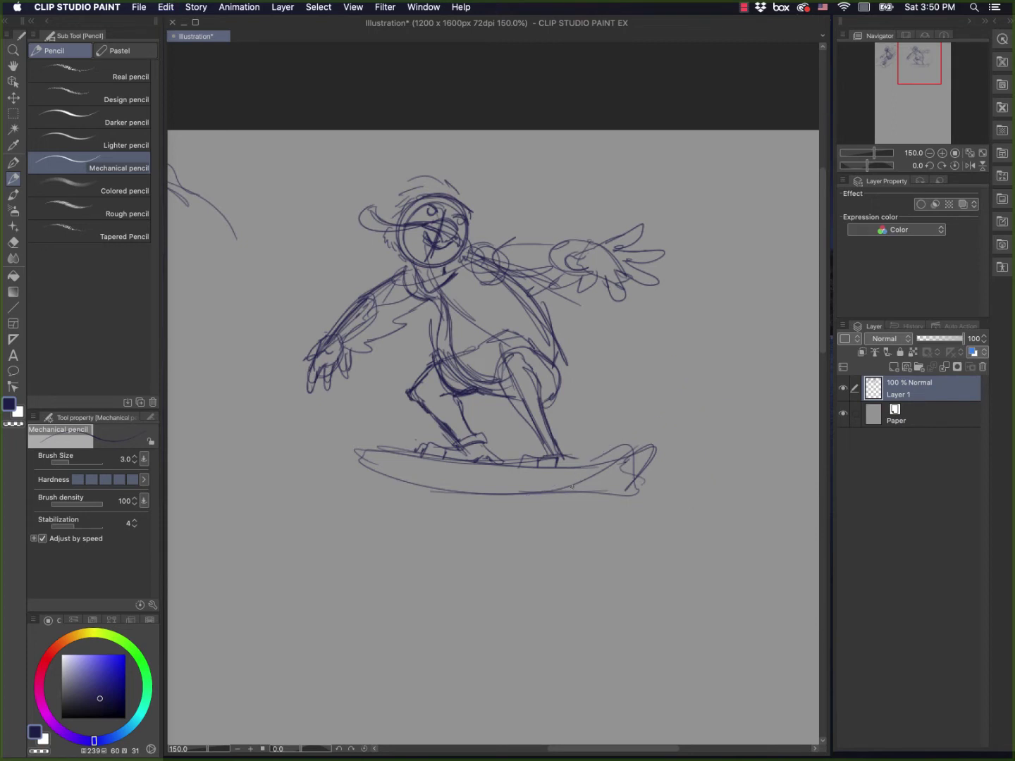
Step: Draw curling water along the surfboard and tall pointed splash lines in front of the side-on turkey
mouse_move(562, 495)
mouse_down()
mouse_move(448, 477)
mouse_move(337, 423)
mouse_up()
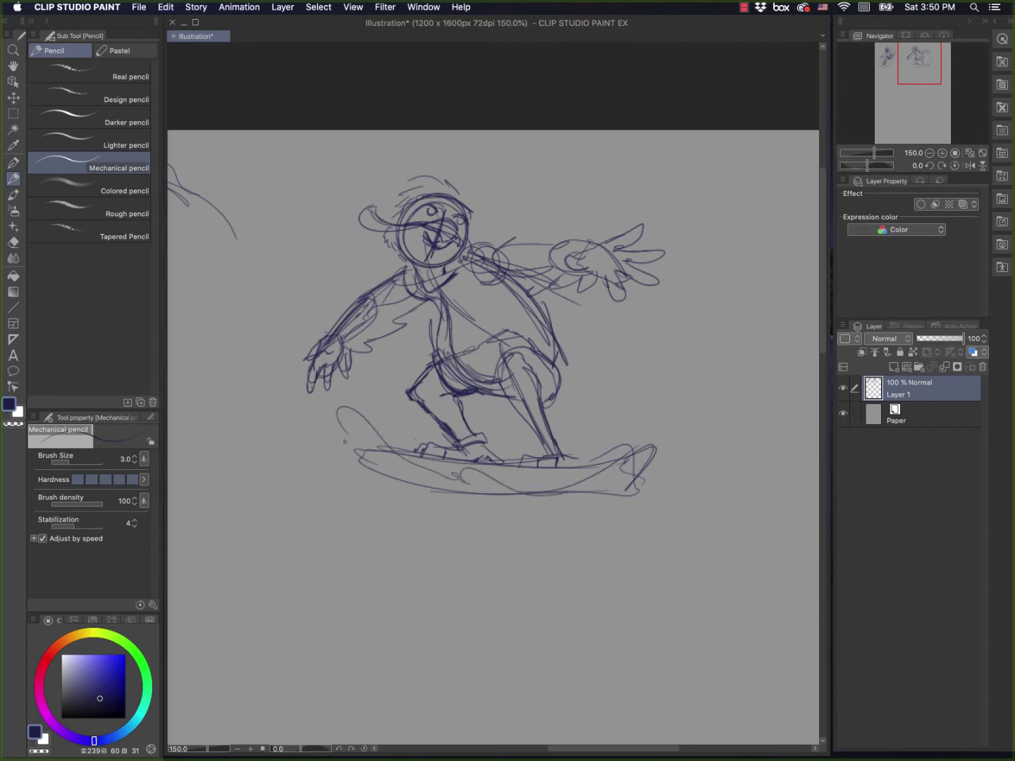
mouse_move(288, 486)
mouse_down()
mouse_move(247, 352)
mouse_move(277, 367)
mouse_up()
mouse_move(269, 351)
mouse_down()
mouse_move(310, 187)
mouse_move(323, 271)
mouse_up()
drag(383, 342, 418, 359)
drag(224, 421, 268, 478)
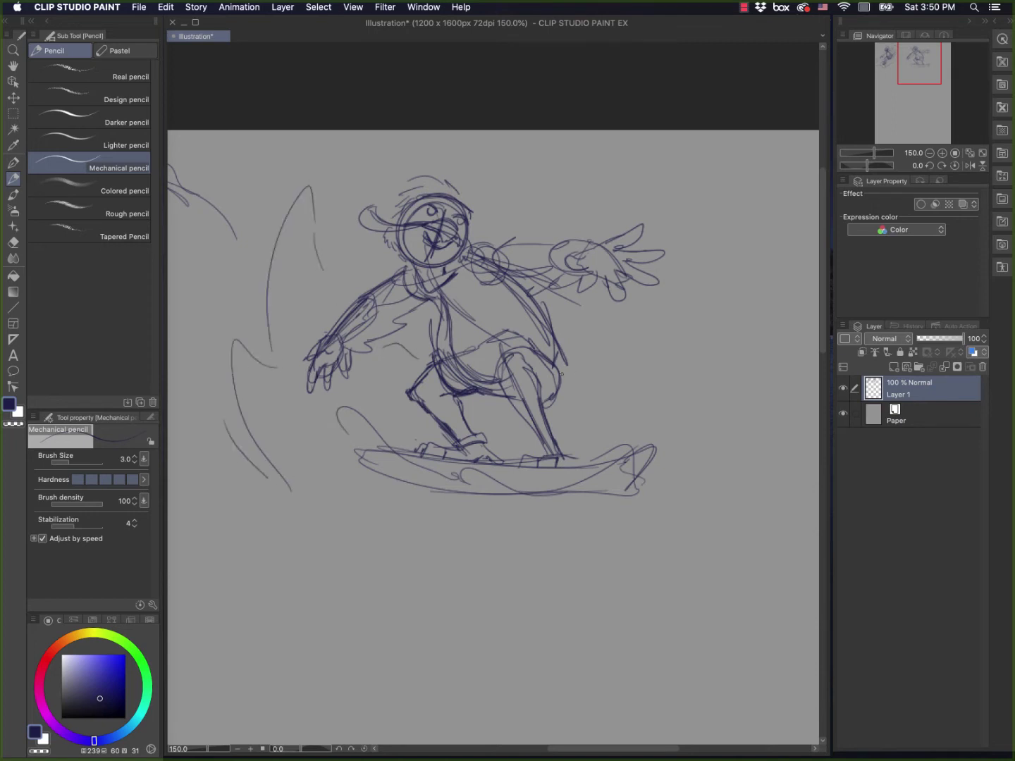
Step: Add long tail feathers fanning out behind the hip and shorter feathers rising above the outstretched arm
mouse_move(563, 378)
mouse_down()
mouse_move(689, 284)
mouse_move(680, 298)
mouse_move(690, 285)
mouse_move(571, 350)
mouse_move(629, 316)
mouse_move(708, 242)
mouse_up()
drag(708, 243, 669, 259)
drag(608, 299, 564, 334)
drag(579, 294, 553, 323)
drag(625, 226, 659, 236)
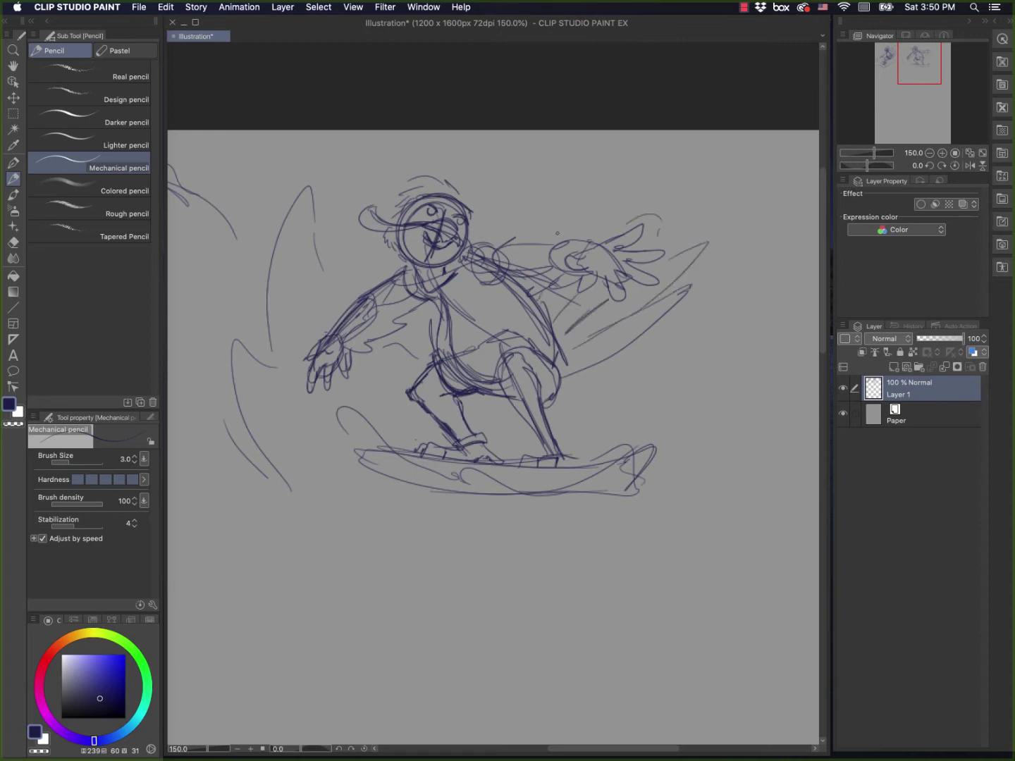
drag(557, 237, 600, 207)
drag(593, 237, 604, 206)
drag(527, 243, 551, 222)
Step: Outline the turkey's shirt with a V-shaped neckline, a sleeve opening and a curved hem over the shorts
mouse_move(444, 355)
mouse_down()
mouse_move(495, 338)
mouse_move(486, 338)
mouse_move(499, 358)
mouse_up()
mouse_move(456, 373)
mouse_down()
mouse_move(502, 361)
mouse_move(505, 336)
mouse_up()
mouse_move(436, 299)
mouse_down()
mouse_move(465, 271)
mouse_move(468, 278)
mouse_up()
mouse_move(442, 315)
mouse_down()
mouse_move(466, 282)
mouse_move(519, 301)
mouse_up()
mouse_move(488, 285)
mouse_down()
mouse_move(522, 286)
mouse_move(549, 332)
mouse_move(523, 357)
mouse_up()
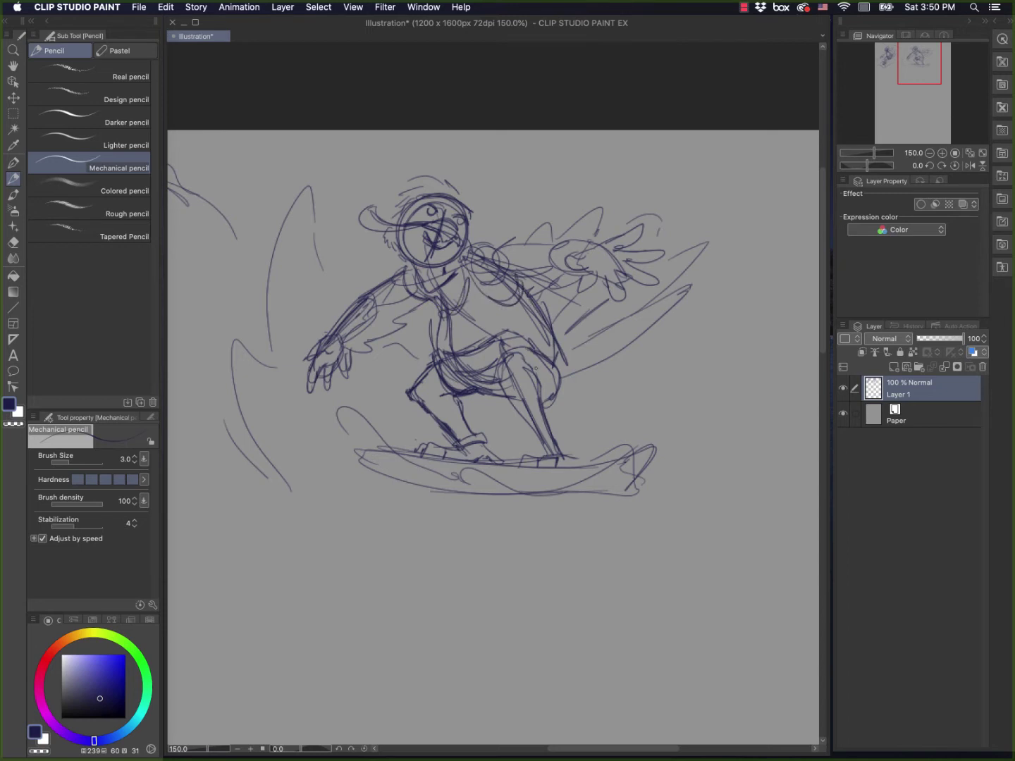
drag(458, 383, 504, 370)
Step: Lasso the second surfing turkey with its splash lines, move it closer to the first sketch, and clear the selection
scroll(659, 416, down, 2)
drag(682, 458, 628, 433)
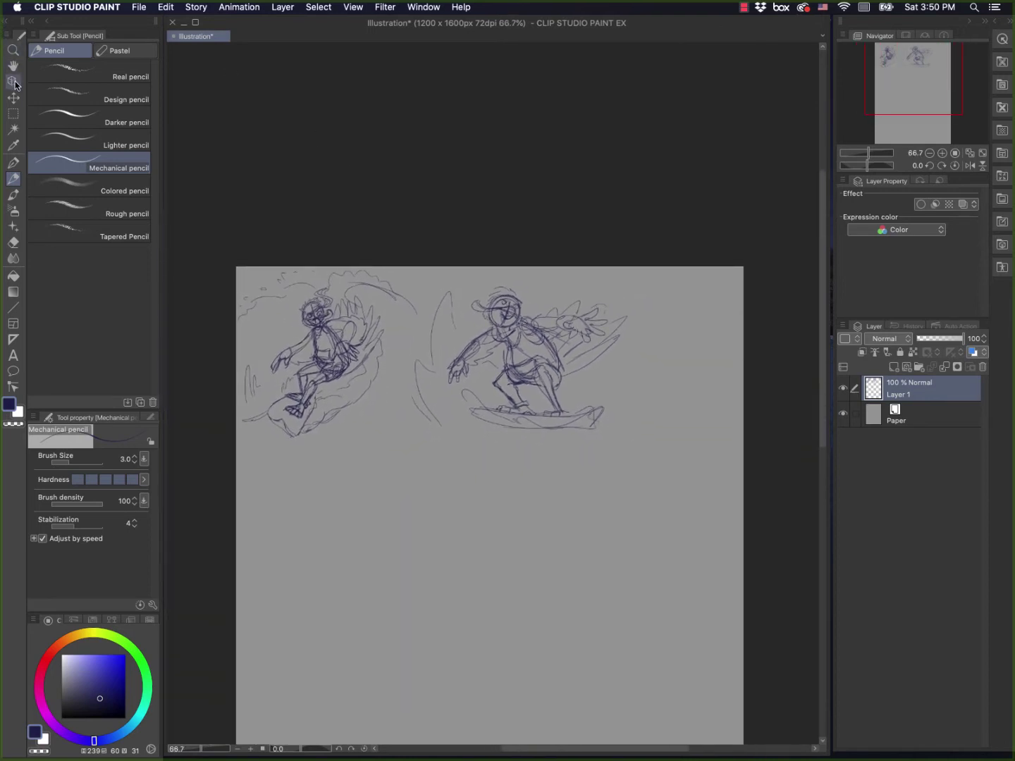
key(o)
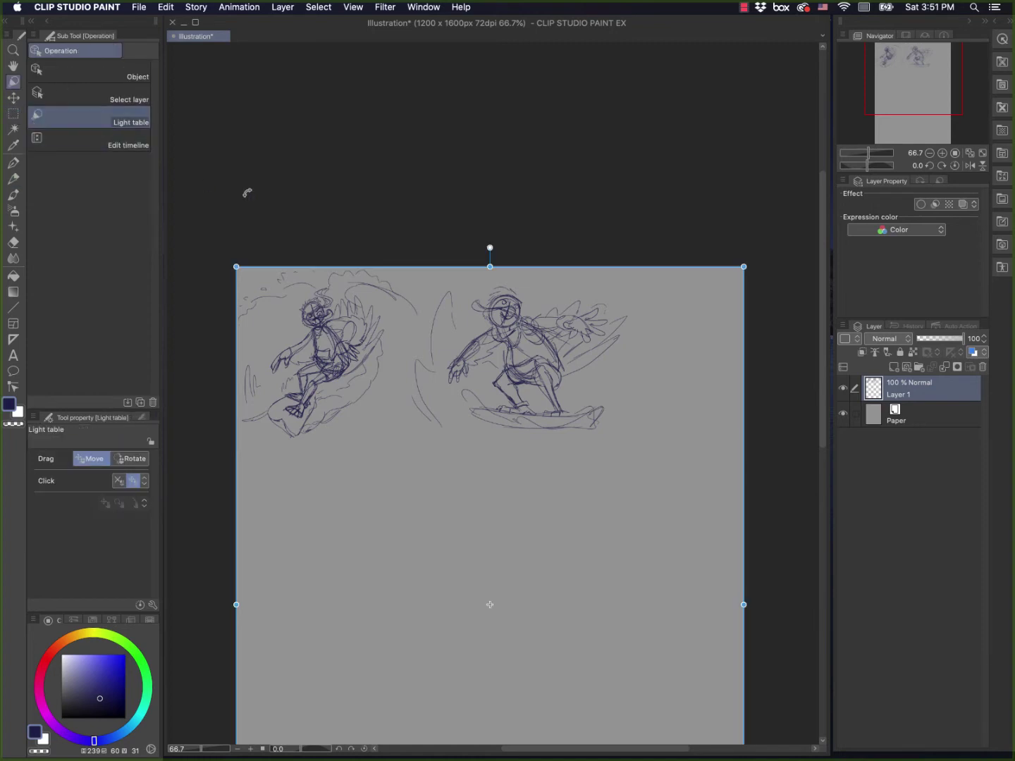
click(14, 98)
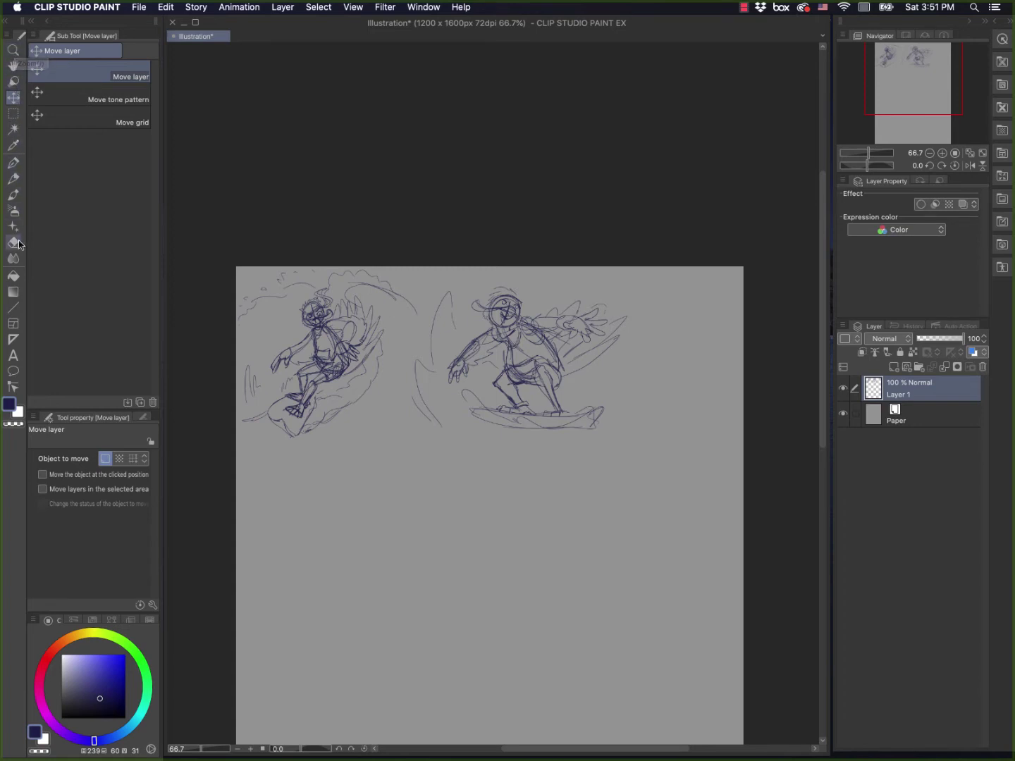
click(13, 113)
click(39, 115)
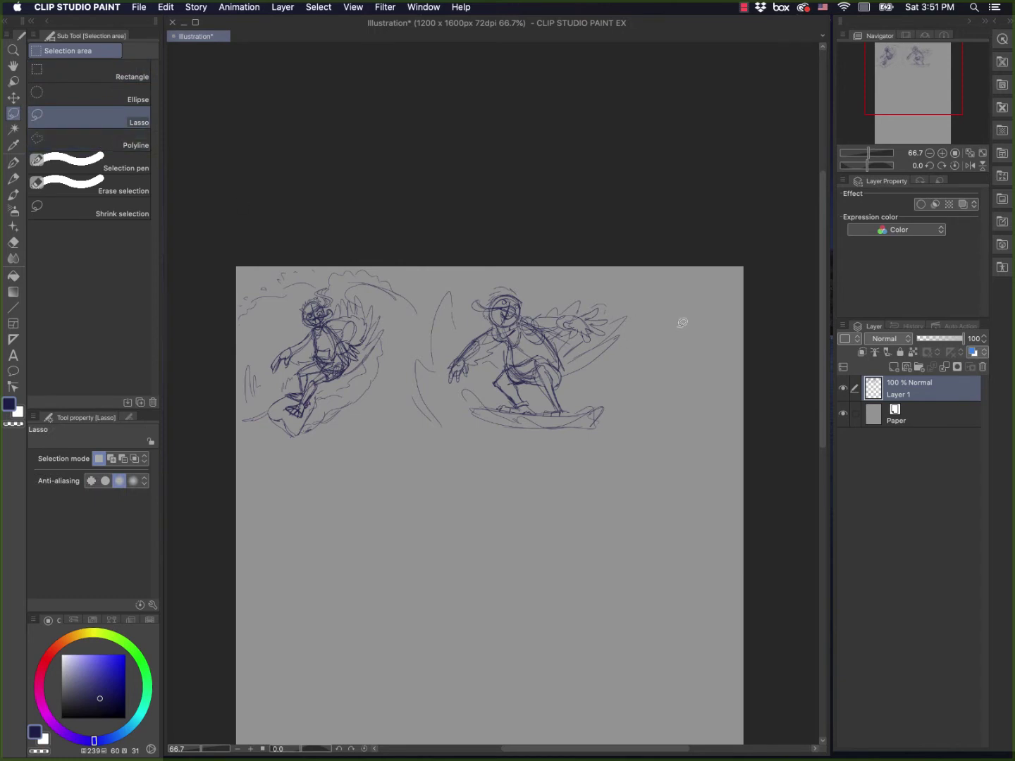
mouse_move(546, 275)
mouse_down()
mouse_move(500, 263)
mouse_move(431, 296)
mouse_move(423, 327)
mouse_move(425, 305)
mouse_move(395, 282)
mouse_move(402, 321)
mouse_up()
click(437, 293)
mouse_move(453, 279)
mouse_down()
mouse_move(403, 319)
mouse_move(394, 393)
mouse_move(478, 468)
mouse_move(643, 459)
mouse_move(654, 333)
mouse_move(622, 276)
mouse_move(520, 258)
mouse_move(454, 267)
mouse_up()
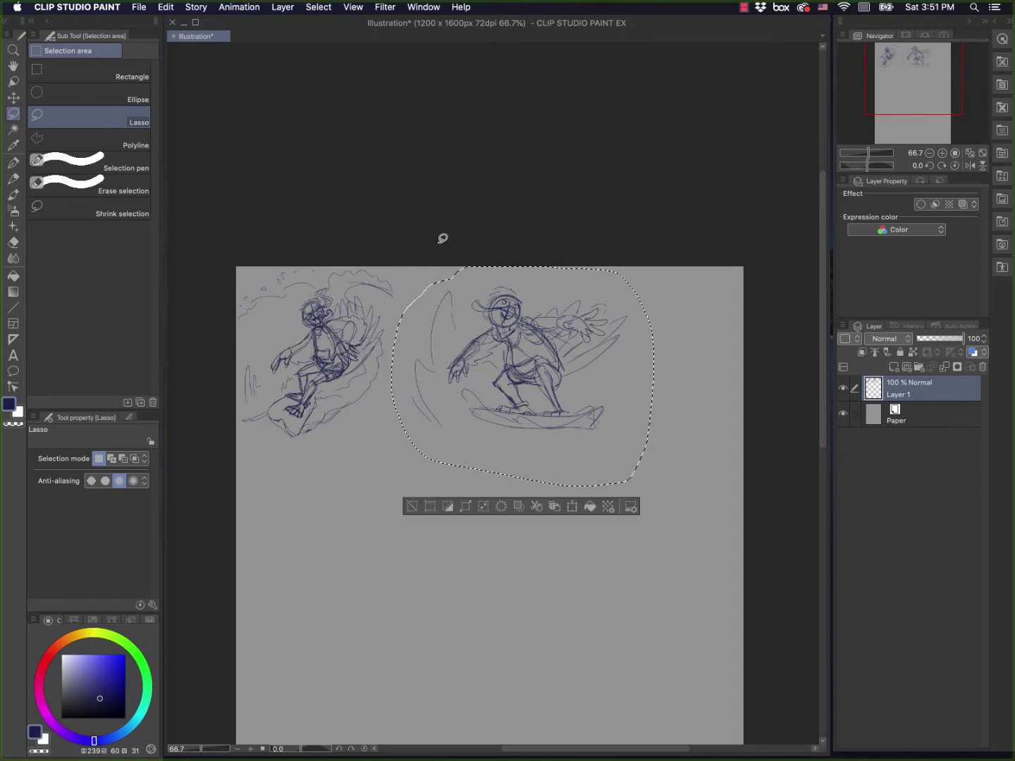
click(13, 97)
drag(531, 363, 503, 358)
key(super+d)
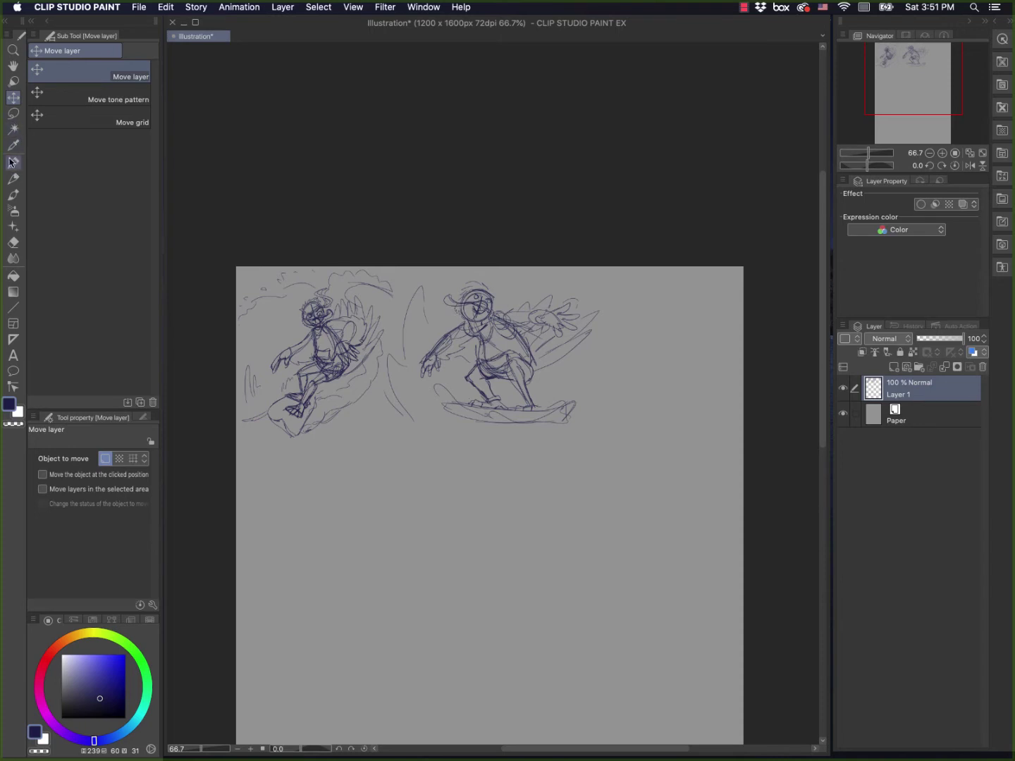
Step: Examine the surfer-in-a-barrel-wave reference photo in Firefox, and return to the pencil sketch in Clip Studio Paint
click(14, 181)
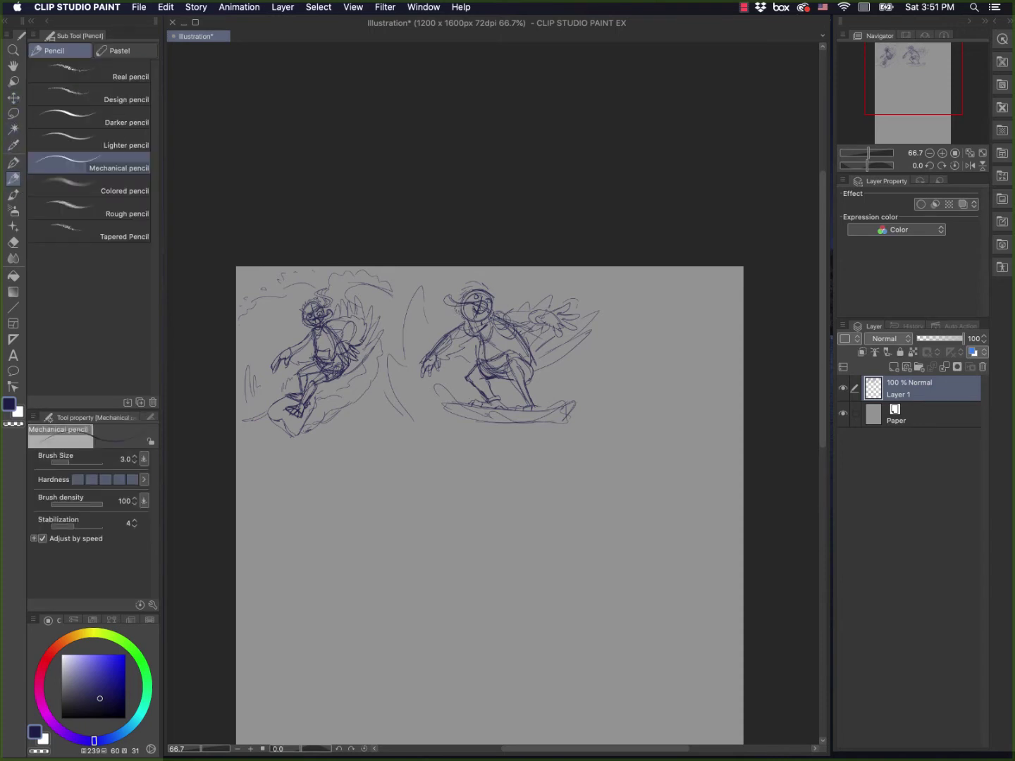
scroll(727, 348, up, 3)
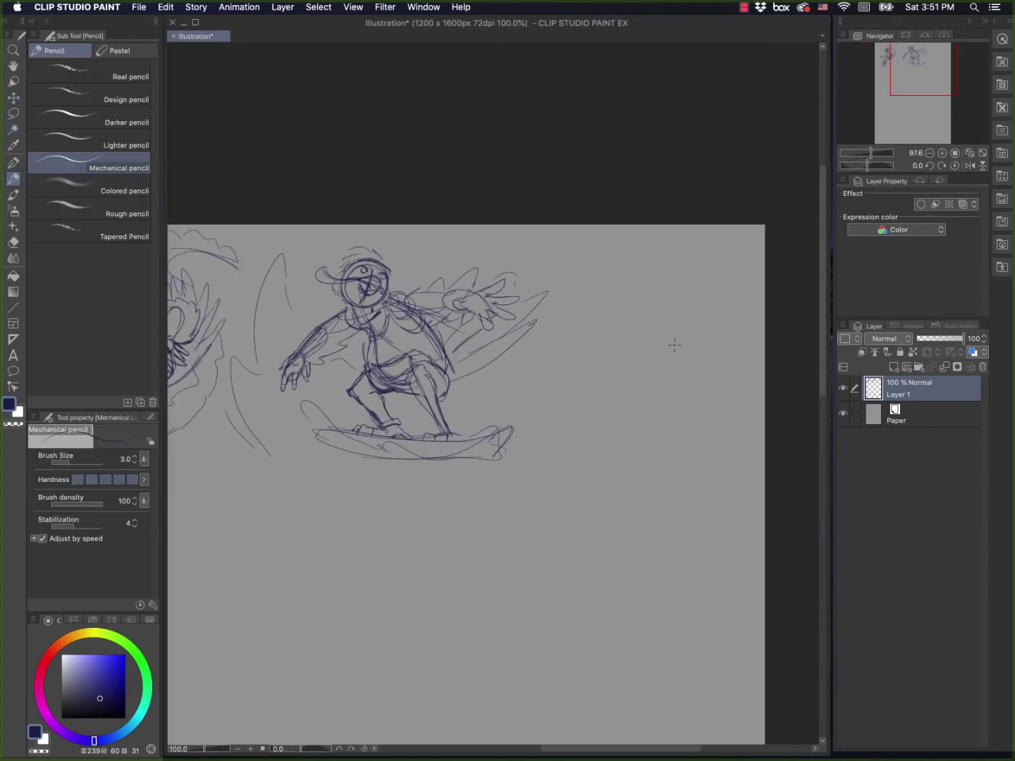
mouse_move(668, 363)
mouse_down()
mouse_move(815, 329)
mouse_move(584, 327)
mouse_up()
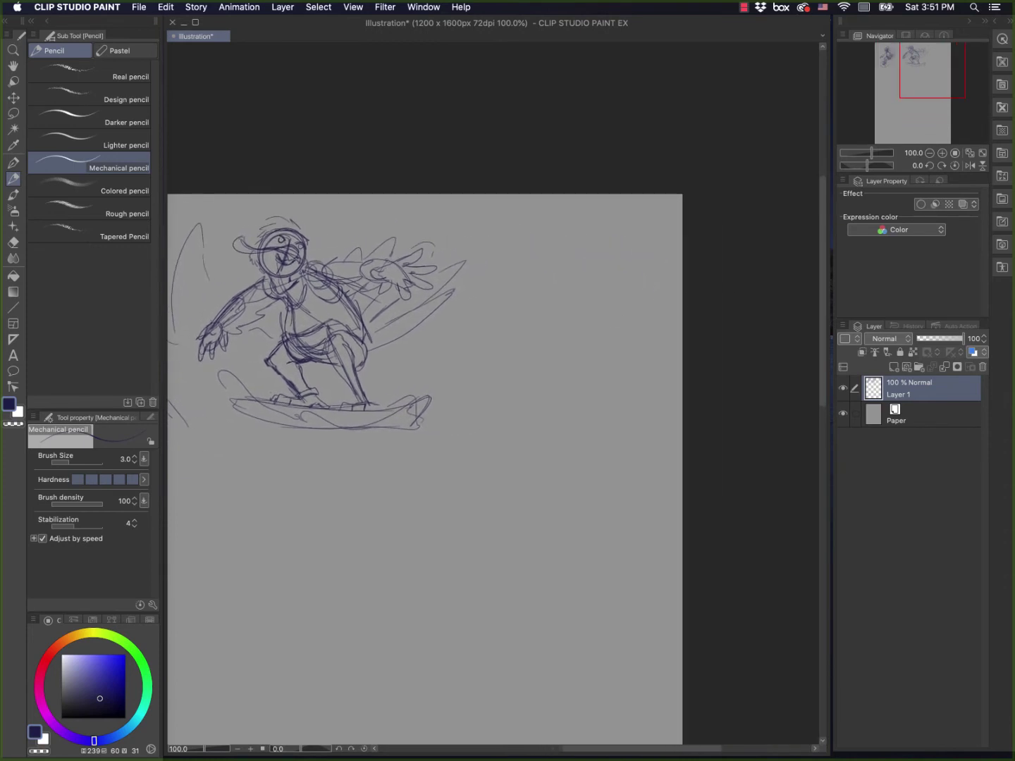
key(Tab)
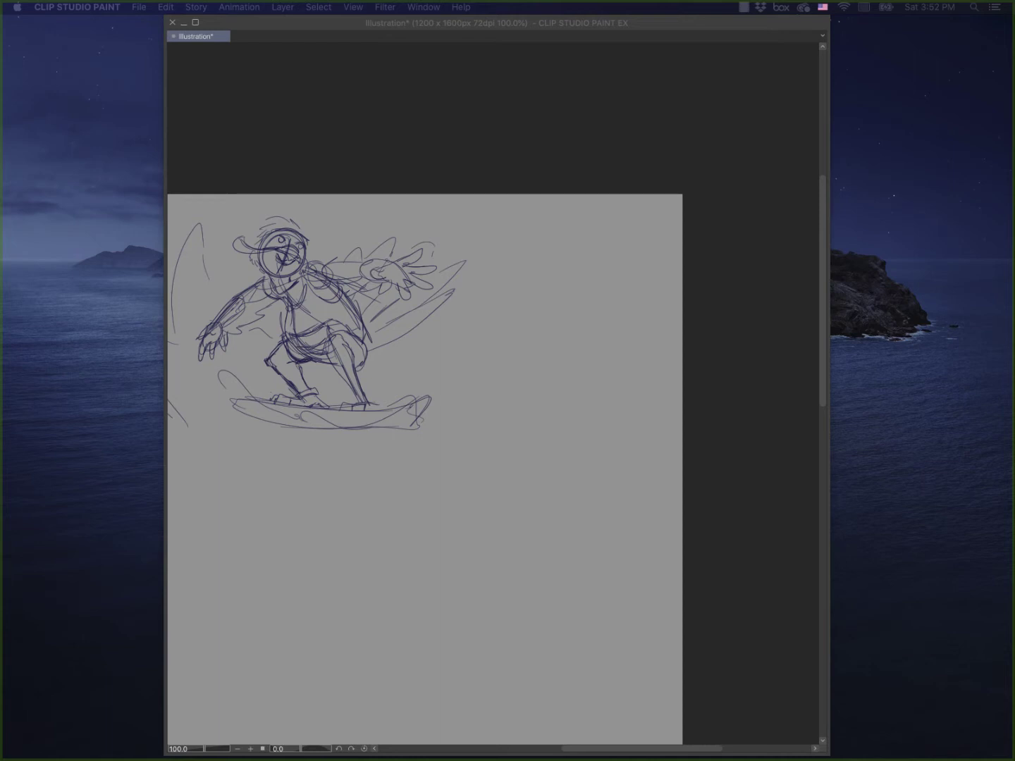
drag(1014, 8, 485, 87)
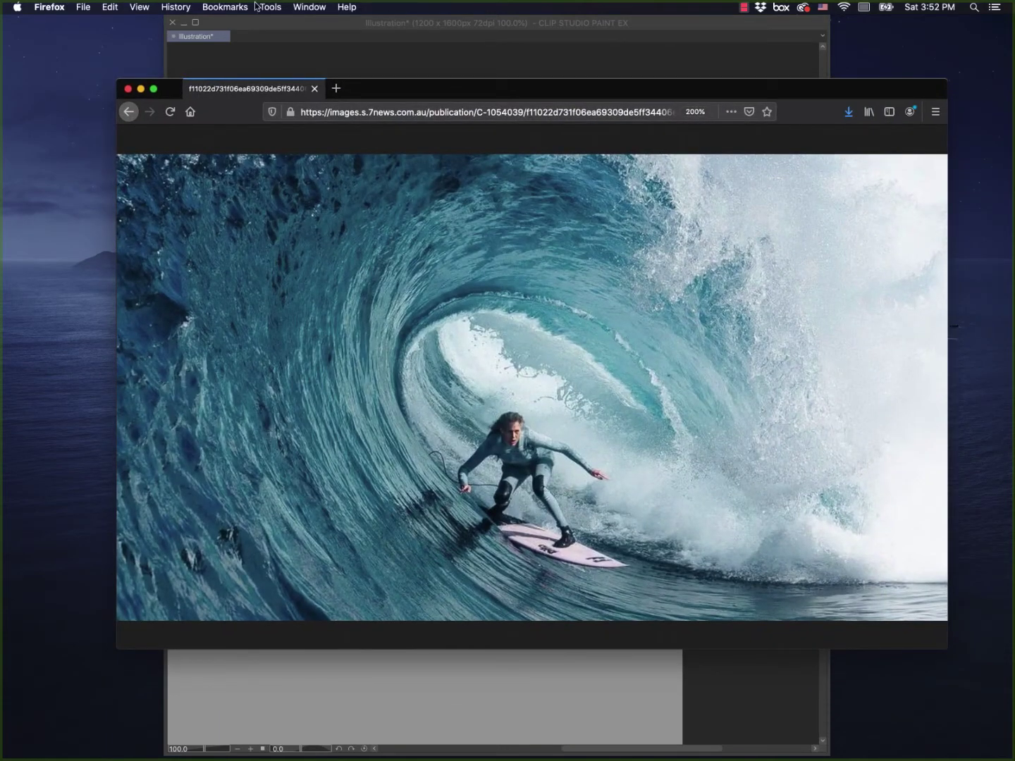
mouse_move(173, 93)
mouse_down()
mouse_move(416, 109)
mouse_move(1014, 113)
mouse_up()
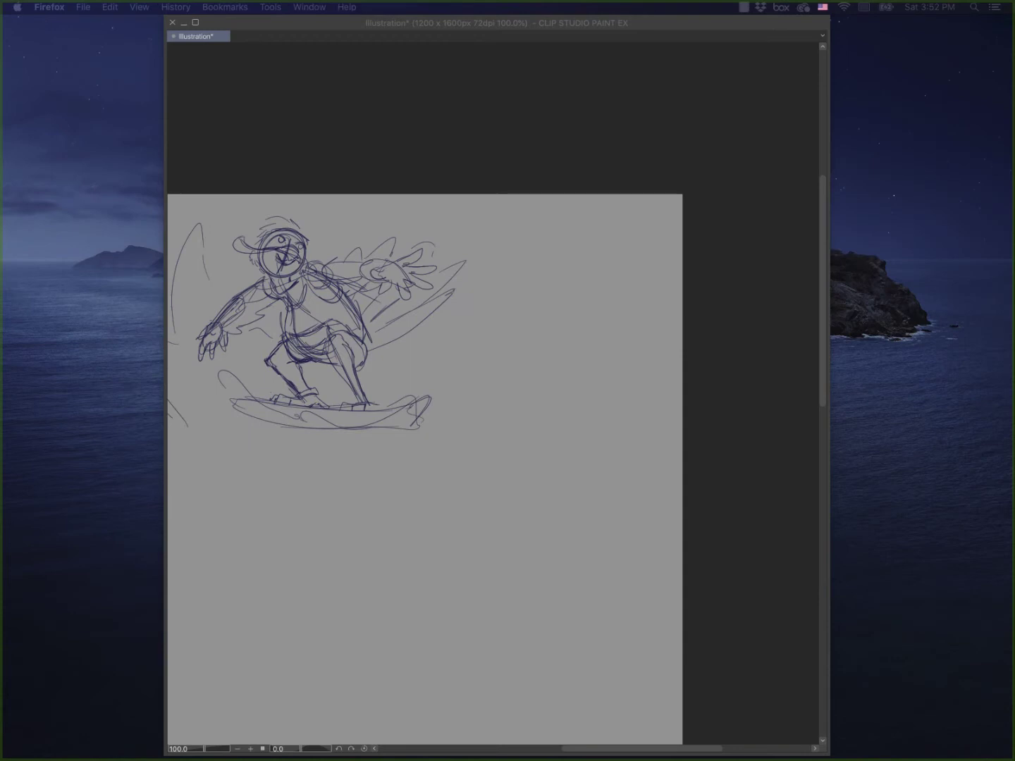
click(577, 346)
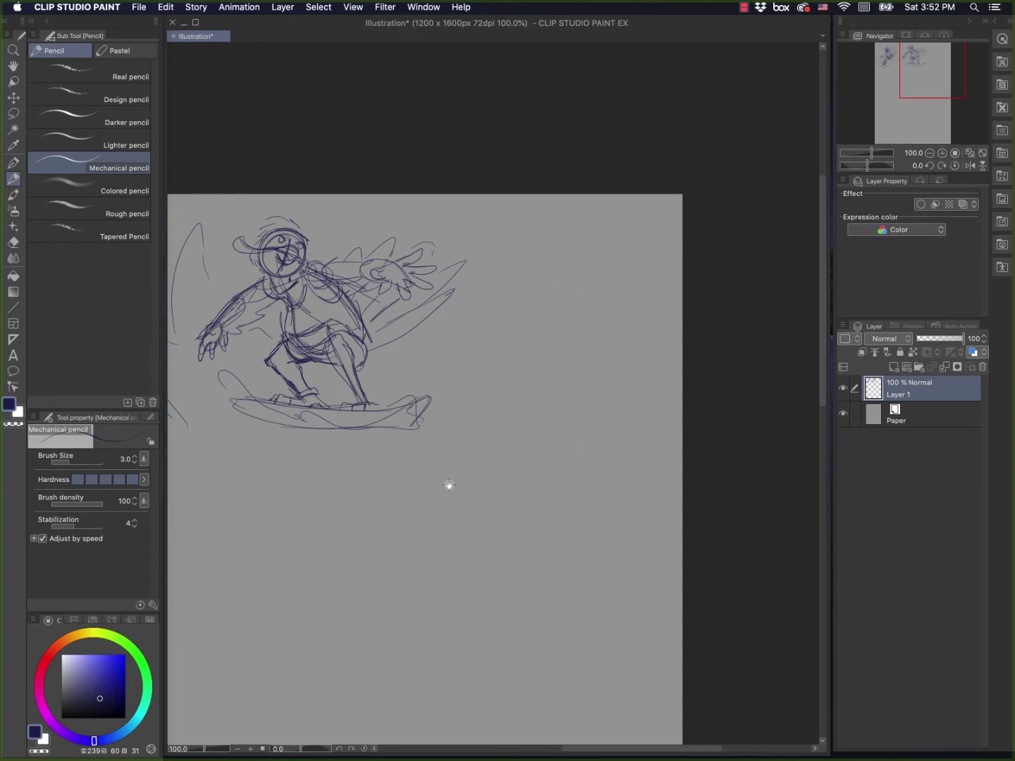
Step: Double the curling water line at the nose of the second turkey's surfboard
scroll(449, 484, left, 10)
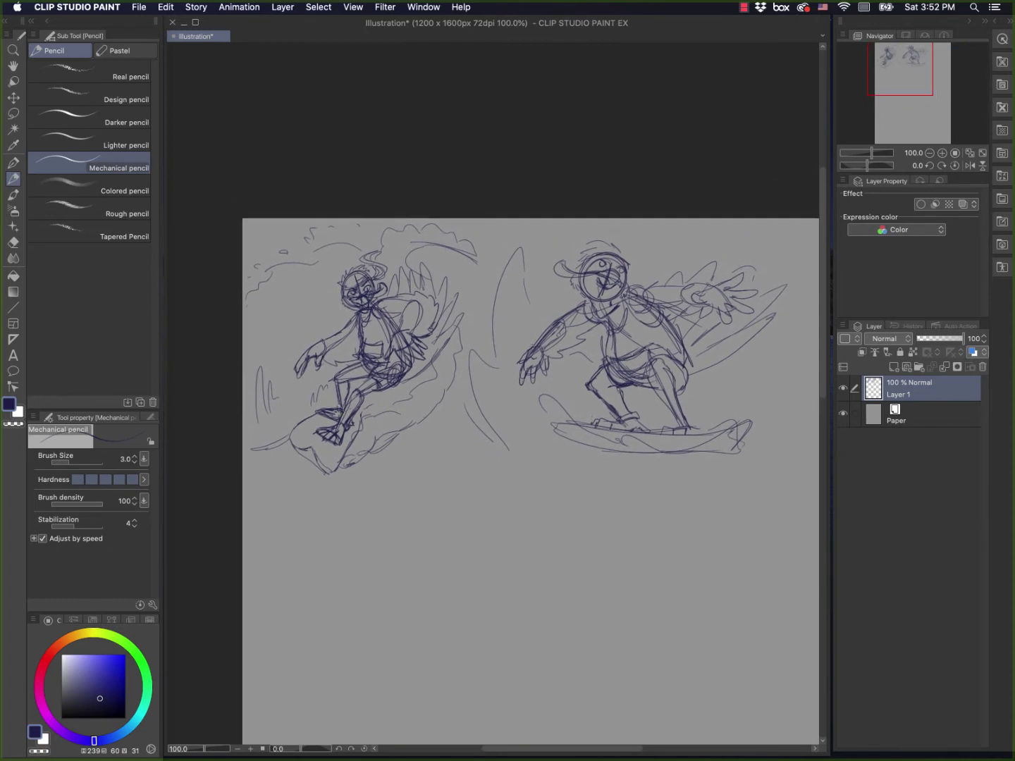
scroll(587, 479, right, 10)
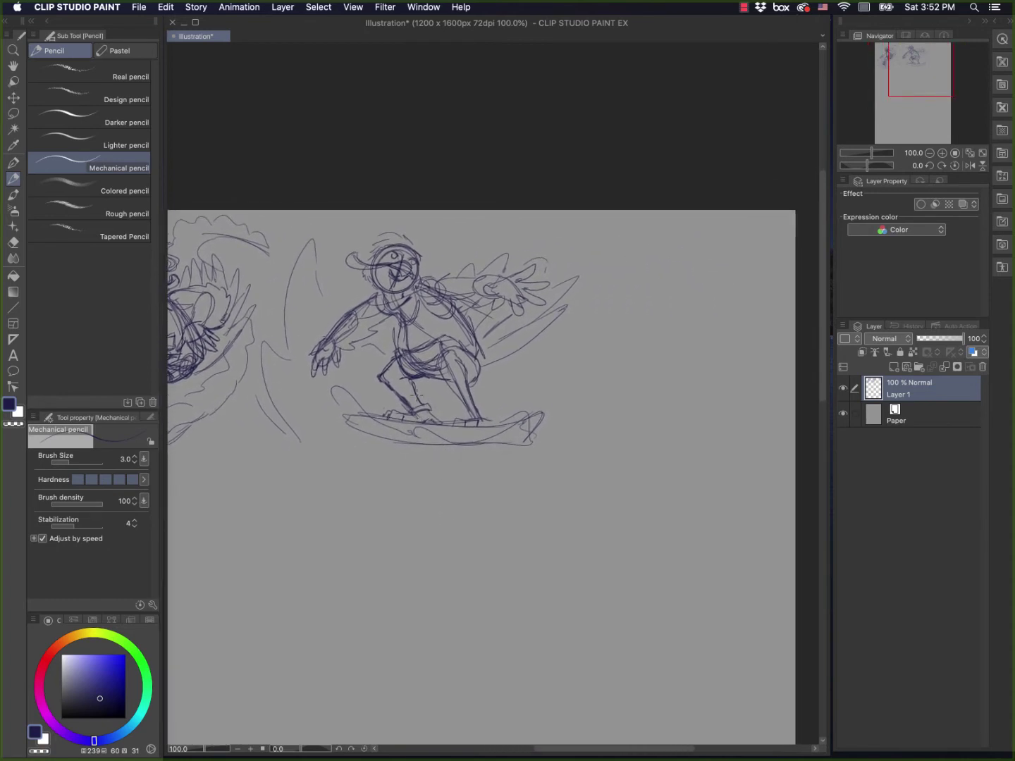
mouse_move(407, 412)
mouse_down()
mouse_move(376, 385)
mouse_move(364, 413)
mouse_move(399, 406)
mouse_up()
scroll(493, 411, left, 10)
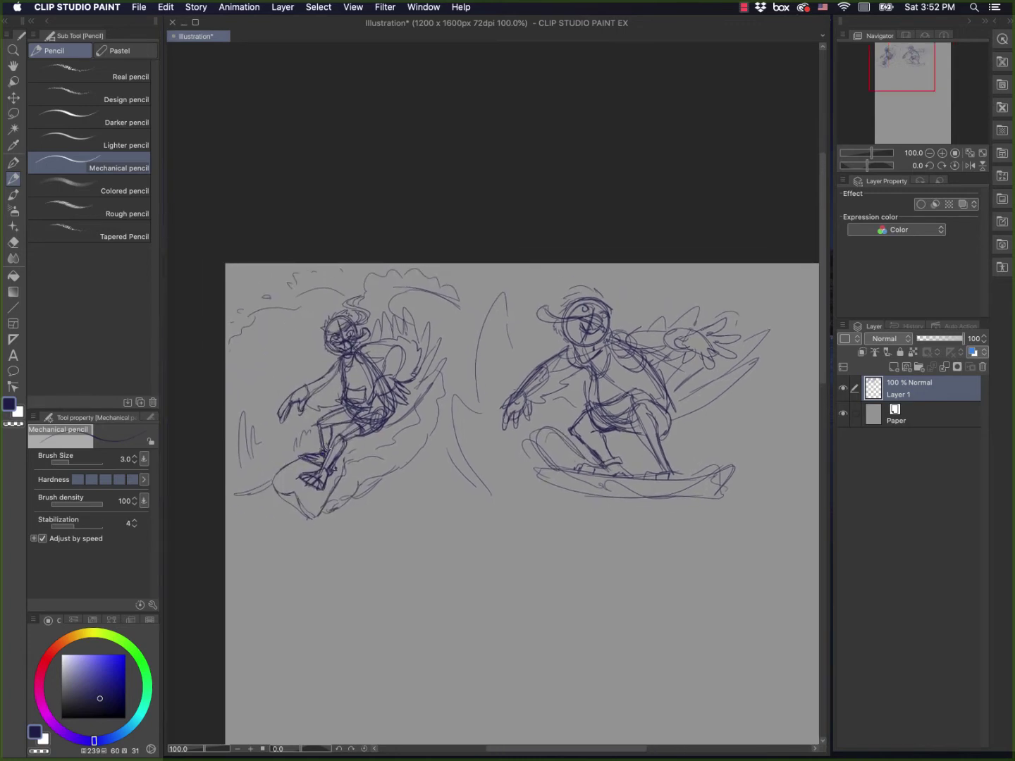
Step: Try a third pose beside the second turkey, with a head circle, a hunched rounded body and a foot below
scroll(630, 451, right, 10)
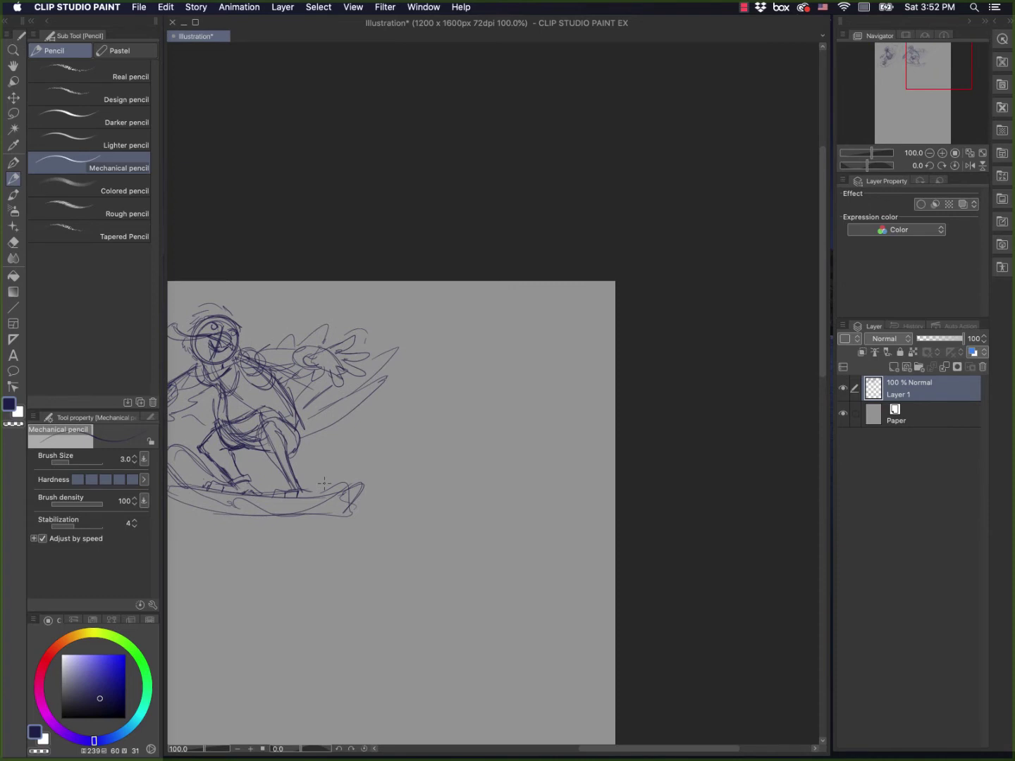
mouse_move(491, 388)
mouse_down()
mouse_move(488, 439)
mouse_move(502, 373)
mouse_move(529, 416)
mouse_move(464, 393)
mouse_move(507, 371)
mouse_move(511, 413)
mouse_move(487, 386)
mouse_move(503, 437)
mouse_move(496, 421)
mouse_move(475, 420)
mouse_move(519, 394)
mouse_up()
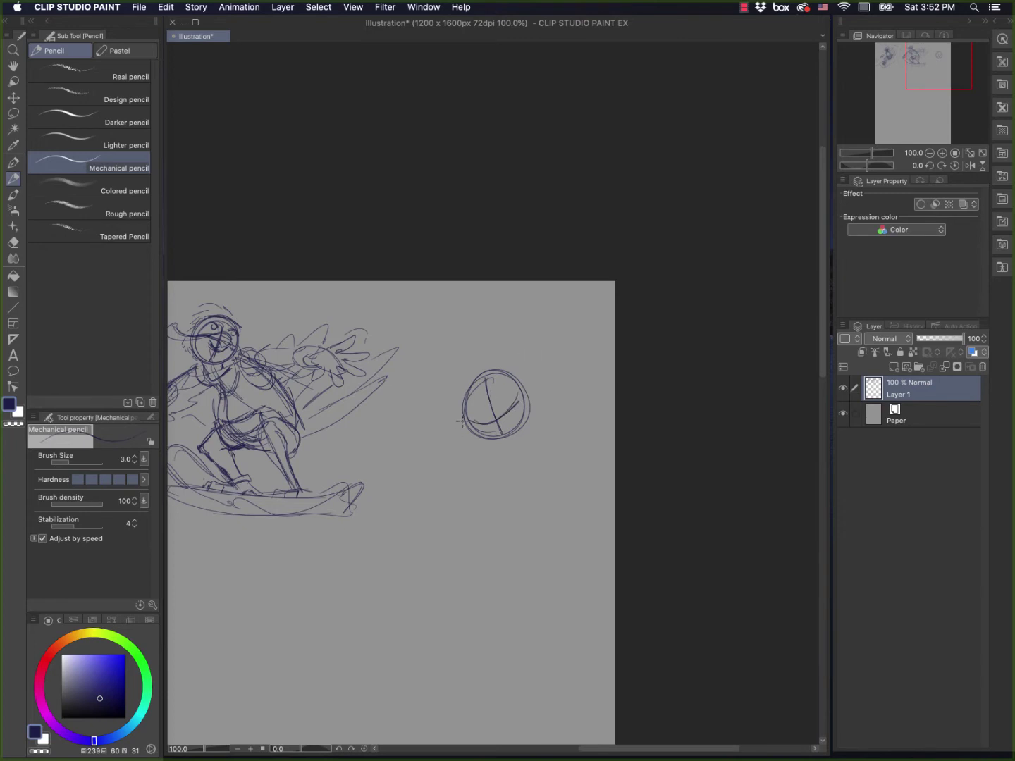
mouse_move(463, 422)
mouse_down()
mouse_move(543, 427)
mouse_move(523, 373)
mouse_up()
mouse_move(472, 457)
mouse_down()
mouse_move(549, 410)
mouse_move(568, 471)
mouse_move(522, 490)
mouse_move(567, 486)
mouse_up()
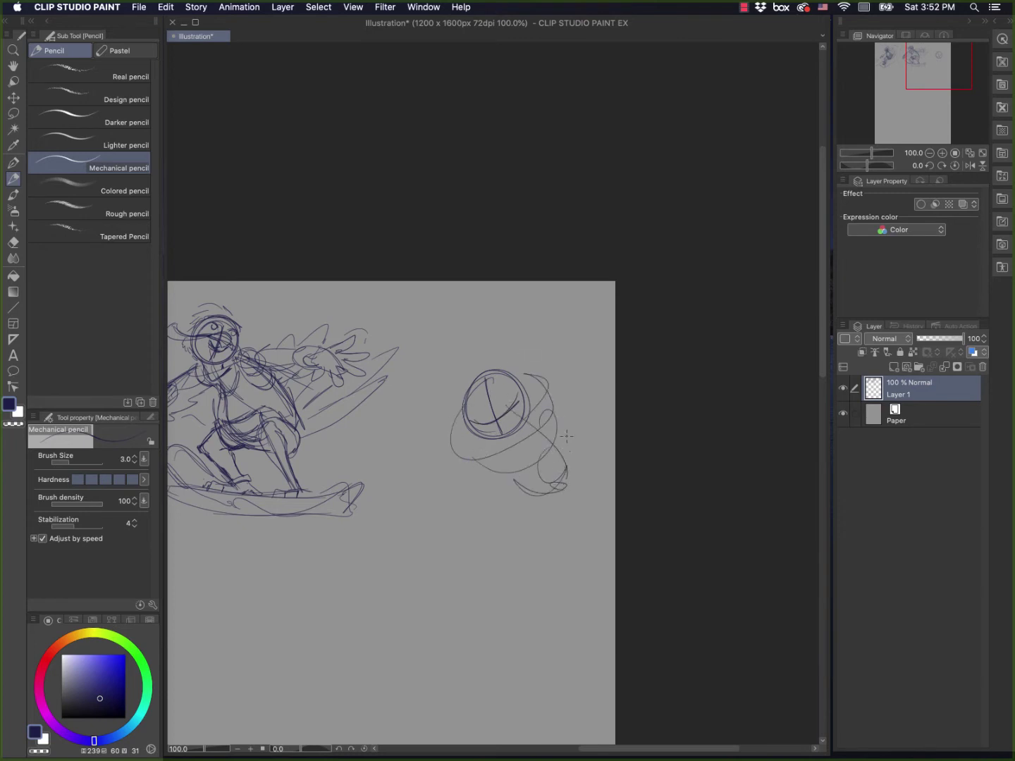
drag(530, 572, 580, 562)
mouse_move(534, 487)
mouse_down()
mouse_move(542, 466)
mouse_move(558, 382)
mouse_up()
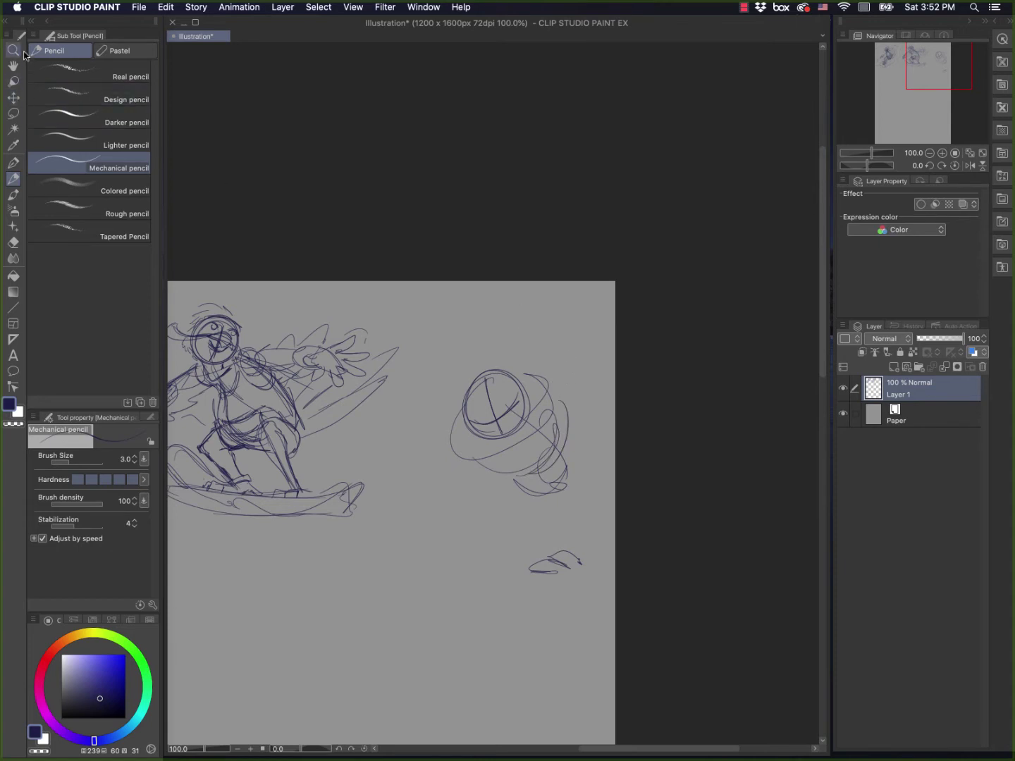
Step: Lasso and delete the hunched third figure, and clear the selection
click(14, 113)
mouse_move(499, 346)
mouse_down()
mouse_move(618, 496)
mouse_move(554, 297)
mouse_up()
key(Delete)
key(super+d)
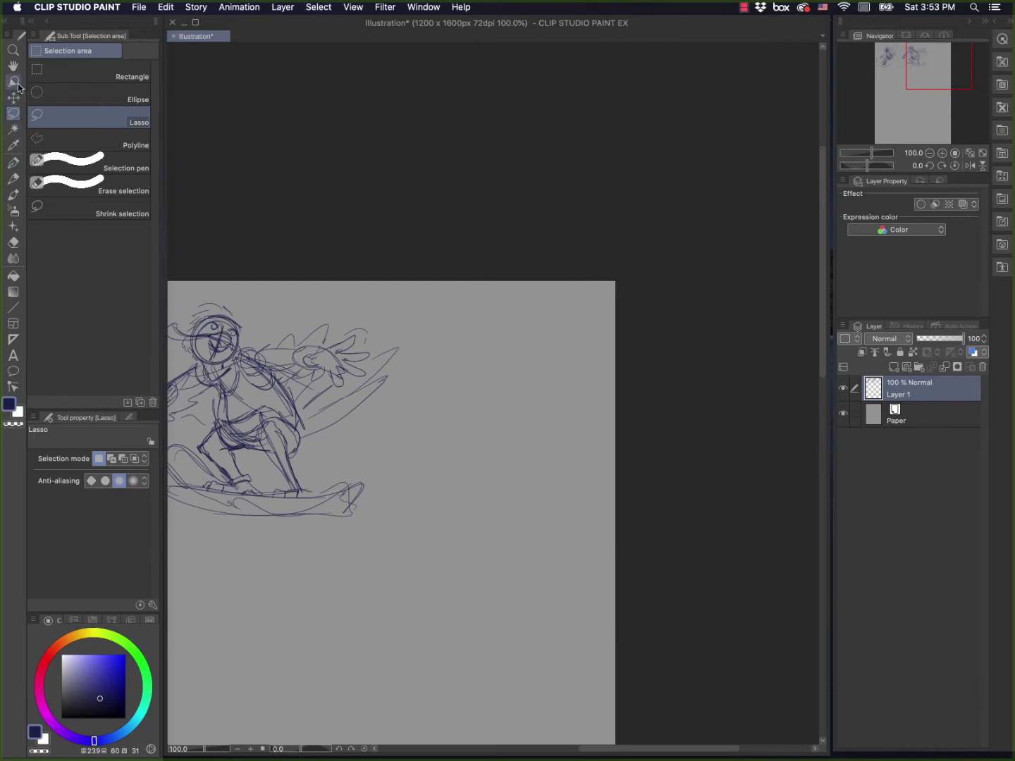
Step: Try an upright third figure in the empty area, roughing in its head circle, shoulders, pear-shaped torso and two legs
click(13, 178)
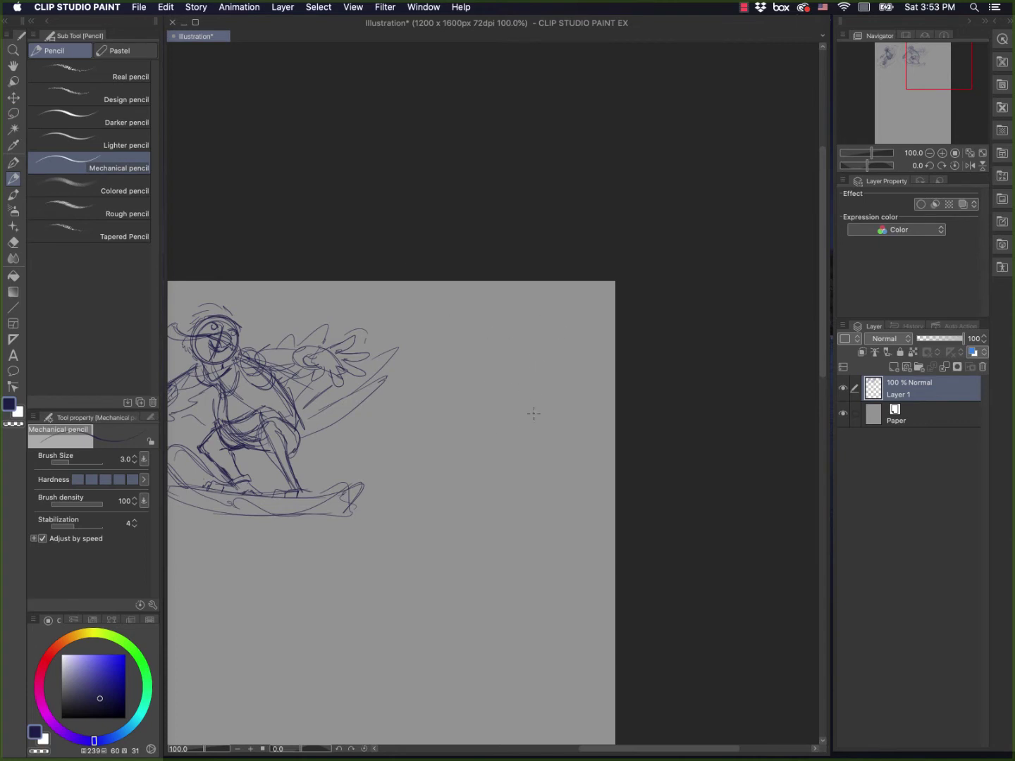
mouse_move(510, 313)
mouse_down()
mouse_move(494, 346)
mouse_move(511, 308)
mouse_move(521, 313)
mouse_move(508, 349)
mouse_move(532, 327)
mouse_up()
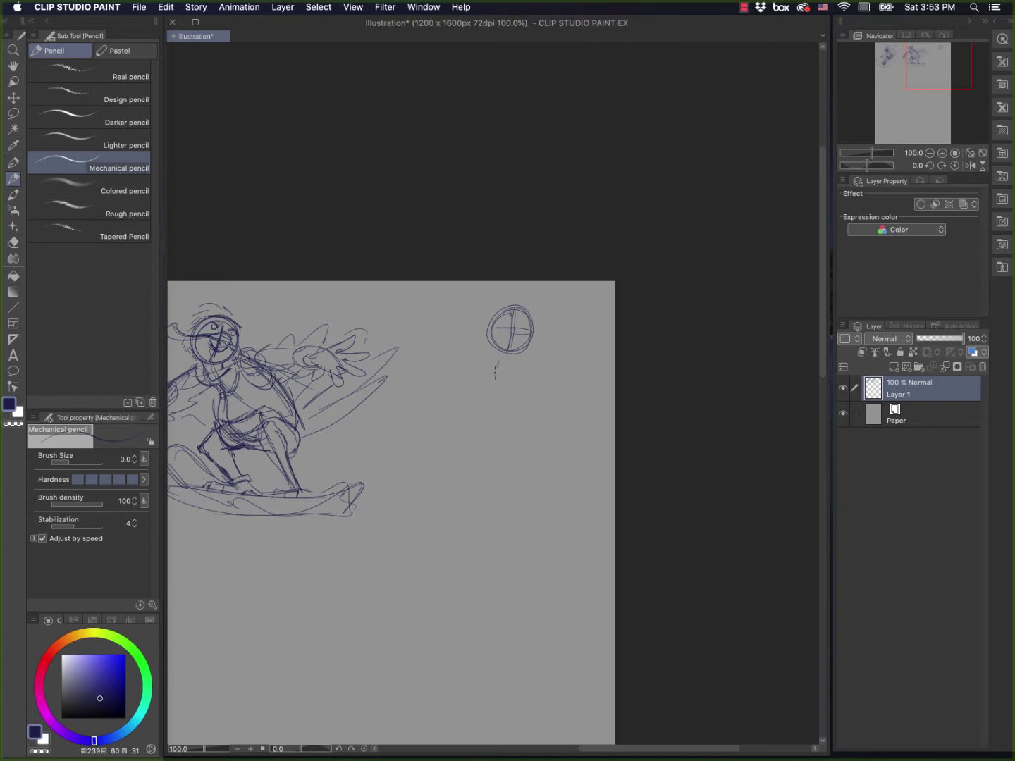
mouse_move(494, 372)
mouse_down()
mouse_move(535, 500)
mouse_move(474, 380)
mouse_up()
drag(536, 368, 543, 384)
mouse_move(480, 377)
mouse_down()
mouse_move(479, 455)
mouse_move(550, 430)
mouse_up()
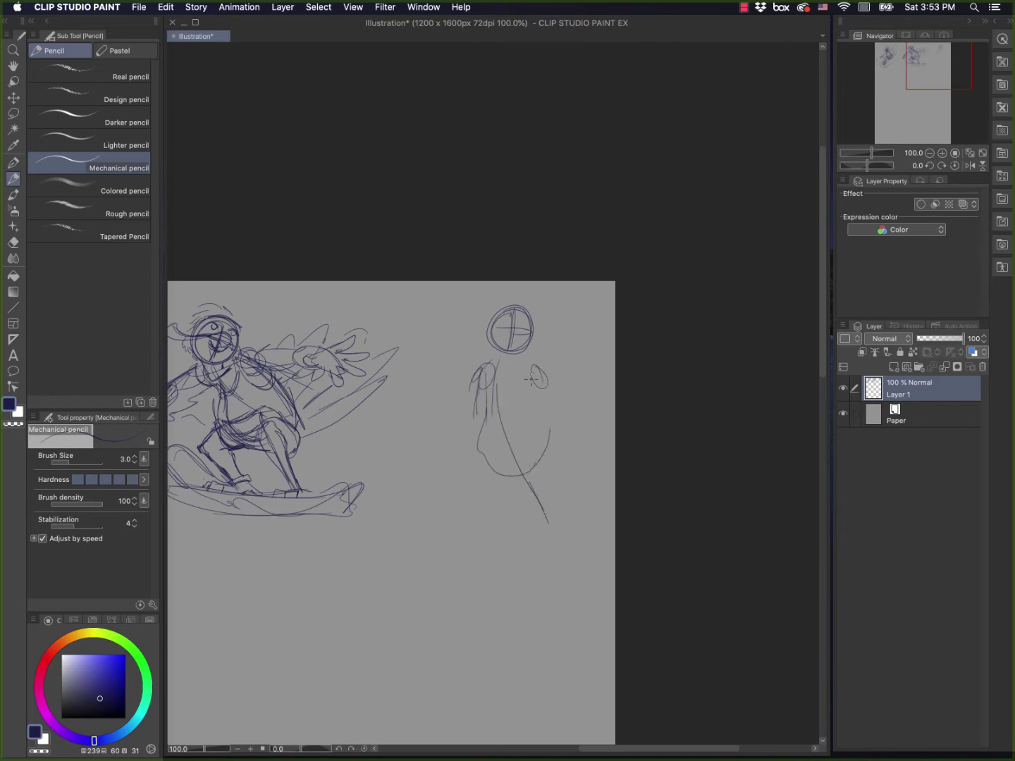
drag(533, 380, 554, 451)
mouse_move(487, 416)
mouse_down()
mouse_move(533, 475)
mouse_move(499, 466)
mouse_move(525, 551)
mouse_move(495, 567)
mouse_up()
drag(543, 473, 586, 559)
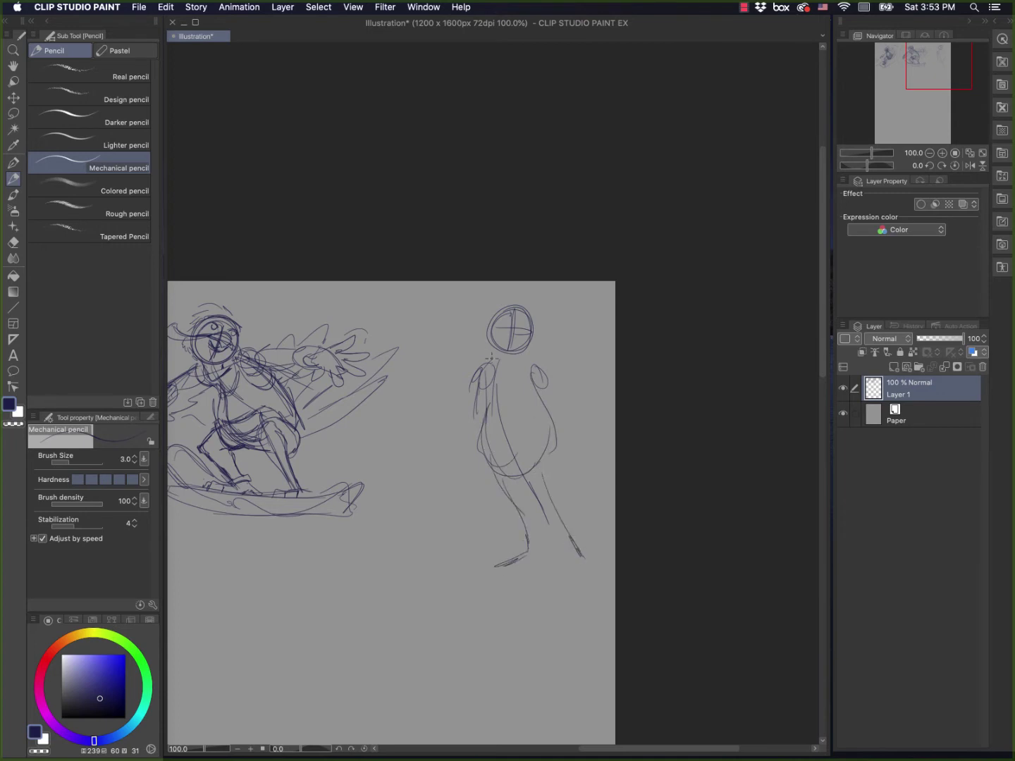
Step: Try raised, bent arms on the upright figure and extend the rough lines around its feet
mouse_move(498, 359)
mouse_down()
mouse_move(476, 351)
mouse_move(544, 366)
mouse_up()
mouse_move(432, 301)
mouse_down()
mouse_move(454, 299)
mouse_move(426, 351)
mouse_move(437, 362)
mouse_move(481, 356)
mouse_move(485, 372)
mouse_move(576, 367)
mouse_move(573, 376)
mouse_up()
drag(563, 373, 574, 378)
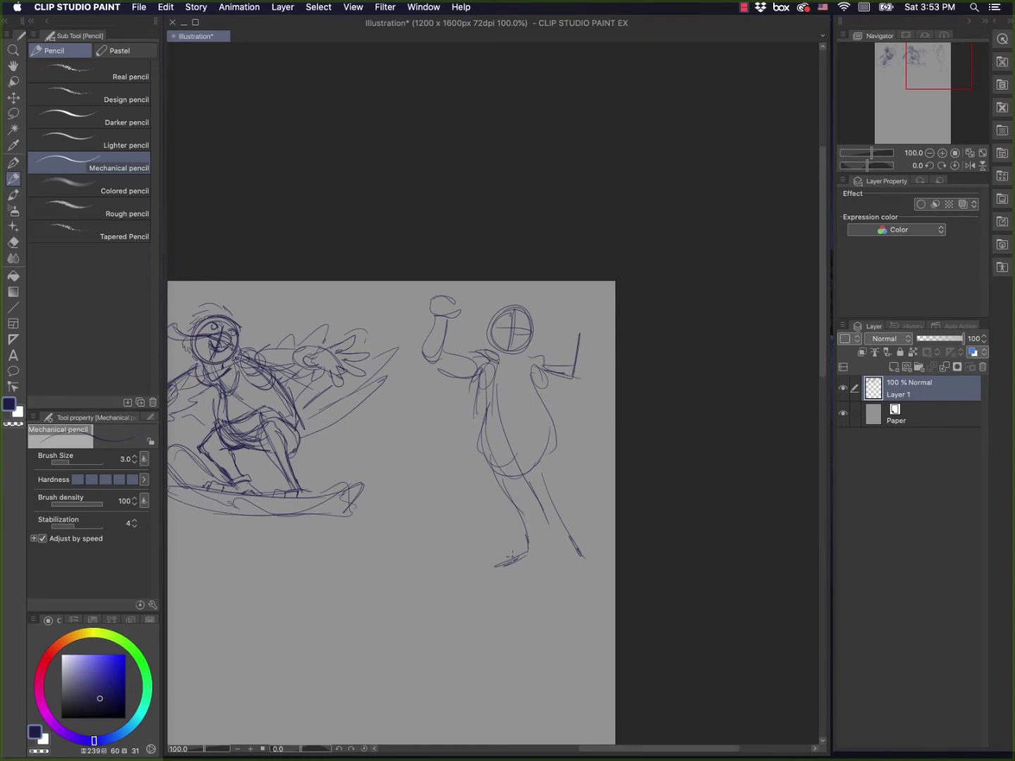
drag(530, 601, 581, 563)
drag(544, 513, 551, 567)
Step: Lasso the whole upright figure and delete it
key(m)
mouse_move(481, 269)
mouse_down()
mouse_move(454, 616)
mouse_move(608, 257)
mouse_up()
key(Delete)
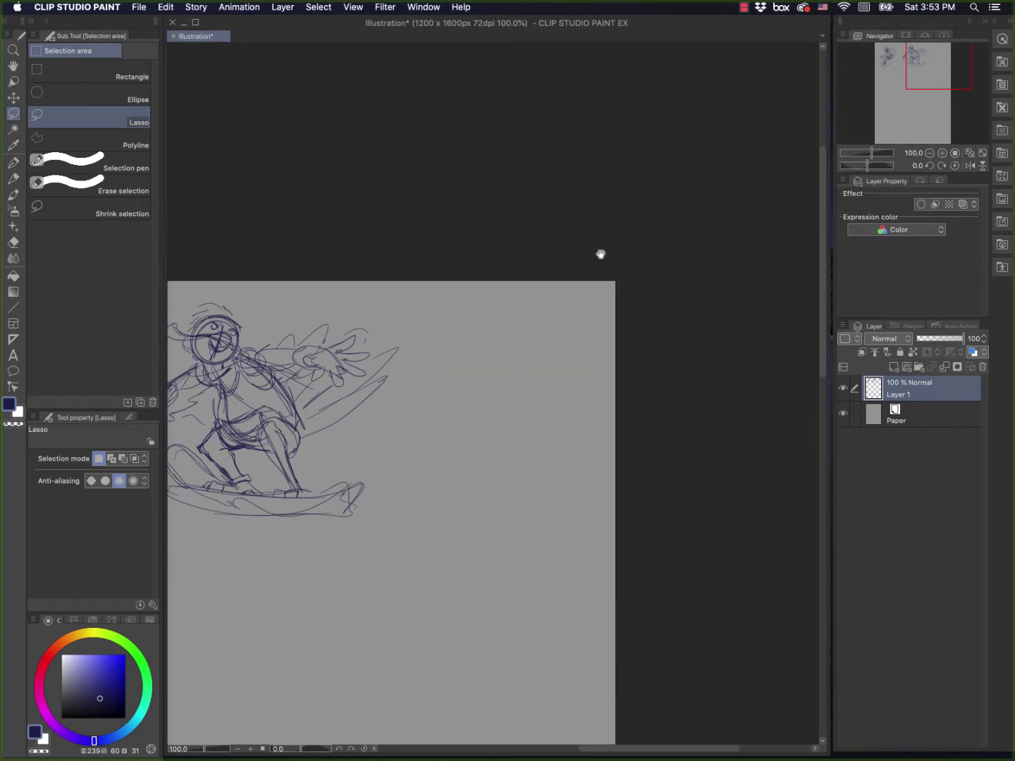
Step: Rough in a crouching figure below the two finished sketches, with a crossed head circle, shoulder ellipse, leaning torso and hips
mouse_move(329, 651)
mouse_down()
mouse_move(625, 492)
mouse_move(739, 455)
mouse_up()
mouse_move(567, 500)
mouse_down()
mouse_move(519, 549)
mouse_move(360, 596)
mouse_move(535, 547)
mouse_move(553, 483)
mouse_up()
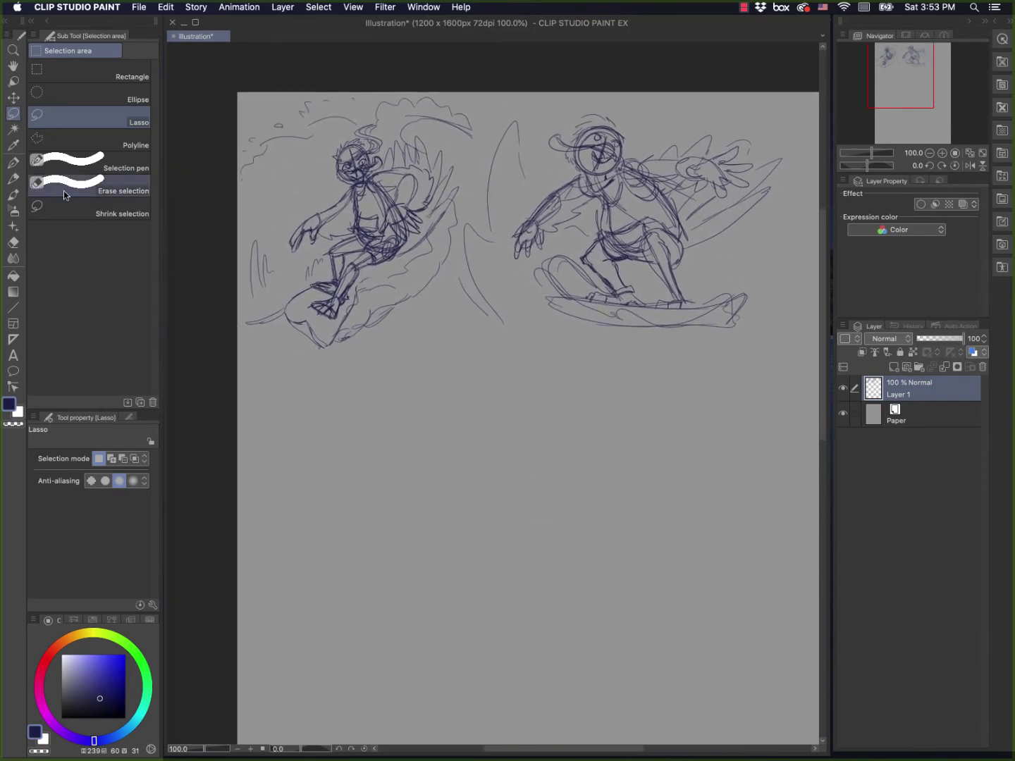
click(13, 178)
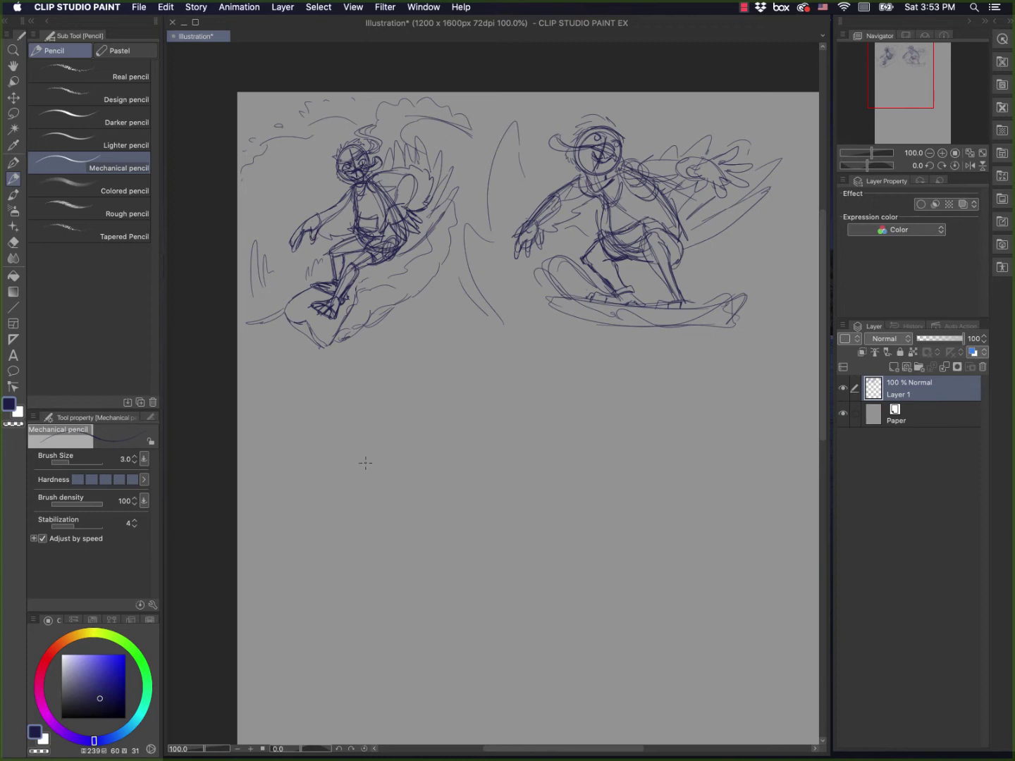
mouse_move(429, 464)
mouse_down()
mouse_move(422, 454)
mouse_move(431, 502)
mouse_move(451, 451)
mouse_move(440, 497)
mouse_move(435, 478)
mouse_move(459, 482)
mouse_move(388, 485)
mouse_move(468, 460)
mouse_move(424, 492)
mouse_move(497, 533)
mouse_up()
drag(410, 498, 494, 486)
drag(447, 526, 485, 530)
mouse_move(465, 524)
mouse_down()
mouse_move(501, 536)
mouse_move(461, 551)
mouse_move(486, 539)
mouse_up()
mouse_move(496, 532)
mouse_down()
mouse_move(421, 564)
mouse_move(469, 543)
mouse_up()
mouse_move(446, 468)
mouse_down()
mouse_move(511, 541)
mouse_move(454, 519)
mouse_move(507, 507)
mouse_move(495, 472)
mouse_move(519, 537)
mouse_up()
mouse_move(483, 476)
mouse_down()
mouse_move(523, 542)
mouse_move(510, 537)
mouse_up()
Step: Rough in the crouching figure's legs, with a bent front leg and a long extended back leg ending in a foot
mouse_move(442, 524)
mouse_down()
mouse_move(467, 548)
mouse_move(454, 591)
mouse_up()
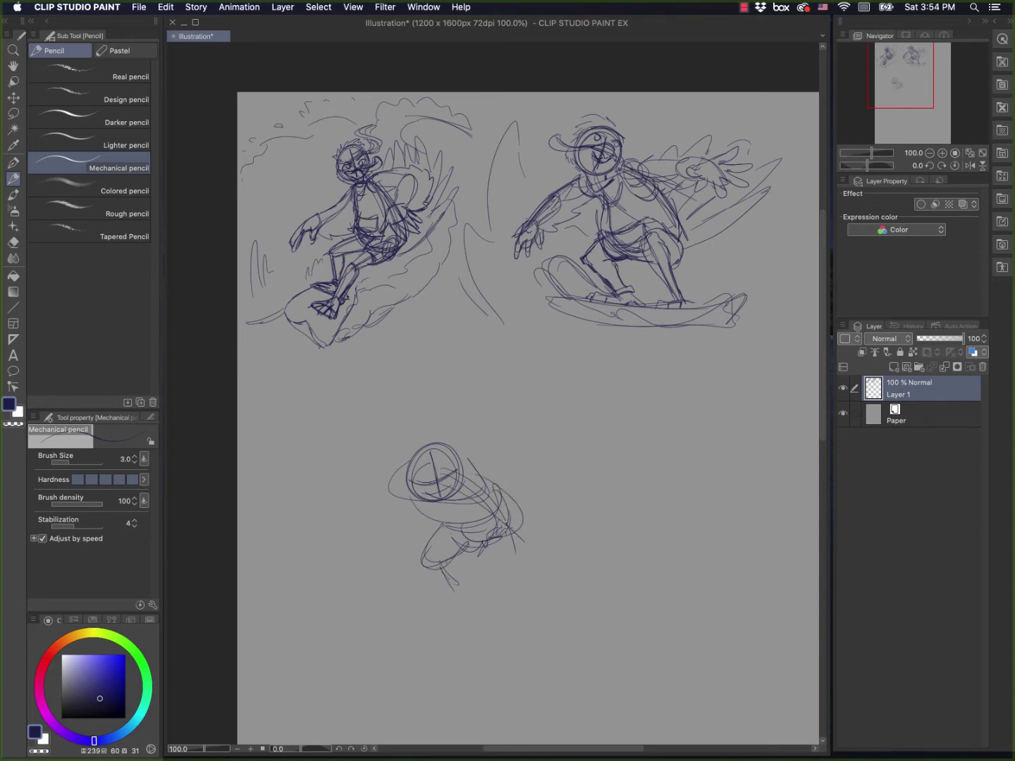
mouse_move(505, 528)
mouse_down()
mouse_move(498, 570)
mouse_move(573, 626)
mouse_up()
mouse_move(450, 581)
mouse_down()
mouse_move(448, 604)
mouse_move(469, 593)
mouse_move(461, 611)
mouse_move(436, 615)
mouse_move(464, 616)
mouse_move(441, 610)
mouse_up()
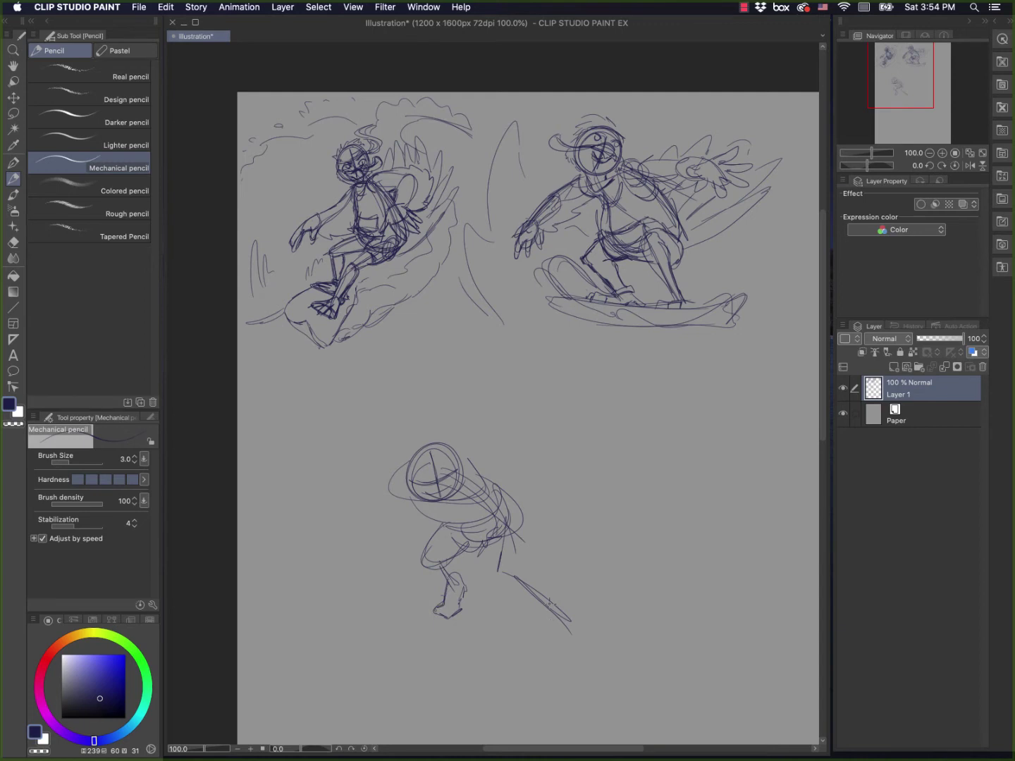
mouse_move(557, 632)
mouse_down()
mouse_move(534, 657)
mouse_move(580, 634)
mouse_move(579, 624)
mouse_move(588, 641)
mouse_move(531, 653)
mouse_move(562, 625)
mouse_up()
mouse_move(493, 533)
mouse_down()
mouse_move(505, 552)
mouse_move(495, 581)
mouse_up()
mouse_move(502, 511)
mouse_down()
mouse_move(492, 560)
mouse_move(518, 586)
mouse_move(511, 592)
mouse_move(503, 520)
mouse_up()
mouse_move(530, 572)
mouse_down()
mouse_move(573, 621)
mouse_move(555, 625)
mouse_move(537, 652)
mouse_move(581, 644)
mouse_move(584, 612)
mouse_move(585, 644)
mouse_move(566, 649)
mouse_up()
drag(585, 627, 568, 647)
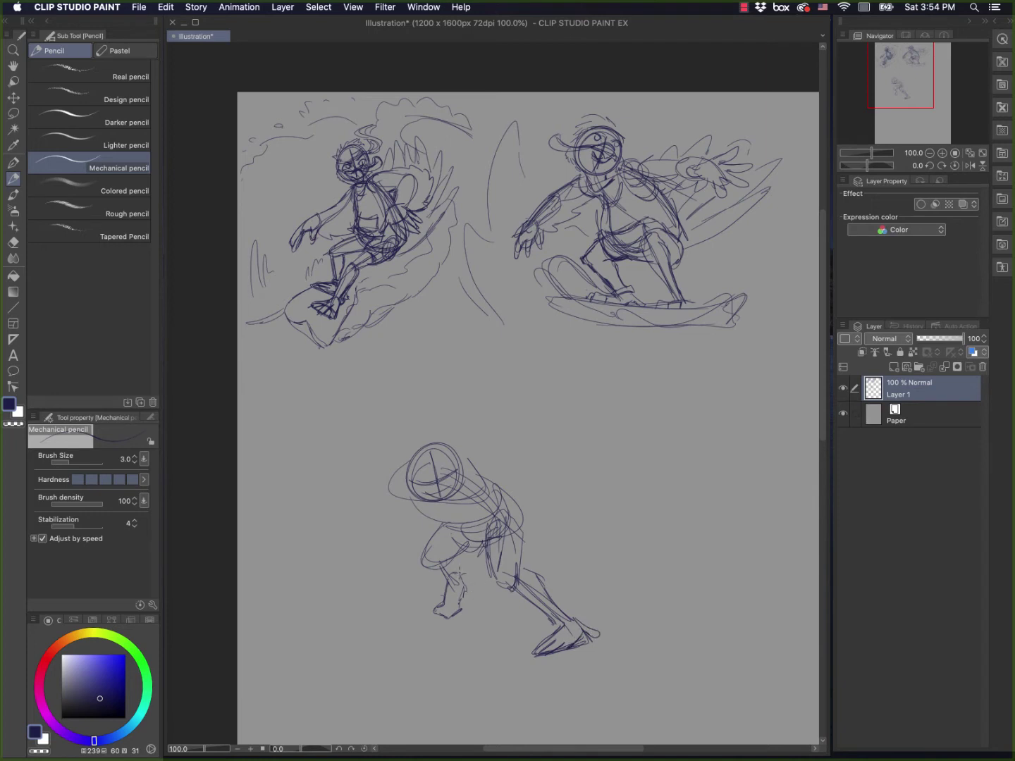
Step: Rework the crouching figure's front foot with toes and sketch the cuff below its knee
mouse_move(453, 574)
mouse_down()
mouse_move(475, 578)
mouse_move(422, 614)
mouse_move(441, 611)
mouse_move(436, 623)
mouse_up()
mouse_move(466, 580)
mouse_down()
mouse_move(455, 614)
mouse_move(428, 609)
mouse_up()
drag(422, 554, 454, 556)
Step: Sketch the crouching figure's shoulders and both arms, one bent low in front and one stretched out behind
mouse_move(399, 485)
mouse_down()
mouse_move(491, 483)
mouse_move(472, 456)
mouse_up()
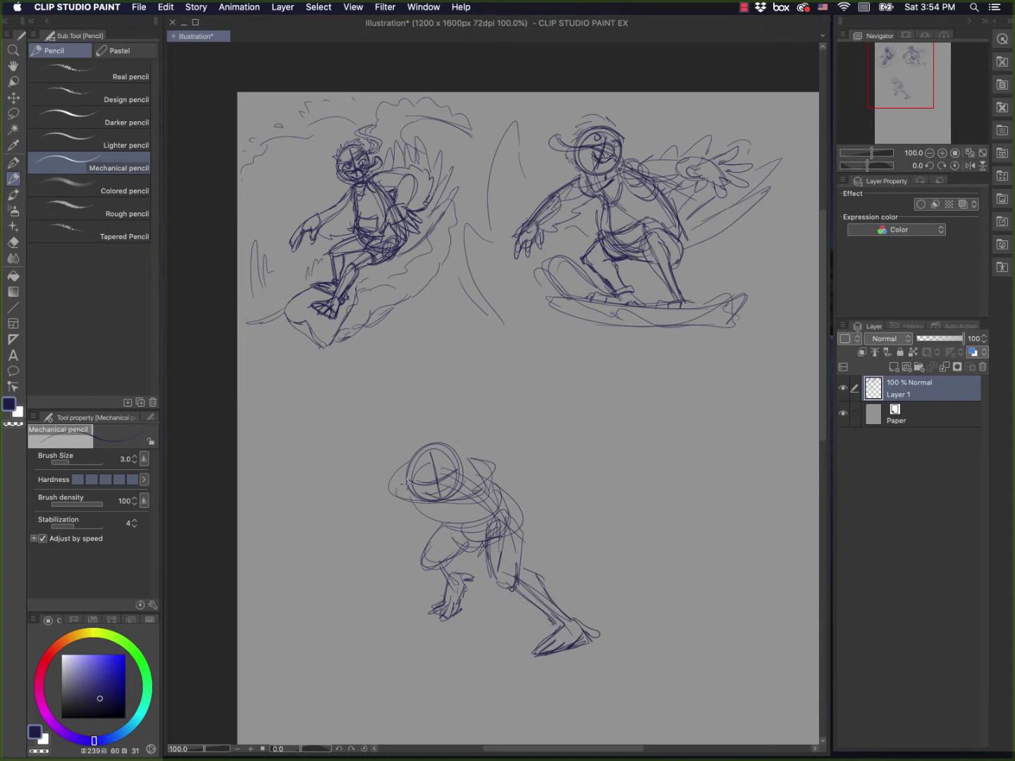
mouse_move(390, 520)
mouse_down()
mouse_move(375, 539)
mouse_move(385, 543)
mouse_up()
drag(371, 547, 392, 546)
mouse_move(493, 471)
mouse_down()
mouse_move(608, 521)
mouse_move(580, 503)
mouse_move(586, 495)
mouse_move(479, 465)
mouse_up()
drag(537, 492, 471, 479)
mouse_move(385, 520)
mouse_down()
mouse_move(377, 535)
mouse_move(392, 519)
mouse_up()
mouse_move(388, 518)
mouse_down()
mouse_move(371, 536)
mouse_move(370, 517)
mouse_move(380, 514)
mouse_move(361, 511)
mouse_move(391, 475)
mouse_move(394, 503)
mouse_up()
Step: Redraw the crouching figure's front hand with open fingers and add jagged feathers along both arms
key(e)
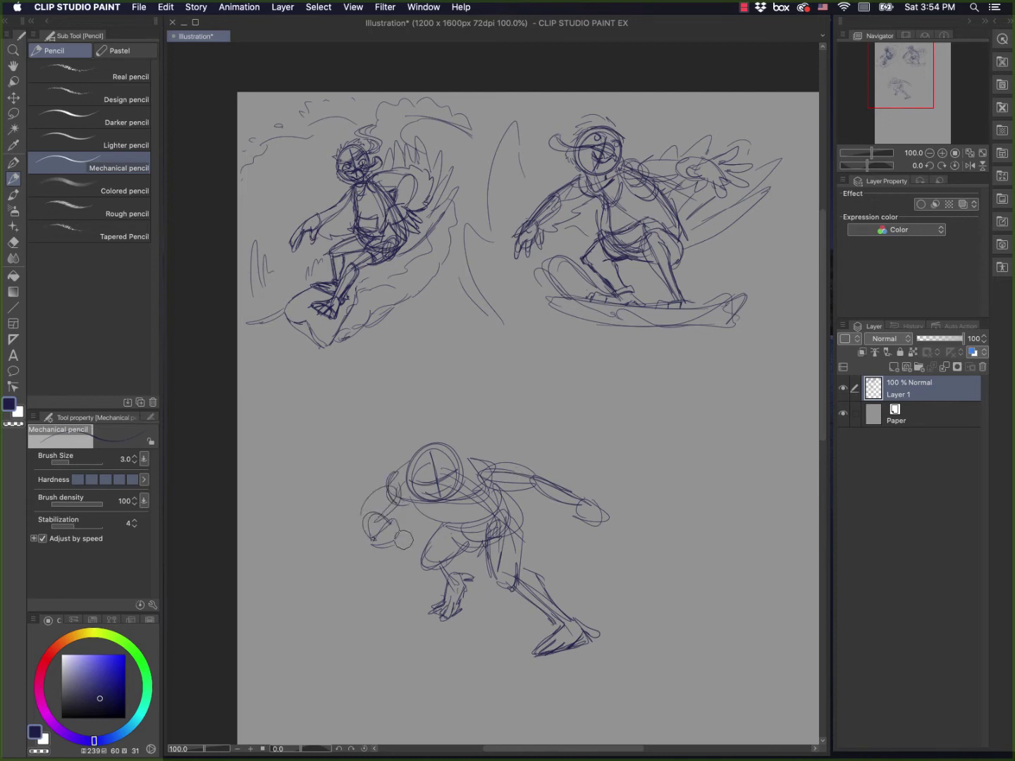
mouse_move(388, 551)
mouse_down()
mouse_move(397, 520)
mouse_move(365, 554)
mouse_move(394, 541)
mouse_move(378, 580)
mouse_up()
mouse_move(383, 574)
mouse_down()
mouse_move(398, 530)
mouse_move(416, 533)
mouse_move(409, 542)
mouse_move(397, 526)
mouse_move(419, 539)
mouse_move(385, 549)
mouse_move(375, 575)
mouse_move(390, 571)
mouse_move(368, 562)
mouse_move(371, 536)
mouse_up()
drag(372, 532, 394, 522)
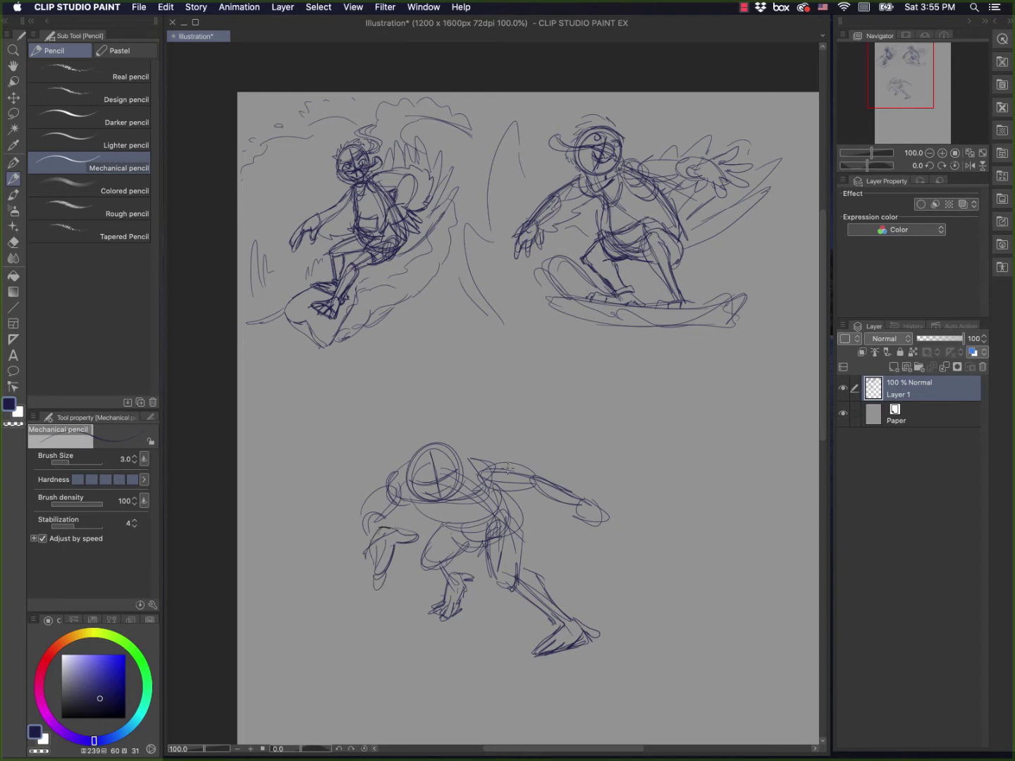
mouse_move(574, 505)
mouse_down()
mouse_move(604, 533)
mouse_move(605, 501)
mouse_move(593, 509)
mouse_move(629, 525)
mouse_move(550, 457)
mouse_move(489, 447)
mouse_move(458, 464)
mouse_up()
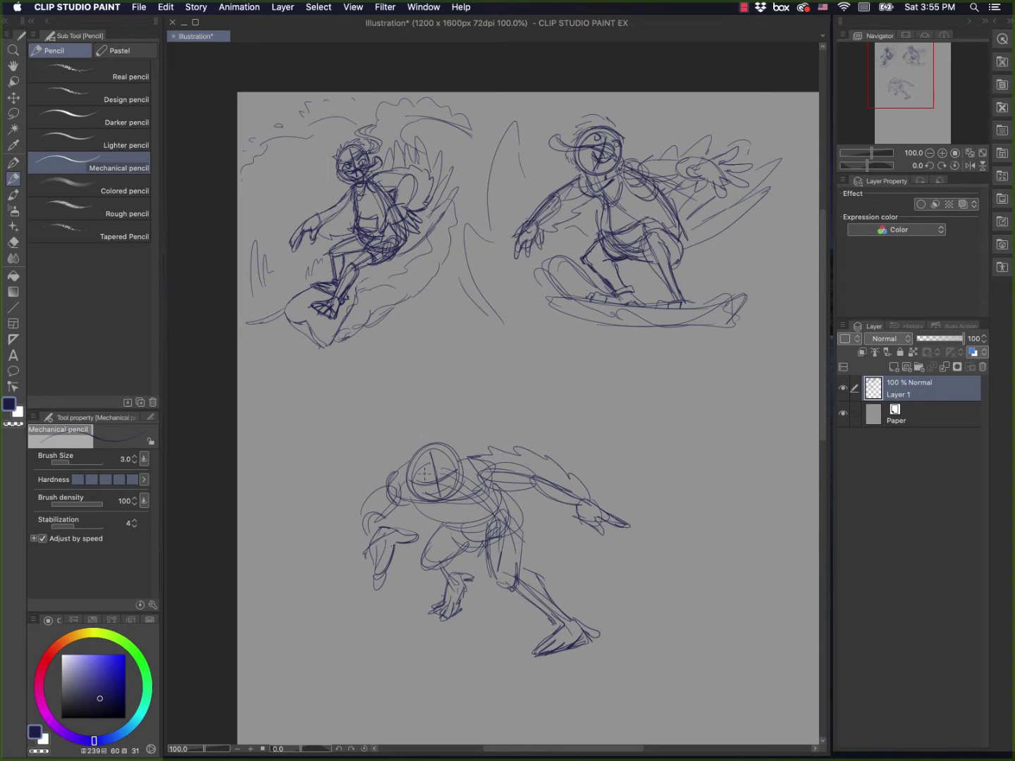
mouse_move(353, 544)
mouse_down()
mouse_move(359, 487)
mouse_move(384, 466)
mouse_move(444, 441)
mouse_move(449, 474)
mouse_move(429, 487)
mouse_move(453, 482)
mouse_up()
Step: Draw the crouching turkey's beak, eyes and angry slanted brows inside the head circle
drag(435, 485, 455, 496)
mouse_move(427, 487)
mouse_down()
mouse_move(433, 494)
mouse_move(445, 480)
mouse_move(440, 501)
mouse_up()
mouse_move(425, 485)
mouse_down()
mouse_move(431, 497)
mouse_move(413, 476)
mouse_move(430, 470)
mouse_up()
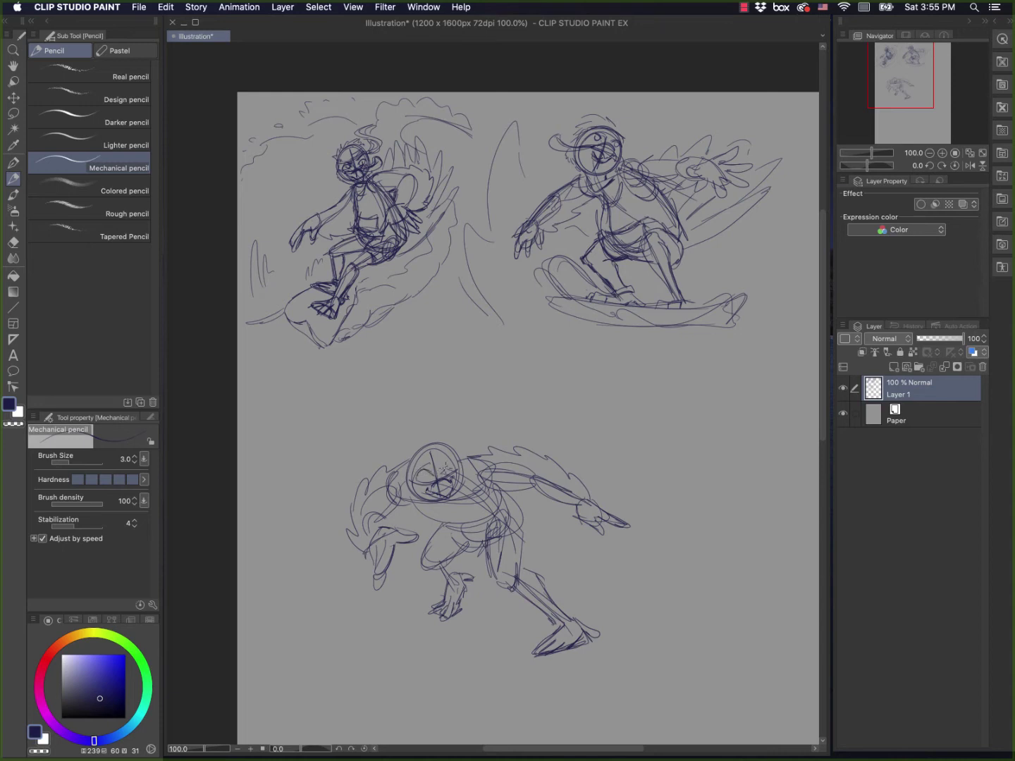
drag(428, 472, 421, 483)
key(super+z)
key(super+z)
key(super+z)
drag(419, 480, 444, 472)
mouse_move(453, 464)
mouse_down()
mouse_move(446, 479)
mouse_move(435, 475)
mouse_move(453, 464)
mouse_move(410, 473)
mouse_up()
drag(460, 455, 417, 469)
drag(451, 463, 431, 469)
Step: Add curling strands to the heads of the second and crouching turkeys and outline the crouching one's torso
mouse_move(567, 107)
mouse_down()
mouse_move(536, 148)
mouse_move(574, 118)
mouse_move(566, 107)
mouse_move(554, 136)
mouse_up()
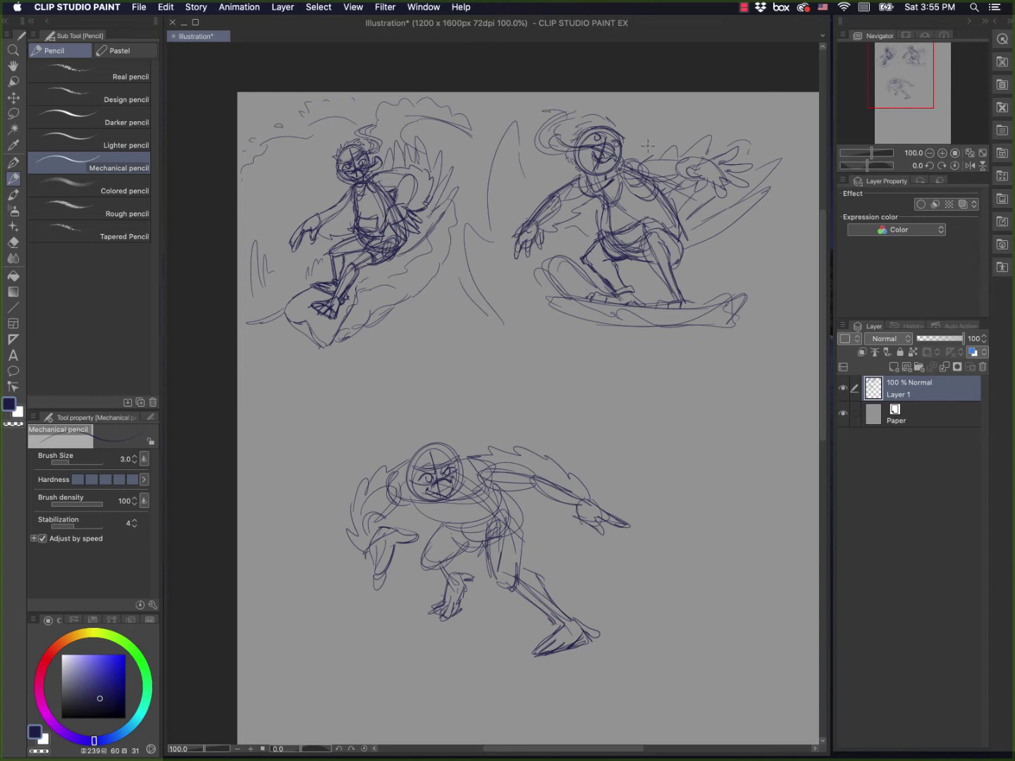
mouse_move(402, 469)
mouse_down()
mouse_move(394, 421)
mouse_move(398, 464)
mouse_move(382, 440)
mouse_move(386, 427)
mouse_move(415, 460)
mouse_move(448, 540)
mouse_move(488, 547)
mouse_move(459, 555)
mouse_up()
drag(401, 494, 478, 552)
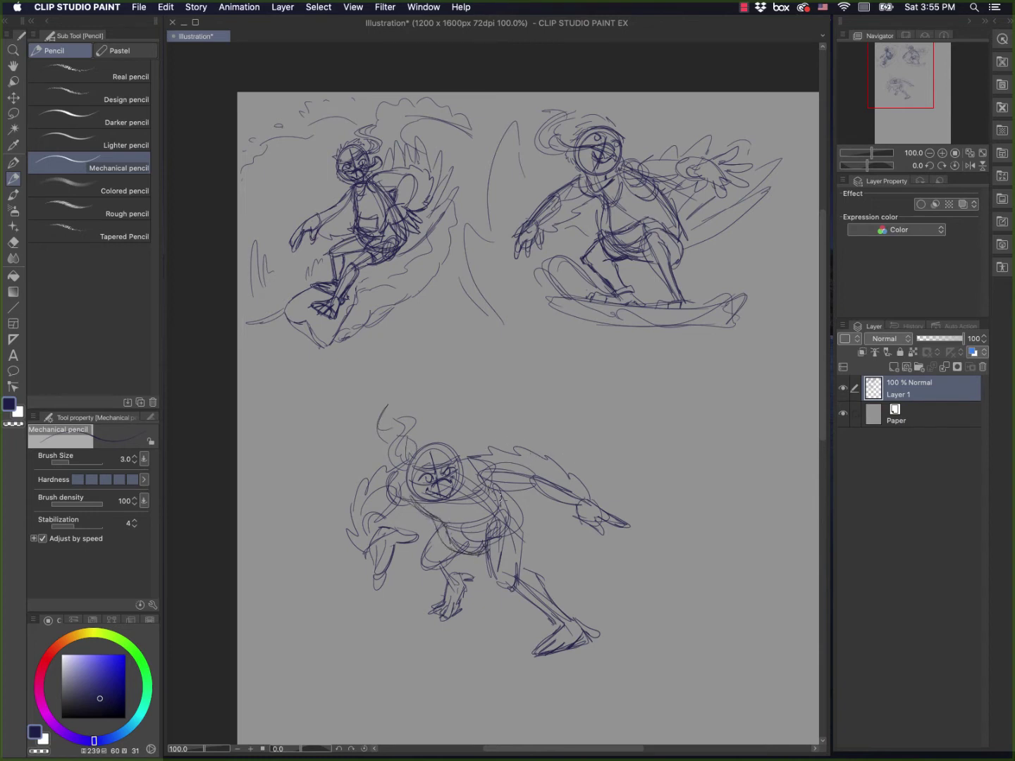
mouse_move(500, 498)
mouse_down()
mouse_move(533, 540)
mouse_move(519, 448)
mouse_move(434, 439)
mouse_move(410, 413)
mouse_move(460, 405)
mouse_up()
key(super+z)
key(super+z)
key(super+z)
key(super+z)
key(super+z)
key(super+z)
Step: Add pointed tail feathers fanning out behind the crouching turkey's outstretched arm
drag(519, 503, 563, 494)
drag(523, 523, 562, 507)
drag(595, 487, 632, 463)
mouse_move(632, 463)
mouse_down()
mouse_move(585, 482)
mouse_move(554, 455)
mouse_up()
Step: Sketch a long surfboard under the crouching turkey's feet with curling splashes around its near end
mouse_move(407, 609)
mouse_down()
mouse_move(600, 671)
mouse_move(626, 627)
mouse_move(423, 629)
mouse_move(403, 607)
mouse_move(447, 585)
mouse_move(543, 613)
mouse_up()
drag(483, 592, 550, 619)
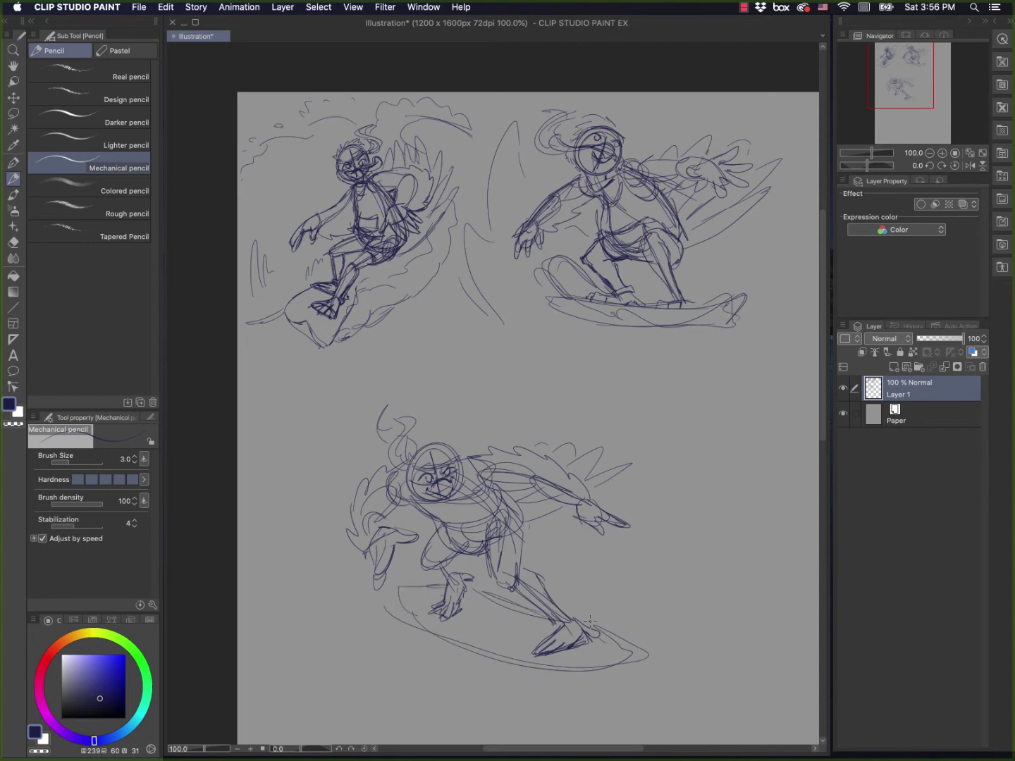
mouse_move(427, 561)
mouse_down()
mouse_move(459, 585)
mouse_move(392, 589)
mouse_up()
mouse_move(454, 578)
mouse_down()
mouse_move(414, 563)
mouse_move(396, 585)
mouse_move(363, 579)
mouse_move(403, 594)
mouse_up()
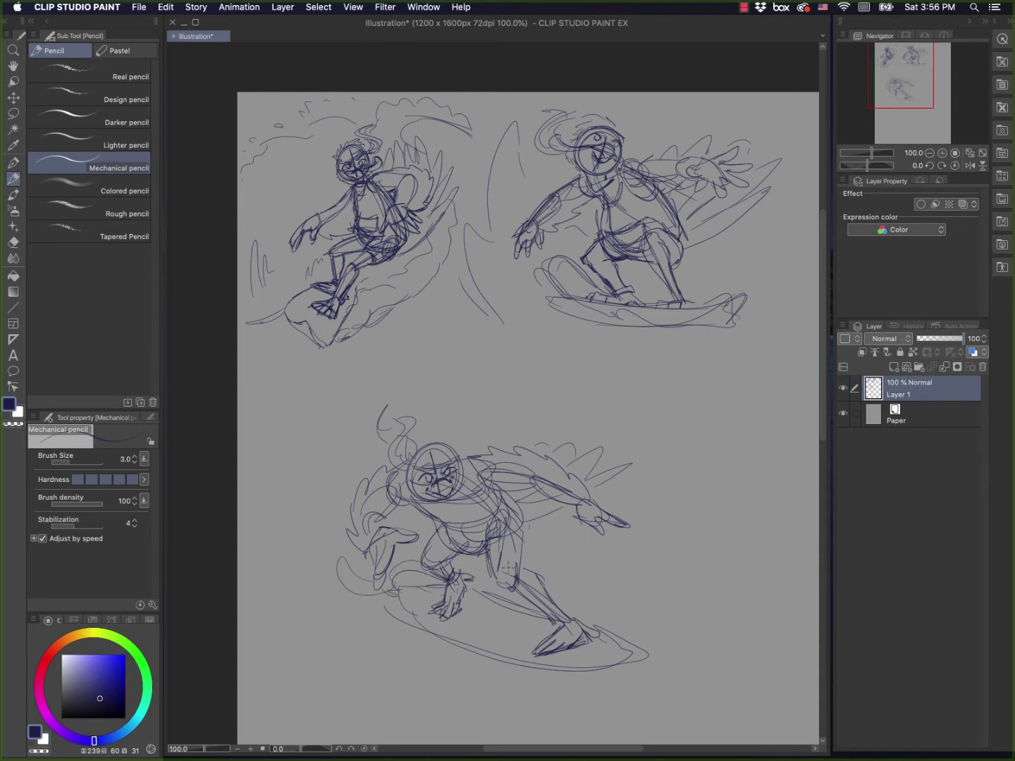
Step: Add clothing lines to the crouching turkey's torso and shorts, a tuft on its head and stripes on the board
mouse_move(438, 533)
mouse_down()
mouse_move(440, 546)
mouse_move(480, 561)
mouse_move(477, 534)
mouse_move(473, 547)
mouse_move(484, 537)
mouse_up()
mouse_move(427, 498)
mouse_down()
mouse_move(472, 491)
mouse_move(467, 510)
mouse_move(448, 512)
mouse_move(486, 508)
mouse_up()
key(super+z)
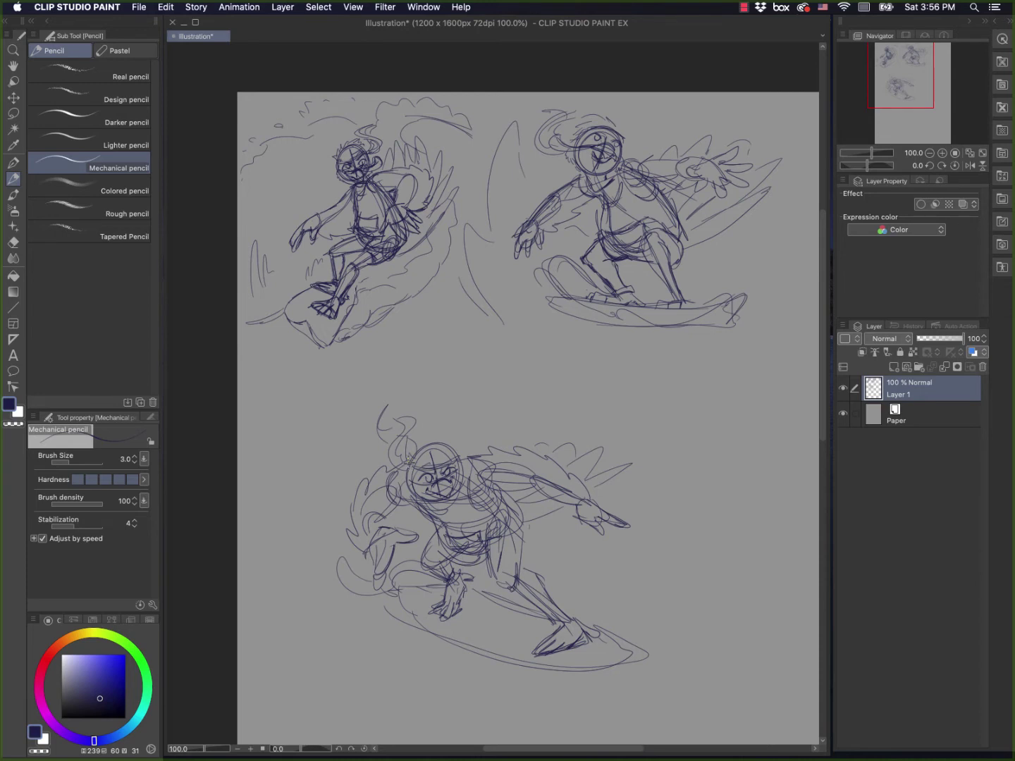
mouse_move(456, 439)
mouse_down()
mouse_move(423, 438)
mouse_move(396, 471)
mouse_move(461, 441)
mouse_up()
mouse_move(478, 631)
mouse_down()
mouse_move(542, 617)
mouse_move(557, 626)
mouse_move(540, 627)
mouse_up()
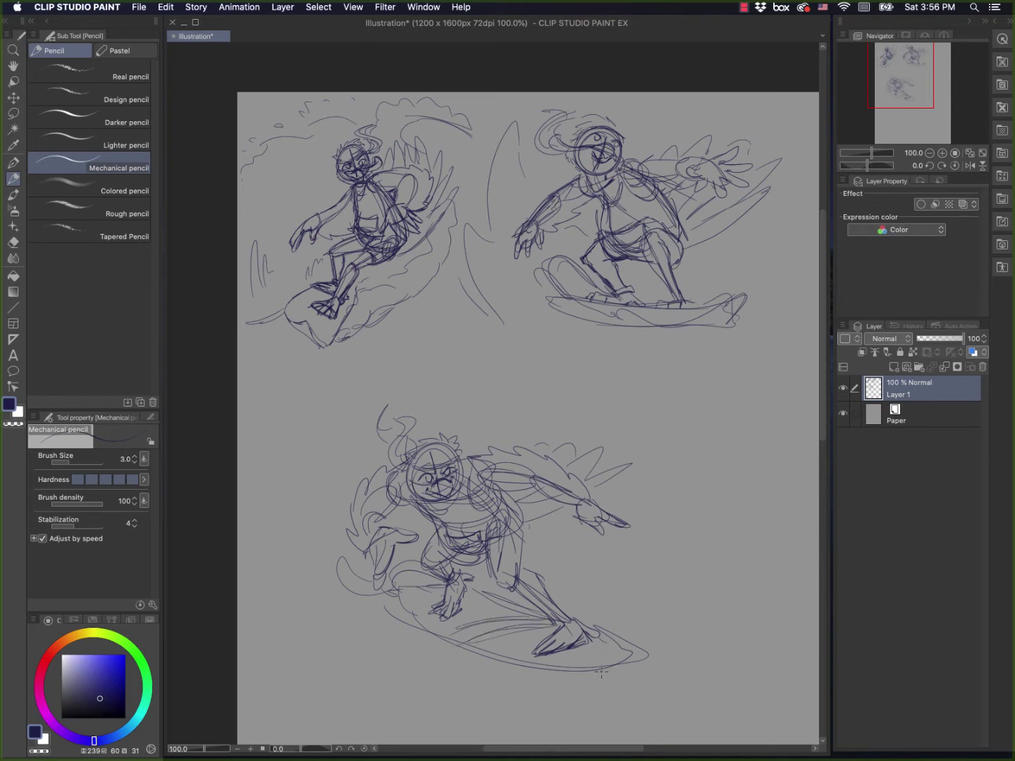
Step: Sweep curved wave lines from beneath the surfboard up behind the crouching turkey and over its head
mouse_move(577, 674)
mouse_down()
mouse_move(356, 605)
mouse_move(314, 508)
mouse_move(387, 622)
mouse_up()
drag(317, 563, 356, 435)
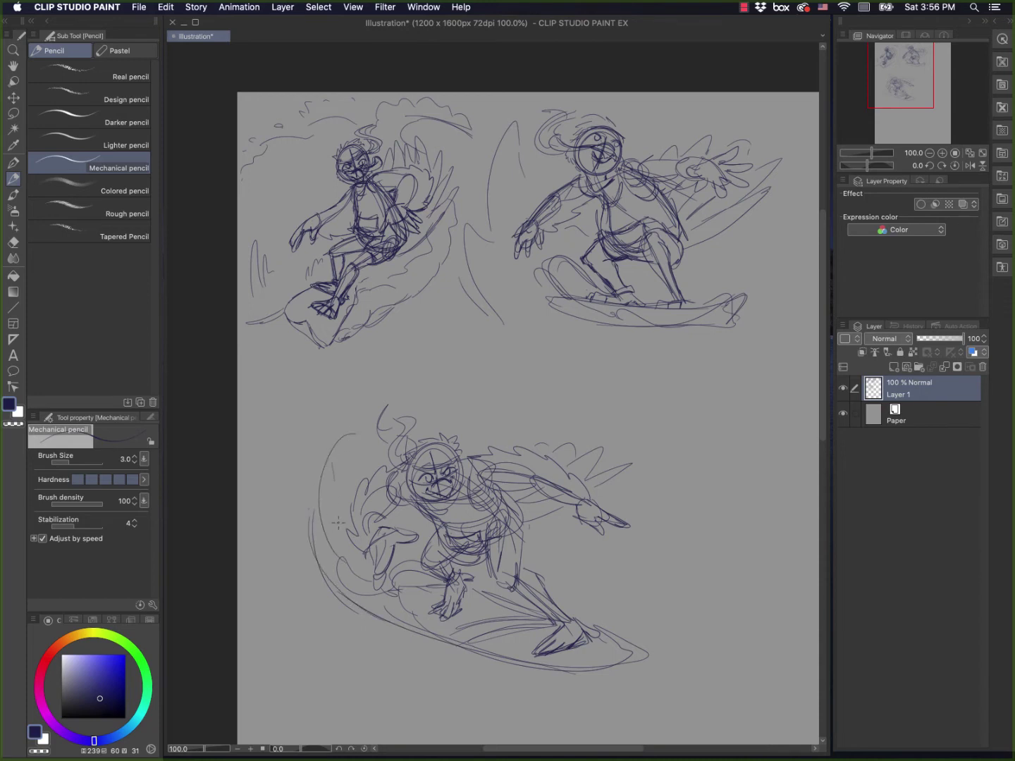
mouse_move(414, 402)
mouse_down()
mouse_move(468, 396)
mouse_move(496, 427)
mouse_up()
drag(394, 400, 493, 423)
Step: Draw a large curling wave arc over the crouching turkey, ending in a foamy crest with spray marks
mouse_move(254, 497)
mouse_down()
mouse_move(275, 437)
mouse_move(524, 368)
mouse_up()
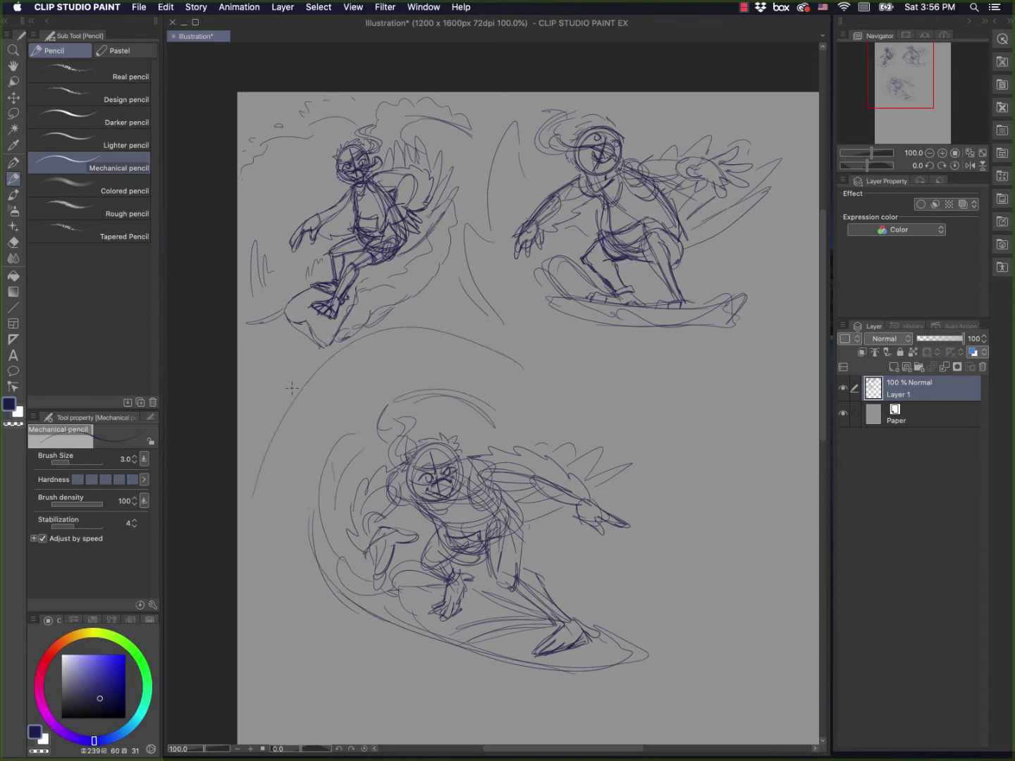
mouse_move(351, 346)
mouse_down()
mouse_move(540, 360)
mouse_move(593, 407)
mouse_move(586, 396)
mouse_move(564, 413)
mouse_up()
drag(600, 419, 603, 427)
drag(426, 411, 482, 425)
drag(613, 403, 620, 421)
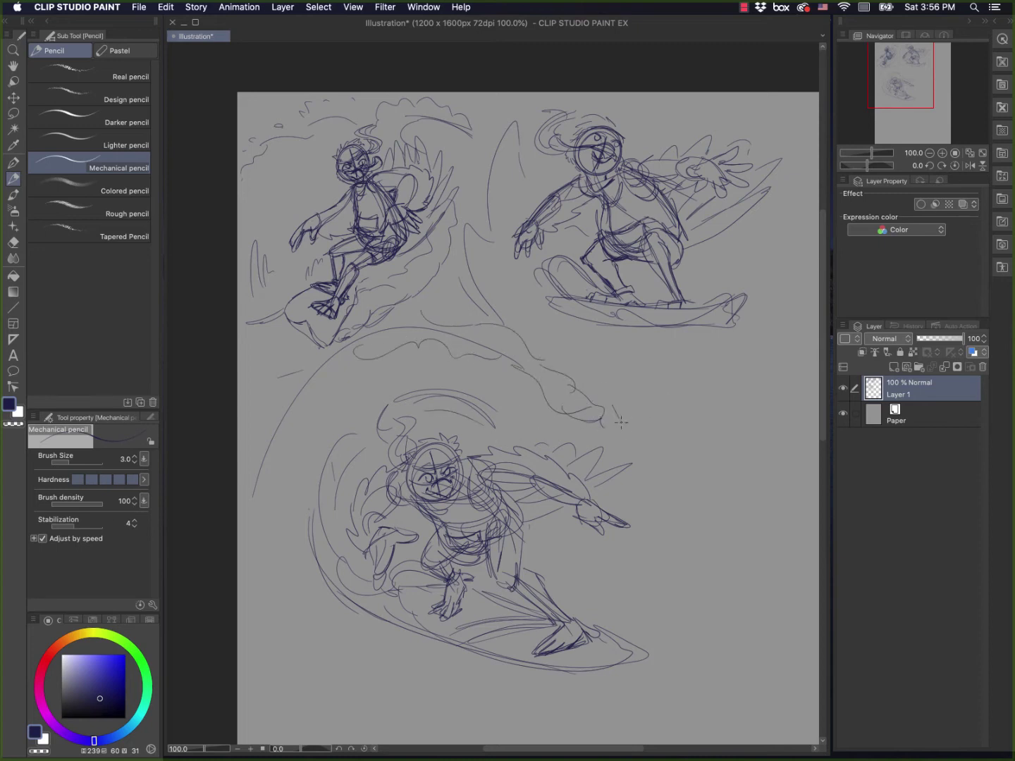
Step: Add flowing water lines below the surfboard and along the inner curve of the wave
mouse_move(567, 669)
mouse_down()
mouse_move(445, 688)
mouse_move(262, 623)
mouse_up()
mouse_move(263, 623)
mouse_down()
mouse_move(442, 691)
mouse_move(245, 551)
mouse_move(405, 650)
mouse_up()
mouse_move(321, 611)
mouse_down()
mouse_move(283, 553)
mouse_move(339, 378)
mouse_move(281, 577)
mouse_up()
drag(373, 376, 296, 538)
drag(593, 676, 492, 692)
drag(500, 692, 603, 670)
Step: Rough in a running figure in the blank area beside the second surfer, with head circle, torso, bent arm and kicked-back leg
key(space)
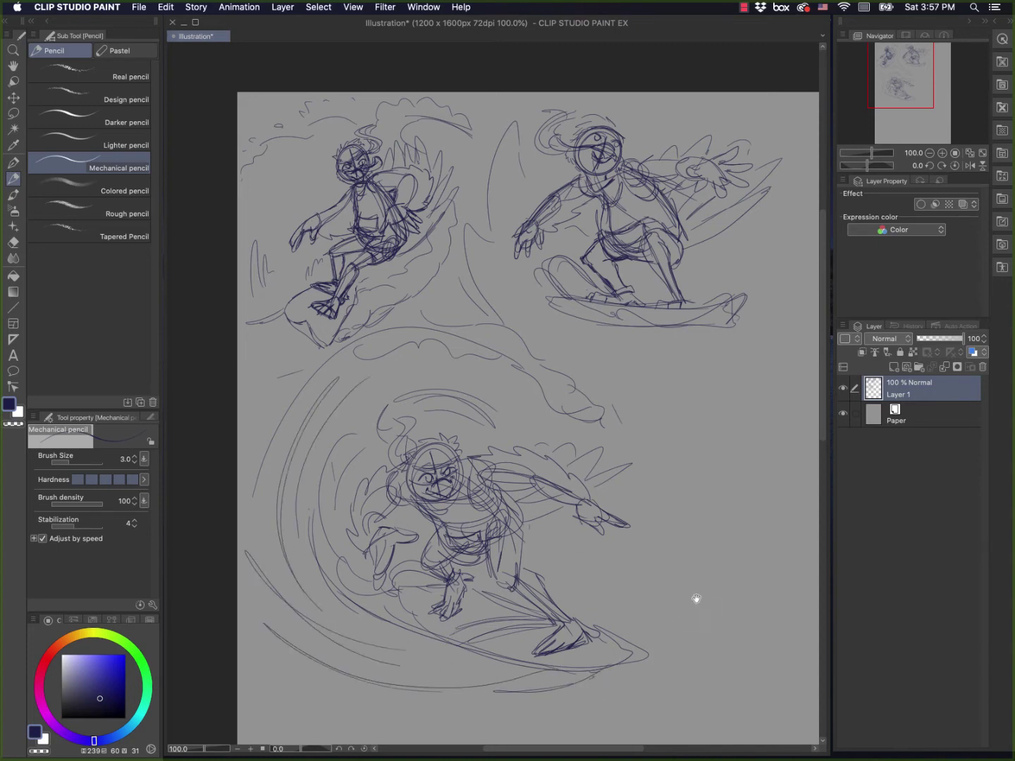
drag(696, 599, 537, 511)
mouse_move(644, 533)
mouse_down()
mouse_move(578, 526)
mouse_move(535, 584)
mouse_move(581, 589)
mouse_move(521, 607)
mouse_move(508, 622)
mouse_up()
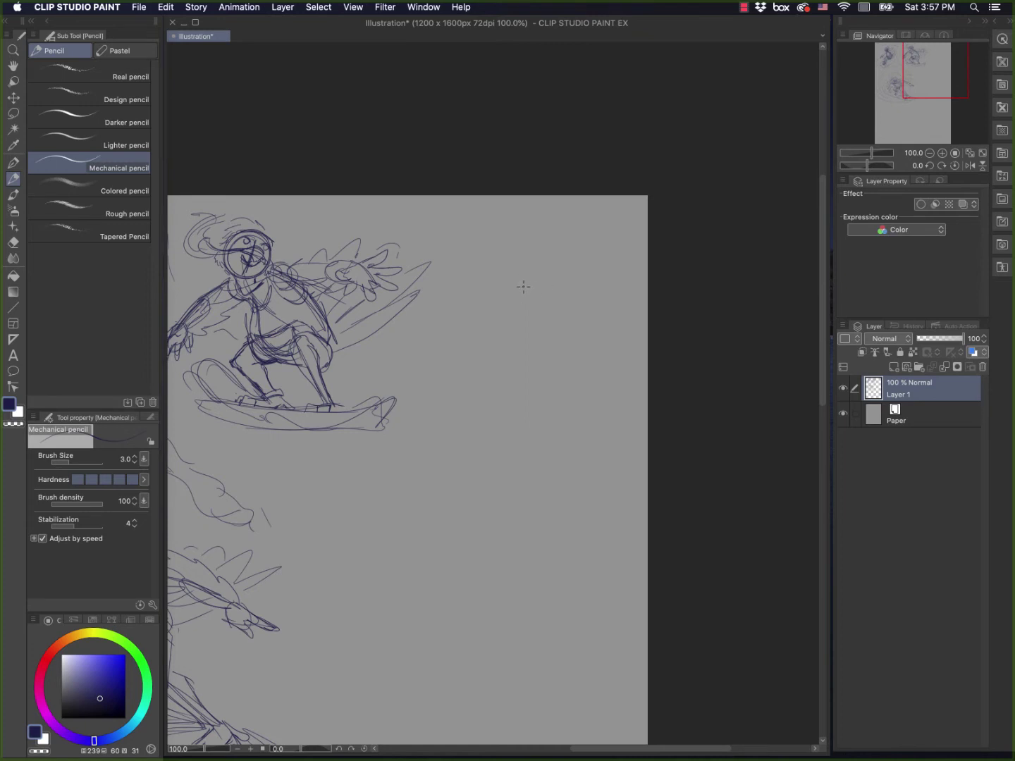
mouse_move(563, 280)
mouse_down()
mouse_move(569, 305)
mouse_move(545, 287)
mouse_move(567, 277)
mouse_move(574, 302)
mouse_move(541, 298)
mouse_move(578, 298)
mouse_move(536, 317)
mouse_move(597, 345)
mouse_move(604, 320)
mouse_move(542, 349)
mouse_move(516, 386)
mouse_up()
mouse_move(532, 311)
mouse_down()
mouse_move(544, 354)
mouse_move(560, 331)
mouse_move(538, 352)
mouse_move(562, 357)
mouse_up()
mouse_move(566, 350)
mouse_down()
mouse_move(533, 366)
mouse_move(546, 365)
mouse_up()
mouse_move(561, 336)
mouse_down()
mouse_move(549, 390)
mouse_move(480, 396)
mouse_move(515, 406)
mouse_move(539, 377)
mouse_move(601, 434)
mouse_up()
drag(529, 382, 476, 420)
mouse_move(481, 389)
mouse_down()
mouse_move(486, 415)
mouse_move(448, 398)
mouse_move(482, 383)
mouse_up()
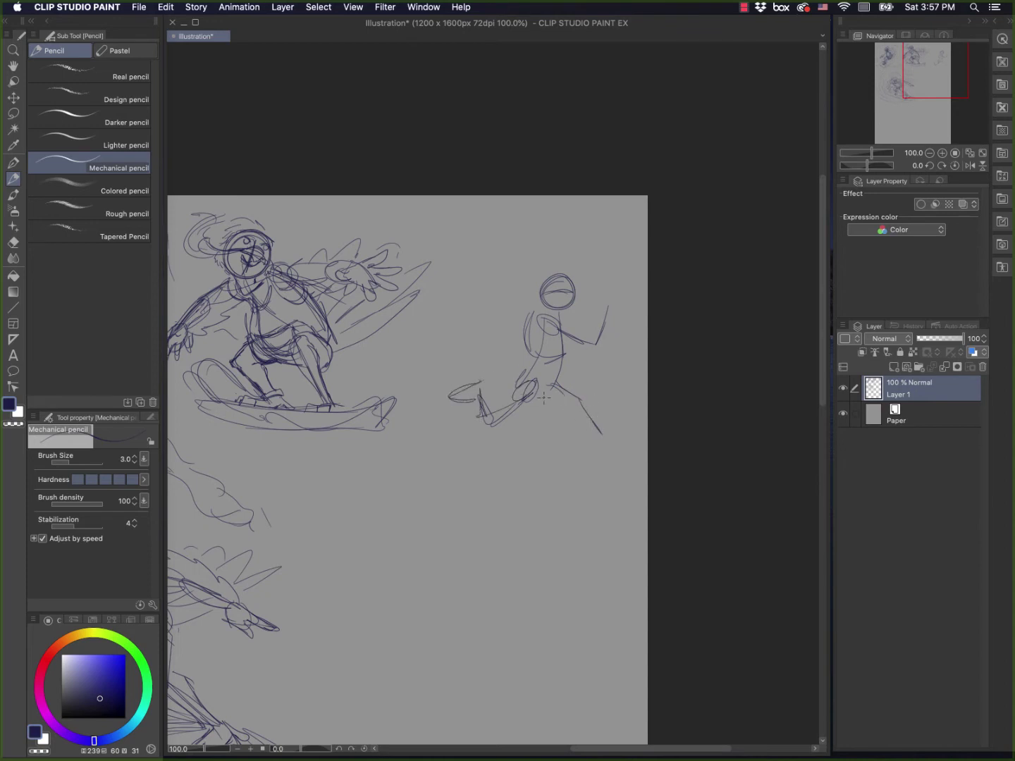
Step: Build up the running figure's extended front leg and foot, trailing foot, rounded belly and back
mouse_move(543, 396)
mouse_down()
mouse_move(572, 418)
mouse_move(568, 387)
mouse_move(605, 441)
mouse_up()
drag(606, 446, 599, 457)
mouse_move(610, 438)
mouse_down()
mouse_move(624, 435)
mouse_move(607, 441)
mouse_move(619, 408)
mouse_up()
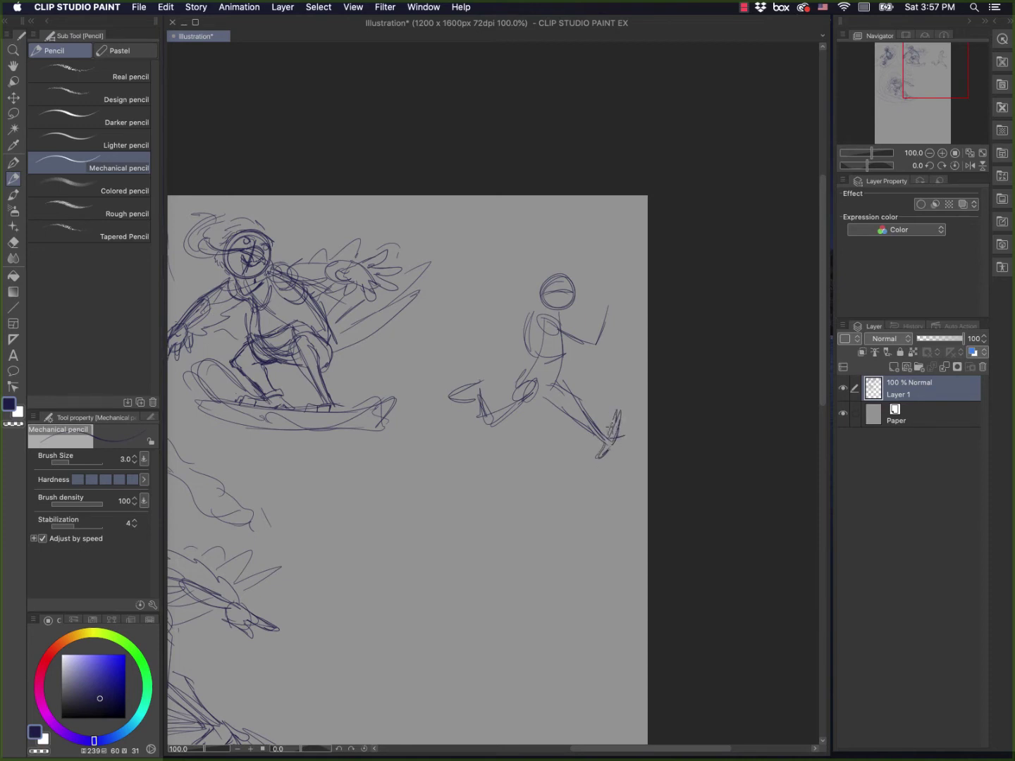
mouse_move(480, 392)
mouse_down()
mouse_move(447, 387)
mouse_move(469, 402)
mouse_move(496, 391)
mouse_move(518, 393)
mouse_move(510, 404)
mouse_move(550, 395)
mouse_up()
mouse_move(568, 334)
mouse_down()
mouse_move(566, 390)
mouse_move(576, 379)
mouse_up()
drag(539, 310, 518, 390)
drag(534, 356, 519, 385)
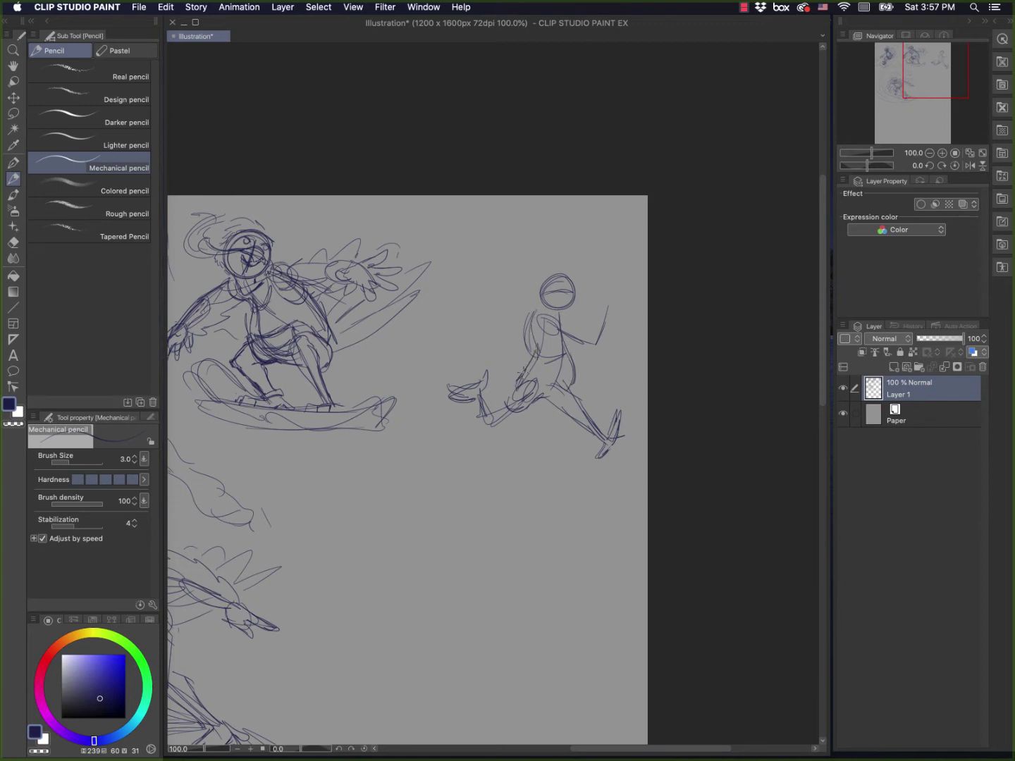
Step: Give the running figure long tail feathers, a bent rear arm, a beak and a raised fist
mouse_move(480, 318)
mouse_down()
mouse_move(531, 371)
mouse_move(507, 361)
mouse_up()
drag(442, 317, 500, 355)
drag(460, 334, 519, 380)
mouse_move(573, 283)
mouse_down()
mouse_move(587, 303)
mouse_move(569, 285)
mouse_move(510, 334)
mouse_move(520, 352)
mouse_move(509, 341)
mouse_move(524, 322)
mouse_move(576, 336)
mouse_move(601, 360)
mouse_move(610, 346)
mouse_up()
mouse_move(609, 355)
mouse_down()
mouse_move(615, 308)
mouse_move(618, 325)
mouse_move(600, 312)
mouse_move(577, 331)
mouse_up()
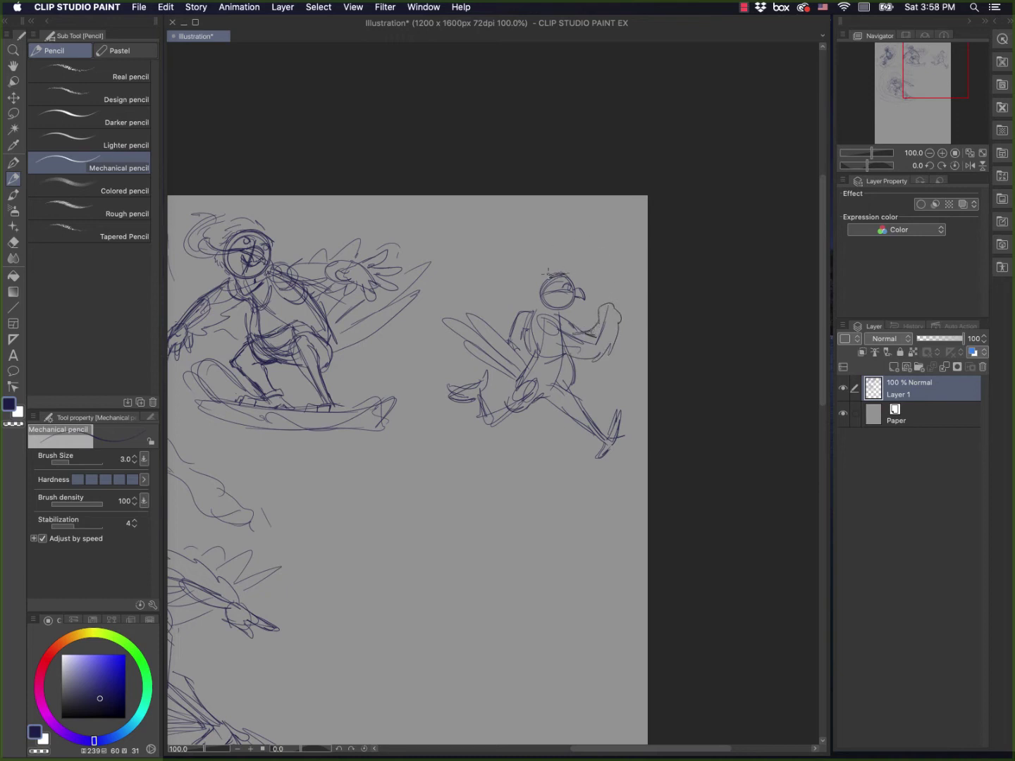
Step: Add a trailing head strand, beak and neck details, and shorts to the running turkey
mouse_move(554, 277)
mouse_down()
mouse_move(518, 272)
mouse_move(492, 294)
mouse_up()
mouse_move(572, 295)
mouse_down()
mouse_move(546, 303)
mouse_move(567, 292)
mouse_move(575, 307)
mouse_move(583, 299)
mouse_move(537, 314)
mouse_move(569, 320)
mouse_move(562, 312)
mouse_up()
drag(539, 283, 555, 273)
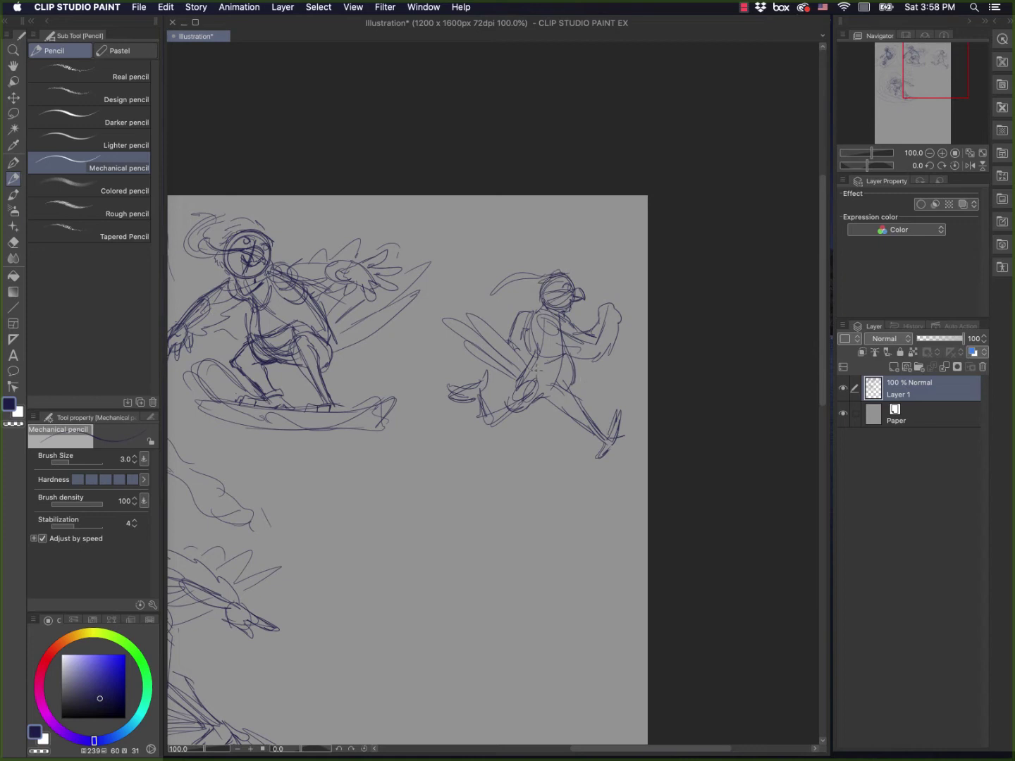
mouse_move(530, 377)
mouse_down()
mouse_move(568, 389)
mouse_move(558, 385)
mouse_move(578, 365)
mouse_move(563, 410)
mouse_move(584, 361)
mouse_move(560, 399)
mouse_up()
drag(498, 422, 533, 404)
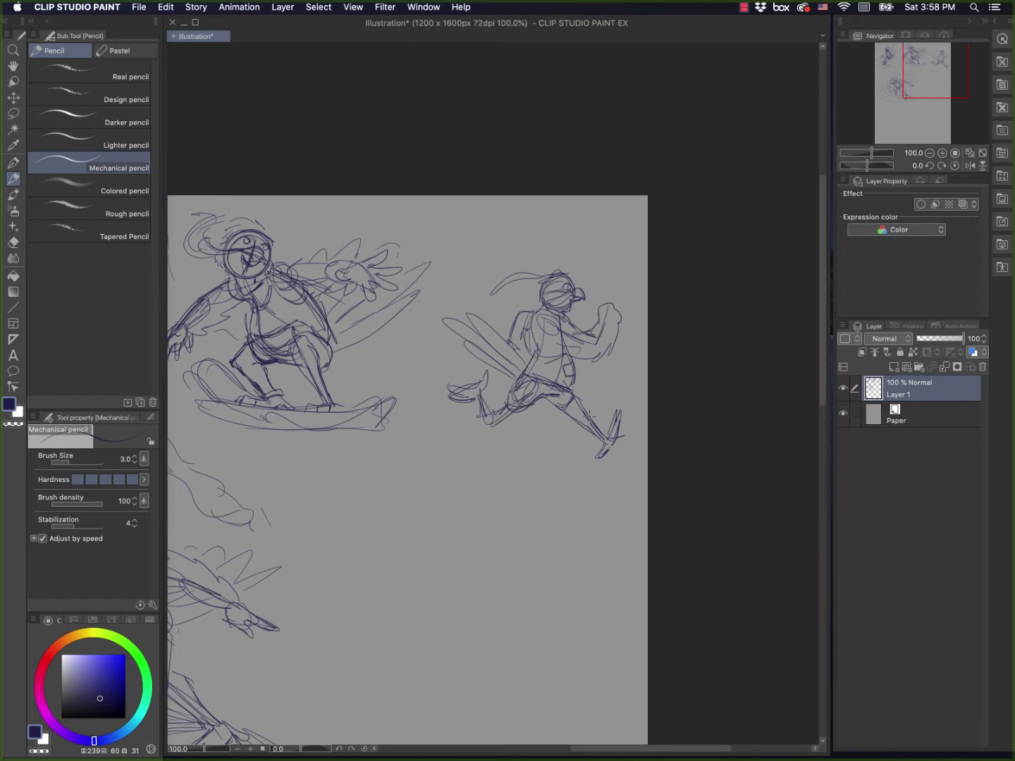
Step: Sketch horizontal ground lines beneath the running turkey's feet
mouse_move(598, 462)
mouse_down()
mouse_move(540, 452)
mouse_move(570, 461)
mouse_move(456, 460)
mouse_up()
mouse_move(524, 466)
mouse_down()
mouse_move(391, 462)
mouse_move(594, 438)
mouse_up()
mouse_move(533, 436)
mouse_down()
mouse_move(406, 451)
mouse_move(637, 425)
mouse_up()
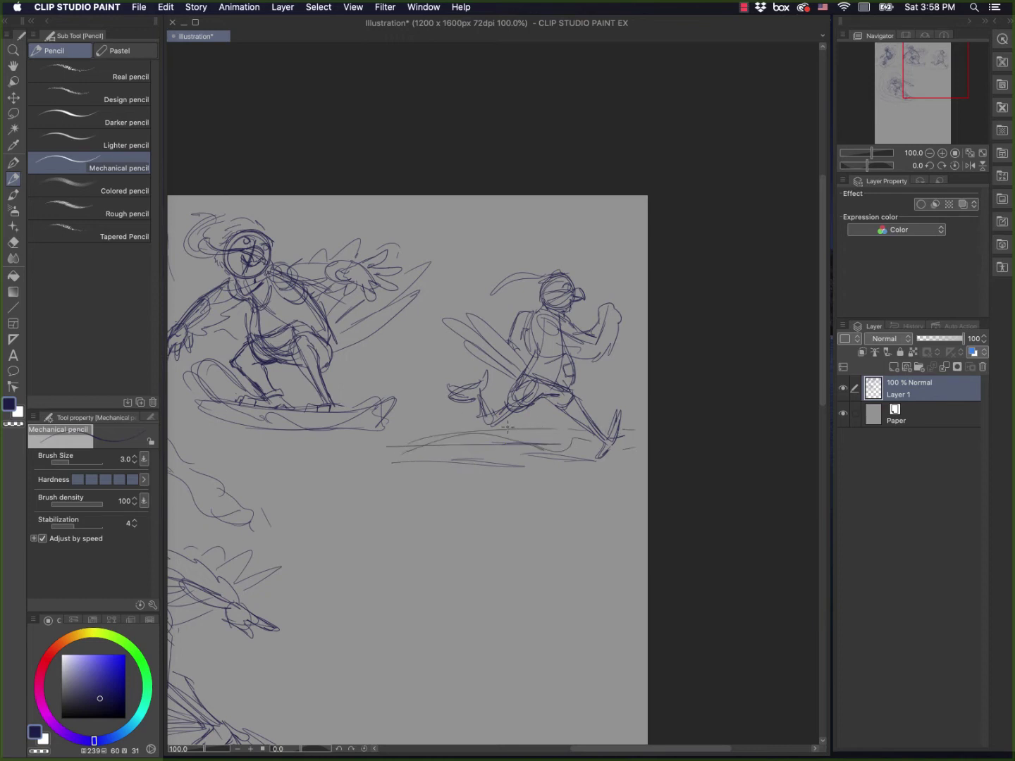
Step: Add motion arcs around the running turkey, two clouds above it and darker ground strokes below
mouse_move(474, 358)
mouse_down()
mouse_move(426, 393)
mouse_move(438, 392)
mouse_up()
mouse_move(596, 366)
mouse_down()
mouse_move(624, 382)
mouse_move(631, 415)
mouse_up()
mouse_move(642, 234)
mouse_down()
mouse_move(577, 238)
mouse_move(647, 262)
mouse_up()
mouse_move(458, 227)
mouse_down()
mouse_move(486, 256)
mouse_move(482, 236)
mouse_up()
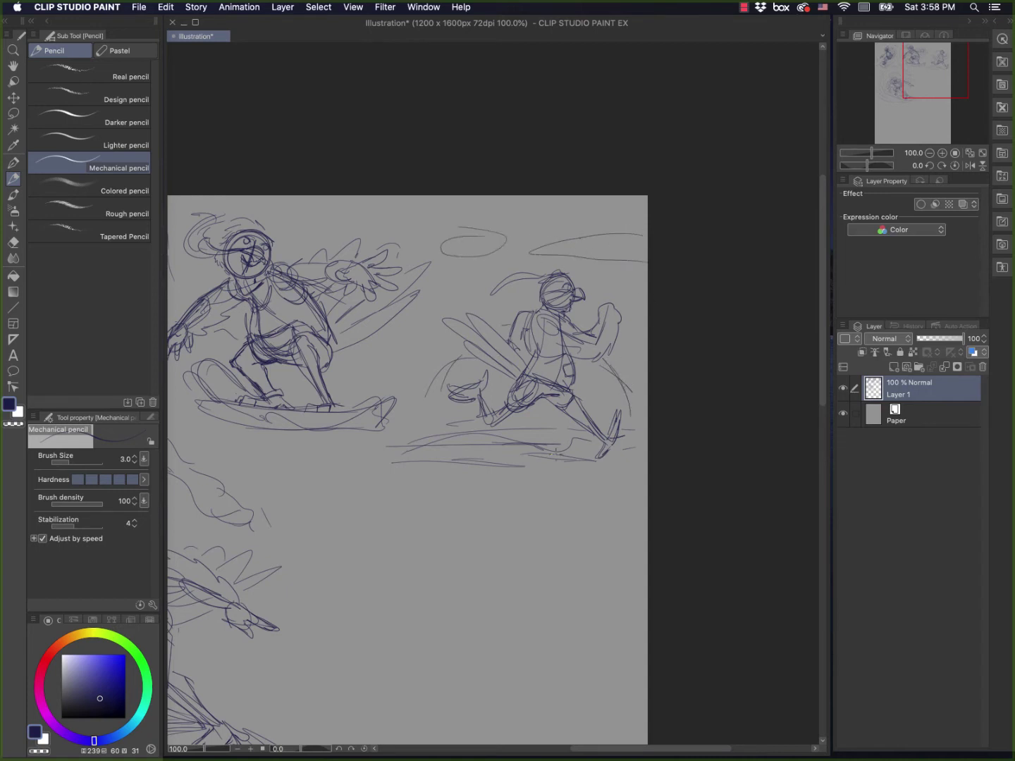
drag(595, 458, 565, 458)
drag(503, 454, 447, 452)
drag(529, 468, 467, 459)
Step: Outline a wide panel with an arched upper edge, straight sides and a wavy base in the empty area below the runner
mouse_move(508, 614)
mouse_down()
mouse_move(623, 526)
mouse_move(707, 492)
mouse_move(490, 542)
mouse_move(473, 555)
mouse_up()
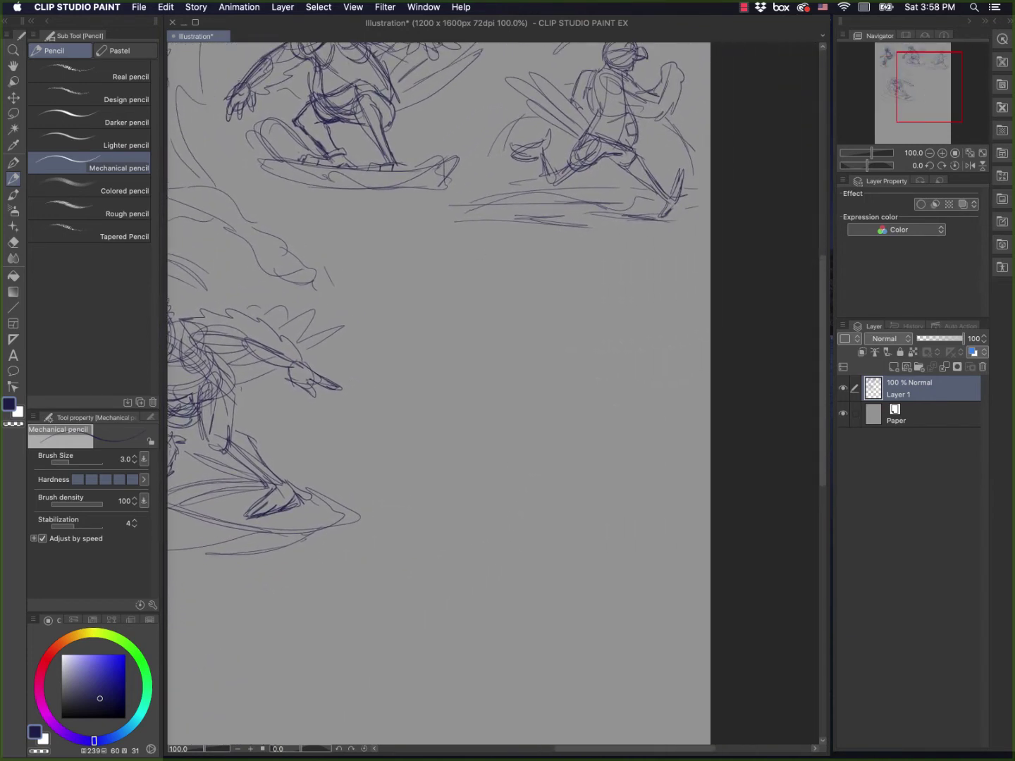
key(super+Tab)
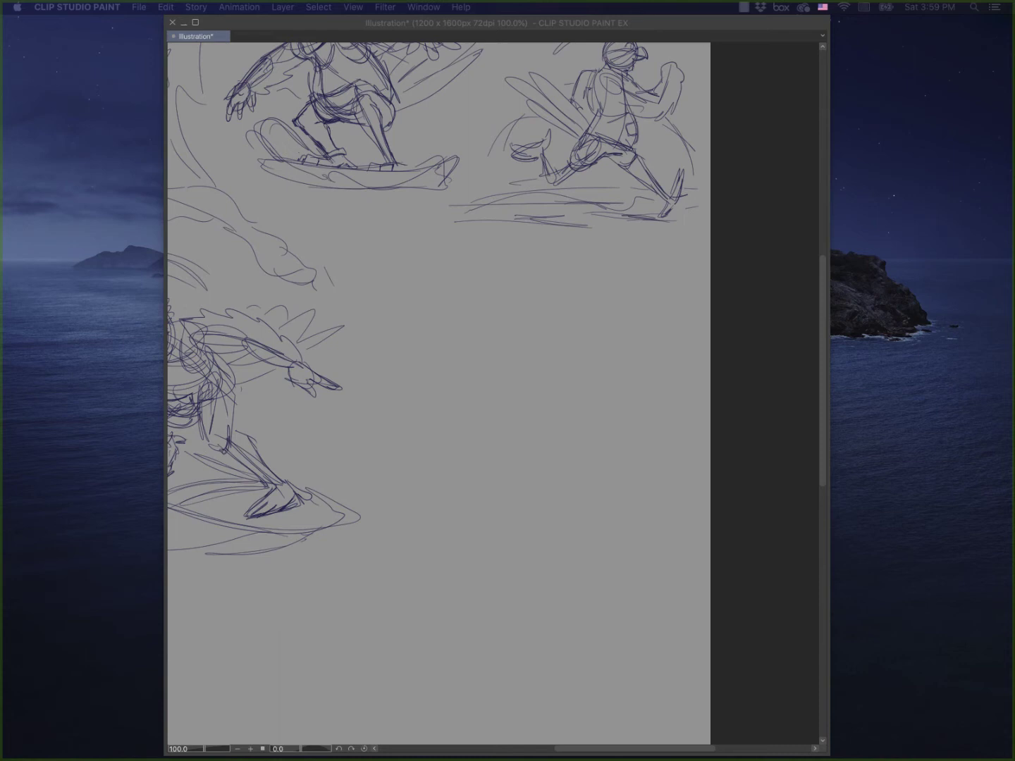
click(679, 303)
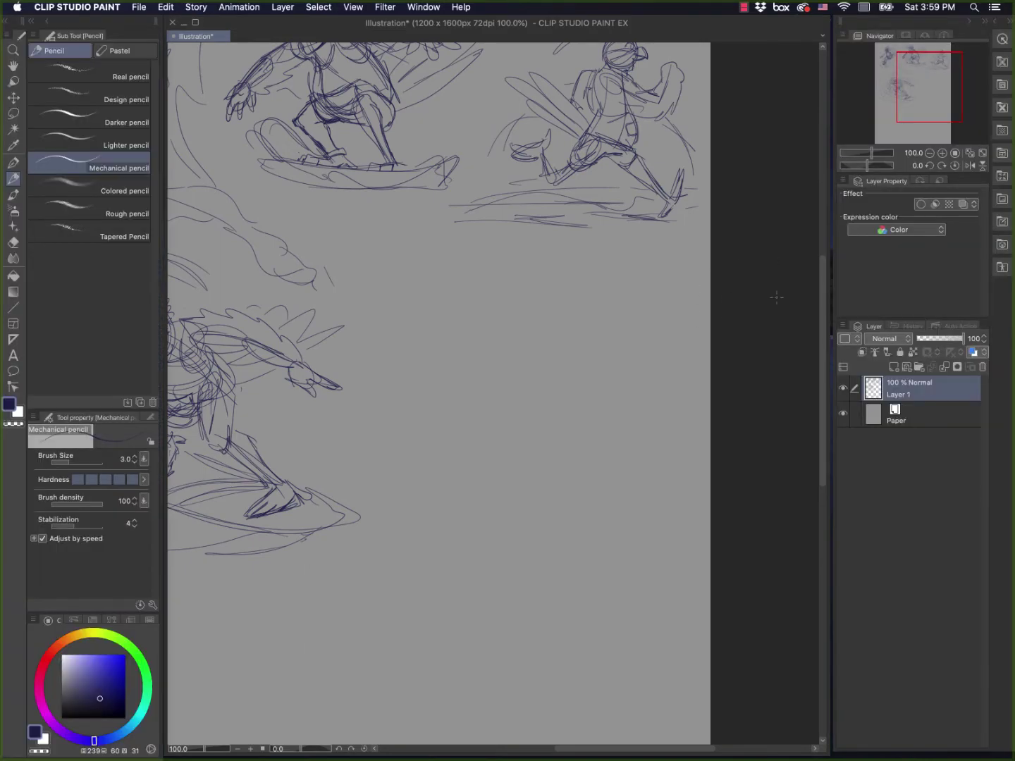
mouse_move(536, 325)
mouse_down()
mouse_move(786, 281)
mouse_move(431, 371)
mouse_move(763, 460)
mouse_move(602, 276)
mouse_up()
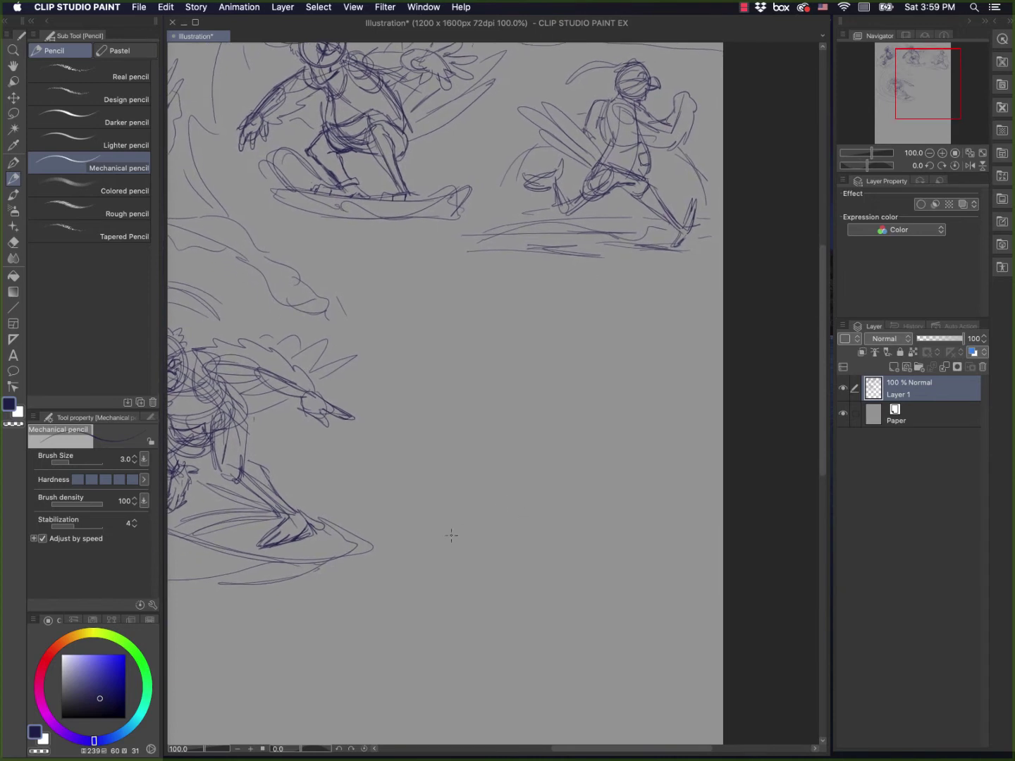
mouse_move(454, 526)
mouse_down()
mouse_move(523, 498)
mouse_move(582, 521)
mouse_move(659, 527)
mouse_move(433, 543)
mouse_up()
mouse_move(490, 441)
mouse_down()
mouse_move(489, 502)
mouse_move(490, 444)
mouse_move(540, 413)
mouse_move(652, 432)
mouse_move(658, 527)
mouse_up()
drag(656, 458, 661, 526)
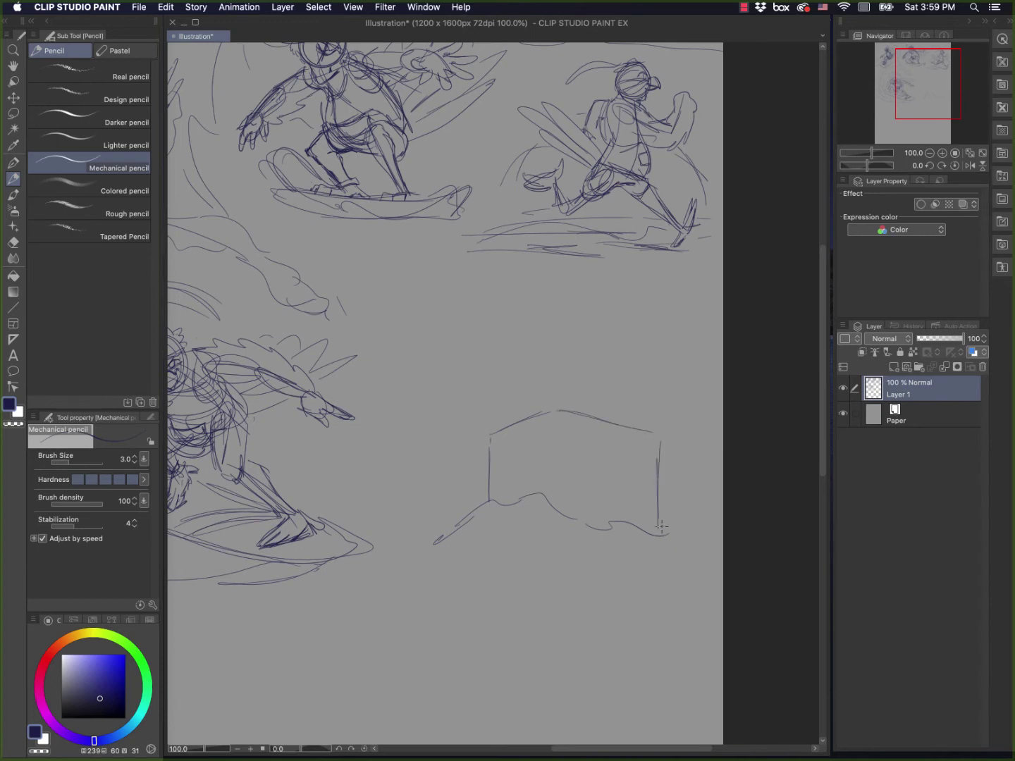
Step: Draw small notched tabs along the panel's upper edge, reinforce its sides and add a vertical dividing line
mouse_move(551, 412)
mouse_down()
mouse_move(532, 429)
mouse_move(583, 430)
mouse_up()
drag(585, 430, 598, 420)
mouse_move(598, 415)
mouse_down()
mouse_move(632, 424)
mouse_move(632, 446)
mouse_move(644, 442)
mouse_up()
mouse_move(638, 441)
mouse_down()
mouse_move(625, 444)
mouse_move(650, 428)
mouse_move(663, 438)
mouse_move(657, 534)
mouse_up()
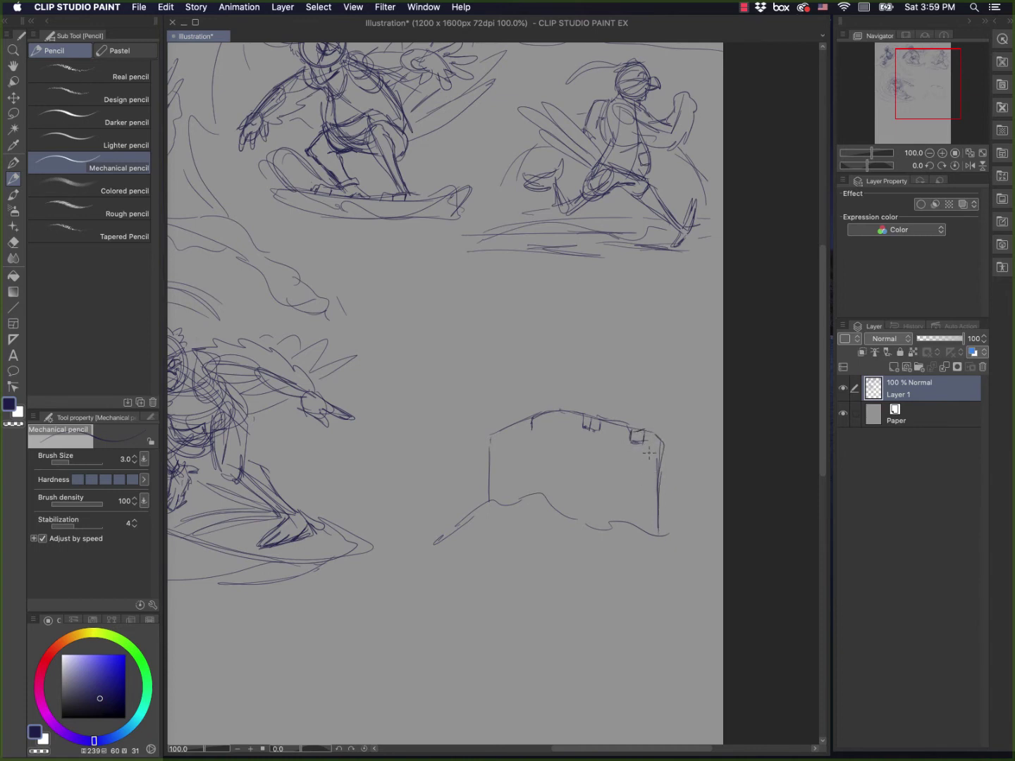
mouse_move(534, 415)
mouse_down()
mouse_move(534, 430)
mouse_move(521, 418)
mouse_move(532, 415)
mouse_move(496, 445)
mouse_move(500, 426)
mouse_up()
drag(488, 439, 488, 499)
drag(556, 419, 551, 504)
drag(555, 430, 554, 475)
drag(664, 459, 660, 505)
Step: Sketch a head circle with cross guides and neck strokes above the notched panel, plus a hand gripping the panel's upper right edge
mouse_move(618, 284)
mouse_down()
mouse_move(633, 328)
mouse_move(638, 310)
mouse_move(643, 317)
mouse_move(608, 338)
mouse_move(602, 289)
mouse_move(639, 311)
mouse_move(616, 352)
mouse_move(632, 347)
mouse_move(595, 375)
mouse_up()
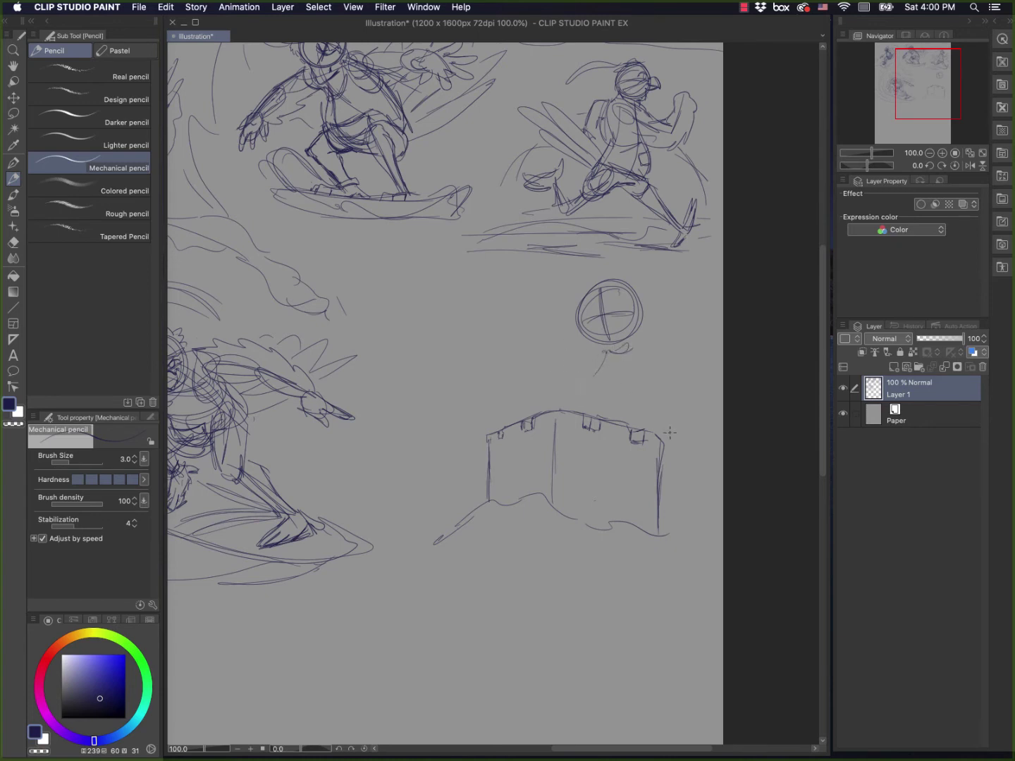
mouse_move(668, 427)
mouse_down()
mouse_move(631, 409)
mouse_move(646, 425)
mouse_move(603, 413)
mouse_up()
Step: Sketch two upturned feet, one beyond each lower corner of the panel, the right one with a rounded heel
drag(456, 512, 415, 525)
mouse_move(422, 473)
mouse_down()
mouse_move(459, 521)
mouse_move(428, 533)
mouse_up()
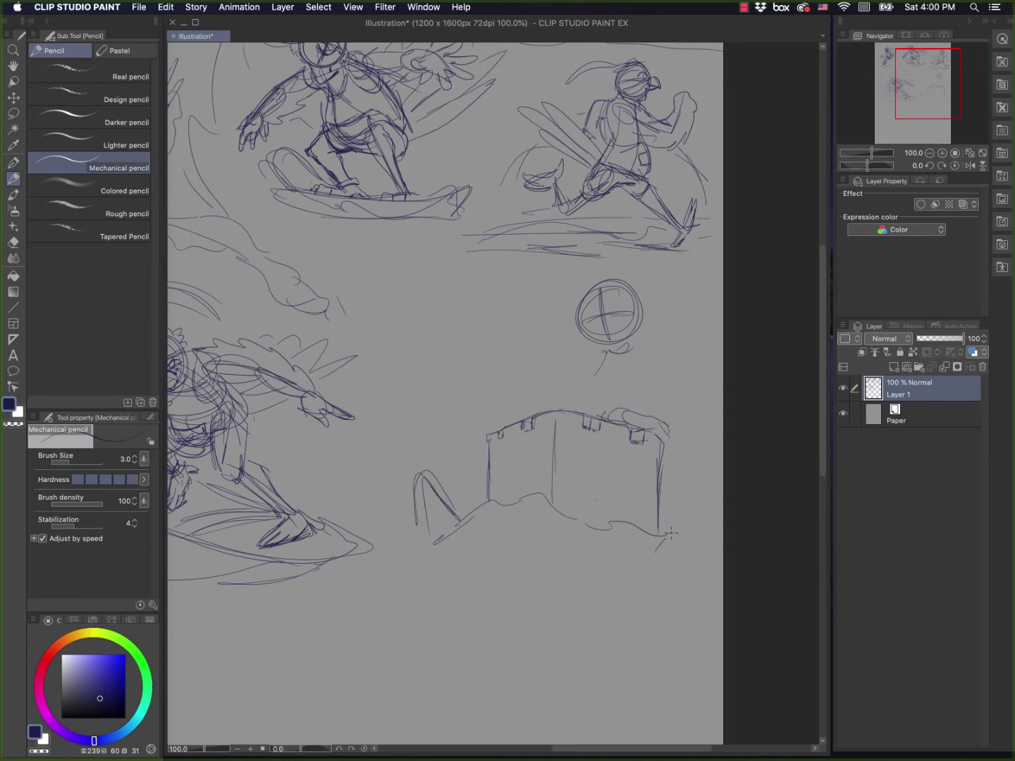
mouse_move(671, 533)
mouse_down()
mouse_move(694, 575)
mouse_move(664, 571)
mouse_move(699, 576)
mouse_up()
mouse_move(650, 556)
mouse_down()
mouse_move(682, 578)
mouse_move(676, 594)
mouse_move(694, 583)
mouse_up()
mouse_move(657, 581)
mouse_down()
mouse_move(694, 583)
mouse_move(682, 593)
mouse_up()
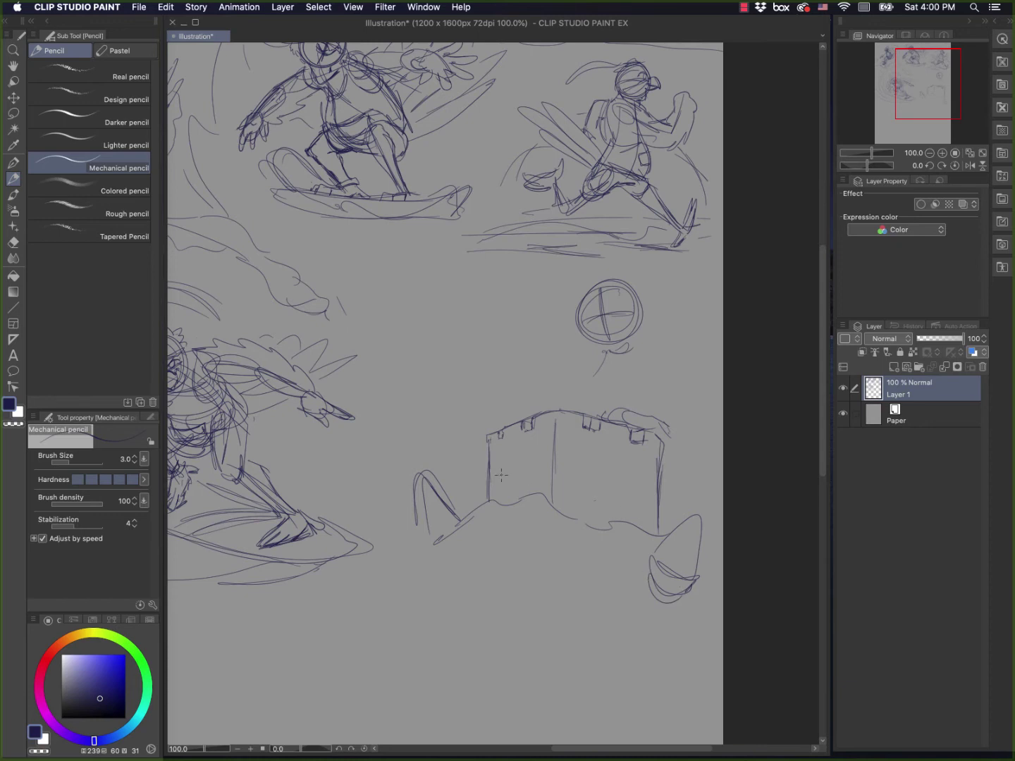
Step: Split both upturned feet into pointed toes and extend the right foot's heel to a taper
mouse_move(457, 517)
mouse_down()
mouse_move(424, 469)
mouse_move(431, 504)
mouse_move(407, 477)
mouse_move(407, 489)
mouse_move(432, 538)
mouse_up()
mouse_move(656, 549)
mouse_down()
mouse_move(691, 502)
mouse_move(692, 513)
mouse_up()
mouse_move(680, 532)
mouse_down()
mouse_move(705, 500)
mouse_move(698, 518)
mouse_up()
mouse_move(699, 522)
mouse_down()
mouse_move(684, 551)
mouse_move(709, 526)
mouse_move(697, 550)
mouse_move(707, 530)
mouse_up()
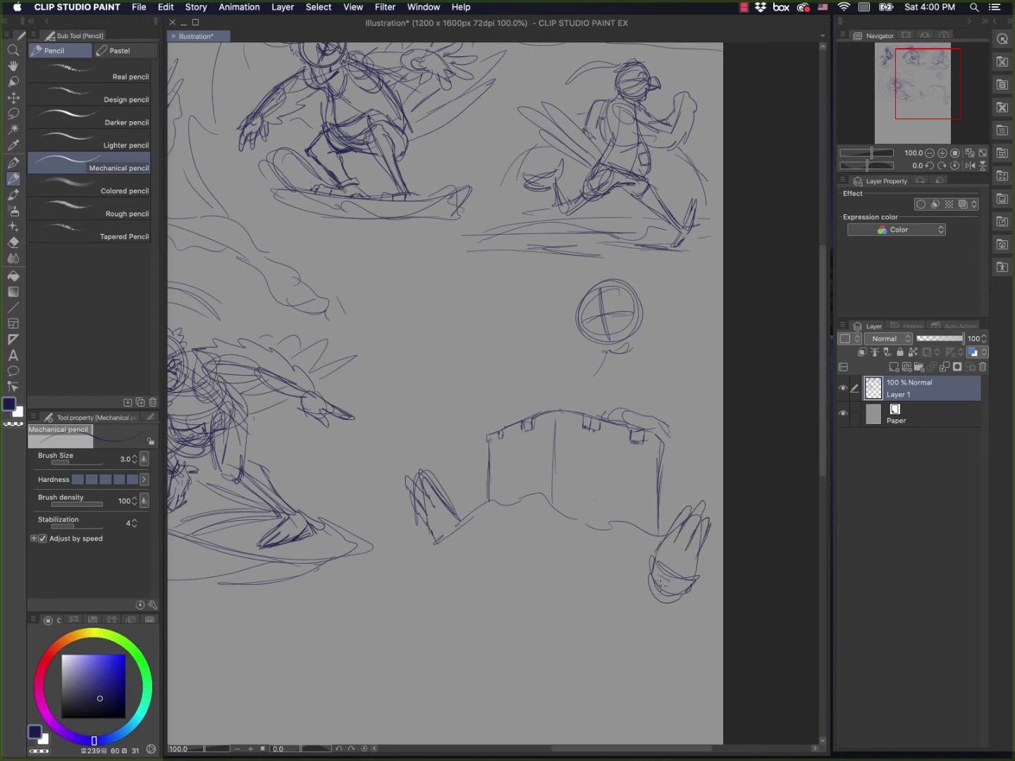
mouse_move(660, 586)
mouse_down()
mouse_move(653, 597)
mouse_move(664, 605)
mouse_up()
mouse_move(696, 556)
mouse_down()
mouse_move(695, 579)
mouse_move(673, 599)
mouse_up()
Step: Draw the reader's eyes, beak, wattle and spiky head tuft, and add fingers gripping the panel's upper left edge
mouse_move(599, 314)
mouse_down()
mouse_move(607, 313)
mouse_move(593, 321)
mouse_move(604, 333)
mouse_move(627, 307)
mouse_move(583, 324)
mouse_move(631, 302)
mouse_move(594, 308)
mouse_move(591, 316)
mouse_move(620, 307)
mouse_move(630, 352)
mouse_move(615, 317)
mouse_move(618, 332)
mouse_up()
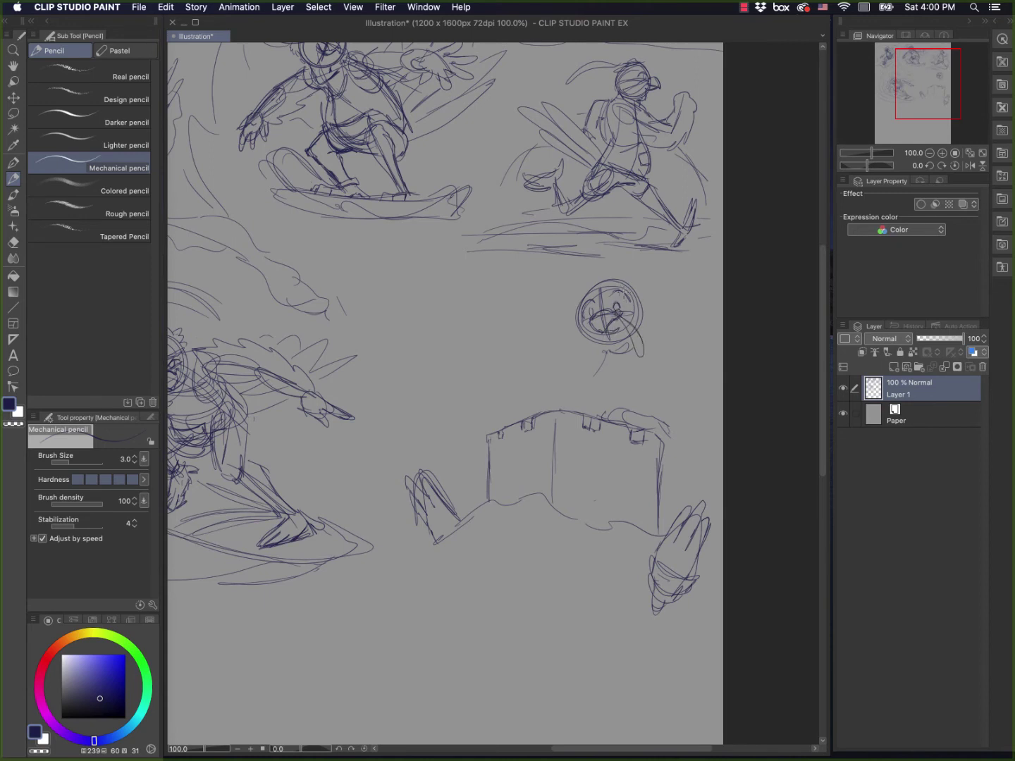
drag(594, 268, 571, 292)
mouse_move(523, 423)
mouse_down()
mouse_move(542, 412)
mouse_move(498, 434)
mouse_up()
drag(563, 420, 628, 433)
drag(613, 351, 643, 356)
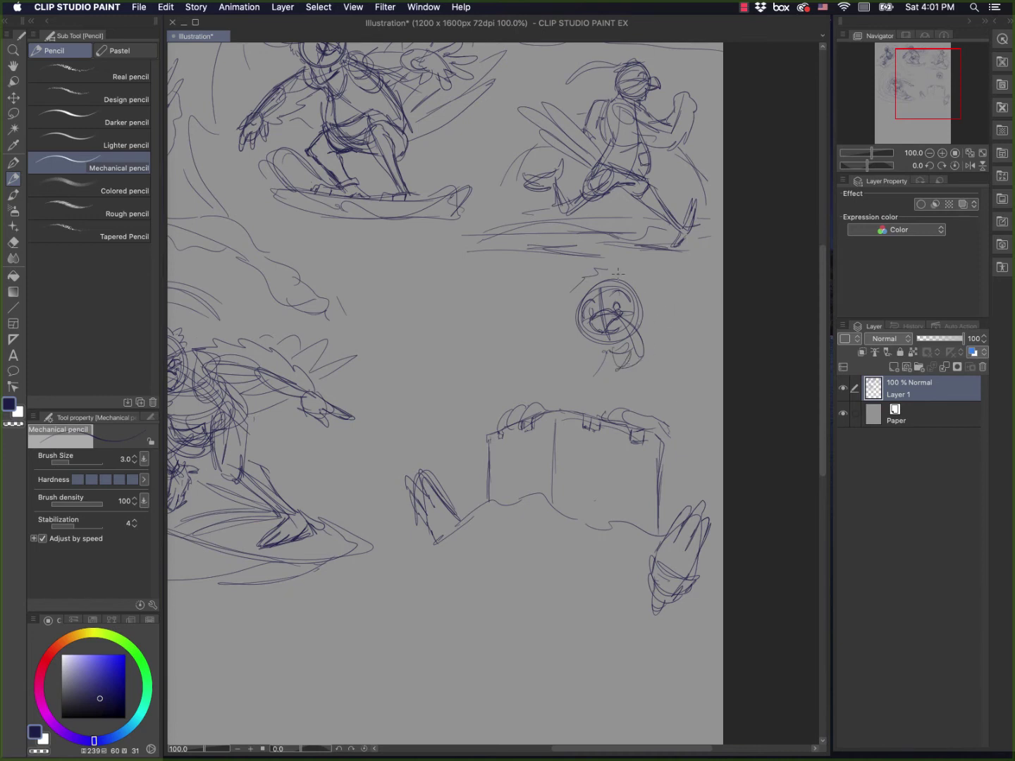
drag(604, 266, 622, 262)
Step: Sketch feathers around the head, the neck and body lines, and the right arm curving down to the panel
mouse_move(582, 304)
mouse_down()
mouse_move(573, 325)
mouse_move(582, 344)
mouse_move(604, 347)
mouse_up()
mouse_move(641, 308)
mouse_down()
mouse_move(645, 340)
mouse_move(711, 493)
mouse_move(687, 403)
mouse_up()
drag(597, 371, 576, 412)
mouse_move(652, 346)
mouse_down()
mouse_move(678, 428)
mouse_move(644, 414)
mouse_move(703, 433)
mouse_move(676, 408)
mouse_move(662, 339)
mouse_move(681, 372)
mouse_move(682, 414)
mouse_up()
drag(555, 407, 588, 396)
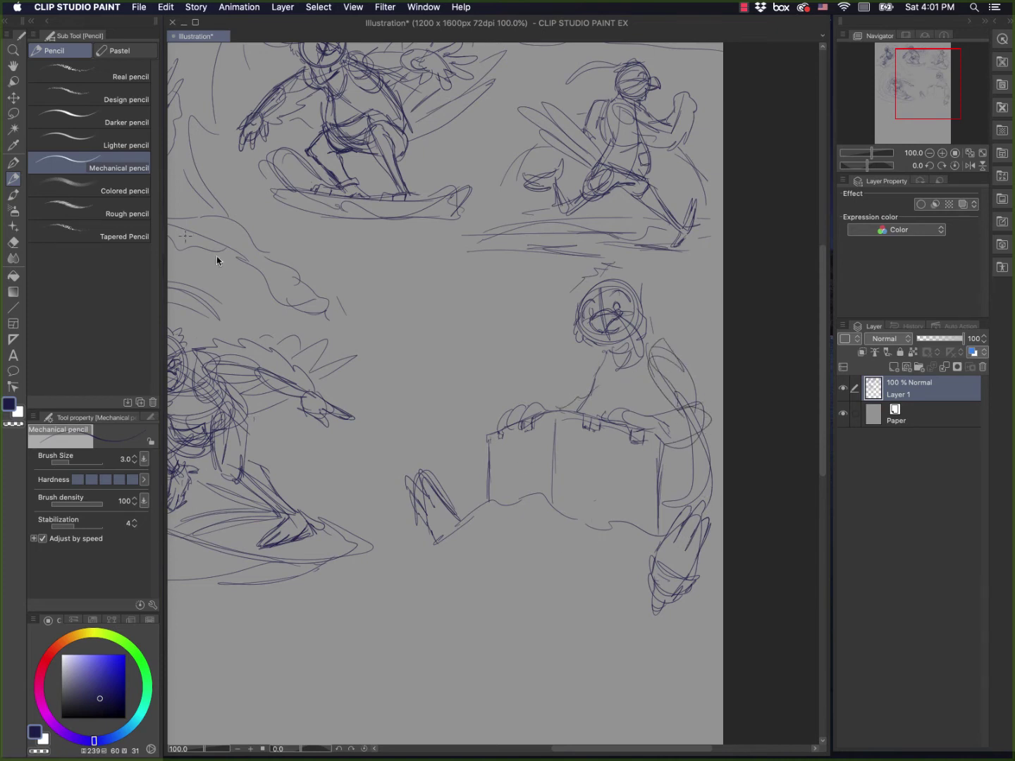
click(13, 113)
mouse_move(659, 269)
mouse_down()
mouse_move(489, 370)
mouse_move(396, 504)
mouse_move(625, 642)
mouse_move(758, 497)
mouse_move(717, 310)
mouse_up()
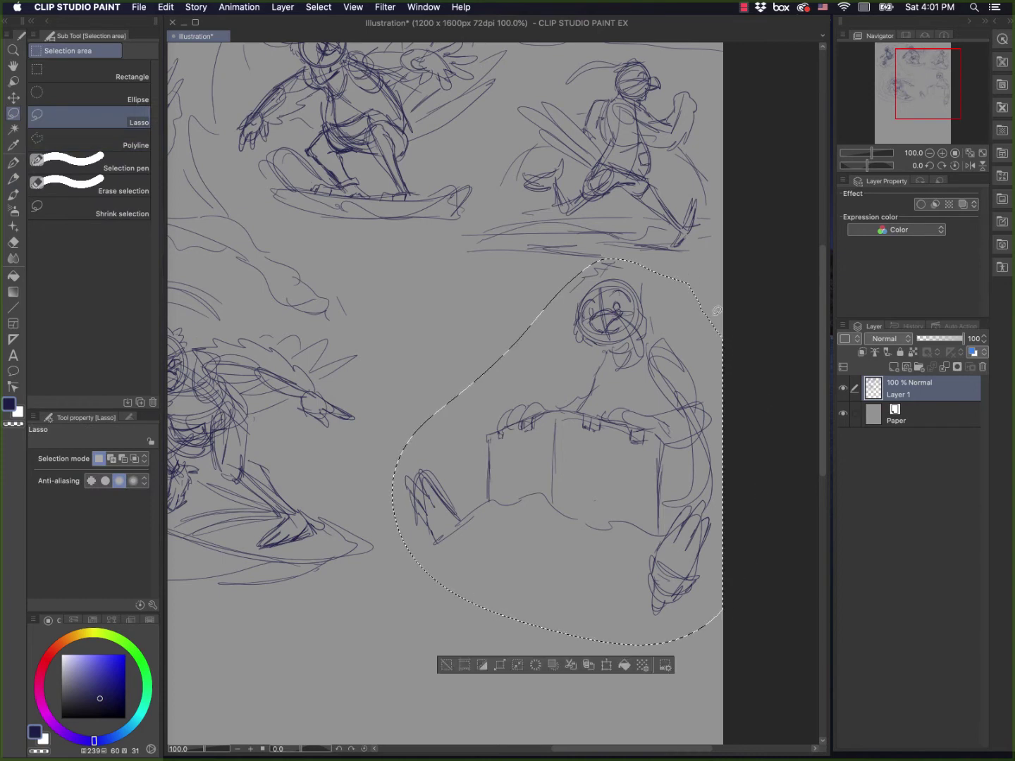
key(super+d)
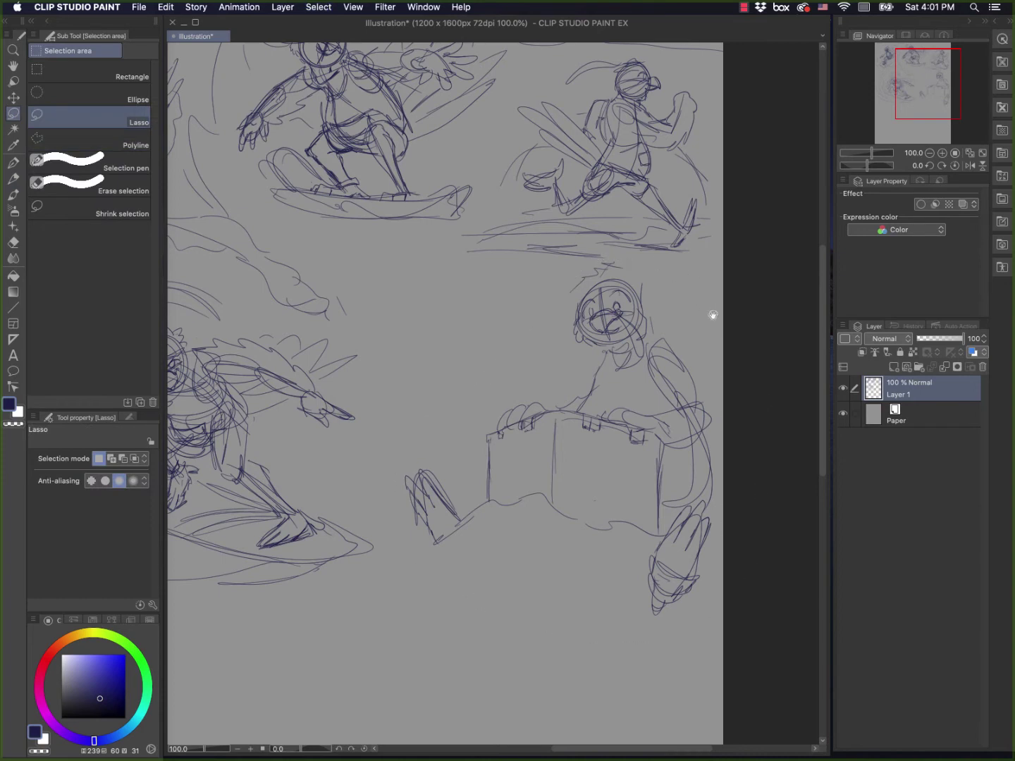
Step: Start a new figure below the surfing turkey with the Mechanical pencil: an oval head with guides, a shoulder and a curved back line
scroll(714, 316, down, 5)
scroll(714, 315, left, 5)
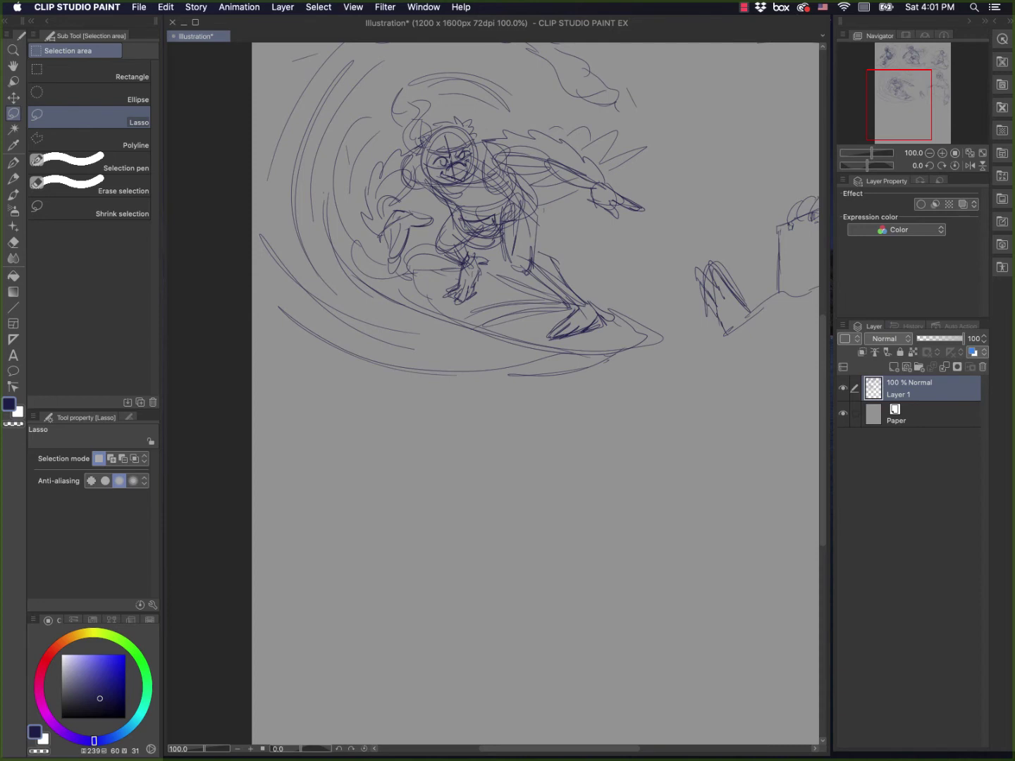
key(Tab)
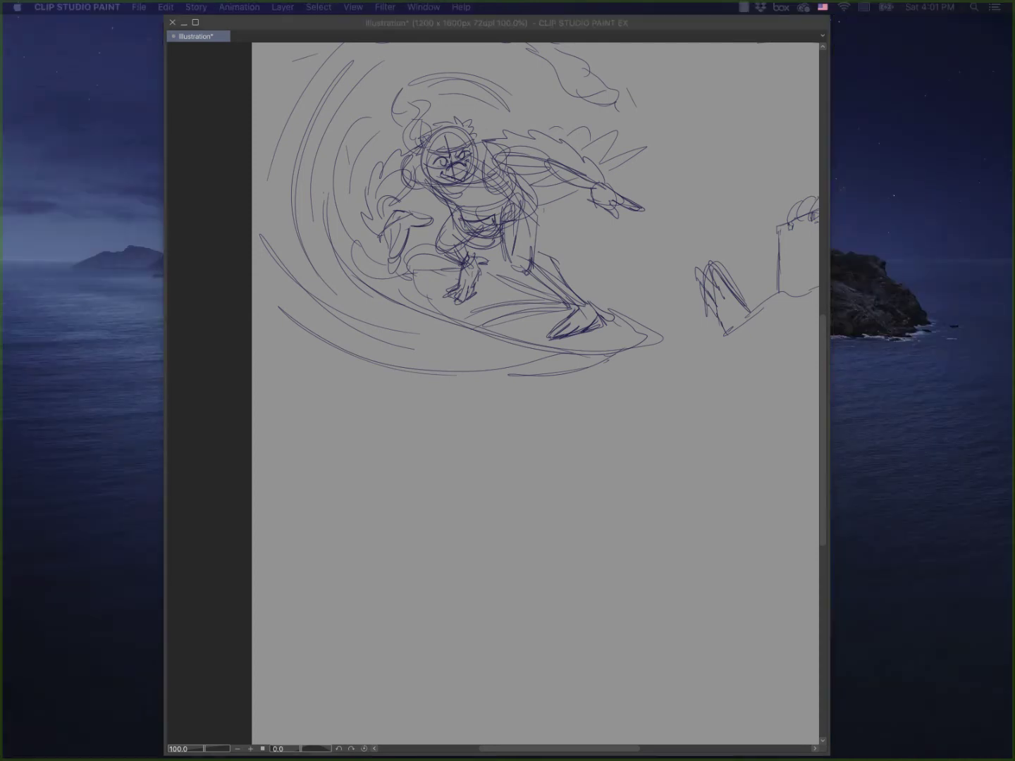
key(Tab)
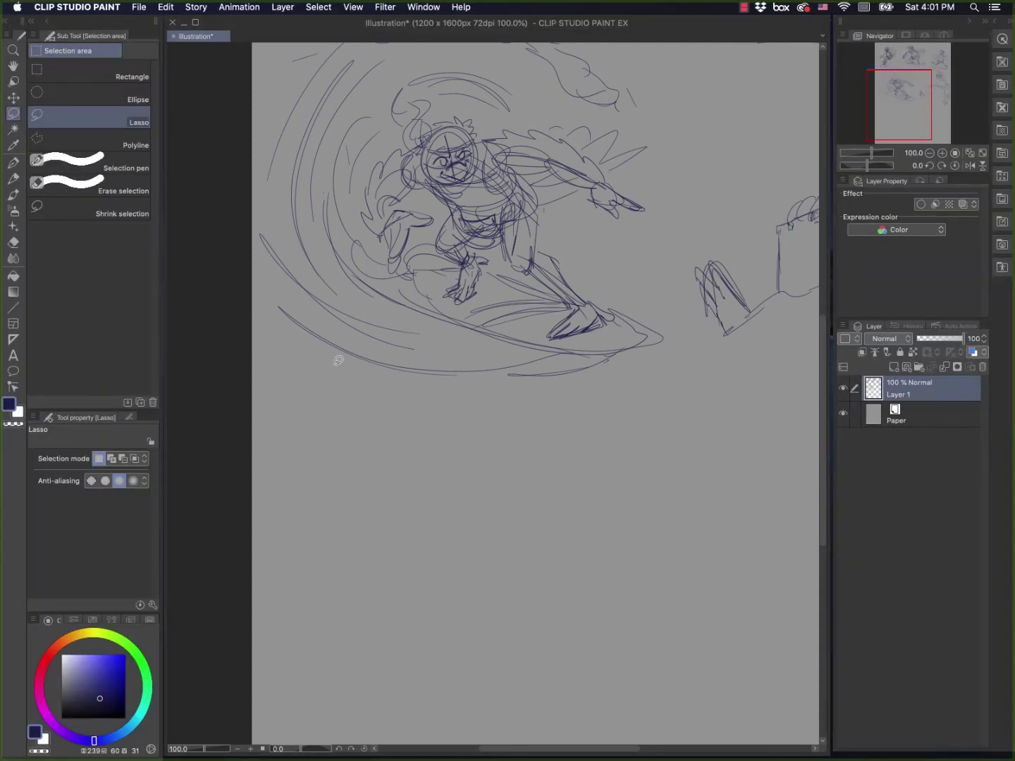
click(13, 179)
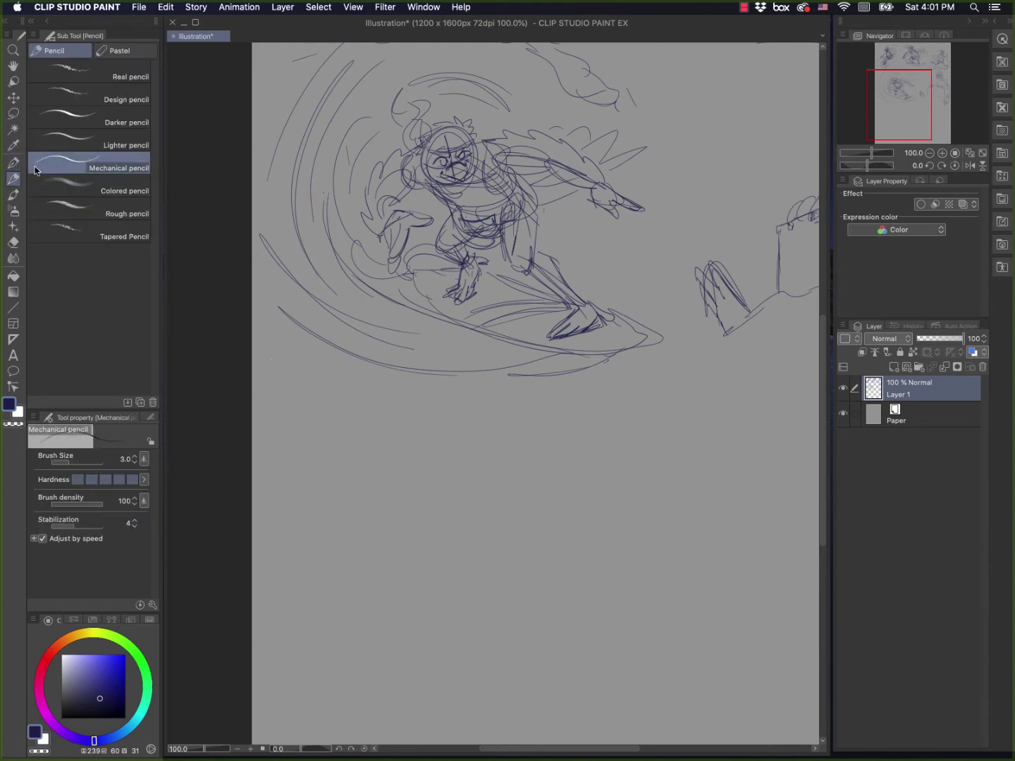
mouse_move(416, 460)
mouse_down()
mouse_move(411, 524)
mouse_move(391, 468)
mouse_move(449, 488)
mouse_move(427, 521)
mouse_move(394, 486)
mouse_move(413, 500)
mouse_move(440, 492)
mouse_move(384, 498)
mouse_move(375, 526)
mouse_move(378, 496)
mouse_move(366, 549)
mouse_move(387, 546)
mouse_move(352, 551)
mouse_move(417, 537)
mouse_move(318, 643)
mouse_up()
drag(387, 540, 331, 663)
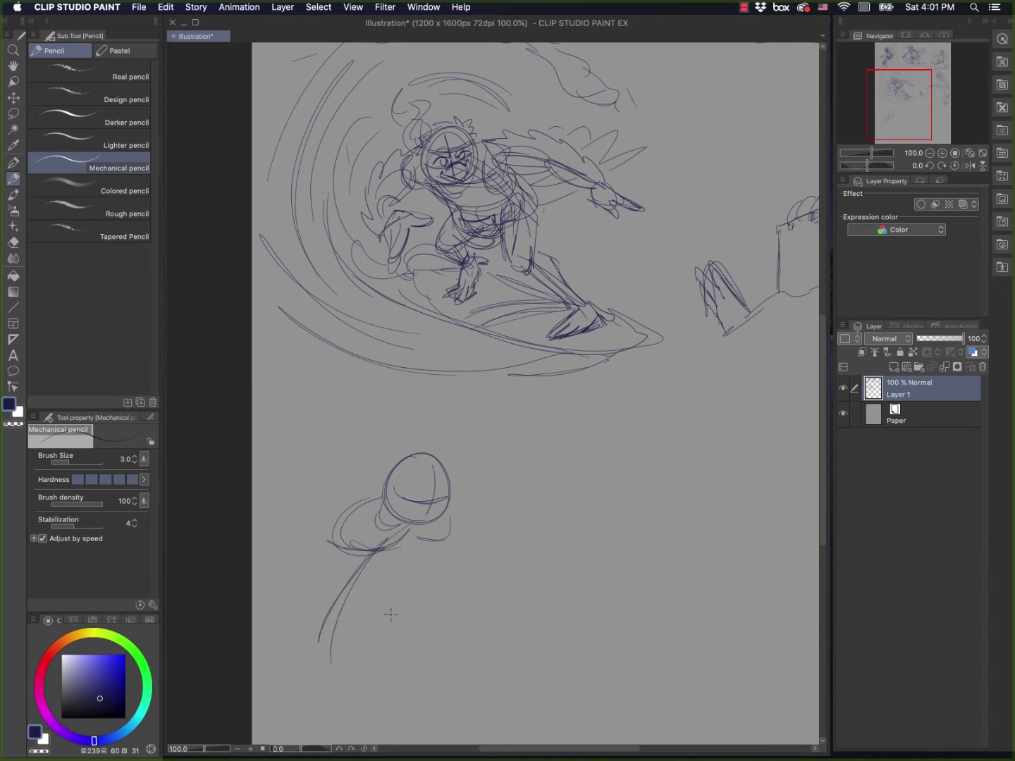
Step: Sketch the new figure's bent front leg, kneeling back leg and trailing foot as simple gesture lines
drag(489, 634, 475, 476)
drag(356, 482, 443, 490)
drag(442, 499, 386, 568)
mouse_move(305, 469)
mouse_down()
mouse_move(334, 572)
mouse_move(325, 580)
mouse_up()
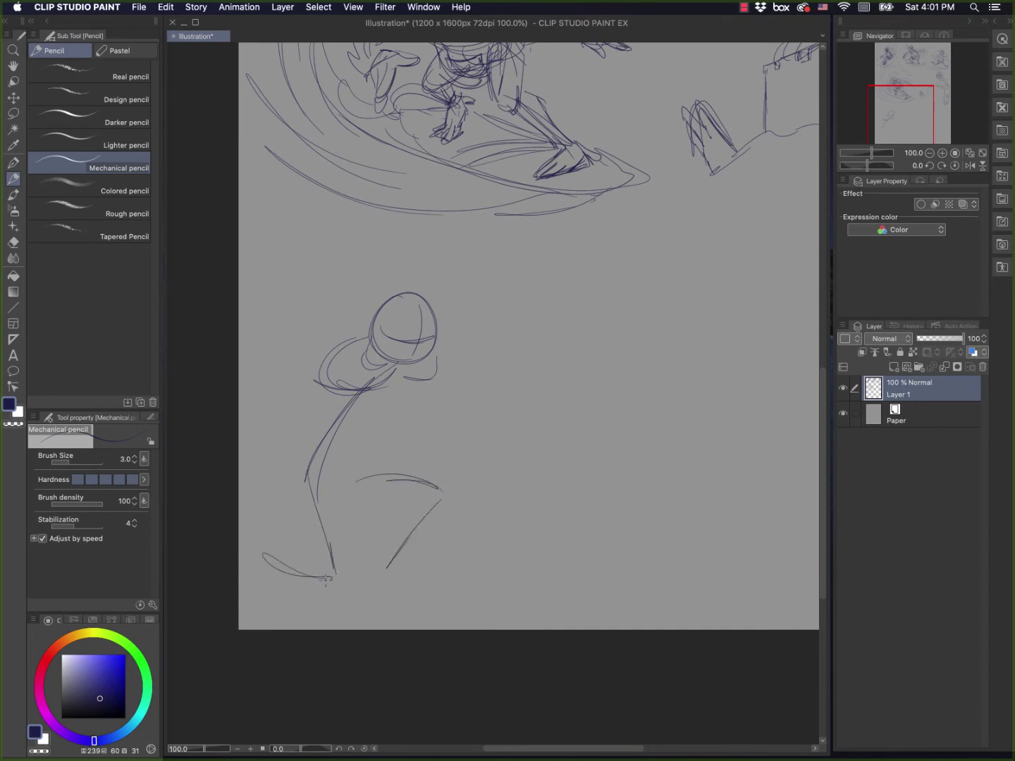
drag(264, 543, 331, 578)
Step: Outline the kneeling figure's rounded torso and hips with contour lines across the chest and waist
mouse_move(317, 395)
mouse_down()
mouse_move(378, 426)
mouse_move(357, 427)
mouse_move(414, 384)
mouse_move(391, 457)
mouse_up()
mouse_move(391, 452)
mouse_down()
mouse_move(352, 492)
mouse_move(402, 431)
mouse_move(433, 382)
mouse_up()
mouse_move(331, 365)
mouse_down()
mouse_move(341, 482)
mouse_move(333, 487)
mouse_move(399, 445)
mouse_move(423, 383)
mouse_up()
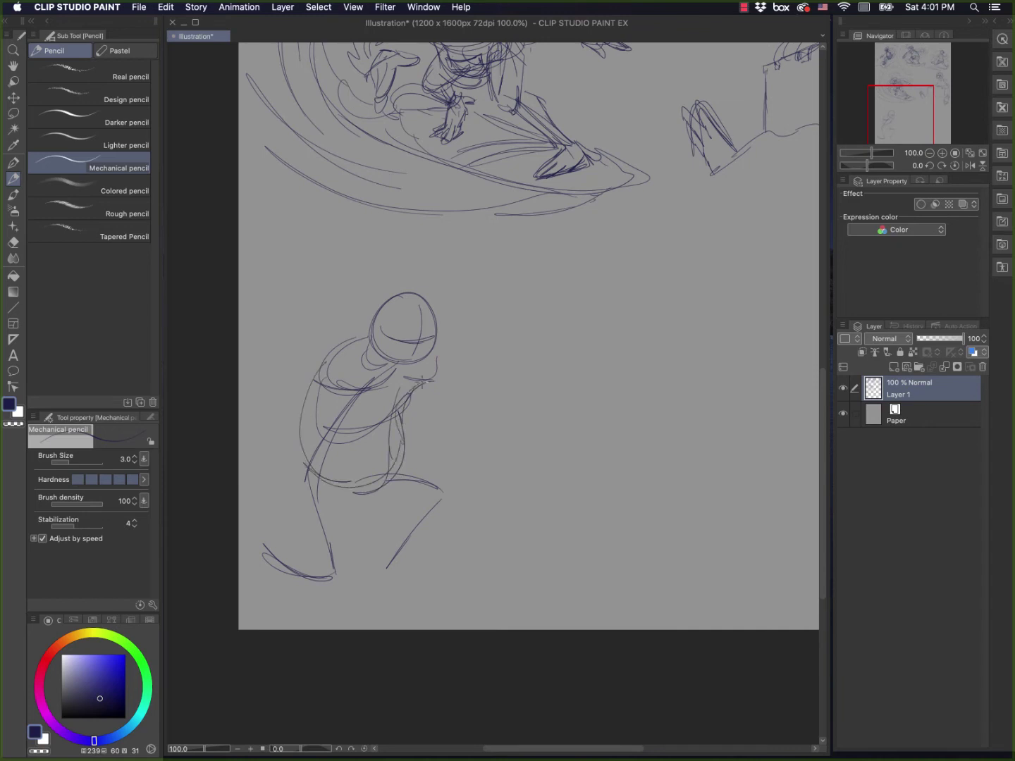
drag(419, 460, 416, 569)
drag(417, 569, 418, 464)
key(super+z)
Step: Sketch a table-like base in front of the kneeling figure with a left support and a peaked, house-shaped tower on it
mouse_move(460, 461)
mouse_down()
mouse_move(460, 568)
mouse_move(462, 466)
mouse_move(518, 455)
mouse_up()
mouse_move(498, 439)
mouse_down()
mouse_move(463, 445)
mouse_move(513, 434)
mouse_up()
mouse_move(487, 435)
mouse_down()
mouse_move(554, 438)
mouse_move(542, 417)
mouse_move(544, 385)
mouse_move(544, 408)
mouse_move(585, 321)
mouse_move(614, 384)
mouse_move(611, 437)
mouse_up()
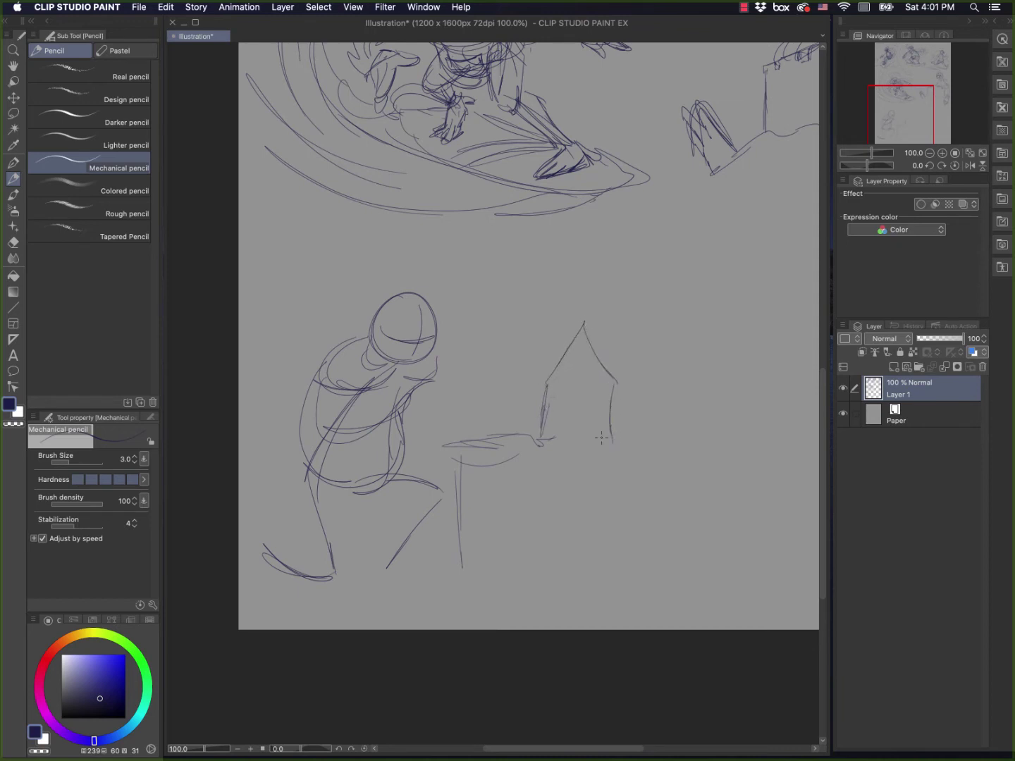
mouse_move(542, 430)
mouse_down()
mouse_move(542, 385)
mouse_move(583, 326)
mouse_up()
mouse_move(515, 448)
mouse_down()
mouse_move(450, 503)
mouse_move(446, 562)
mouse_up()
Step: Add scalloped trim, an uneven upper outline and a right side to the base, and a curved bottom to the tower
mouse_move(466, 461)
mouse_down()
mouse_move(527, 454)
mouse_move(563, 466)
mouse_move(631, 454)
mouse_move(655, 463)
mouse_up()
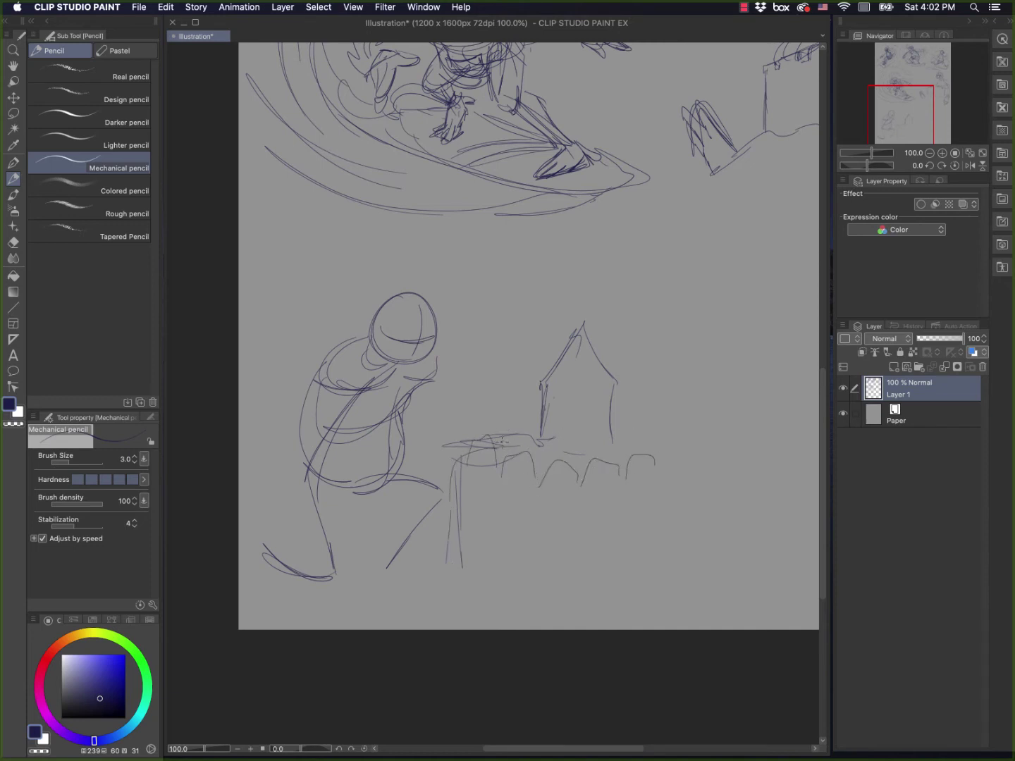
mouse_move(482, 442)
mouse_down()
mouse_move(519, 417)
mouse_move(540, 431)
mouse_move(608, 438)
mouse_up()
drag(540, 444, 614, 442)
mouse_move(611, 416)
mouse_down()
mouse_move(664, 427)
mouse_move(678, 451)
mouse_up()
drag(669, 454, 676, 512)
drag(682, 516, 682, 557)
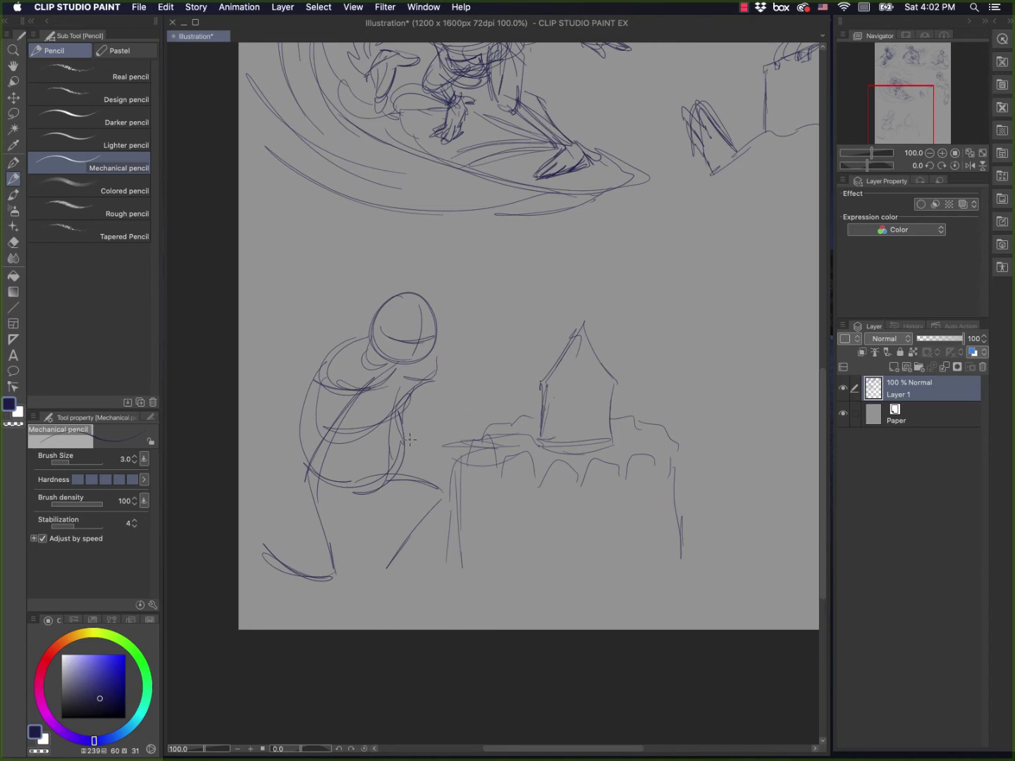
Step: Draw the kneeling figure's near arm and hand reaching toward the base, and the front knee and lower leg
mouse_move(446, 458)
mouse_down()
mouse_move(466, 452)
mouse_move(486, 493)
mouse_move(463, 498)
mouse_move(482, 500)
mouse_move(447, 493)
mouse_move(485, 462)
mouse_move(431, 477)
mouse_move(409, 466)
mouse_move(440, 441)
mouse_move(406, 460)
mouse_move(363, 420)
mouse_move(383, 416)
mouse_move(342, 433)
mouse_up()
drag(331, 367, 374, 399)
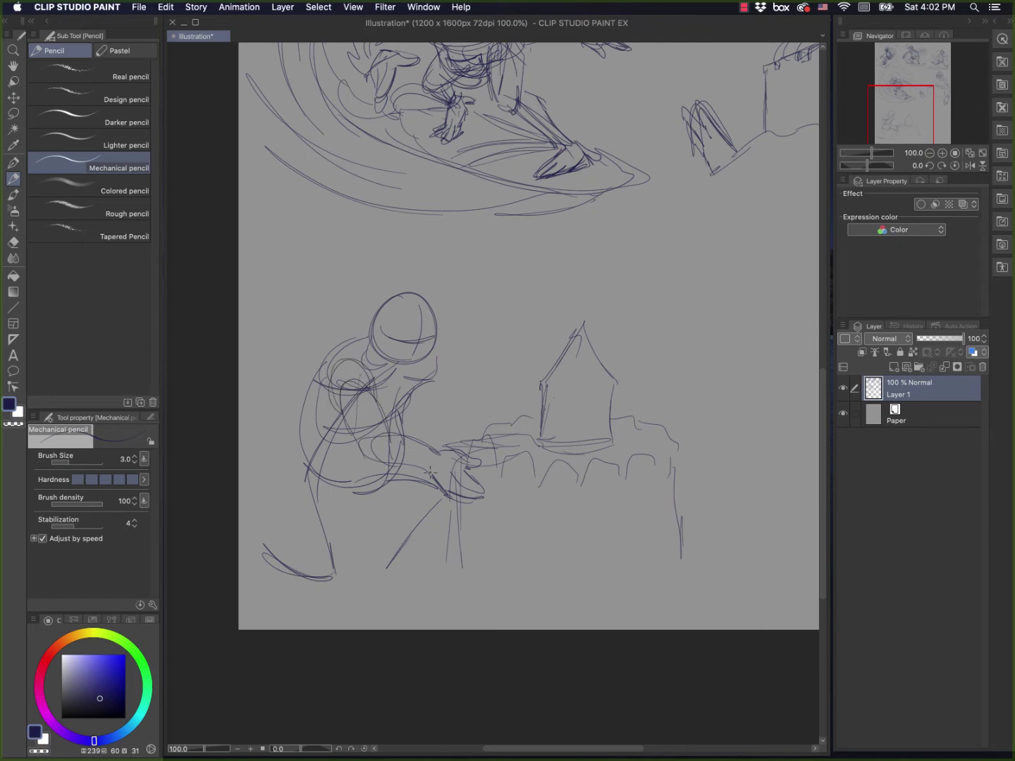
mouse_move(430, 471)
mouse_down()
mouse_move(371, 494)
mouse_move(327, 474)
mouse_move(333, 374)
mouse_up()
mouse_move(407, 485)
mouse_down()
mouse_move(404, 496)
mouse_move(422, 477)
mouse_move(422, 511)
mouse_move(404, 512)
mouse_move(377, 573)
mouse_move(409, 563)
mouse_move(408, 576)
mouse_move(377, 574)
mouse_move(415, 532)
mouse_move(402, 501)
mouse_move(416, 516)
mouse_move(434, 497)
mouse_move(410, 502)
mouse_up()
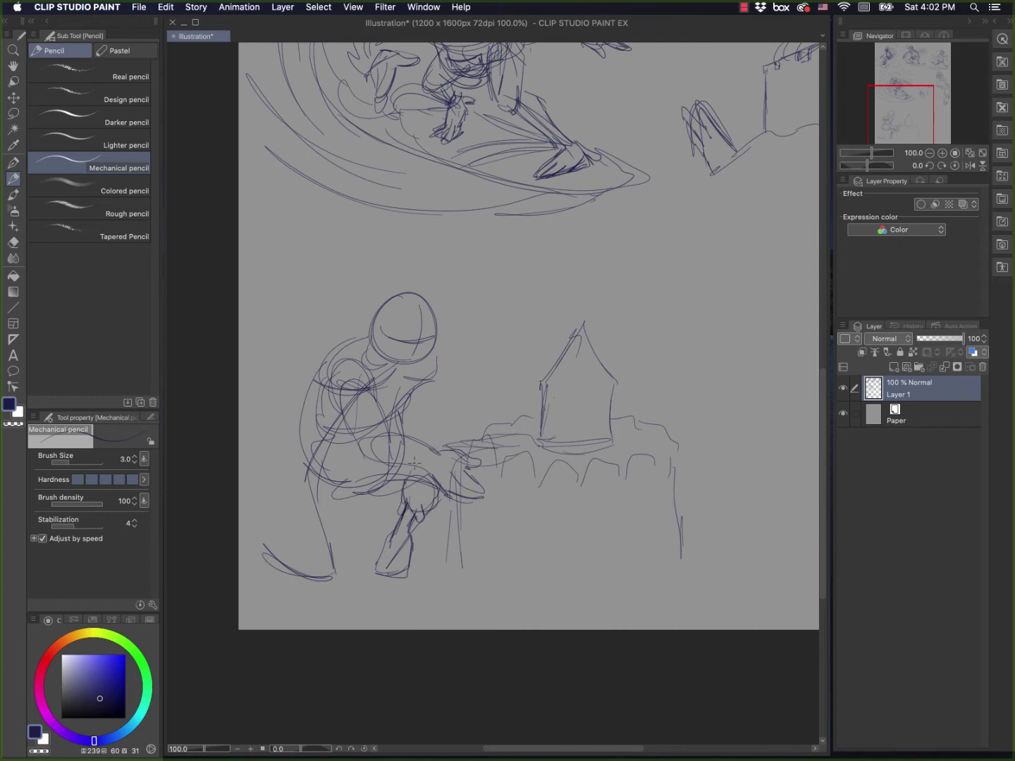
Step: Sketch the kneeling figure's far arm from the shoulder down toward the base
mouse_move(415, 441)
mouse_down()
mouse_move(447, 426)
mouse_move(421, 391)
mouse_up()
mouse_move(419, 381)
mouse_down()
mouse_move(444, 370)
mouse_move(447, 425)
mouse_up()
drag(424, 365, 416, 415)
Step: Build up the kneeling back leg's thigh and shin, and shape its trailing foot with toes along the ground
mouse_move(336, 489)
mouse_down()
mouse_move(354, 560)
mouse_move(298, 566)
mouse_up()
drag(297, 566, 351, 573)
drag(318, 480, 356, 562)
mouse_move(344, 491)
mouse_down()
mouse_move(352, 560)
mouse_move(289, 542)
mouse_move(244, 563)
mouse_move(353, 575)
mouse_up()
mouse_move(314, 496)
mouse_down()
mouse_move(361, 525)
mouse_move(335, 547)
mouse_move(367, 545)
mouse_move(374, 576)
mouse_up()
mouse_move(257, 554)
mouse_down()
mouse_move(244, 564)
mouse_move(264, 549)
mouse_up()
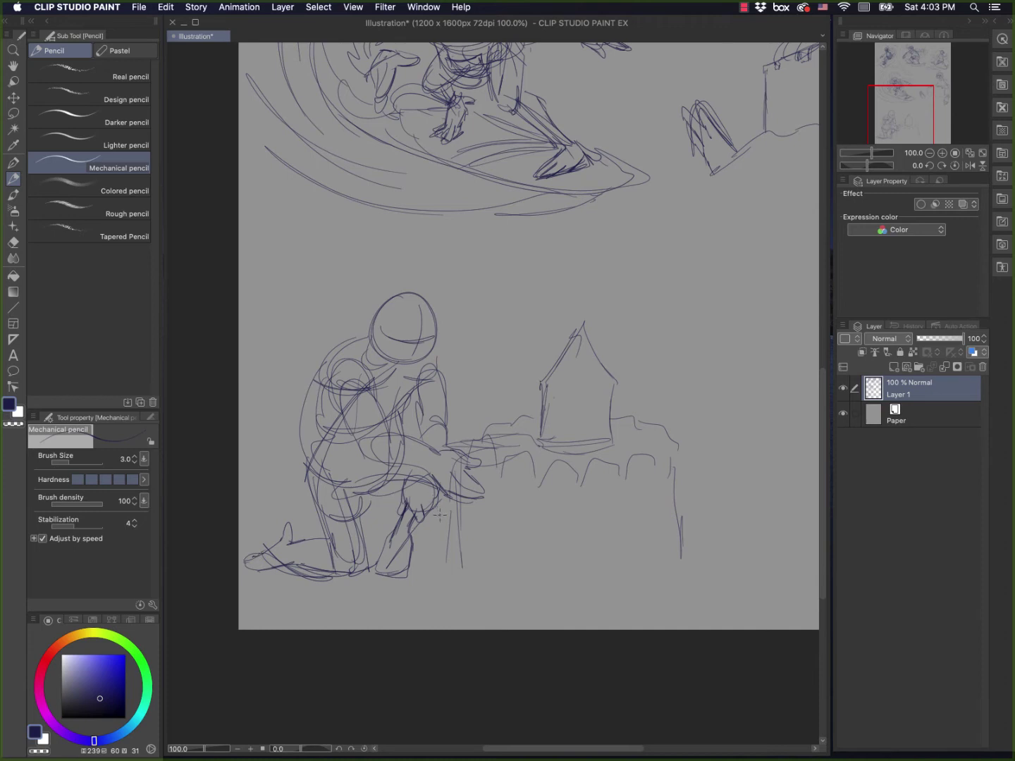
Step: Add foot strokes beside the front leg and fan long tail feathers behind the kneeling figure's back
mouse_move(444, 497)
mouse_down()
mouse_move(421, 534)
mouse_move(444, 562)
mouse_move(446, 549)
mouse_move(432, 555)
mouse_move(444, 548)
mouse_up()
drag(304, 486, 248, 381)
mouse_move(251, 383)
mouse_down()
mouse_move(299, 456)
mouse_move(257, 306)
mouse_up()
mouse_move(298, 420)
mouse_down()
mouse_move(266, 320)
mouse_move(309, 339)
mouse_up()
drag(307, 359, 329, 319)
Step: Draw the kneeling turkey's eyes and beak, a spiky head tuft, and a wattle beneath the beak
mouse_move(417, 339)
mouse_down()
mouse_move(439, 342)
mouse_move(428, 374)
mouse_move(402, 348)
mouse_move(416, 326)
mouse_move(434, 339)
mouse_up()
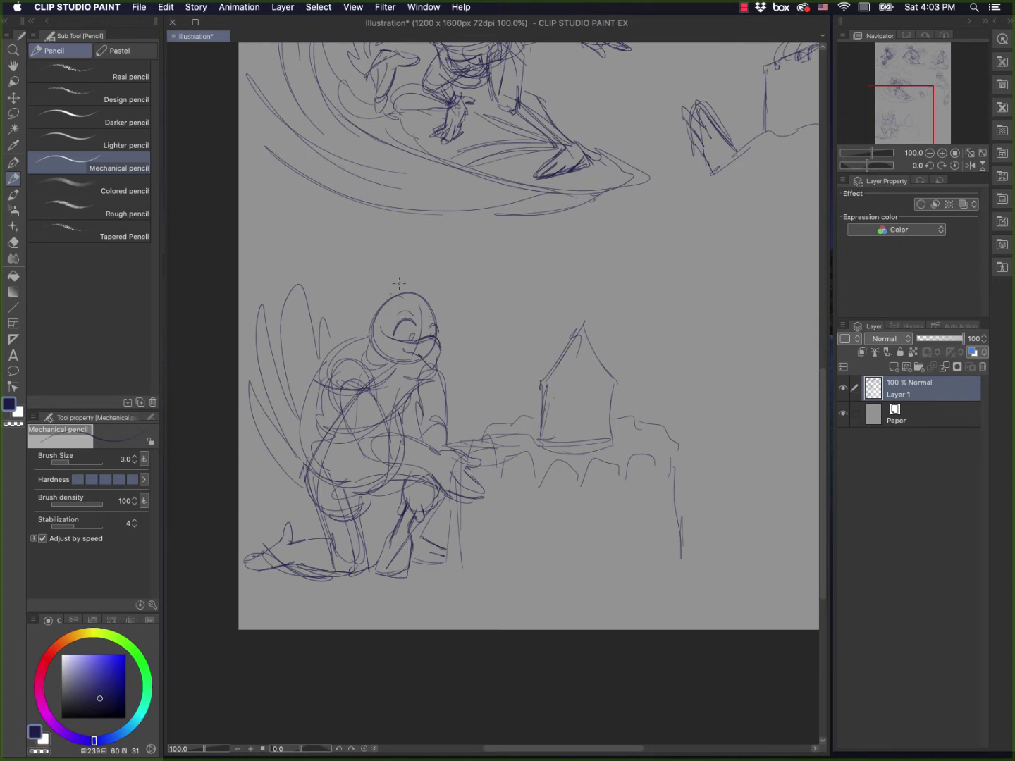
mouse_move(390, 289)
mouse_down()
mouse_move(378, 303)
mouse_move(431, 282)
mouse_move(444, 307)
mouse_move(365, 309)
mouse_up()
mouse_move(399, 364)
mouse_down()
mouse_move(426, 358)
mouse_move(389, 389)
mouse_up()
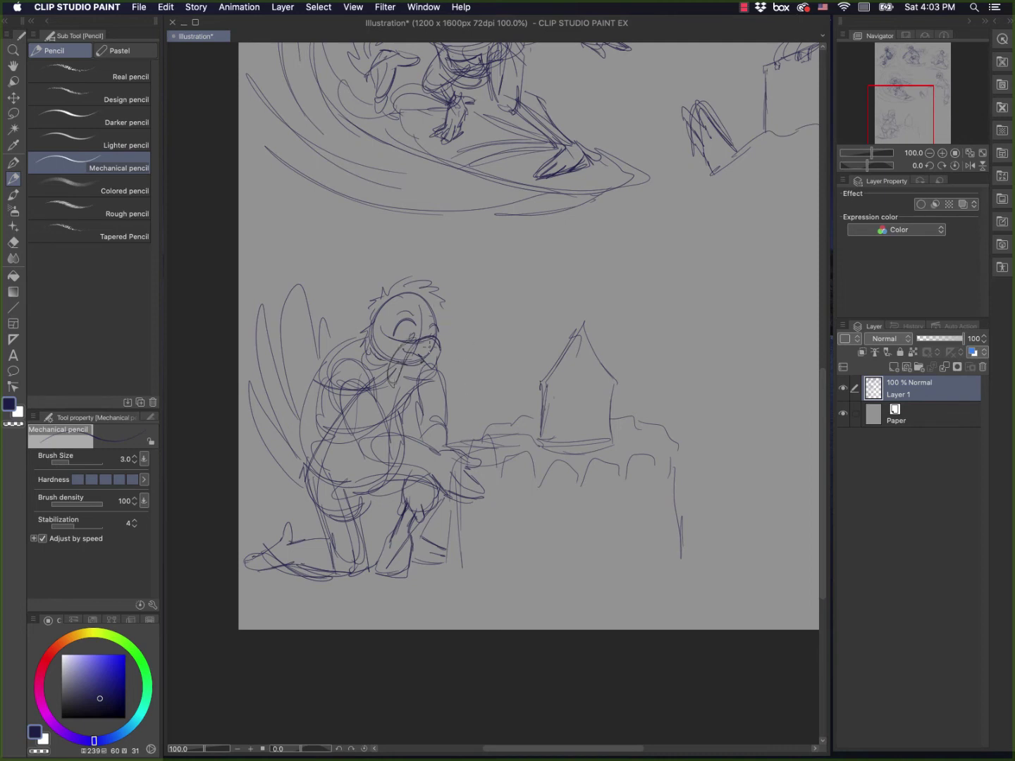
key(super+z)
mouse_move(419, 366)
mouse_down()
mouse_move(416, 390)
mouse_move(406, 392)
mouse_up()
Step: Add a headband across the kneeling turkey's forehead and contour strokes down the side of the head to the chest
drag(384, 306, 442, 324)
mouse_move(374, 309)
mouse_down()
mouse_move(370, 399)
mouse_move(382, 421)
mouse_up()
drag(364, 346, 391, 433)
drag(365, 344, 388, 406)
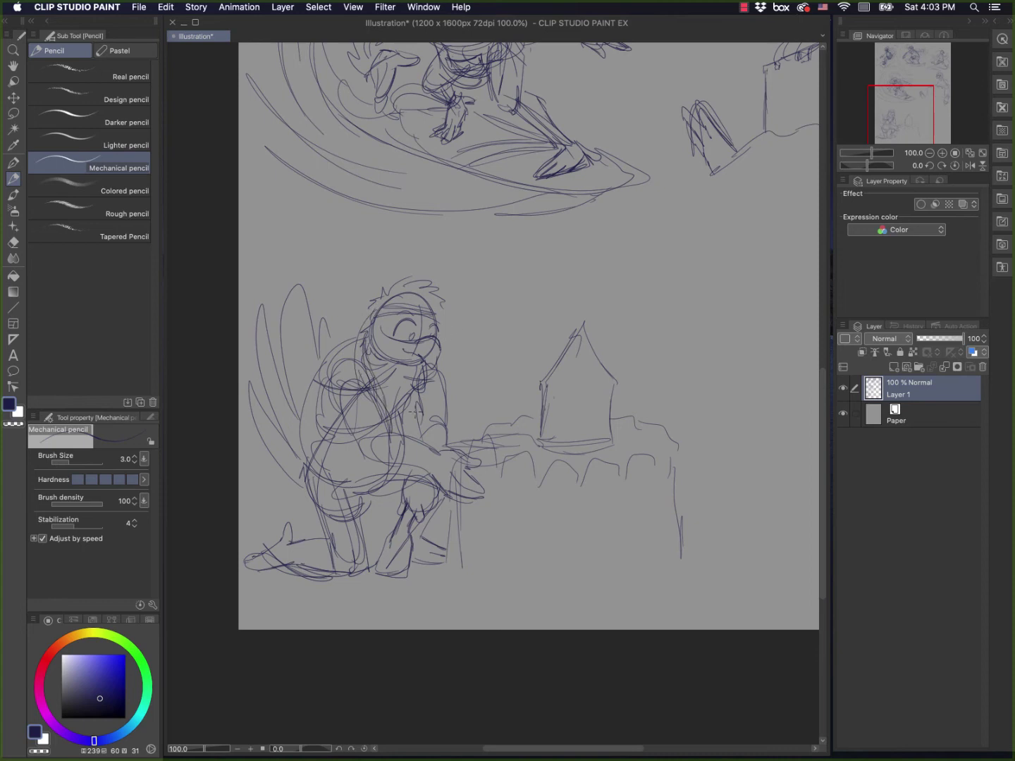
Step: Reinforce the kneeling turkey's shoulder, back, hip and front torso contours
drag(355, 362, 346, 412)
drag(359, 335, 307, 446)
drag(345, 487, 382, 479)
drag(397, 412, 402, 440)
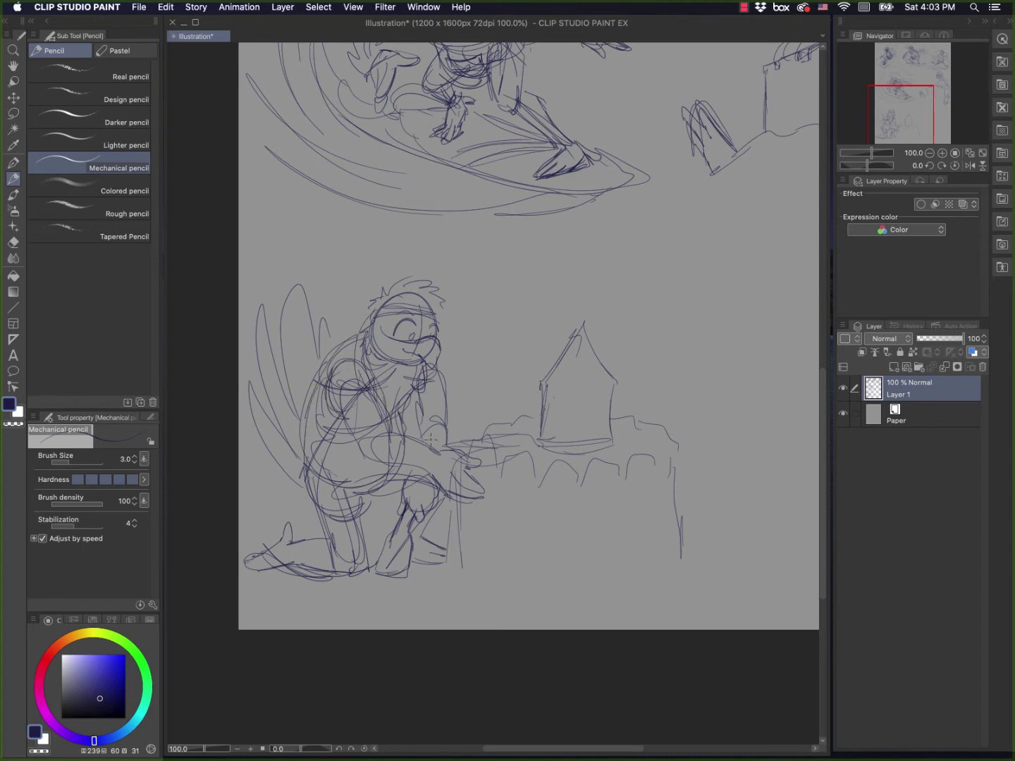
scroll(682, 515, right, 8)
scroll(681, 515, up, 2)
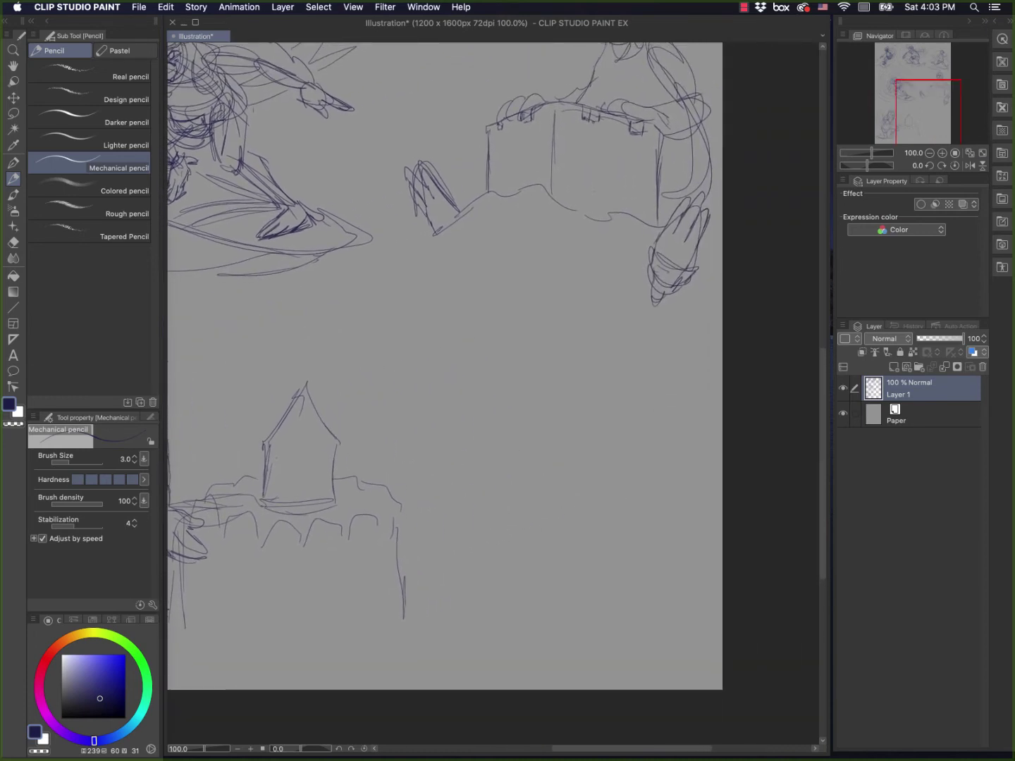
key(Tab)
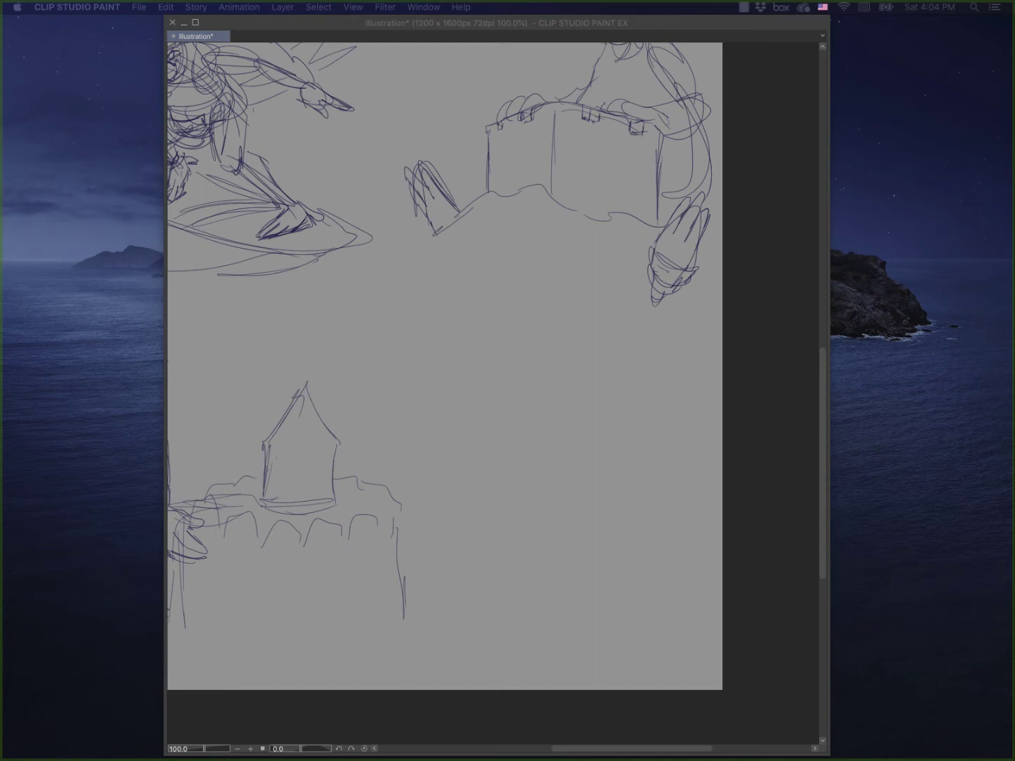
click(610, 418)
mouse_move(612, 357)
mouse_down()
mouse_move(587, 403)
mouse_move(611, 355)
mouse_move(637, 405)
mouse_move(605, 414)
mouse_move(636, 381)
mouse_move(593, 384)
mouse_up()
key(super+z)
key(super+z)
key(super+z)
key(super+z)
key(super+z)
key(super+z)
key(super+z)
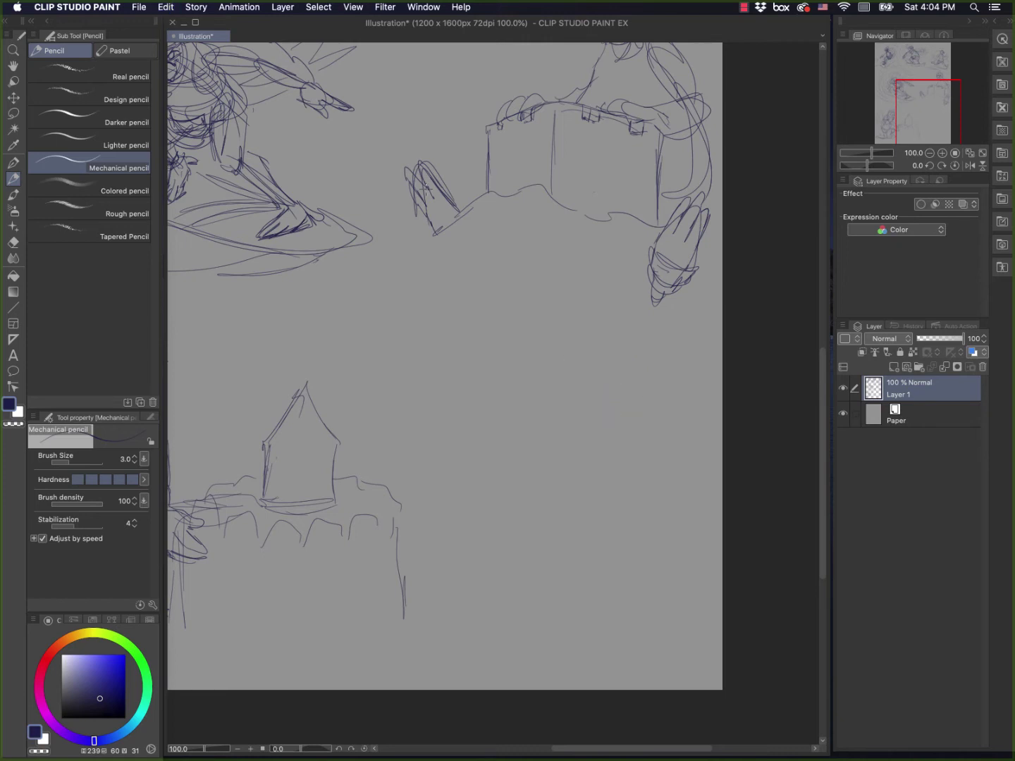
Step: Sketch a new striding figure in the empty lower corner beside the castle, with a circle head, face guidelines, curved spine and rough legs
drag(412, 218, 448, 303)
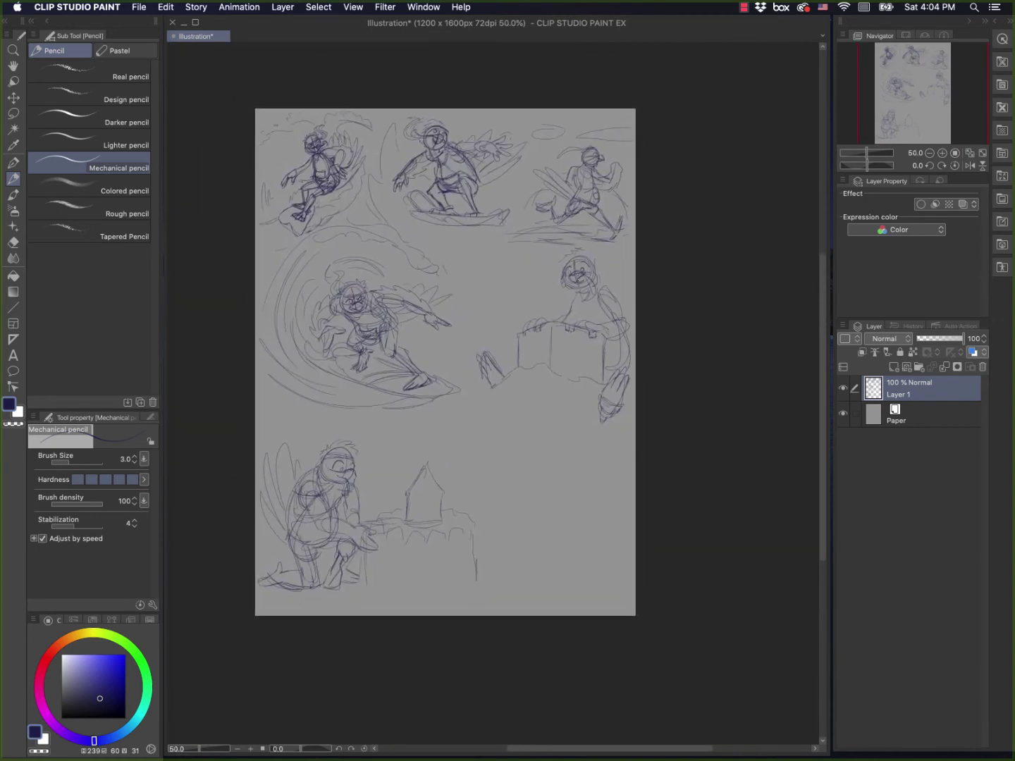
scroll(606, 516, up, 5)
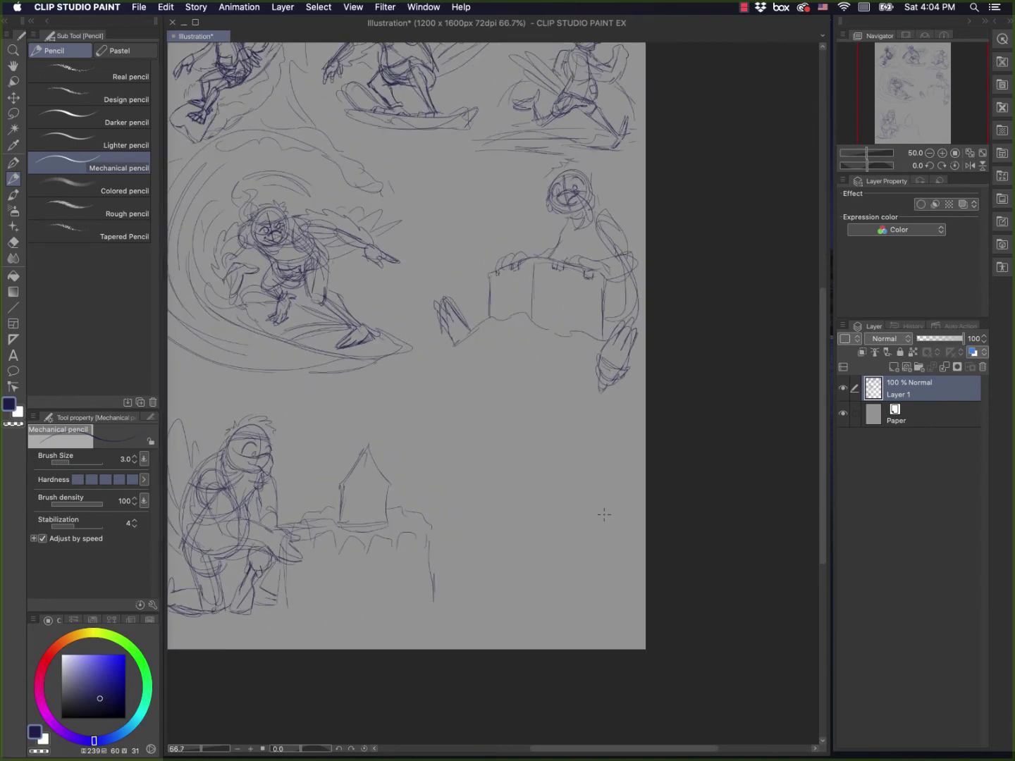
scroll(592, 489, down, 1)
scroll(592, 490, up, 2)
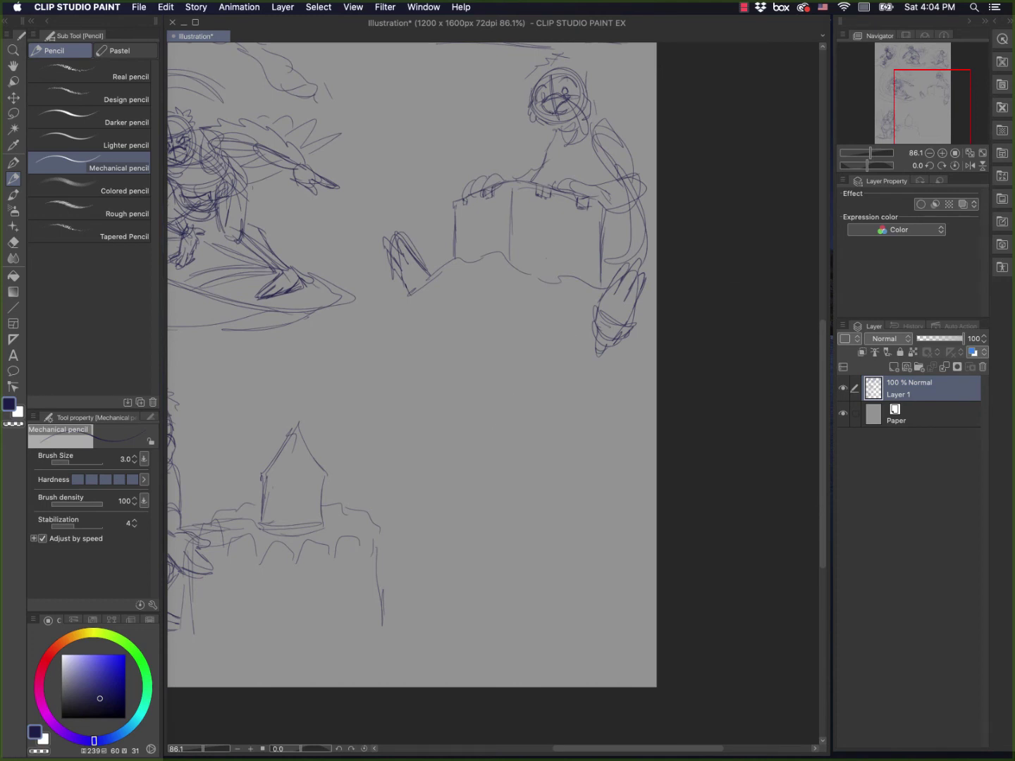
key(Tab)
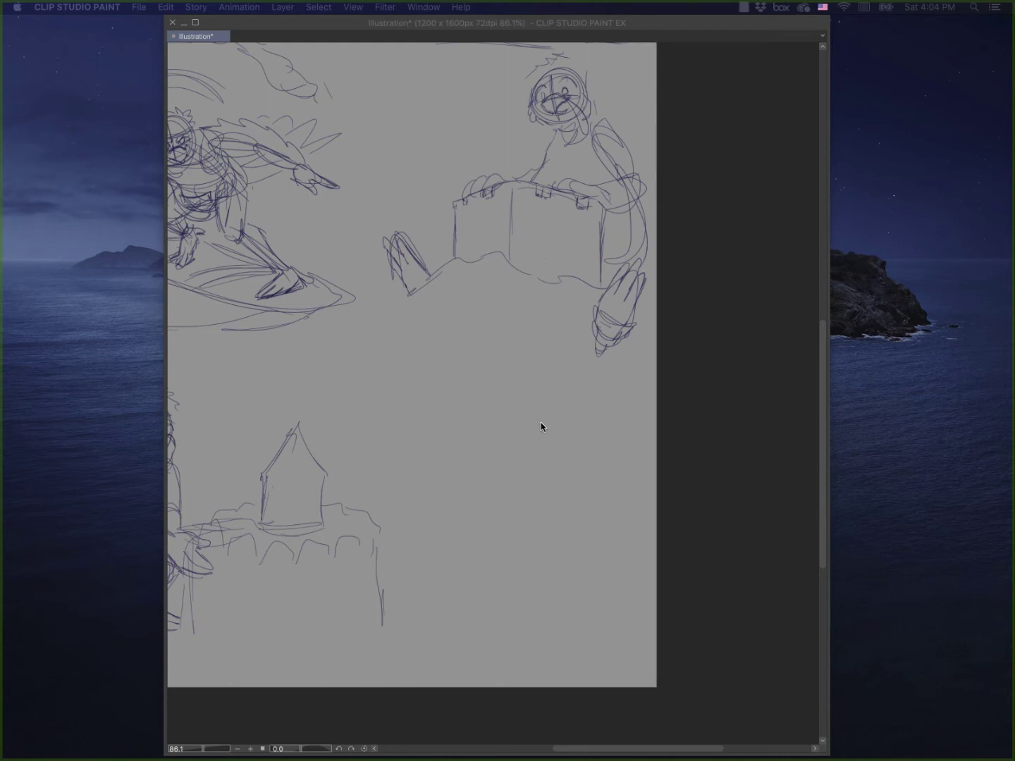
key(Tab)
mouse_move(518, 389)
mouse_down()
mouse_move(540, 430)
mouse_move(497, 414)
mouse_move(517, 385)
mouse_move(534, 418)
mouse_move(519, 393)
mouse_move(504, 422)
mouse_move(538, 415)
mouse_move(526, 438)
mouse_move(550, 530)
mouse_move(542, 518)
mouse_move(469, 617)
mouse_move(499, 580)
mouse_move(601, 589)
mouse_up()
mouse_move(571, 530)
mouse_down()
mouse_move(609, 595)
mouse_move(580, 549)
mouse_move(579, 584)
mouse_move(607, 595)
mouse_up()
mouse_move(523, 545)
mouse_down()
mouse_move(497, 648)
mouse_move(504, 666)
mouse_move(511, 651)
mouse_move(508, 669)
mouse_up()
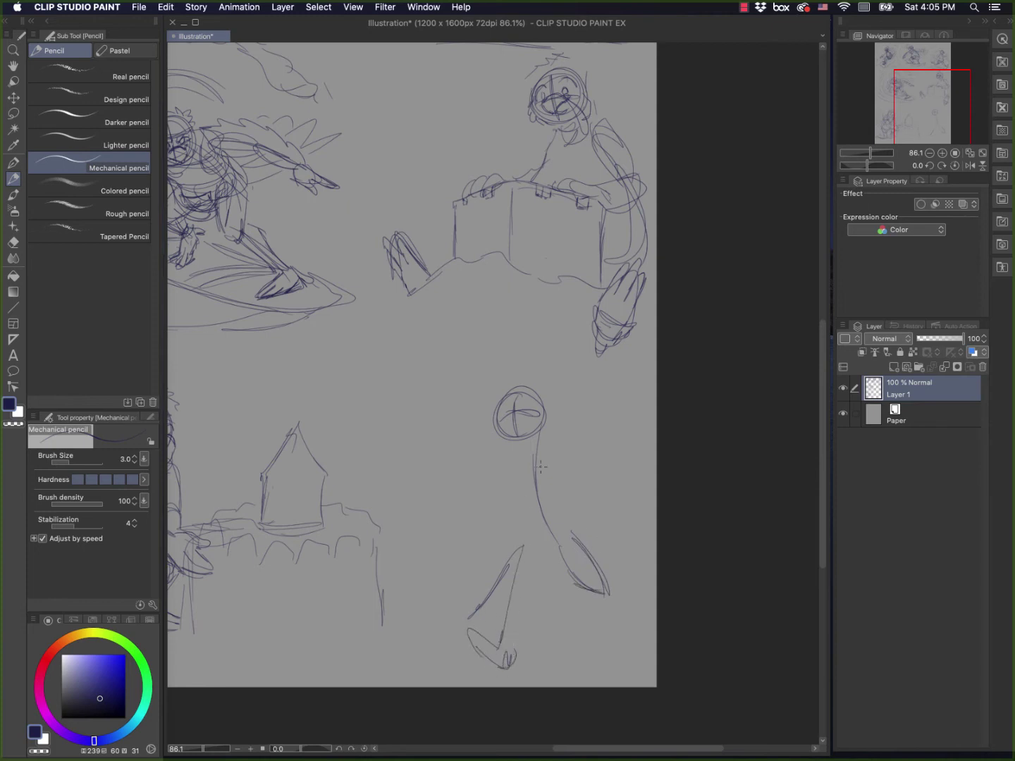
Step: Outline the striding figure's rounded torso and add a pointed surfboard extending from its side
mouse_move(510, 448)
mouse_down()
mouse_move(553, 443)
mouse_move(530, 441)
mouse_move(555, 449)
mouse_move(553, 466)
mouse_move(513, 450)
mouse_move(510, 530)
mouse_move(564, 540)
mouse_up()
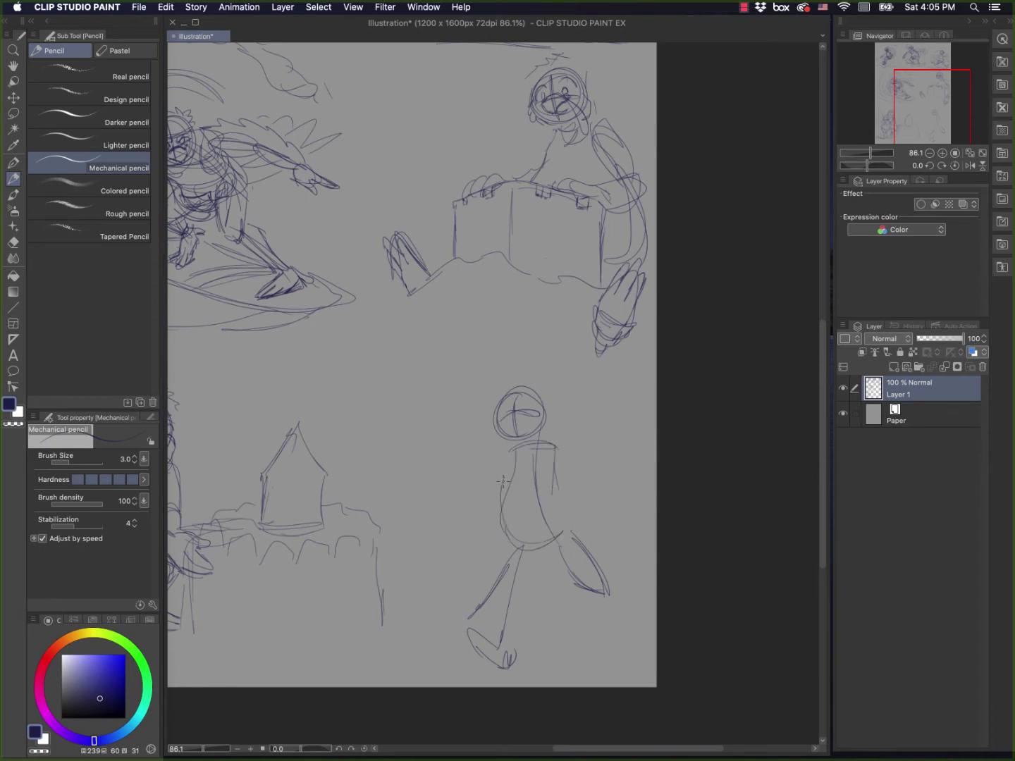
mouse_move(554, 472)
mouse_down()
mouse_move(564, 532)
mouse_move(500, 528)
mouse_move(548, 561)
mouse_up()
mouse_move(498, 530)
mouse_down()
mouse_move(509, 455)
mouse_move(429, 460)
mouse_up()
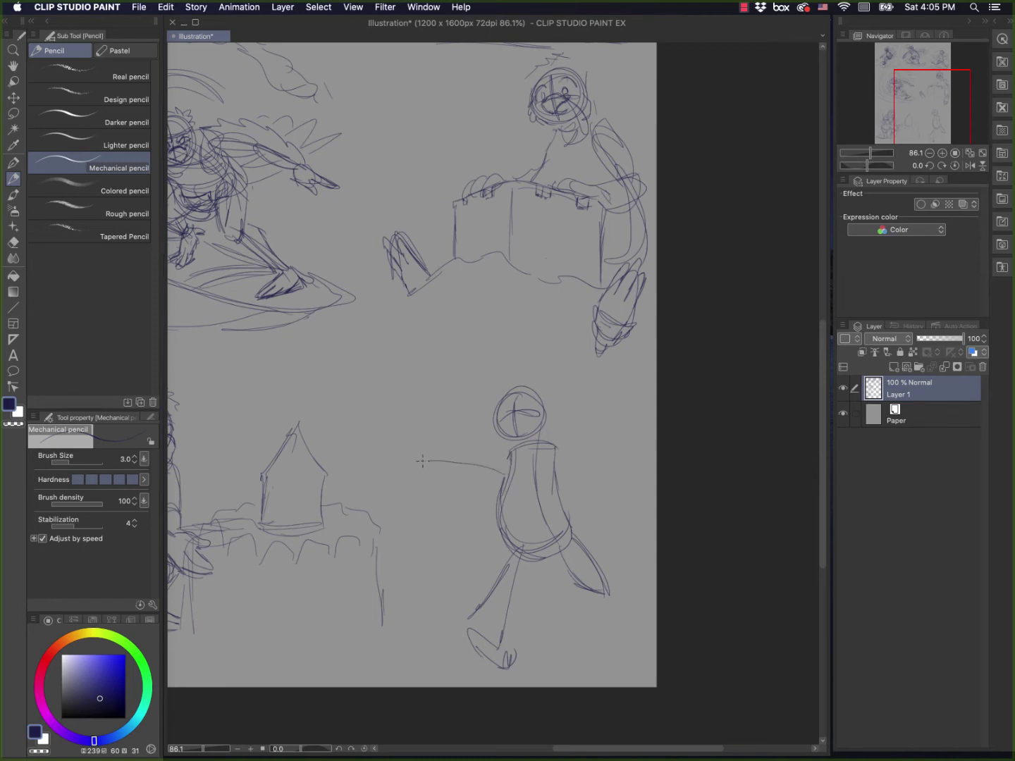
mouse_move(504, 549)
mouse_down()
mouse_move(415, 460)
mouse_move(493, 548)
mouse_up()
drag(409, 471, 497, 471)
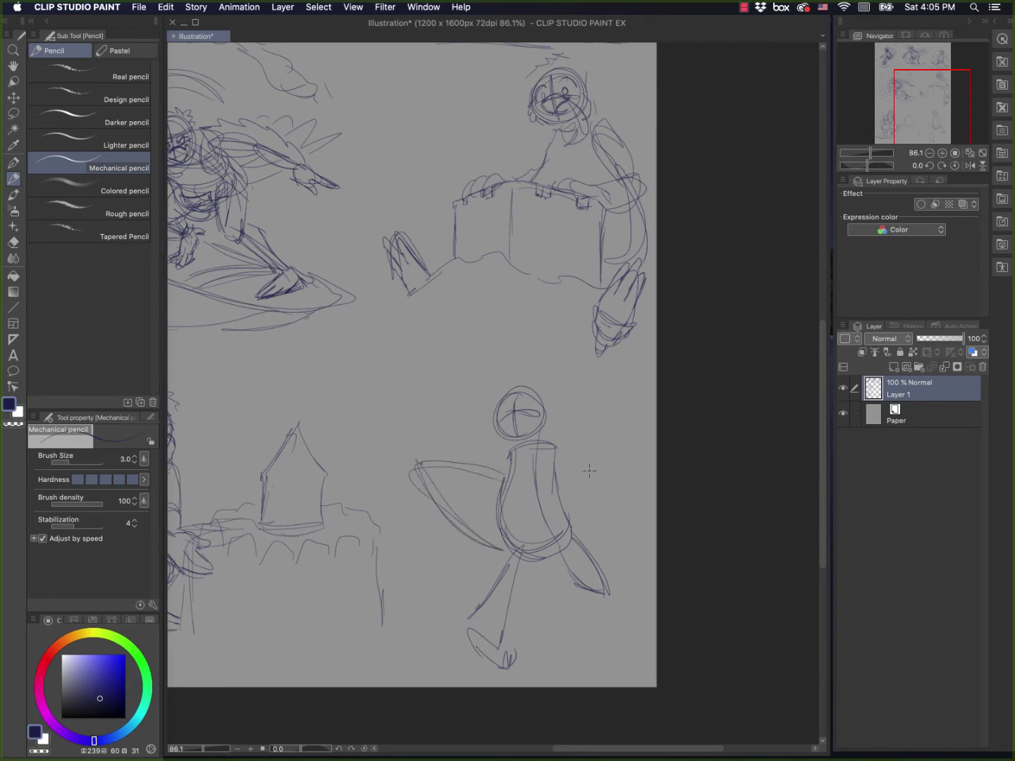
Step: Draw the striding figure's bent arm raised to a clenched fist, with ragged feathers hanging below the elbow
mouse_move(582, 467)
mouse_down()
mouse_move(593, 488)
mouse_move(561, 488)
mouse_up()
mouse_move(564, 494)
mouse_down()
mouse_move(596, 496)
mouse_move(580, 492)
mouse_up()
mouse_move(587, 471)
mouse_down()
mouse_move(592, 505)
mouse_move(610, 496)
mouse_move(605, 480)
mouse_move(562, 479)
mouse_up()
mouse_move(568, 452)
mouse_down()
mouse_move(542, 455)
mouse_move(564, 448)
mouse_move(566, 484)
mouse_move(602, 465)
mouse_move(601, 495)
mouse_move(623, 506)
mouse_up()
mouse_move(584, 431)
mouse_down()
mouse_move(599, 445)
mouse_move(579, 429)
mouse_move(583, 448)
mouse_move(599, 437)
mouse_move(607, 446)
mouse_move(593, 483)
mouse_move(608, 457)
mouse_move(580, 458)
mouse_move(595, 469)
mouse_move(558, 466)
mouse_move(572, 479)
mouse_move(590, 420)
mouse_move(609, 444)
mouse_move(584, 427)
mouse_move(574, 435)
mouse_move(606, 428)
mouse_move(592, 442)
mouse_move(590, 431)
mouse_move(592, 444)
mouse_move(592, 429)
mouse_move(626, 476)
mouse_move(622, 499)
mouse_move(568, 502)
mouse_up()
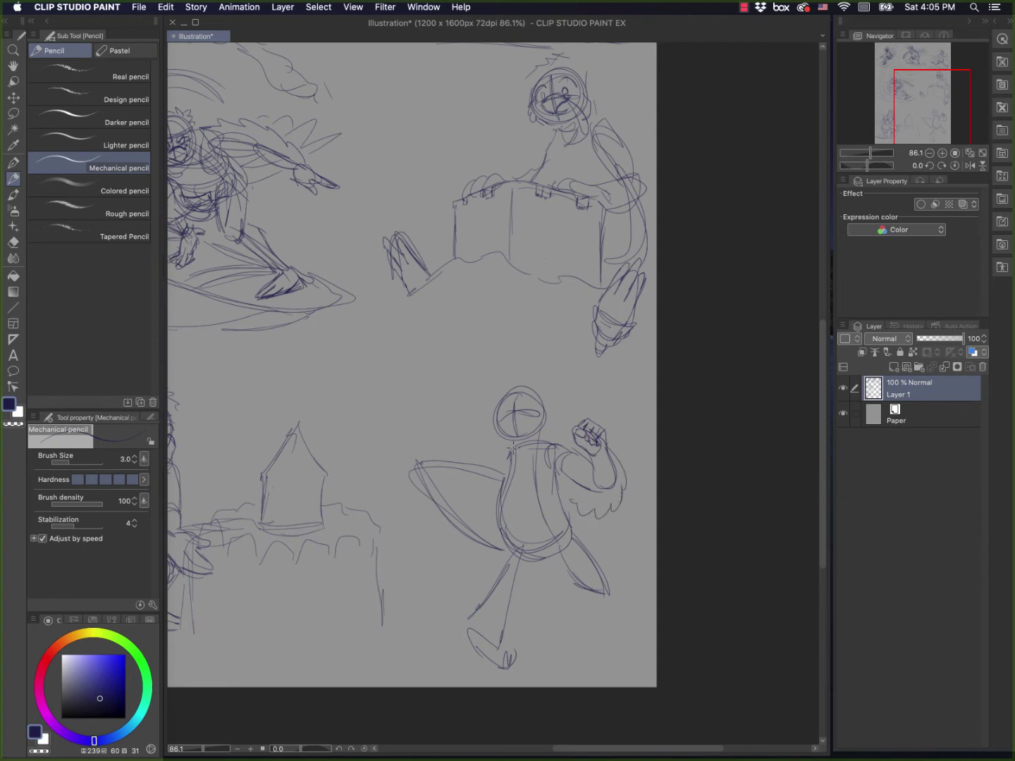
Step: Add the surfboard-side arm and draw the striding turkey's eyes, open beak, wattle and head tuft
drag(503, 450, 493, 466)
drag(499, 455, 497, 469)
drag(467, 533, 485, 550)
mouse_move(517, 405)
mouse_down()
mouse_move(497, 420)
mouse_move(535, 403)
mouse_move(498, 412)
mouse_up()
mouse_move(502, 408)
mouse_down()
mouse_move(511, 392)
mouse_move(511, 404)
mouse_move(527, 402)
mouse_move(519, 406)
mouse_move(529, 396)
mouse_move(556, 422)
mouse_move(544, 415)
mouse_move(518, 431)
mouse_move(507, 383)
mouse_move(542, 375)
mouse_move(544, 404)
mouse_move(500, 432)
mouse_move(513, 443)
mouse_move(553, 415)
mouse_move(526, 452)
mouse_move(558, 498)
mouse_up()
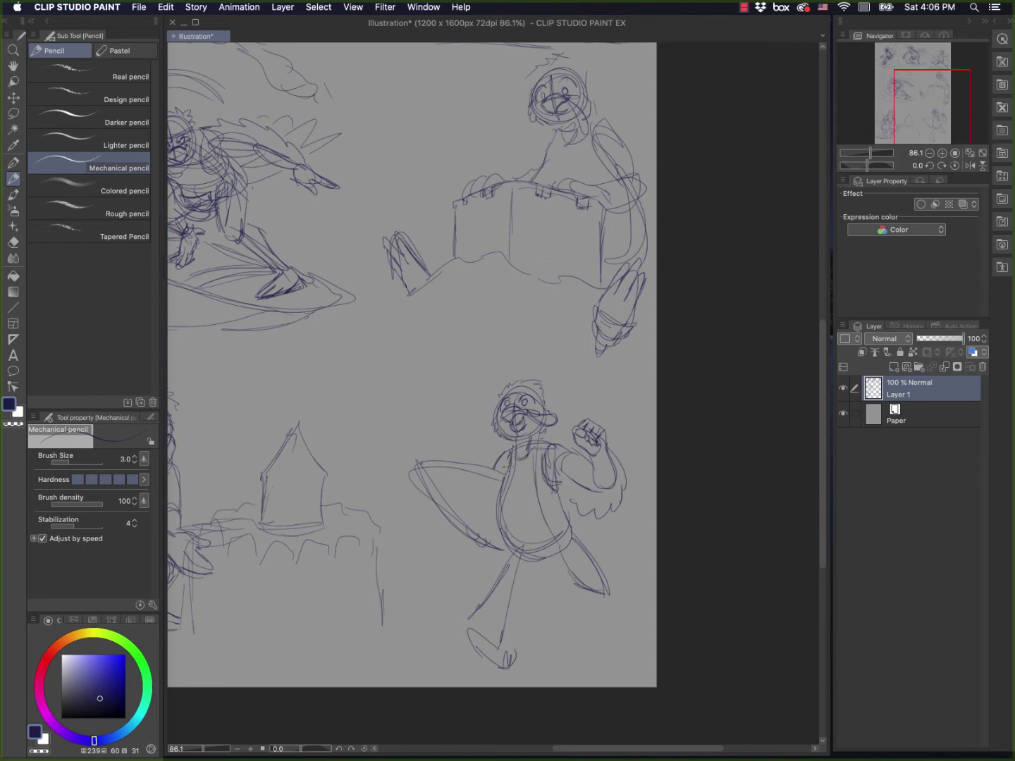
Step: Draw a neckline on the striding turkey's top and a curved band across its lower belly
drag(506, 467, 503, 496)
mouse_move(518, 443)
mouse_down()
mouse_move(508, 466)
mouse_move(559, 437)
mouse_up()
drag(510, 520, 547, 513)
drag(510, 518, 544, 544)
mouse_move(549, 531)
mouse_down()
mouse_move(561, 511)
mouse_move(506, 538)
mouse_move(544, 549)
mouse_move(571, 513)
mouse_move(561, 492)
mouse_up()
drag(568, 501, 576, 508)
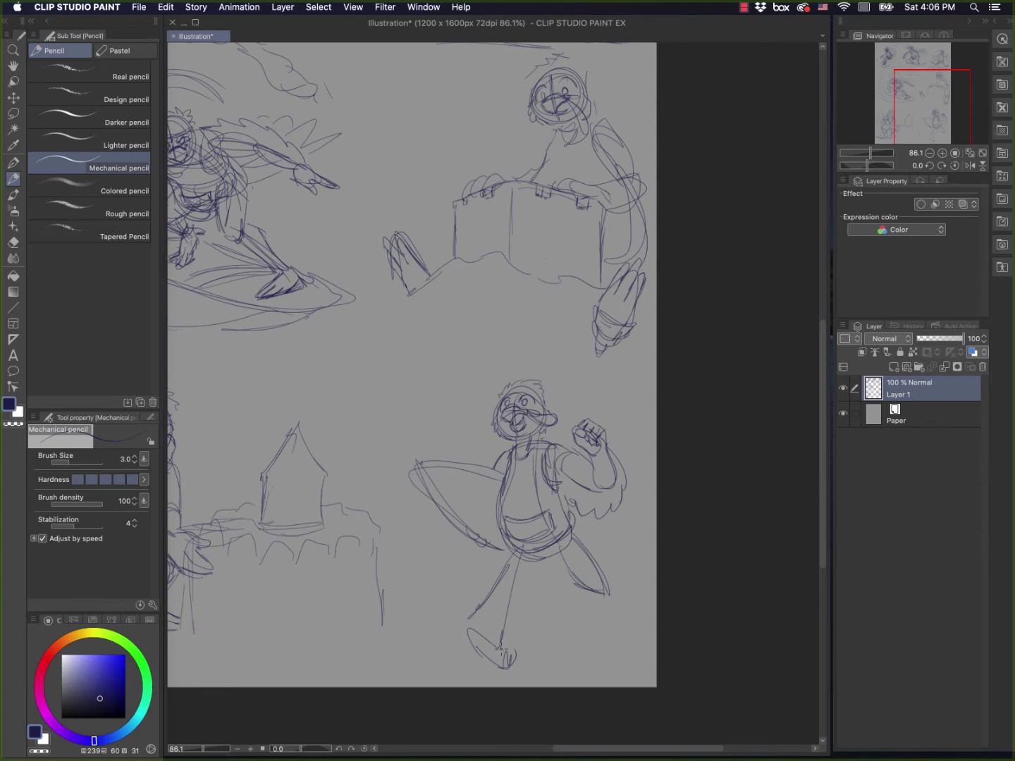
Step: Build up the striding turkey's shorts, knees, lower legs and feet over the rough leg lines
mouse_move(500, 647)
mouse_down()
mouse_move(479, 622)
mouse_move(486, 645)
mouse_move(463, 620)
mouse_move(491, 661)
mouse_move(522, 664)
mouse_move(514, 667)
mouse_up()
drag(509, 606, 500, 631)
mouse_move(516, 575)
mouse_down()
mouse_move(503, 614)
mouse_move(518, 616)
mouse_move(514, 645)
mouse_up()
mouse_move(542, 552)
mouse_down()
mouse_move(523, 590)
mouse_move(498, 597)
mouse_up()
drag(507, 602, 525, 592)
mouse_move(535, 572)
mouse_down()
mouse_move(528, 582)
mouse_move(504, 573)
mouse_move(525, 604)
mouse_move(539, 562)
mouse_move(535, 572)
mouse_up()
mouse_move(548, 561)
mouse_down()
mouse_move(533, 585)
mouse_move(550, 561)
mouse_move(581, 568)
mouse_move(572, 566)
mouse_up()
mouse_move(558, 557)
mouse_down()
mouse_move(570, 552)
mouse_move(605, 573)
mouse_move(606, 585)
mouse_move(588, 580)
mouse_move(596, 592)
mouse_move(587, 596)
mouse_move(609, 620)
mouse_move(619, 606)
mouse_move(602, 594)
mouse_up()
drag(602, 596, 615, 613)
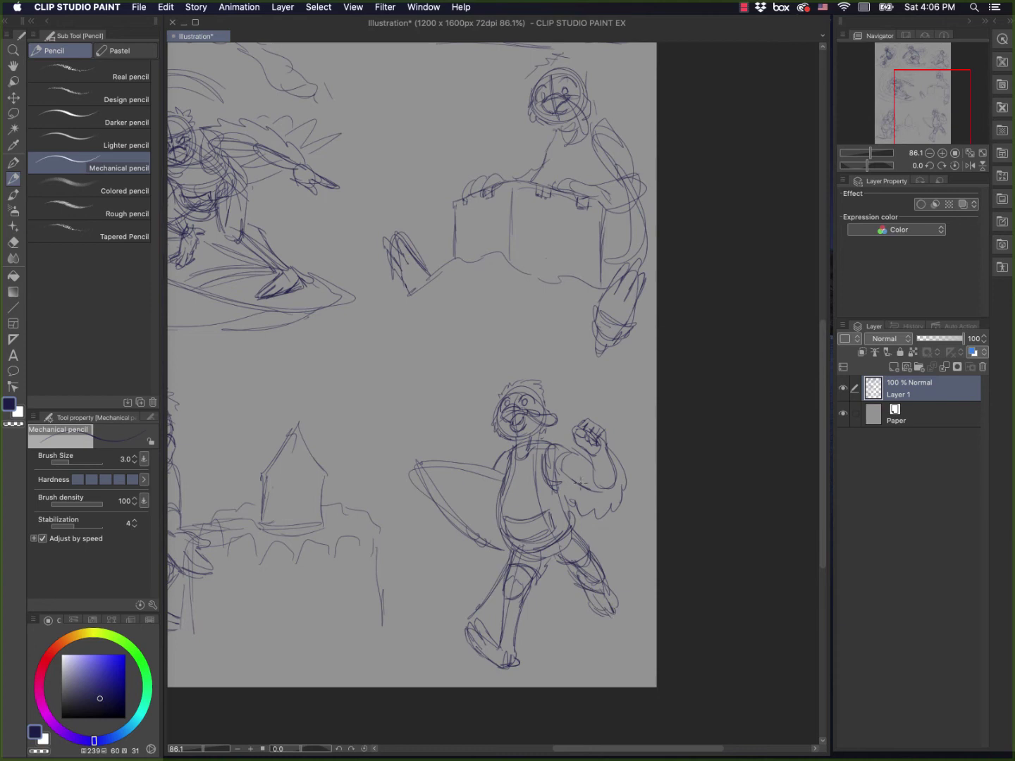
Step: Add loose horizontal ground strokes beneath the striding turkey's feet
drag(490, 667, 507, 662)
mouse_move(596, 664)
mouse_down()
mouse_move(565, 662)
mouse_move(628, 658)
mouse_move(521, 656)
mouse_up()
drag(544, 644, 597, 643)
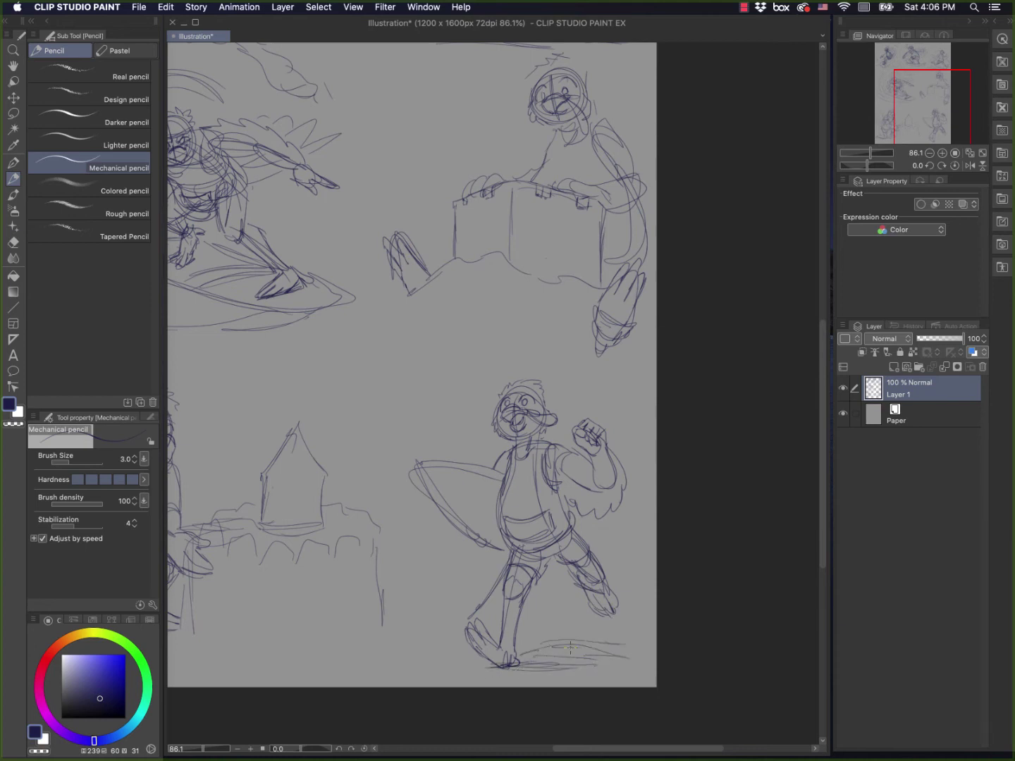
drag(520, 642, 558, 638)
Step: Fan long tail feathers out behind the striding turkey on both sides of its body
drag(597, 548, 639, 493)
mouse_move(648, 434)
mouse_down()
mouse_move(632, 493)
mouse_move(629, 472)
mouse_up()
drag(639, 409, 626, 451)
drag(622, 433, 611, 453)
drag(619, 398, 603, 453)
drag(582, 397, 573, 422)
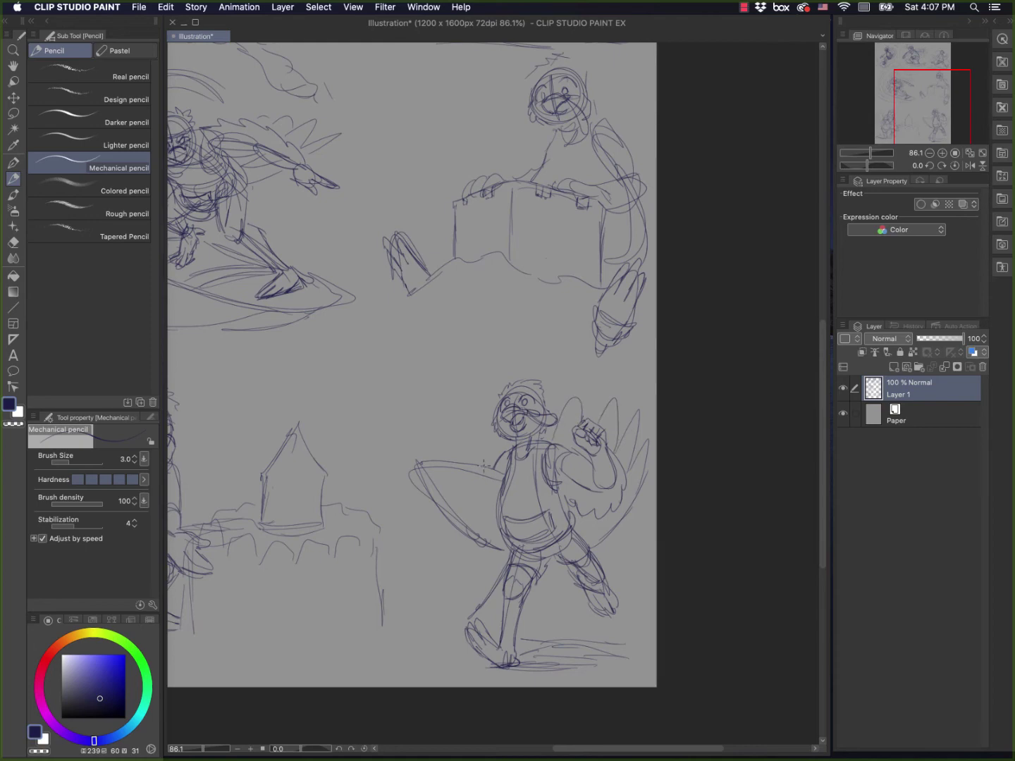
mouse_move(474, 425)
mouse_down()
mouse_move(459, 465)
mouse_move(473, 468)
mouse_up()
drag(487, 406, 478, 430)
Step: Flip the whole canvas horizontally
scroll(485, 409, down, 4)
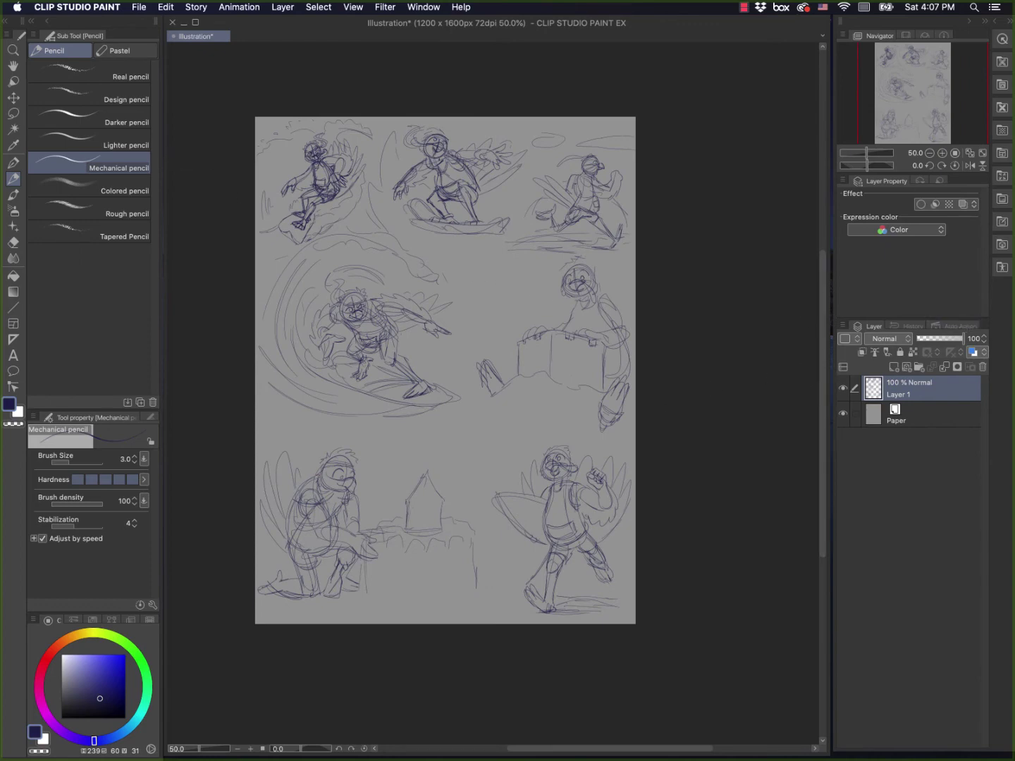
click(166, 9)
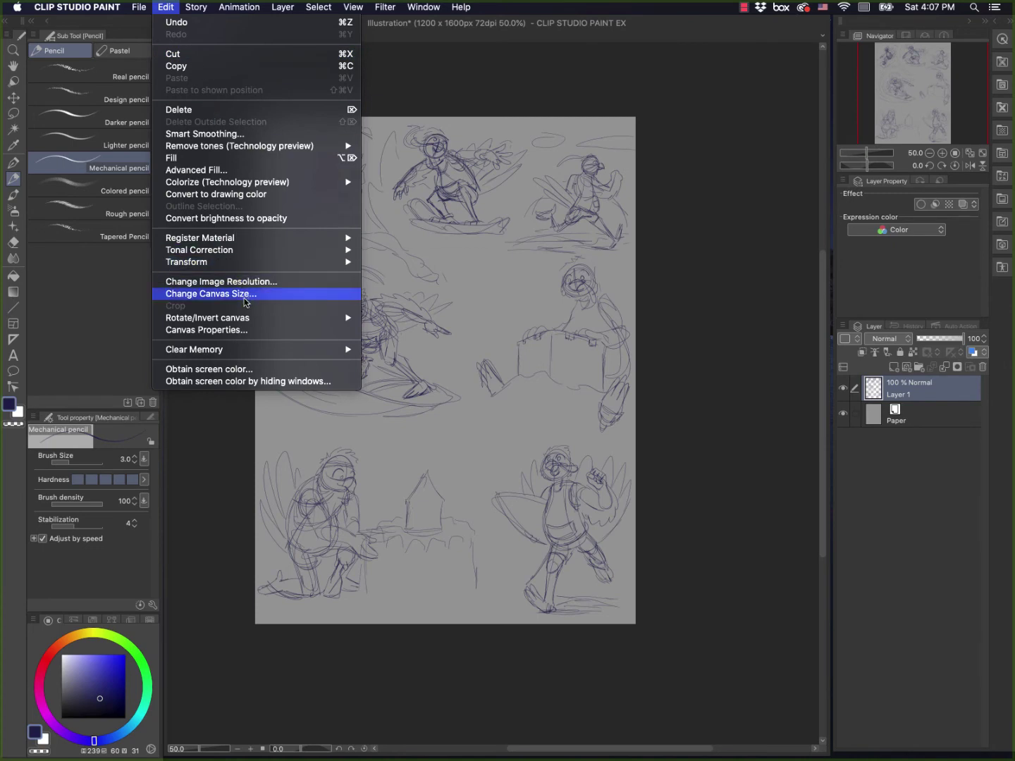
mouse_move(244, 319)
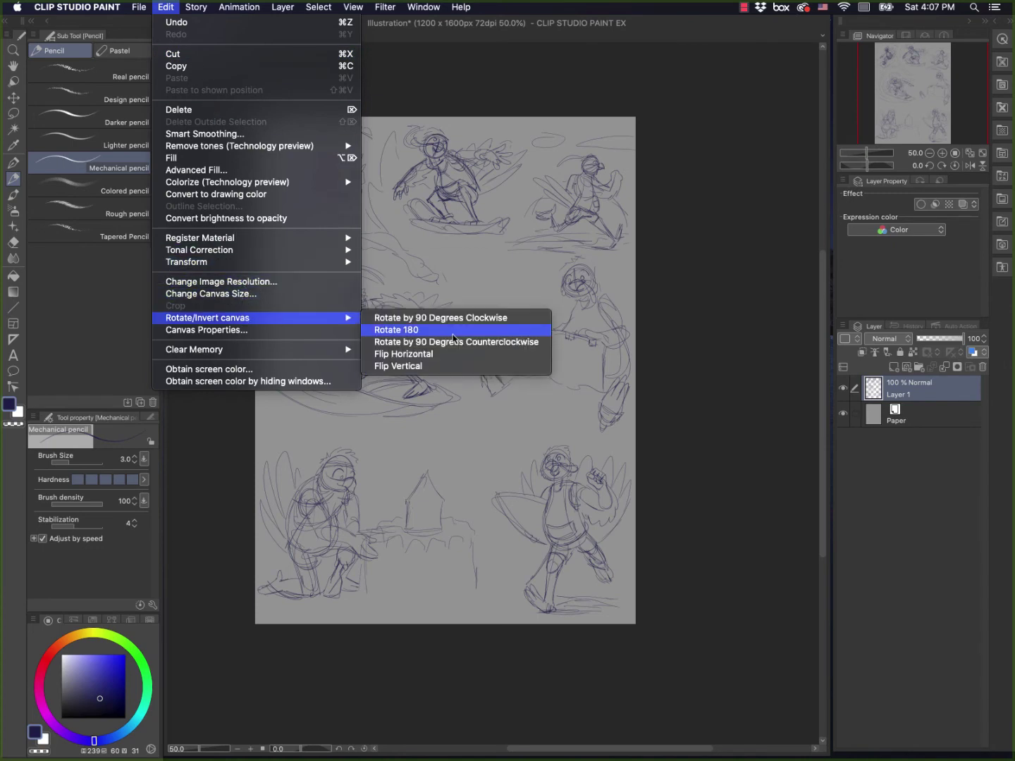
click(447, 353)
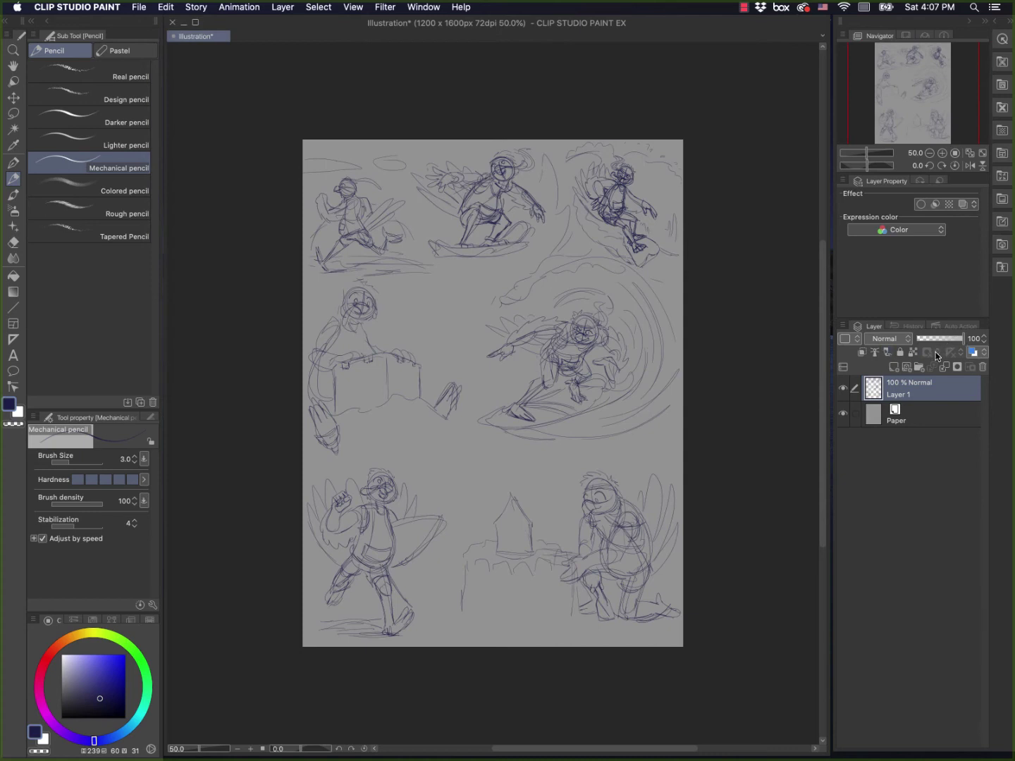
Step: Lower the sketch layer's opacity to 27% and create a new layer above it
drag(947, 339, 931, 340)
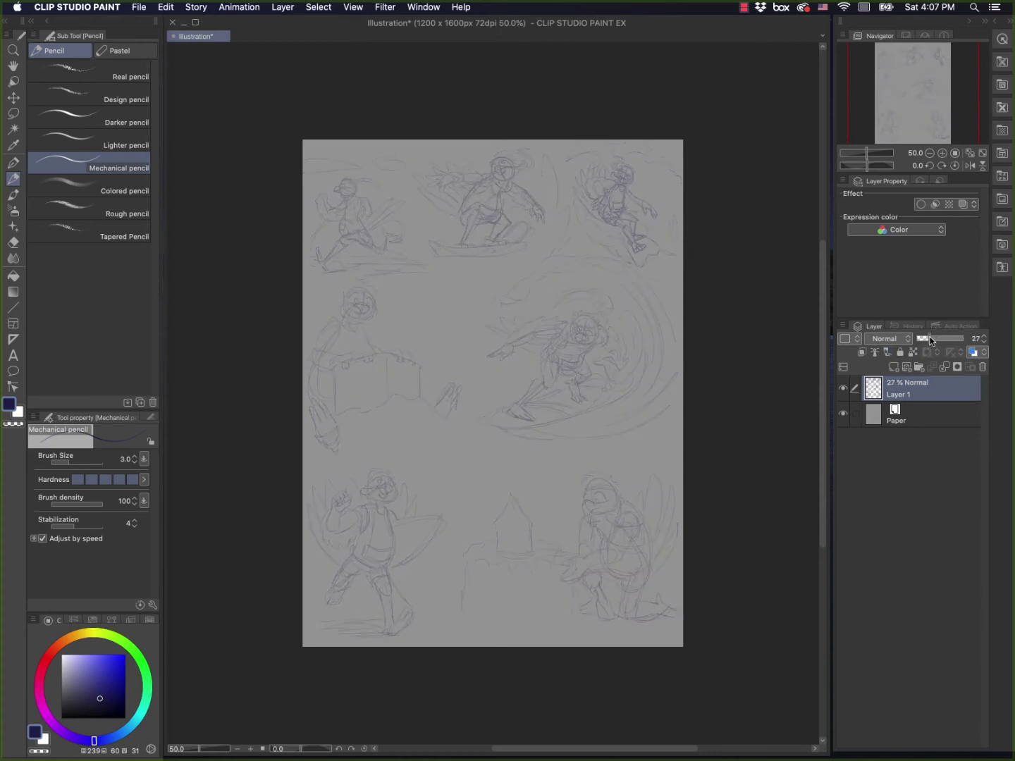
click(893, 366)
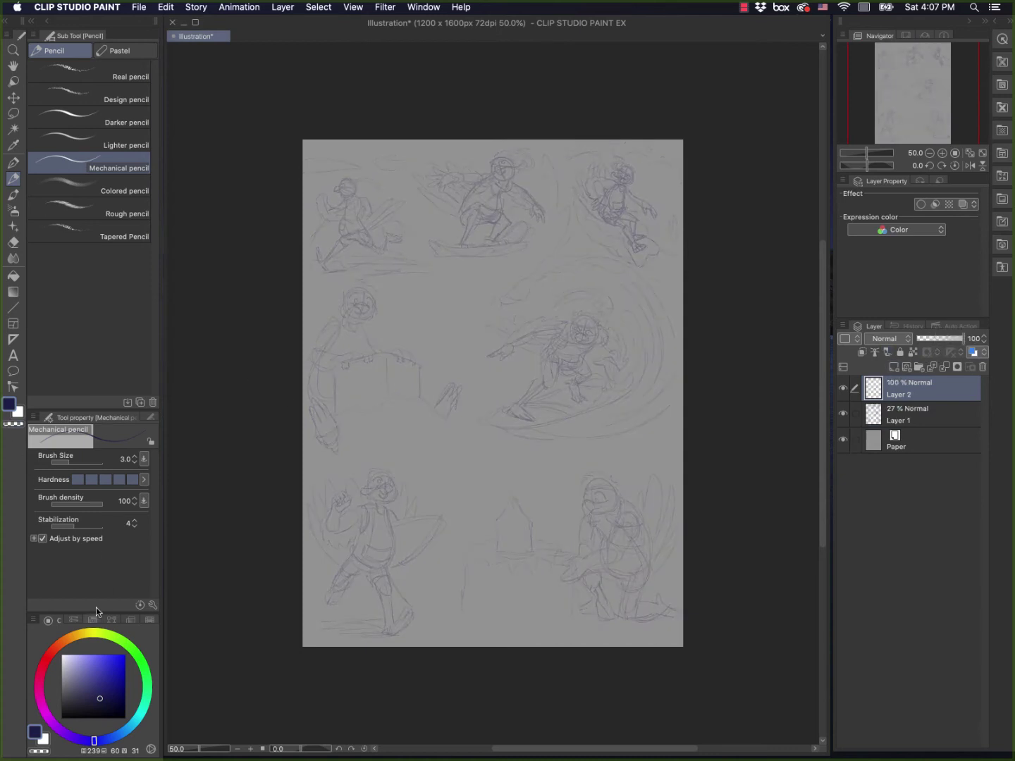
click(42, 666)
click(126, 684)
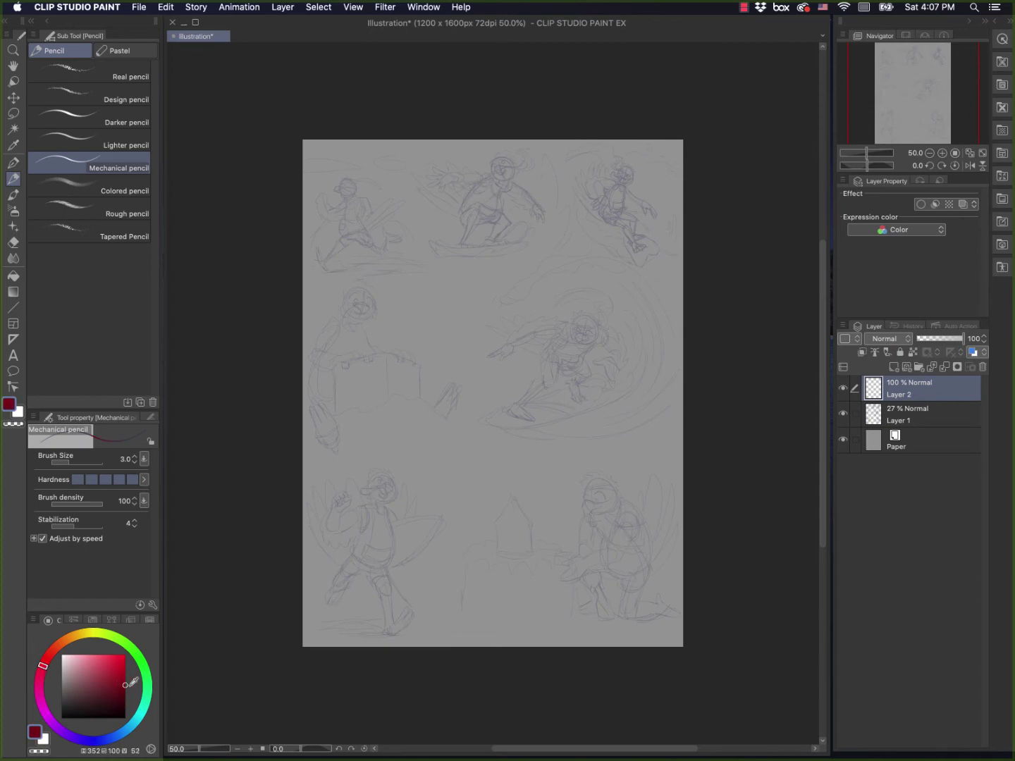
scroll(403, 175, up, 5)
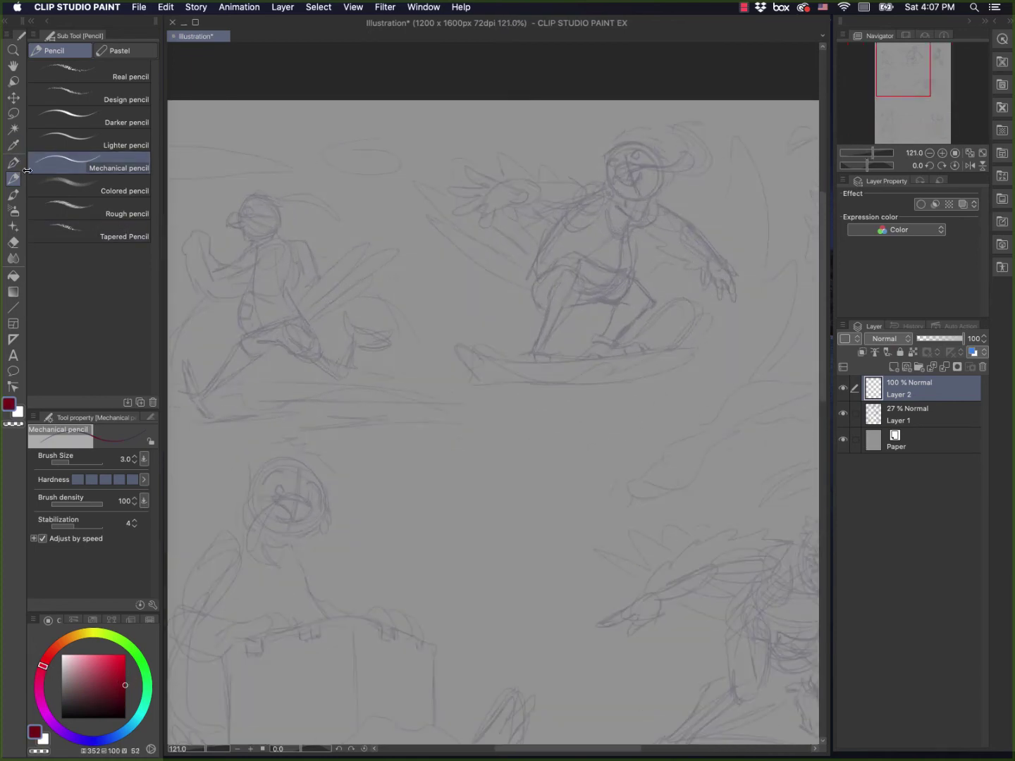
scroll(372, 281, up, 2)
drag(365, 285, 493, 351)
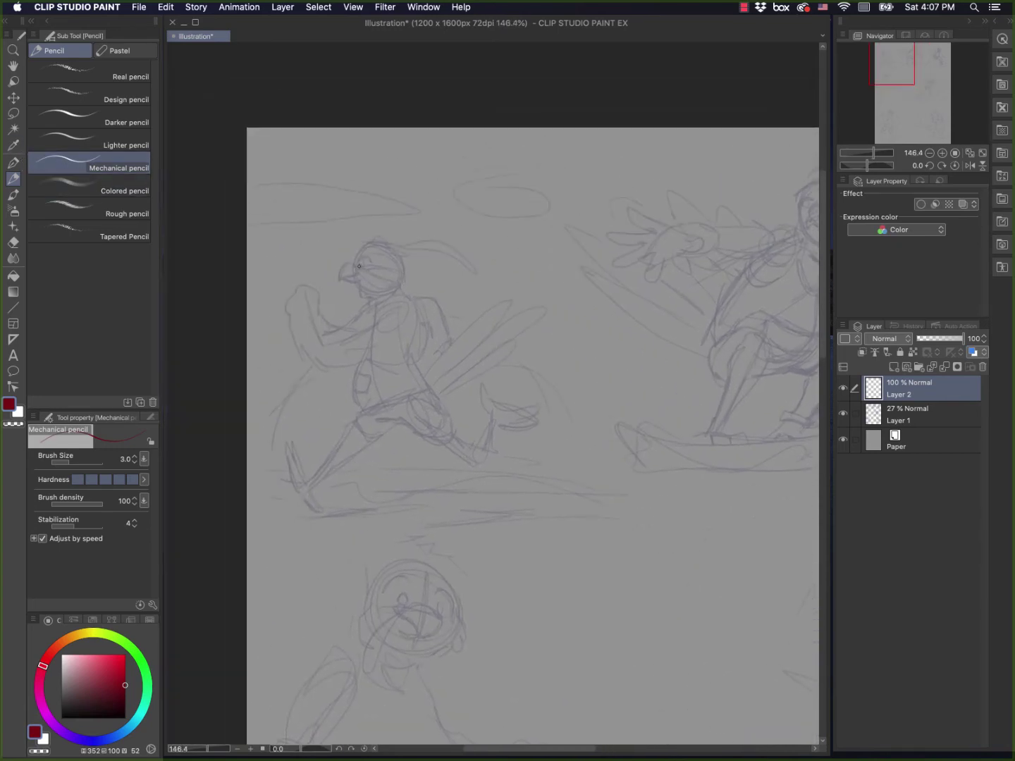
drag(359, 266, 341, 280)
key(super+z)
Step: Set the drawing colour to black and draw the running turkey's eye, beak and curved cheek line over the faded sketch
click(126, 718)
scroll(375, 270, up, 3)
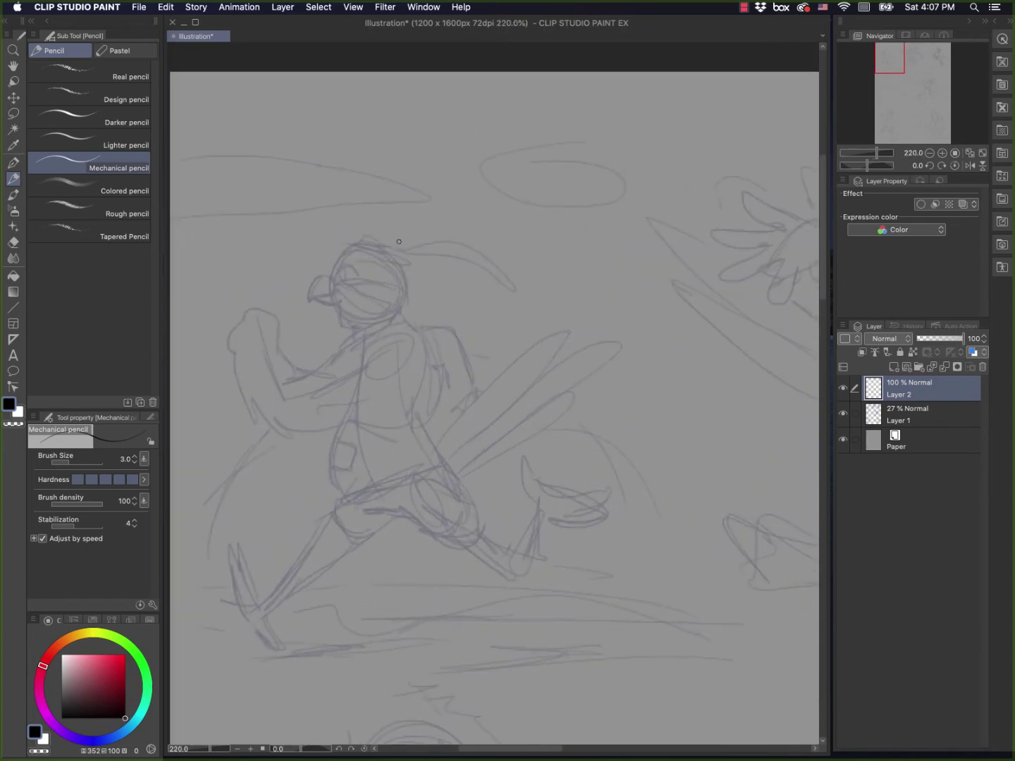
mouse_move(342, 266)
mouse_down()
mouse_move(349, 282)
mouse_move(339, 258)
mouse_move(308, 303)
mouse_move(336, 294)
mouse_move(396, 303)
mouse_up()
drag(317, 300, 333, 305)
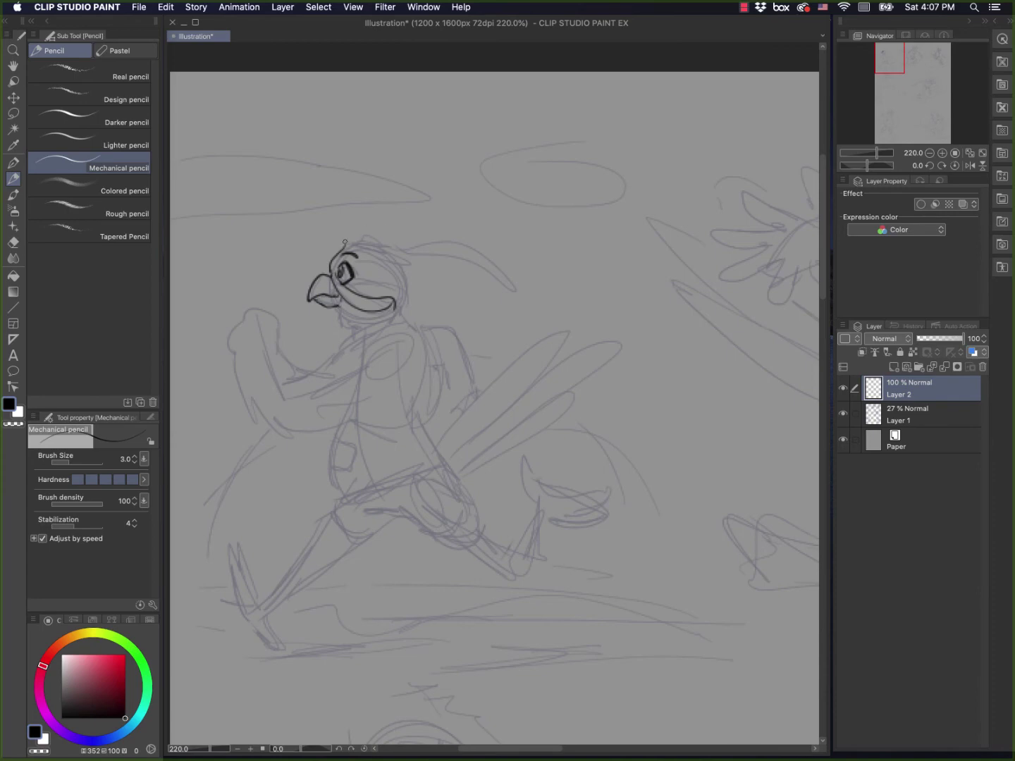
Step: Outline the running turkey's head, neck and jaw, adding a headband and a swept-back head tuft
mouse_move(327, 259)
mouse_down()
mouse_move(352, 243)
mouse_move(402, 251)
mouse_up()
mouse_move(342, 247)
mouse_down()
mouse_move(393, 242)
mouse_move(405, 256)
mouse_move(405, 309)
mouse_up()
drag(408, 300, 402, 315)
mouse_move(342, 302)
mouse_down()
mouse_move(389, 320)
mouse_move(354, 320)
mouse_move(360, 337)
mouse_move(385, 333)
mouse_up()
drag(357, 344, 371, 342)
mouse_move(341, 244)
mouse_down()
mouse_move(384, 225)
mouse_move(419, 241)
mouse_move(407, 257)
mouse_up()
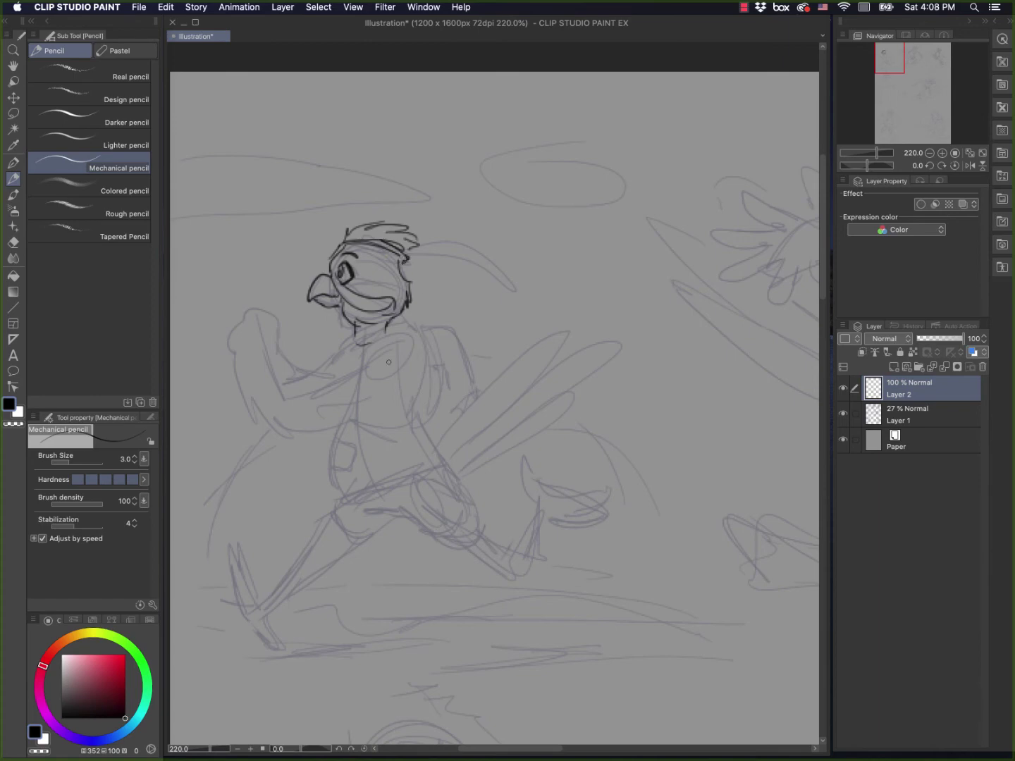
Step: Draw the running turkey's shoulder line and raised front arm with its fist and trailing feathers
mouse_move(356, 340)
mouse_down()
mouse_move(399, 335)
mouse_move(317, 371)
mouse_move(331, 378)
mouse_up()
mouse_move(283, 341)
mouse_down()
mouse_move(317, 373)
mouse_move(280, 344)
mouse_move(276, 324)
mouse_up()
click(320, 382)
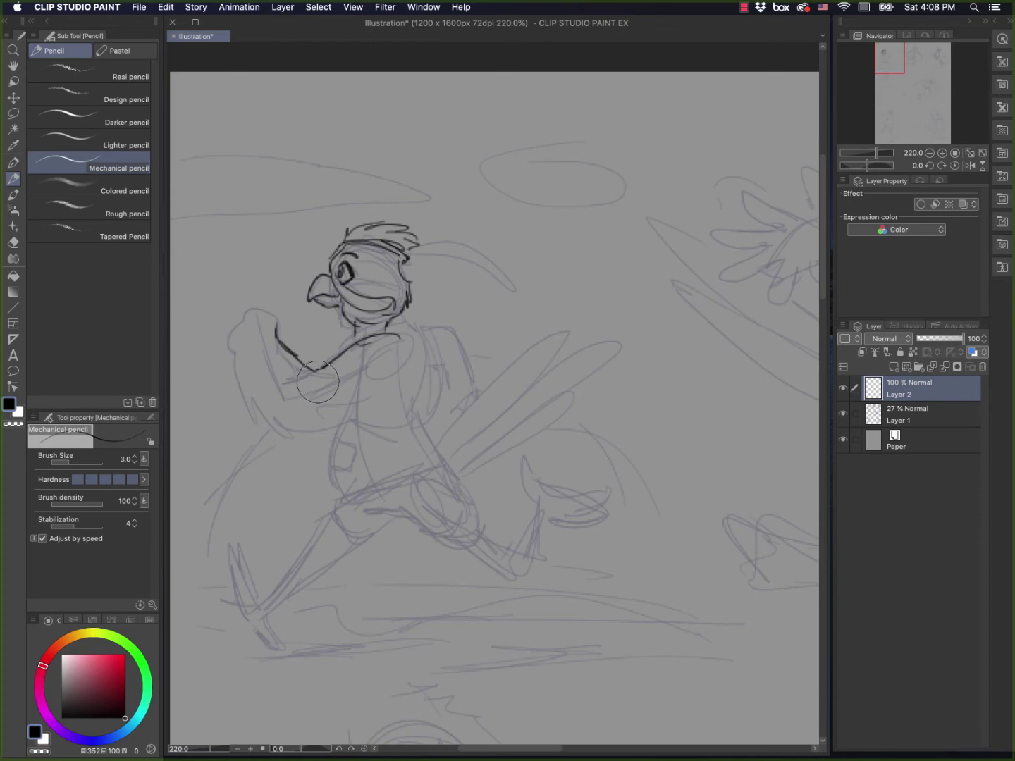
mouse_move(325, 369)
mouse_down()
mouse_move(297, 373)
mouse_move(244, 306)
mouse_move(233, 360)
mouse_move(238, 408)
mouse_up()
mouse_move(239, 304)
mouse_down()
mouse_move(229, 327)
mouse_move(276, 308)
mouse_move(257, 308)
mouse_move(227, 341)
mouse_move(283, 445)
mouse_move(360, 454)
mouse_move(407, 409)
mouse_up()
Step: Outline the running turkey's back and belly, add a waistband, and touch up the front of the neck
mouse_move(391, 335)
mouse_down()
mouse_move(421, 356)
mouse_move(422, 429)
mouse_up()
drag(329, 463, 339, 500)
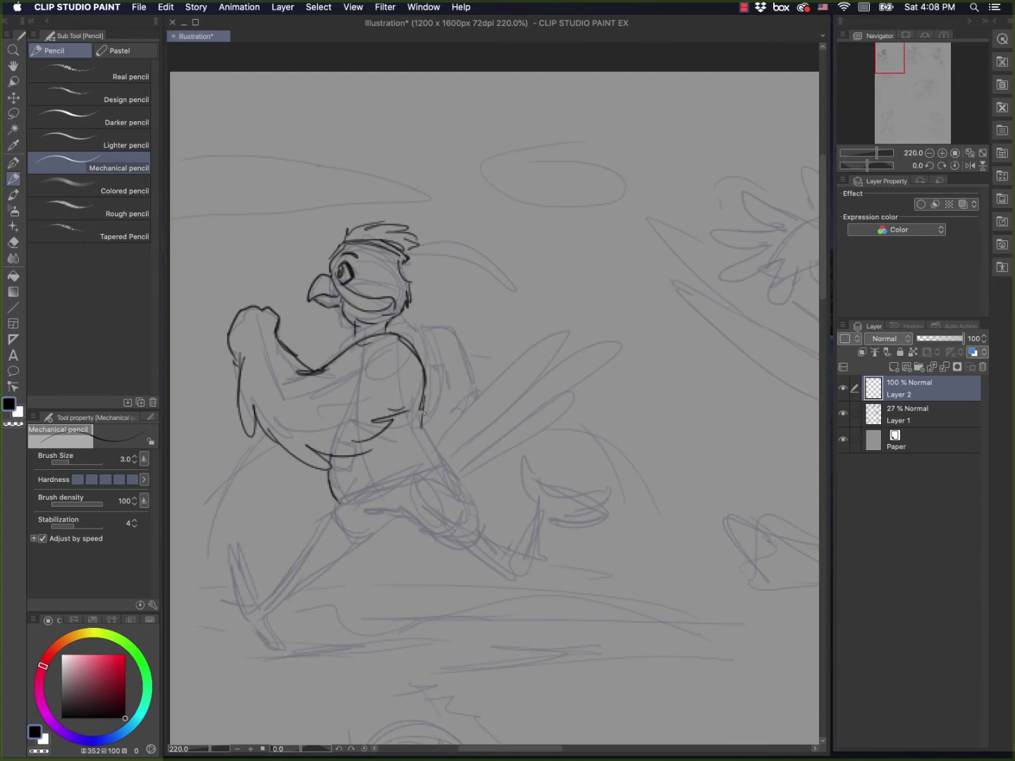
drag(422, 414, 443, 470)
mouse_move(345, 494)
mouse_down()
mouse_move(356, 491)
mouse_move(336, 497)
mouse_move(451, 468)
mouse_up()
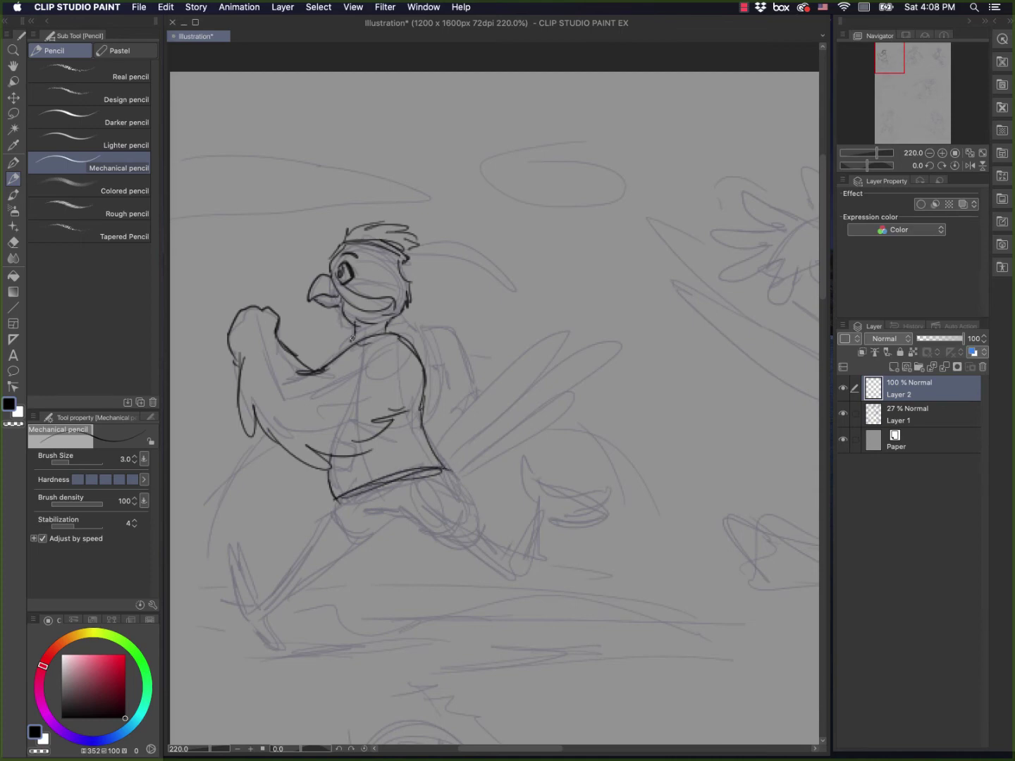
drag(358, 320, 350, 346)
Step: Draw both legs of the running turkey's shorts below the waistband, including the crotch fold and hems
mouse_move(364, 517)
mouse_down()
mouse_move(412, 521)
mouse_move(458, 551)
mouse_move(480, 507)
mouse_move(472, 493)
mouse_up()
drag(444, 465, 482, 520)
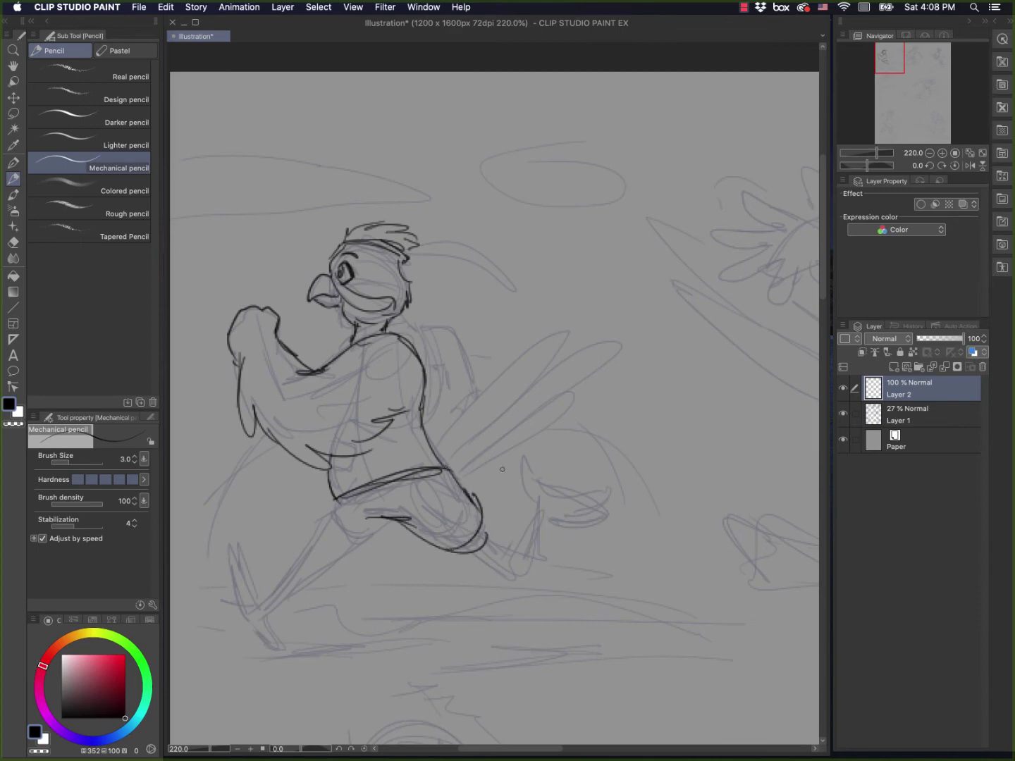
mouse_move(335, 498)
mouse_down()
mouse_move(315, 535)
mouse_move(330, 547)
mouse_move(405, 522)
mouse_up()
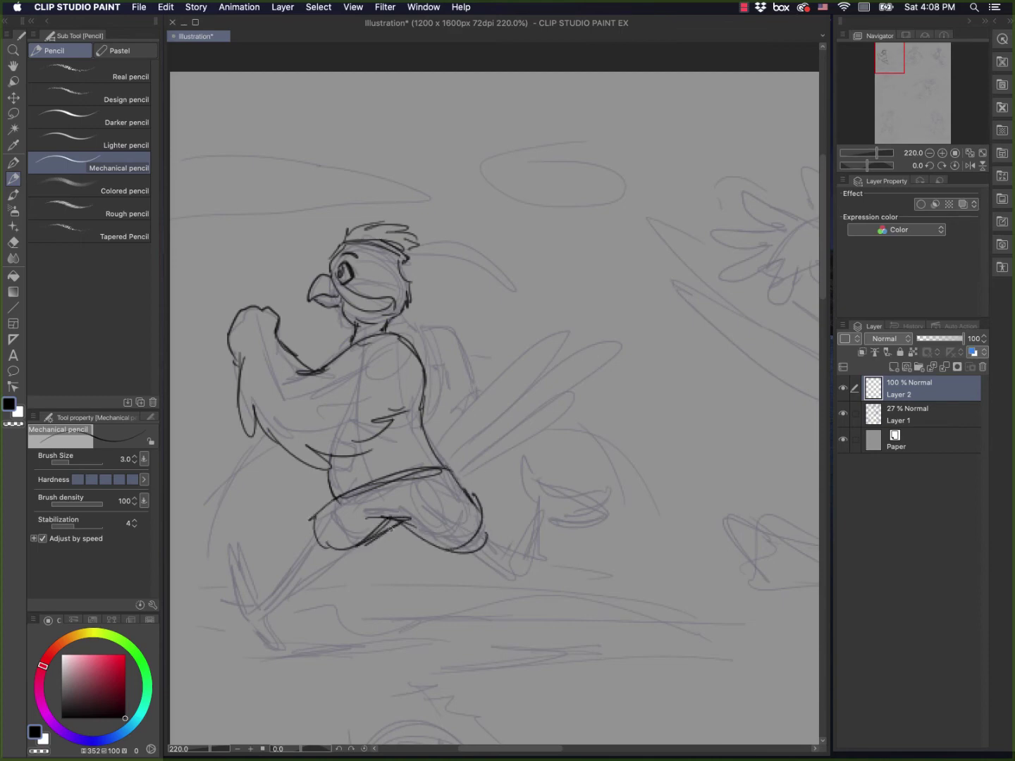
drag(314, 521, 379, 540)
Step: Draw the running turkey's bare front and back legs below the shorts, ending in splayed-toe feet
drag(315, 520, 261, 603)
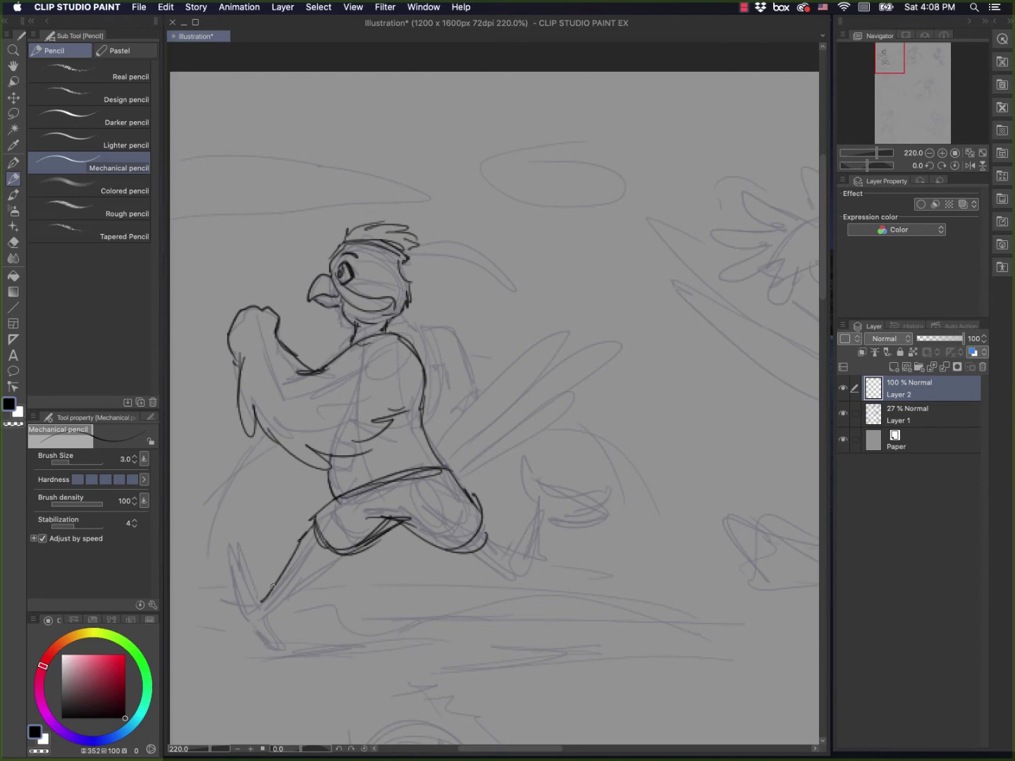
mouse_move(339, 553)
mouse_down()
mouse_move(323, 559)
mouse_move(281, 618)
mouse_up()
drag(451, 549, 504, 568)
drag(482, 522, 504, 550)
mouse_move(496, 567)
mouse_down()
mouse_move(532, 523)
mouse_move(521, 468)
mouse_move(544, 504)
mouse_move(542, 534)
mouse_move(562, 540)
mouse_move(534, 528)
mouse_move(572, 540)
mouse_move(545, 529)
mouse_move(573, 529)
mouse_move(523, 500)
mouse_move(530, 478)
mouse_up()
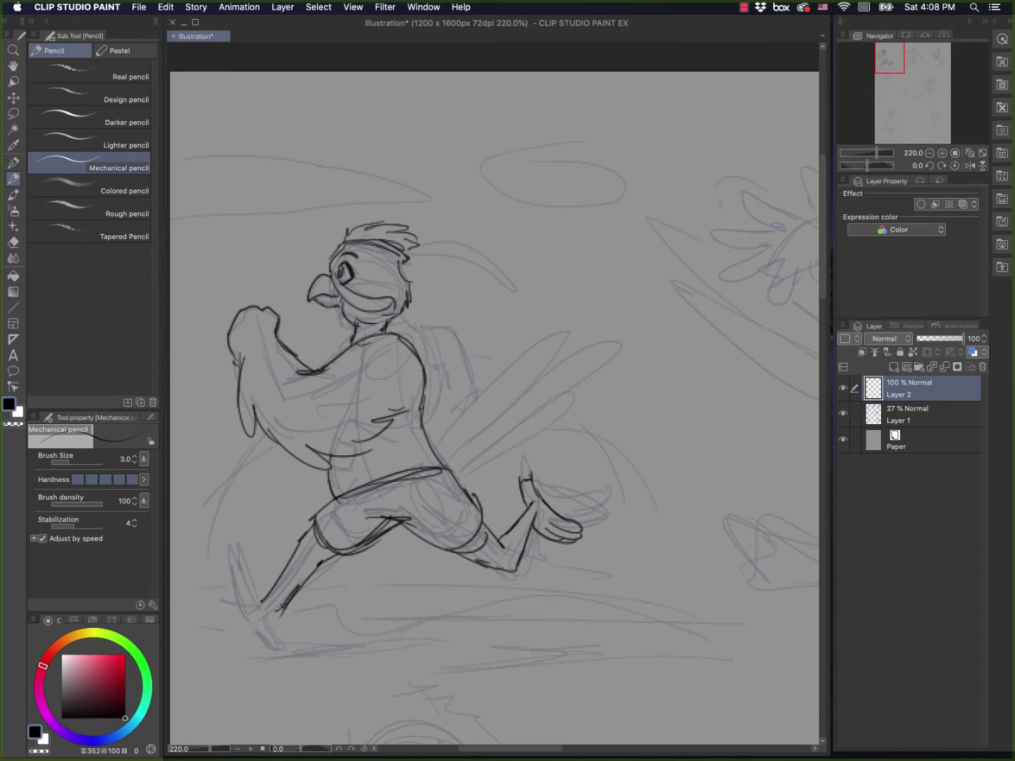
mouse_move(282, 607)
mouse_down()
mouse_move(274, 618)
mouse_move(284, 650)
mouse_move(245, 616)
mouse_move(227, 569)
mouse_move(241, 596)
mouse_move(237, 562)
mouse_move(249, 580)
mouse_move(259, 564)
mouse_move(274, 618)
mouse_move(264, 637)
mouse_move(288, 627)
mouse_move(269, 619)
mouse_move(289, 630)
mouse_move(255, 625)
mouse_up()
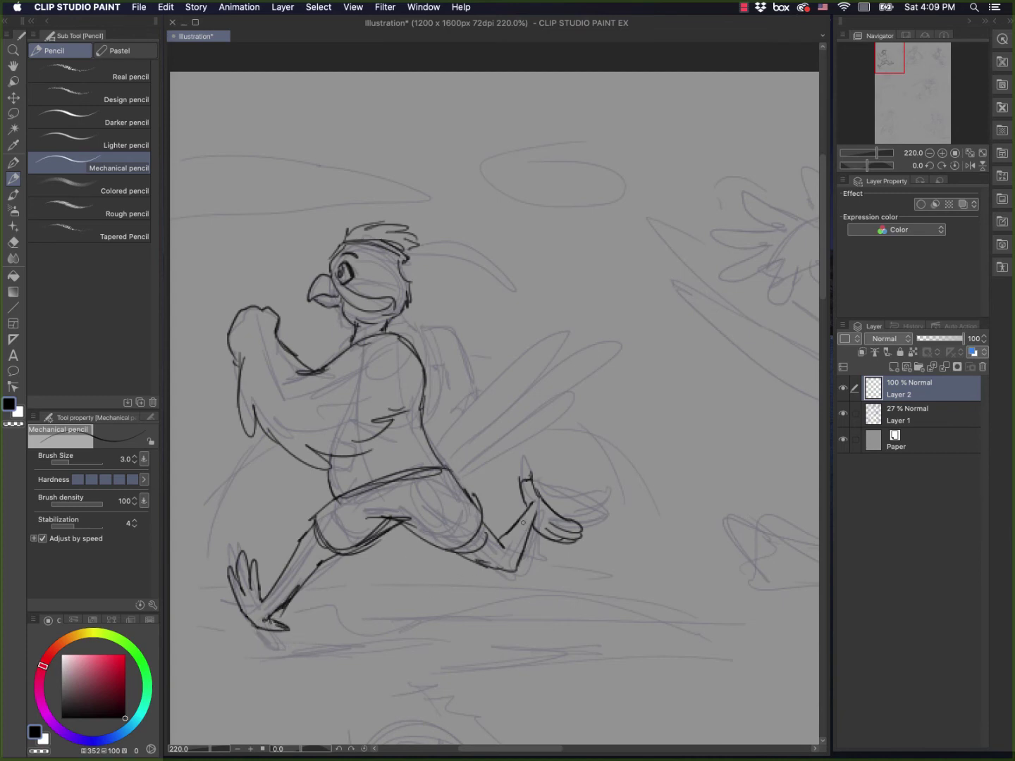
Step: Draw a fan of long tail feathers rising behind the running turkey's waistband
mouse_move(438, 458)
mouse_down()
mouse_move(493, 396)
mouse_move(462, 459)
mouse_move(504, 415)
mouse_up()
mouse_move(569, 357)
mouse_down()
mouse_move(618, 354)
mouse_move(480, 451)
mouse_move(530, 431)
mouse_move(444, 478)
mouse_move(593, 345)
mouse_up()
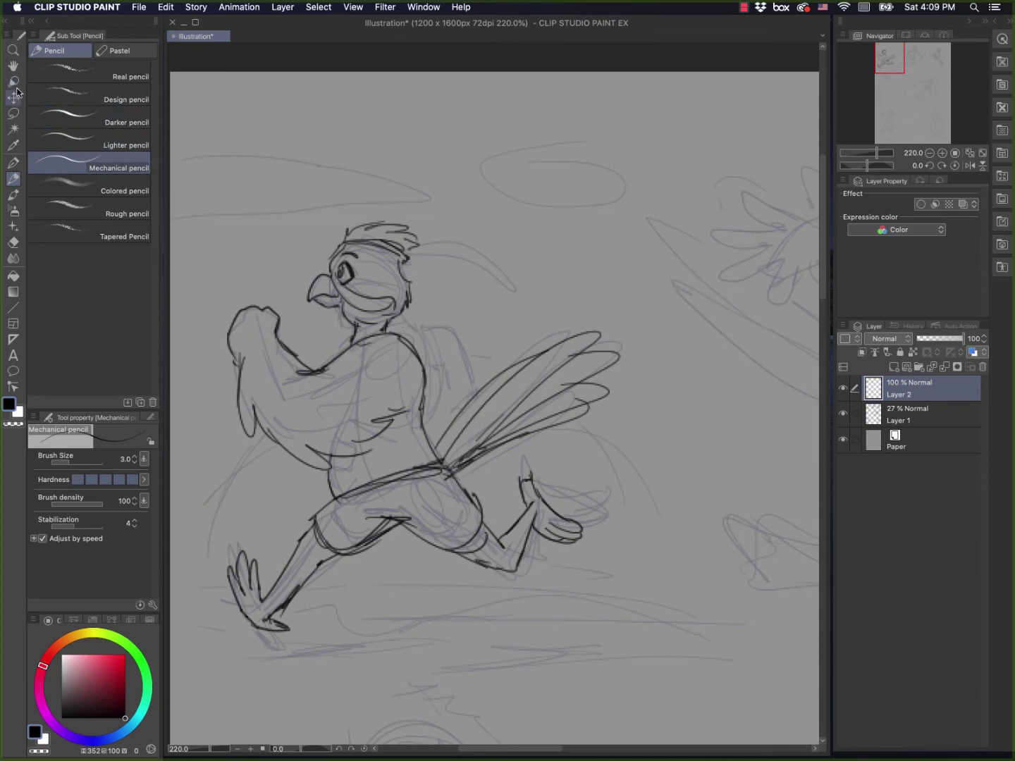
Step: Lasso the running turkey's raised front arm, shift it slightly forward away from the body, and clear the selection
click(13, 114)
mouse_move(414, 422)
mouse_down()
mouse_move(417, 361)
mouse_move(374, 341)
mouse_move(212, 320)
mouse_move(309, 479)
mouse_move(391, 453)
mouse_move(365, 413)
mouse_up()
key(k)
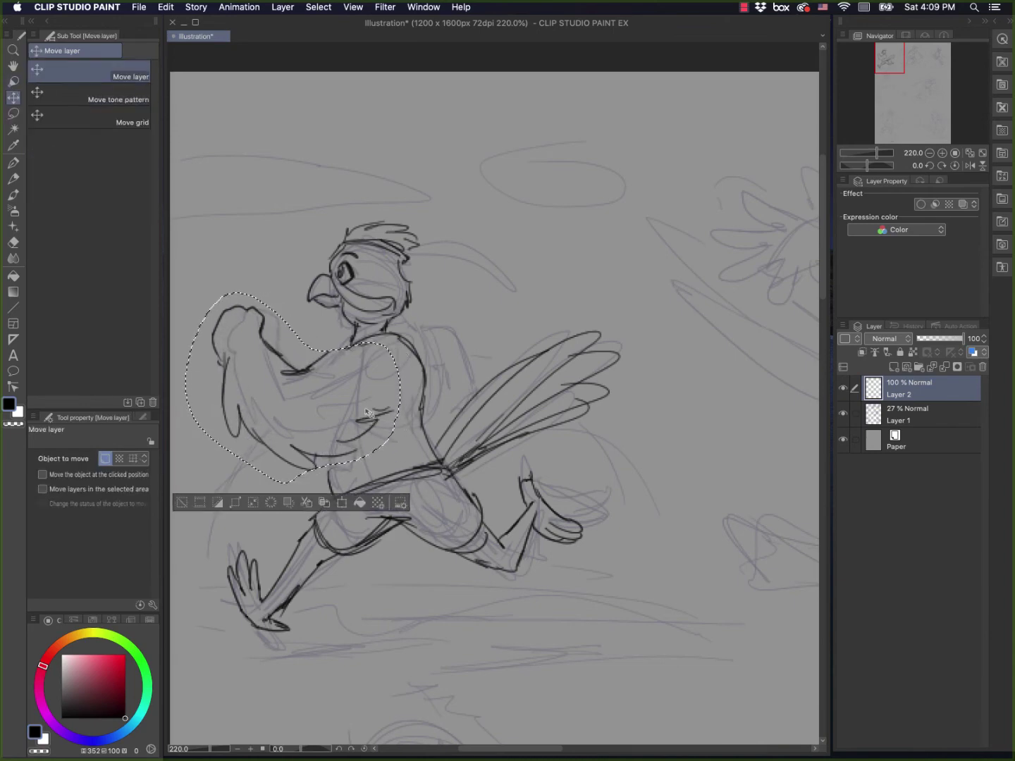
key(super+d)
Step: With the Mechanical pencil, close the gap in the shoulder line and complete the feather and belly edges beneath the moved arm
click(13, 162)
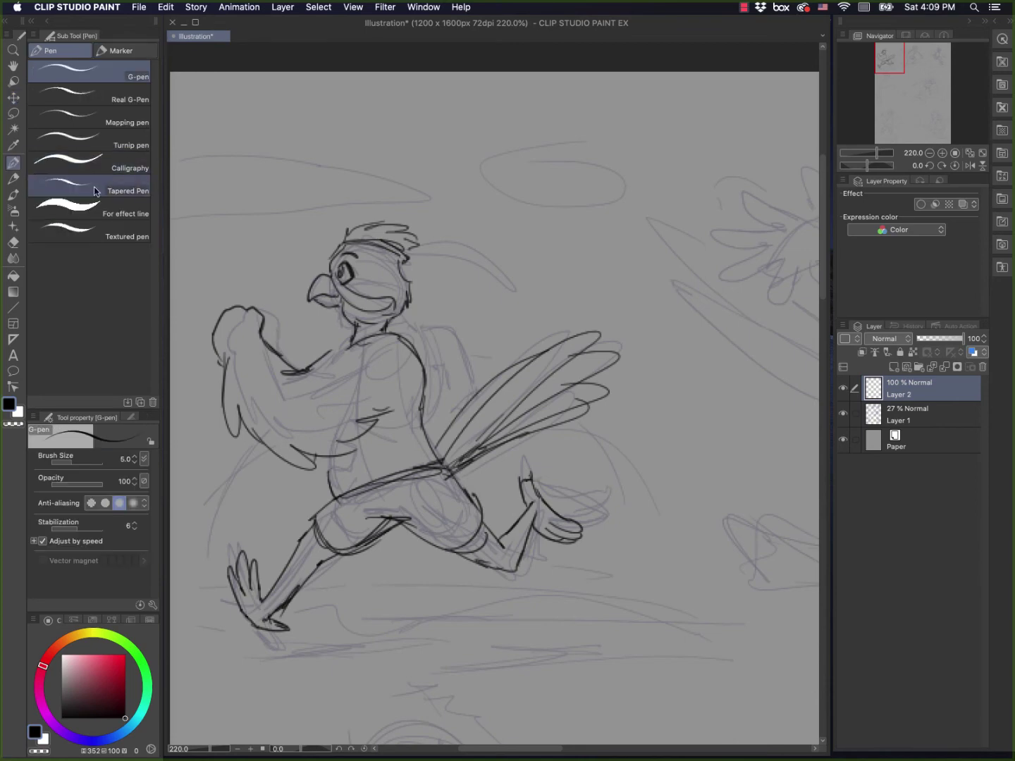
click(12, 178)
drag(310, 369, 364, 339)
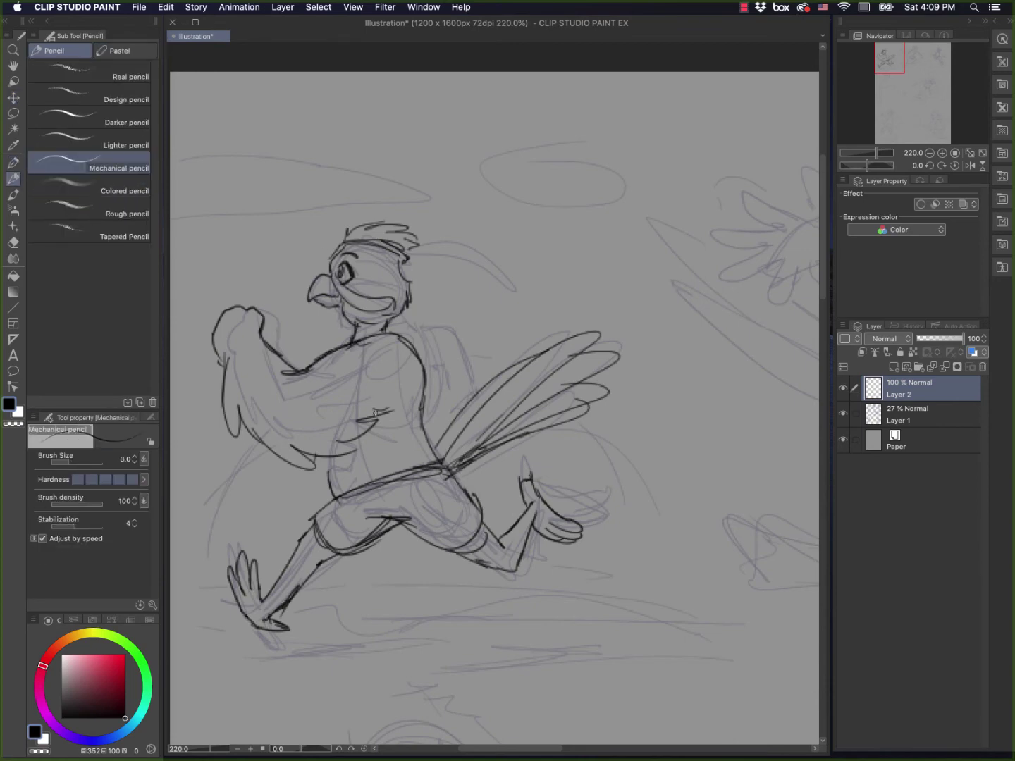
drag(375, 412, 386, 396)
mouse_move(331, 462)
mouse_down()
mouse_move(330, 483)
mouse_move(365, 465)
mouse_move(362, 443)
mouse_move(348, 444)
mouse_move(359, 470)
mouse_up()
Step: Draw the running turkey's armhole and back arm, plus the headband tail streaming behind the head
mouse_move(368, 341)
mouse_down()
mouse_move(392, 402)
mouse_move(394, 359)
mouse_move(478, 359)
mouse_move(473, 393)
mouse_up()
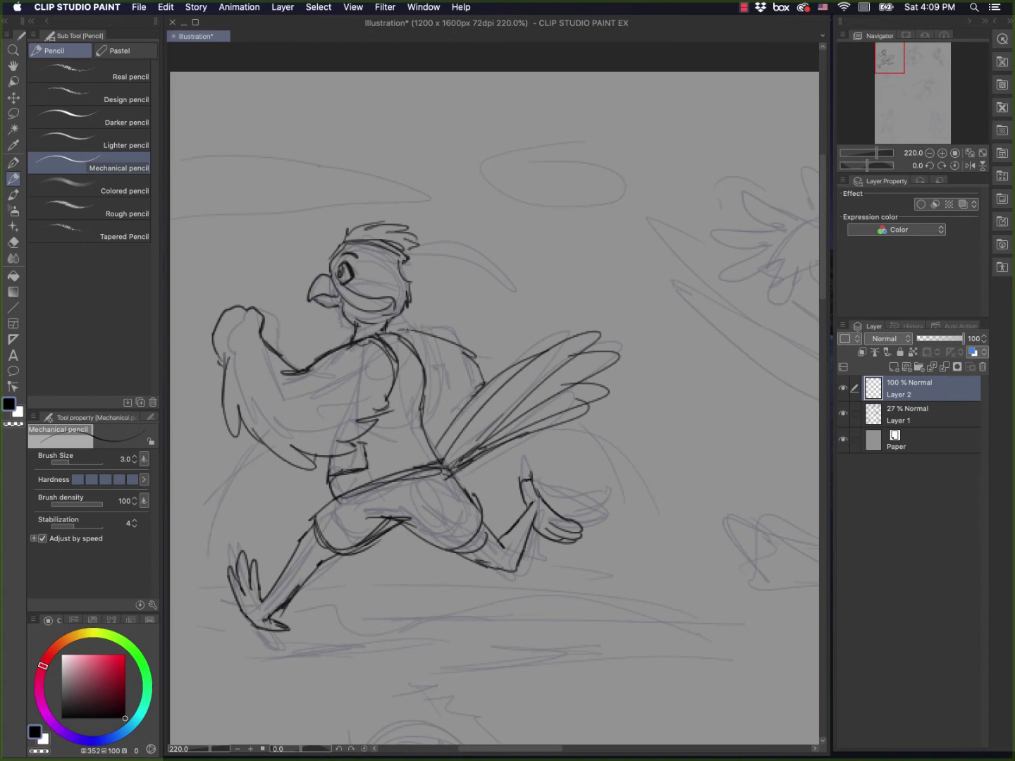
mouse_move(406, 258)
mouse_down()
mouse_move(527, 279)
mouse_move(506, 255)
mouse_move(527, 280)
mouse_move(480, 262)
mouse_move(501, 267)
mouse_up()
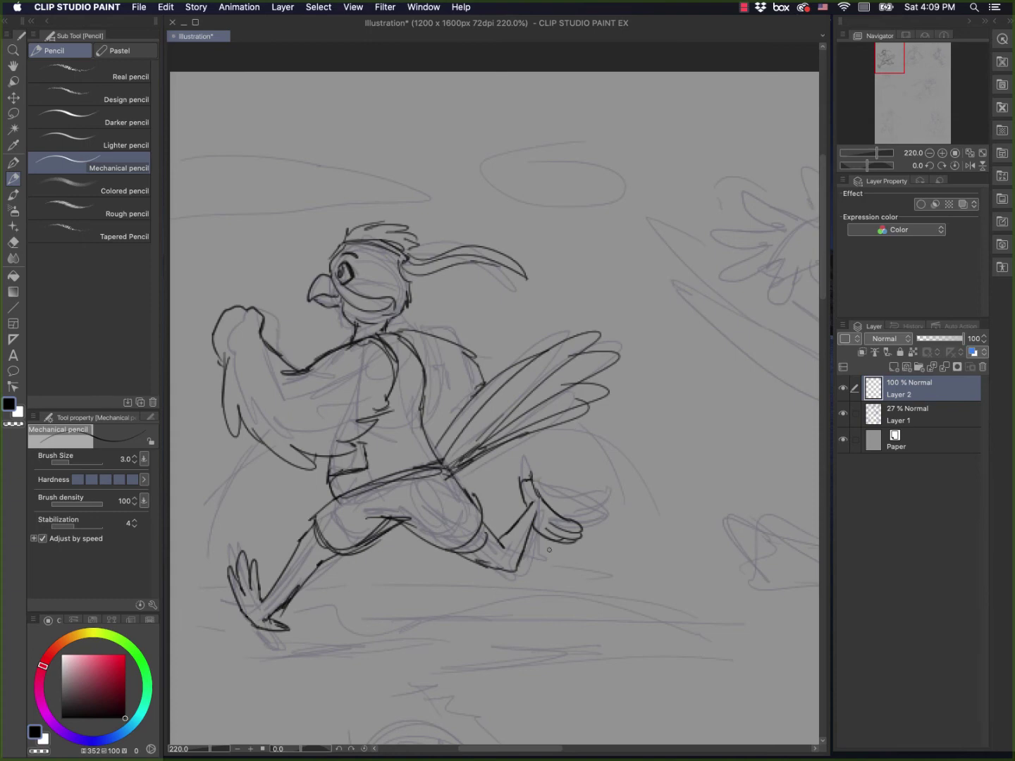
Step: Draw a flat ground shadow beneath the running turkey and a broken, wavy horizon line behind the legs
drag(291, 629, 485, 619)
drag(302, 627, 537, 626)
drag(429, 620, 517, 624)
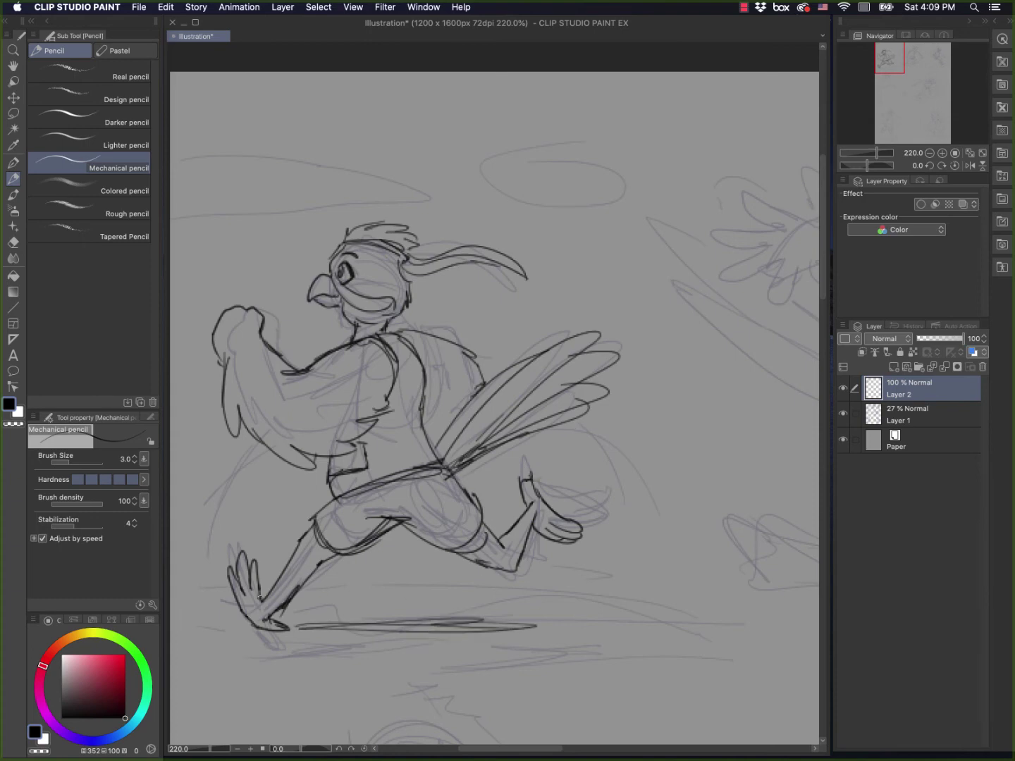
drag(196, 590, 228, 586)
drag(301, 586, 574, 593)
drag(583, 586, 668, 592)
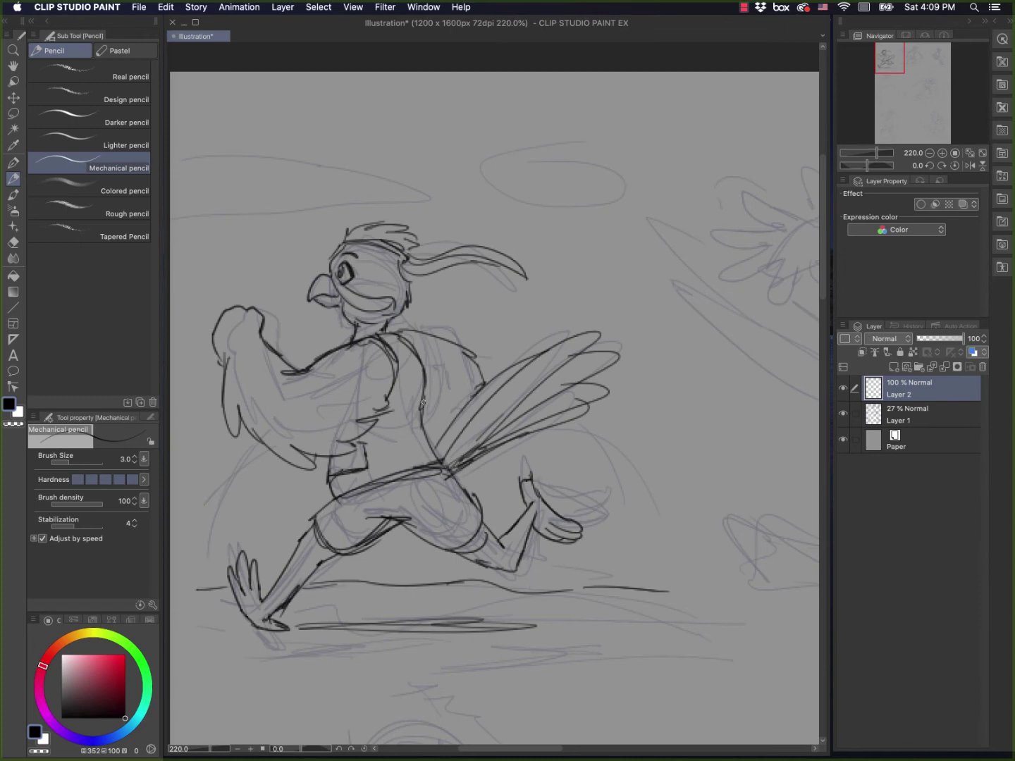
Step: Add a small mark at the running turkey's back and sketch a large broken arc behind the figure on both sides
mouse_move(423, 402)
mouse_down()
mouse_move(437, 419)
mouse_move(430, 445)
mouse_up()
drag(180, 537, 247, 441)
drag(207, 484, 242, 441)
drag(471, 347, 523, 357)
drag(590, 407, 625, 428)
drag(641, 457, 707, 582)
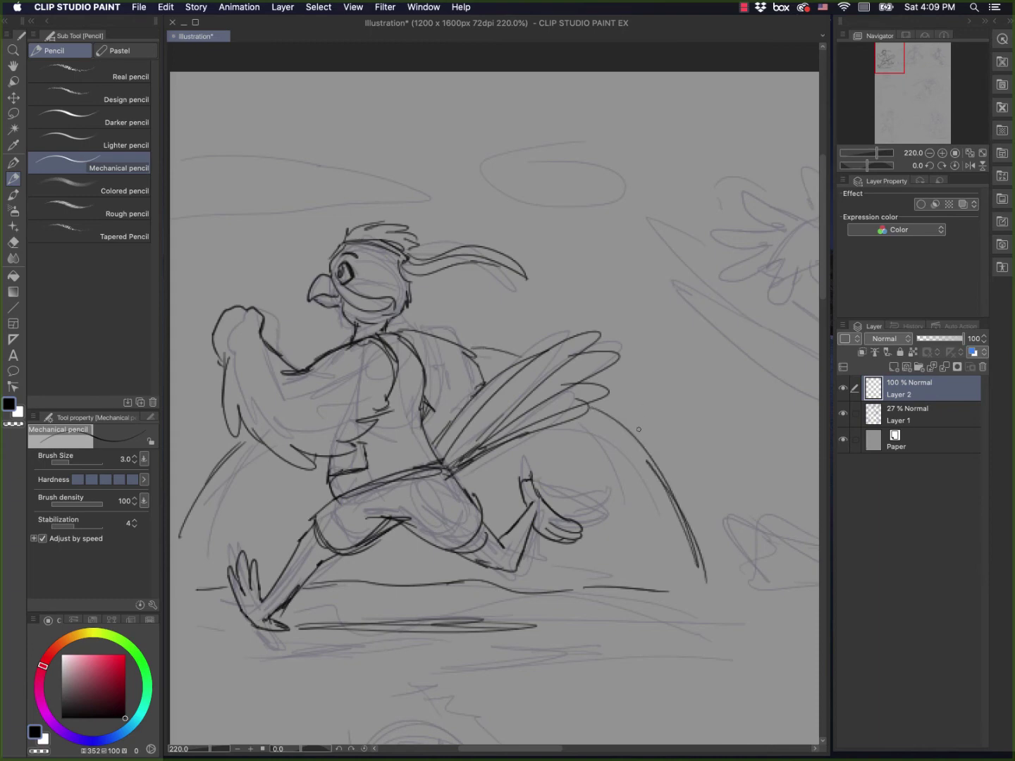
Step: Outline two long, flat clouds in the sky above the running turkey
drag(200, 139, 296, 136)
mouse_move(313, 149)
mouse_down()
mouse_move(463, 168)
mouse_move(173, 206)
mouse_up()
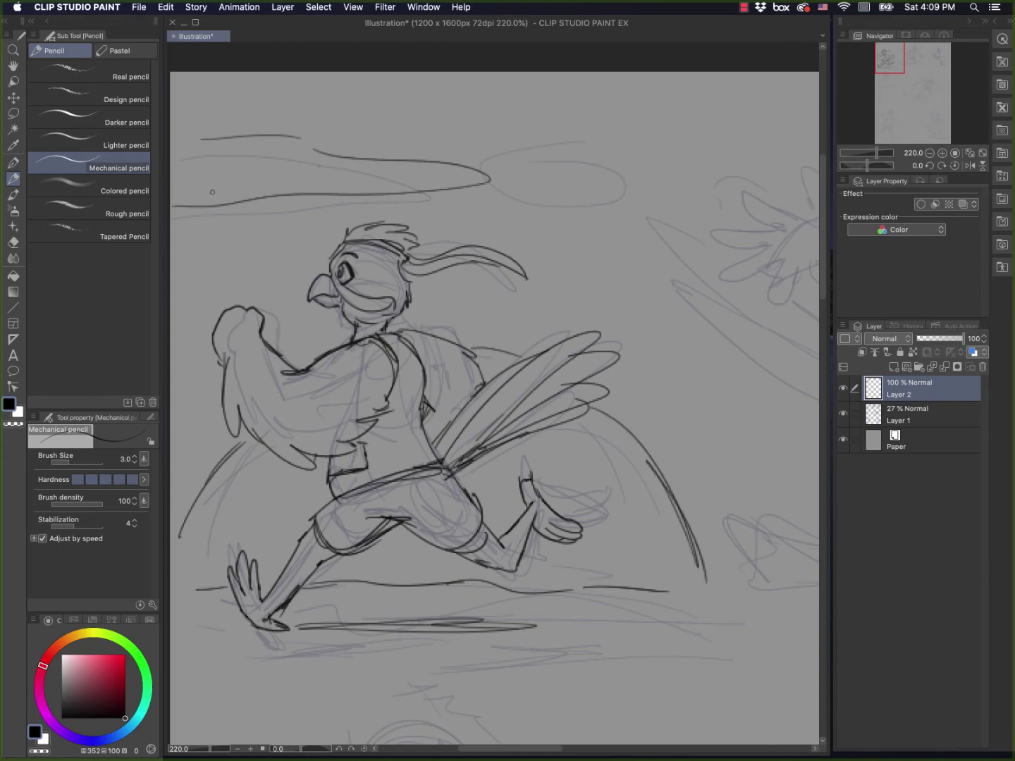
mouse_move(647, 131)
mouse_down()
mouse_move(535, 138)
mouse_move(632, 147)
mouse_up()
Step: Draw the surfing turkey's beak and the long snood curling back across the face
key(space)
drag(546, 431, 431, 388)
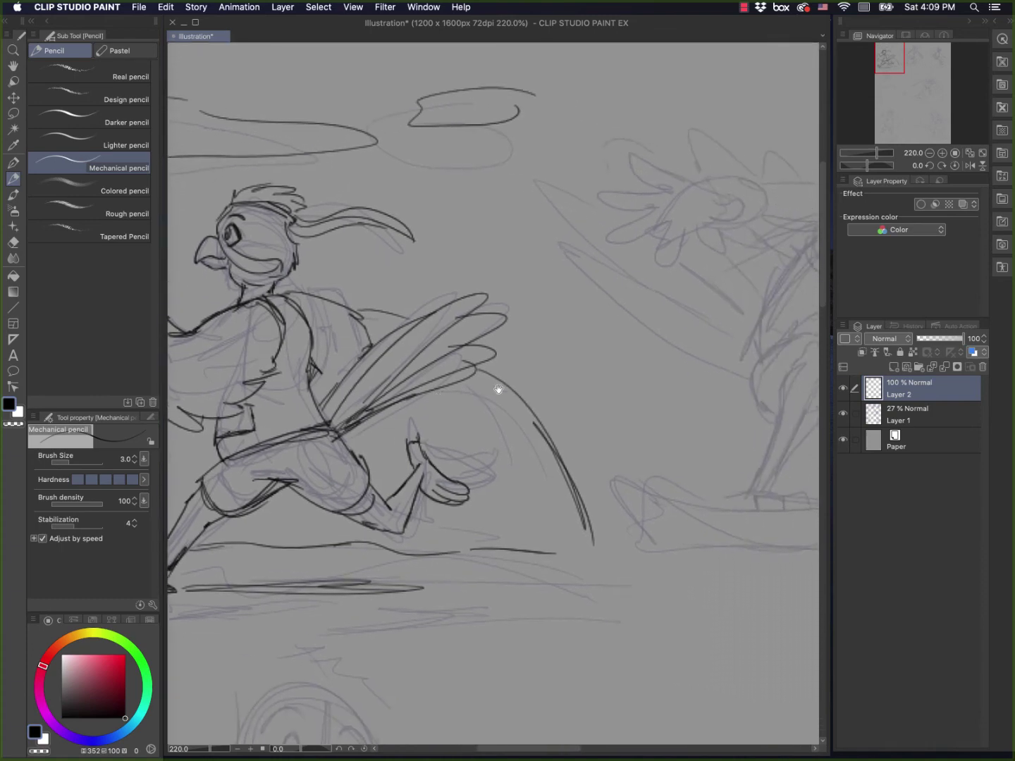
drag(669, 418, 320, 494)
drag(551, 478, 489, 511)
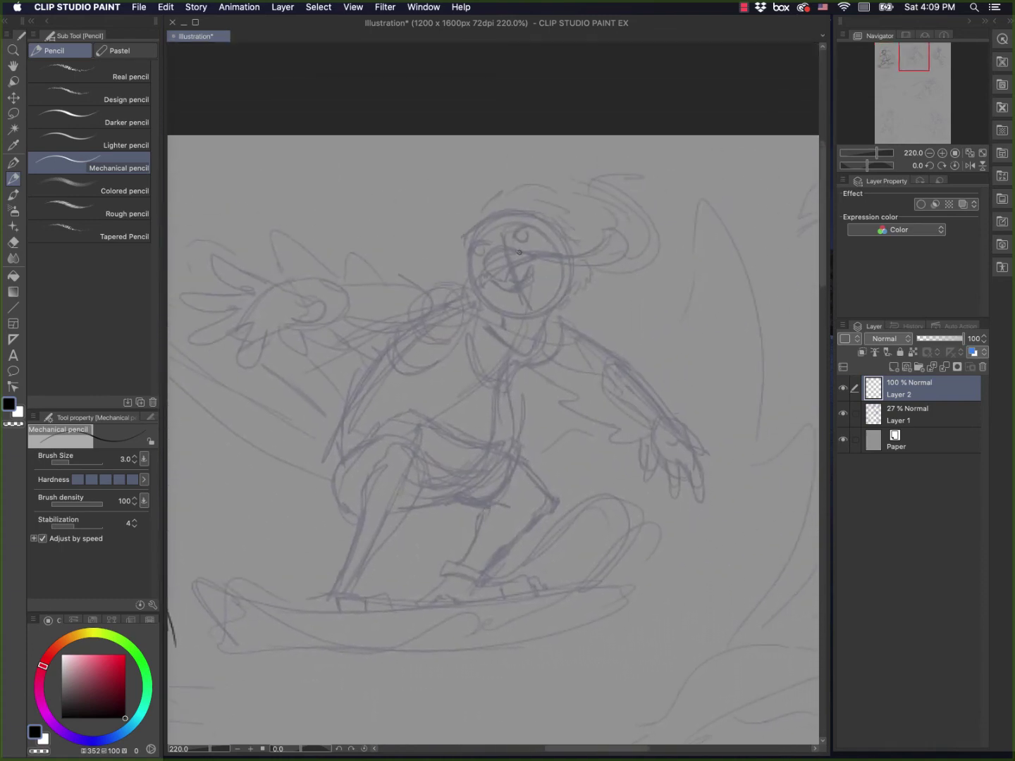
mouse_move(519, 252)
mouse_down()
mouse_move(501, 245)
mouse_move(484, 267)
mouse_move(509, 280)
mouse_move(530, 258)
mouse_move(623, 241)
mouse_up()
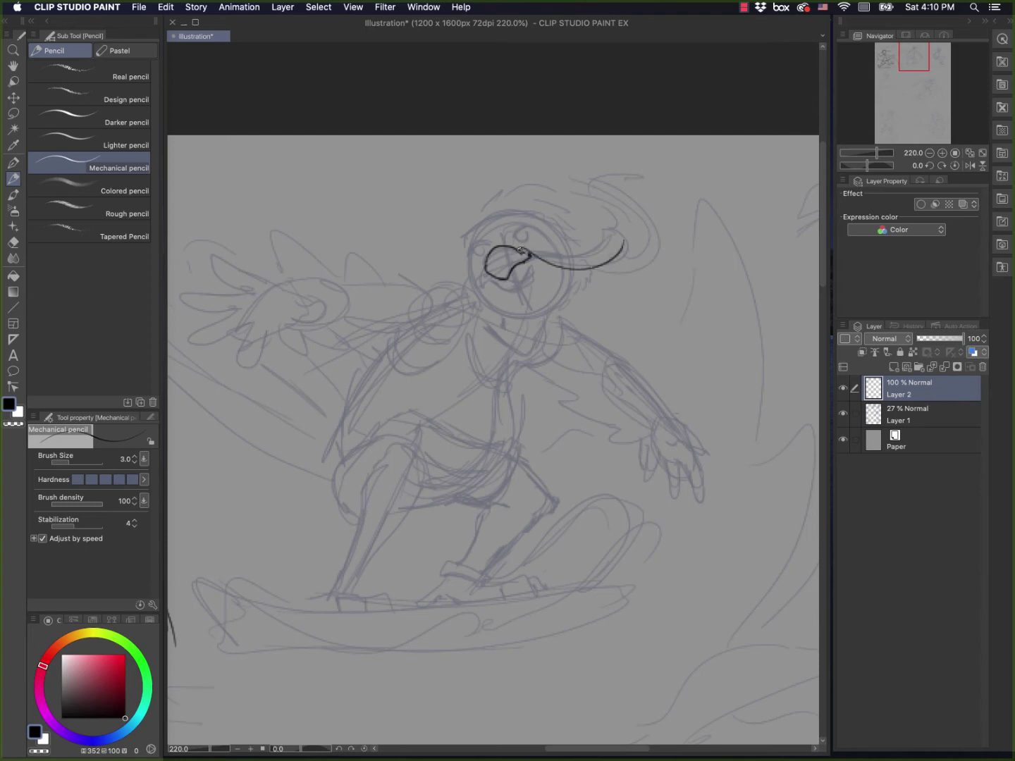
mouse_move(520, 251)
mouse_down()
mouse_move(568, 262)
mouse_move(606, 236)
mouse_move(592, 249)
mouse_up()
Step: Draw the surfing turkey's eyes with angled brows, open grin, and ragged feathered cheeks and chin
mouse_move(484, 241)
mouse_down()
mouse_move(475, 259)
mouse_move(538, 227)
mouse_move(543, 243)
mouse_up()
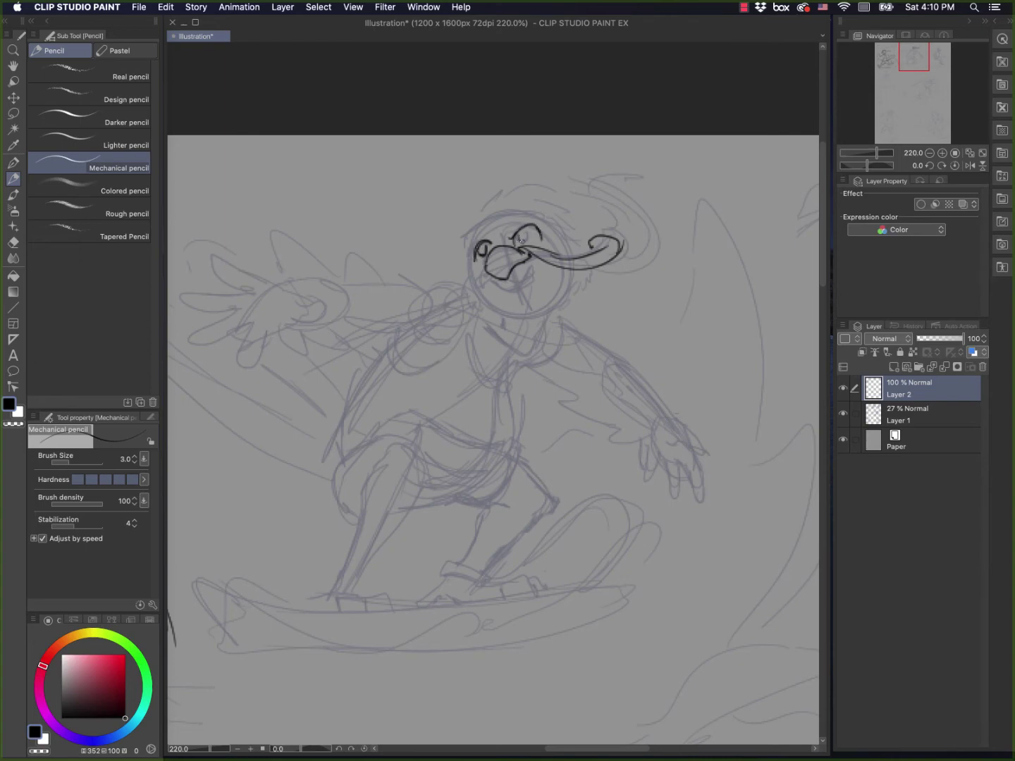
drag(470, 244, 538, 242)
drag(533, 263, 511, 289)
mouse_move(471, 241)
mouse_down()
mouse_move(466, 296)
mouse_move(489, 315)
mouse_move(520, 314)
mouse_up()
mouse_move(560, 241)
mouse_down()
mouse_move(574, 293)
mouse_move(532, 313)
mouse_up()
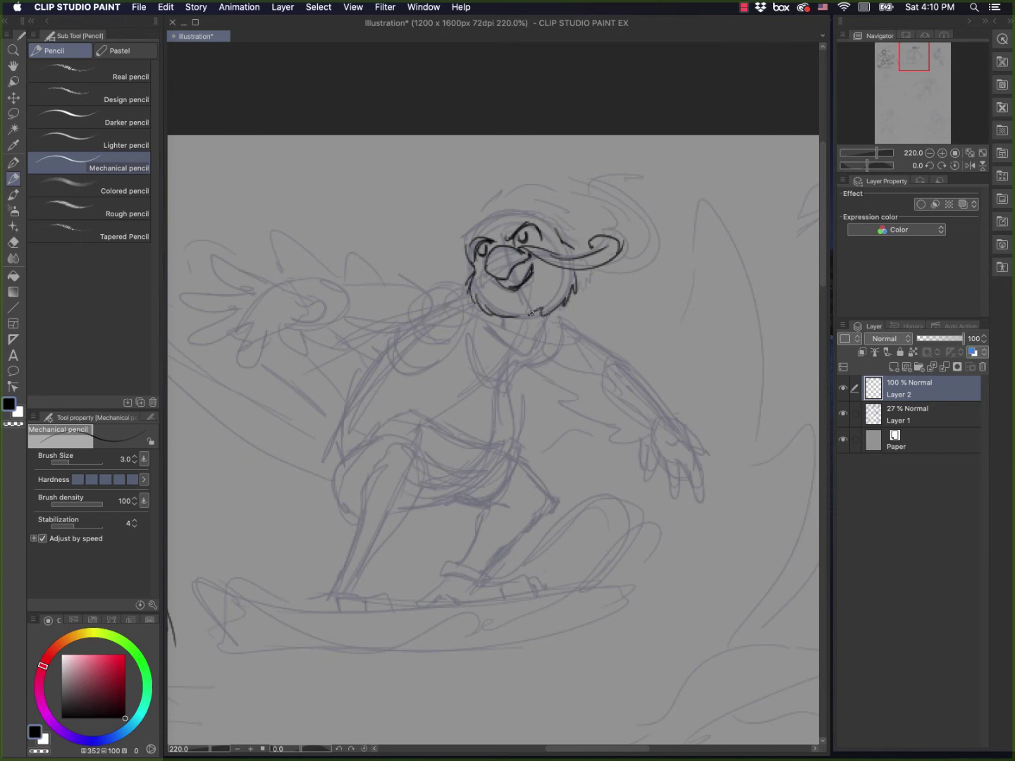
Step: Draw the surfing turkey's headband and feathery crest, and rework the headband tails fluttering behind the head
mouse_move(465, 241)
mouse_down()
mouse_move(538, 210)
mouse_move(511, 214)
mouse_move(541, 217)
mouse_move(469, 241)
mouse_move(560, 225)
mouse_up()
mouse_move(464, 240)
mouse_down()
mouse_move(497, 191)
mouse_move(538, 188)
mouse_move(567, 204)
mouse_move(560, 215)
mouse_move(621, 230)
mouse_up()
mouse_move(553, 237)
mouse_down()
mouse_move(637, 213)
mouse_move(636, 197)
mouse_move(620, 213)
mouse_move(600, 201)
mouse_move(653, 207)
mouse_up()
key(super+z)
key(super+z)
key(super+z)
key(super+z)
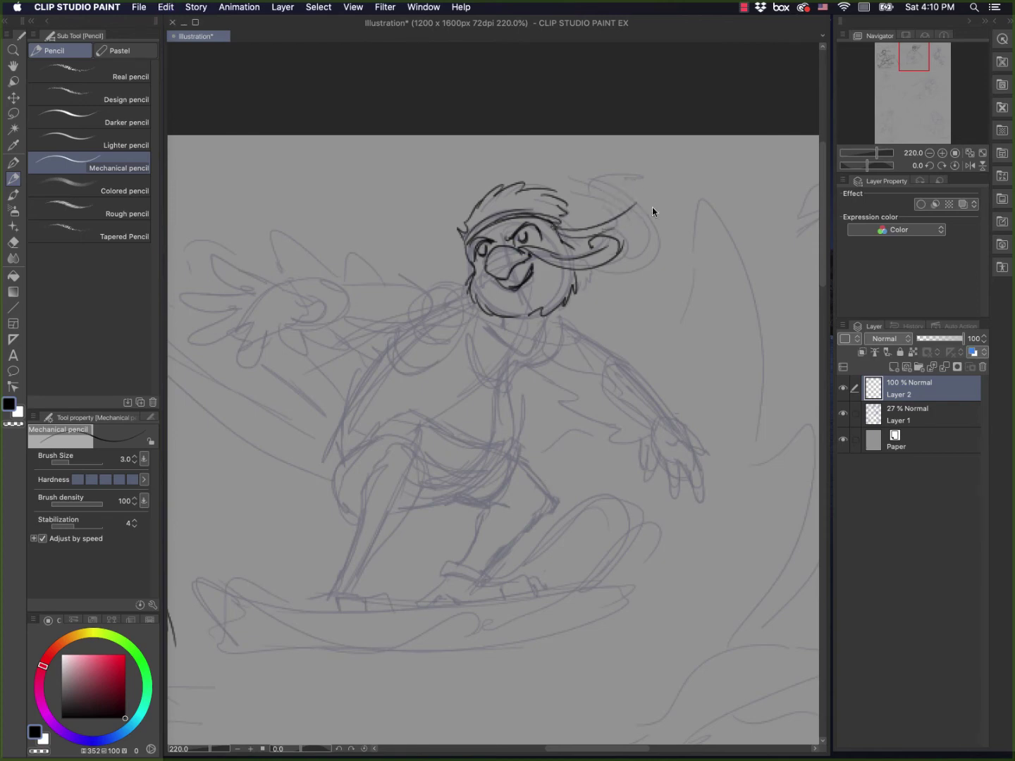
mouse_move(554, 229)
mouse_down()
mouse_move(616, 227)
mouse_move(621, 239)
mouse_move(623, 196)
mouse_move(586, 217)
mouse_move(620, 214)
mouse_move(614, 194)
mouse_move(654, 198)
mouse_up()
drag(554, 229, 640, 200)
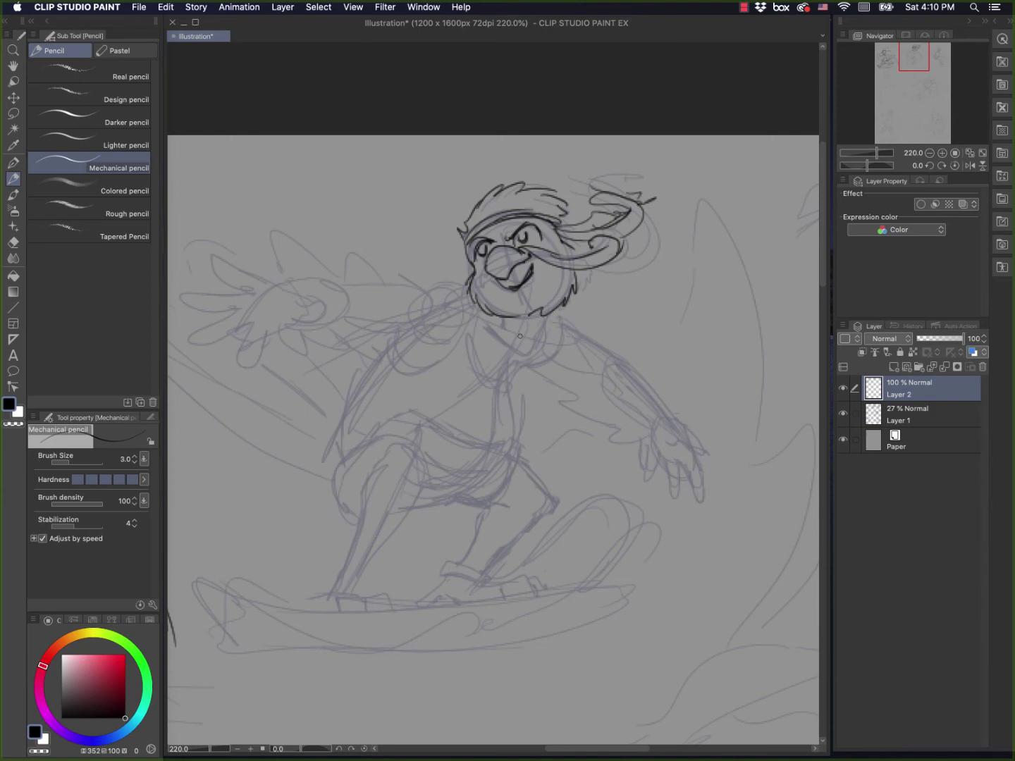
Step: Draw the surfing turkey's neck and scooped collar, and the outstretched front arm with splayed fingers and feathers along its underside
mouse_move(541, 318)
mouse_down()
mouse_move(540, 343)
mouse_move(491, 331)
mouse_move(512, 342)
mouse_up()
drag(502, 315, 491, 385)
mouse_move(295, 298)
mouse_down()
mouse_move(323, 300)
mouse_move(326, 313)
mouse_move(300, 319)
mouse_move(244, 276)
mouse_move(211, 267)
mouse_move(247, 294)
mouse_move(175, 294)
mouse_move(237, 312)
mouse_move(188, 332)
mouse_move(244, 320)
mouse_move(221, 363)
mouse_move(296, 317)
mouse_up()
drag(272, 299, 251, 332)
mouse_move(291, 289)
mouse_down()
mouse_move(464, 284)
mouse_move(455, 284)
mouse_up()
drag(339, 283, 382, 288)
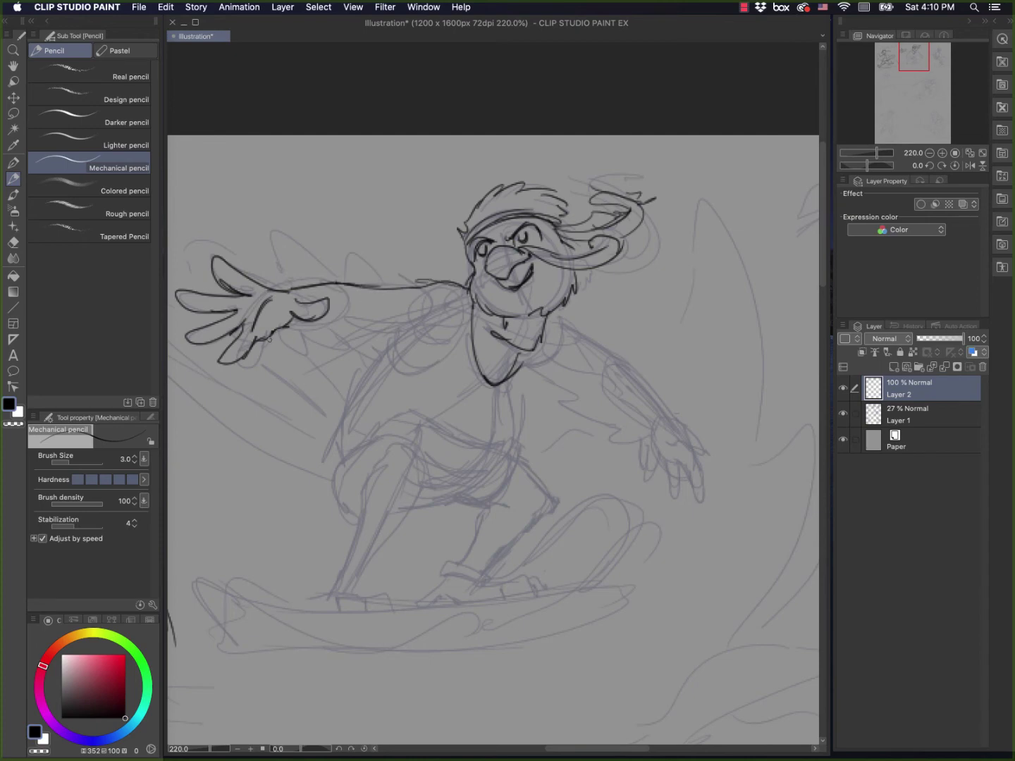
mouse_move(272, 332)
mouse_down()
mouse_move(322, 353)
mouse_move(339, 344)
mouse_move(427, 351)
mouse_up()
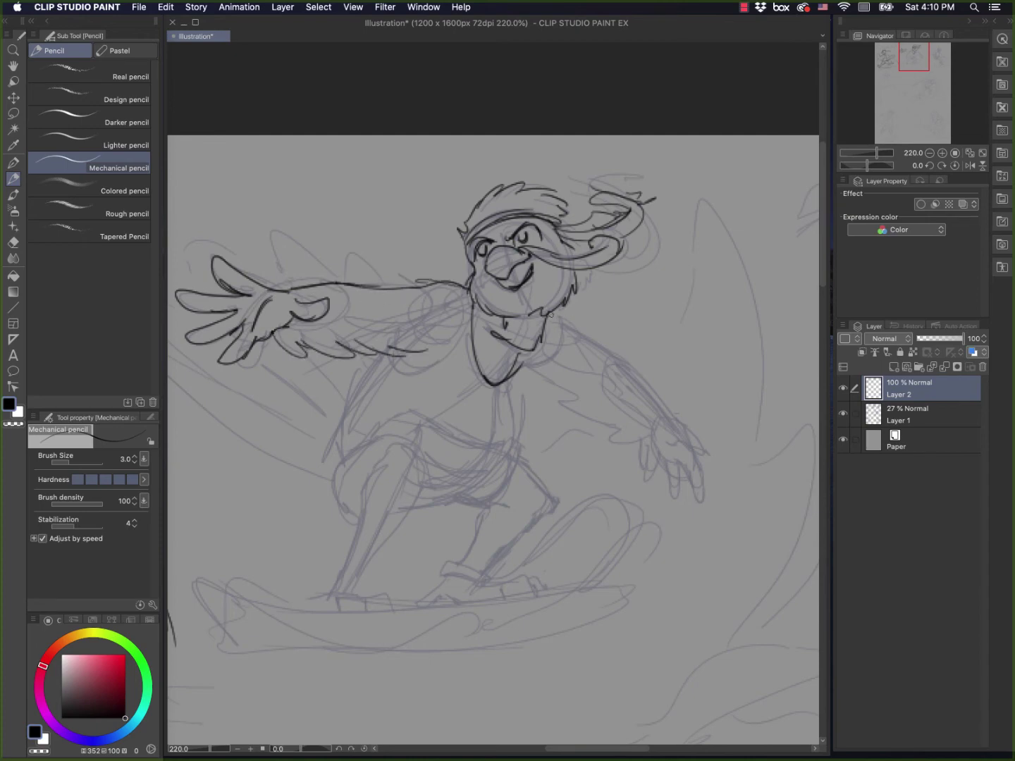
Step: Outline the sides of the surfing turkey's torso, the tank top armhole, and the top of the front thigh
drag(551, 314, 630, 358)
key(super+z)
drag(524, 359, 512, 461)
mouse_move(463, 284)
mouse_down()
mouse_move(397, 356)
mouse_move(438, 367)
mouse_move(344, 433)
mouse_move(334, 464)
mouse_move(423, 435)
mouse_move(411, 431)
mouse_move(434, 469)
mouse_move(422, 493)
mouse_up()
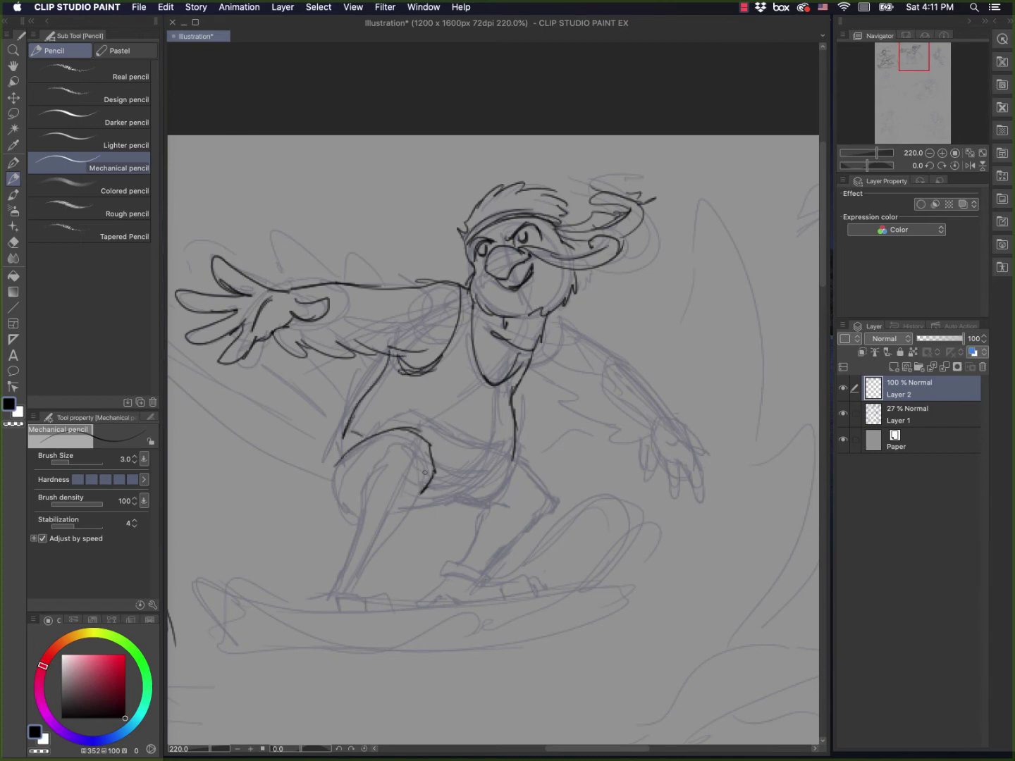
Step: Draw the surfing turkey's bent front leg, the tank top hem, and the outline of the shorts
mouse_move(333, 589)
mouse_down()
mouse_move(371, 485)
mouse_move(398, 464)
mouse_move(359, 500)
mouse_move(397, 431)
mouse_move(366, 481)
mouse_move(424, 441)
mouse_up()
drag(418, 499, 354, 591)
mouse_move(348, 429)
mouse_down()
mouse_move(331, 508)
mouse_move(351, 524)
mouse_up()
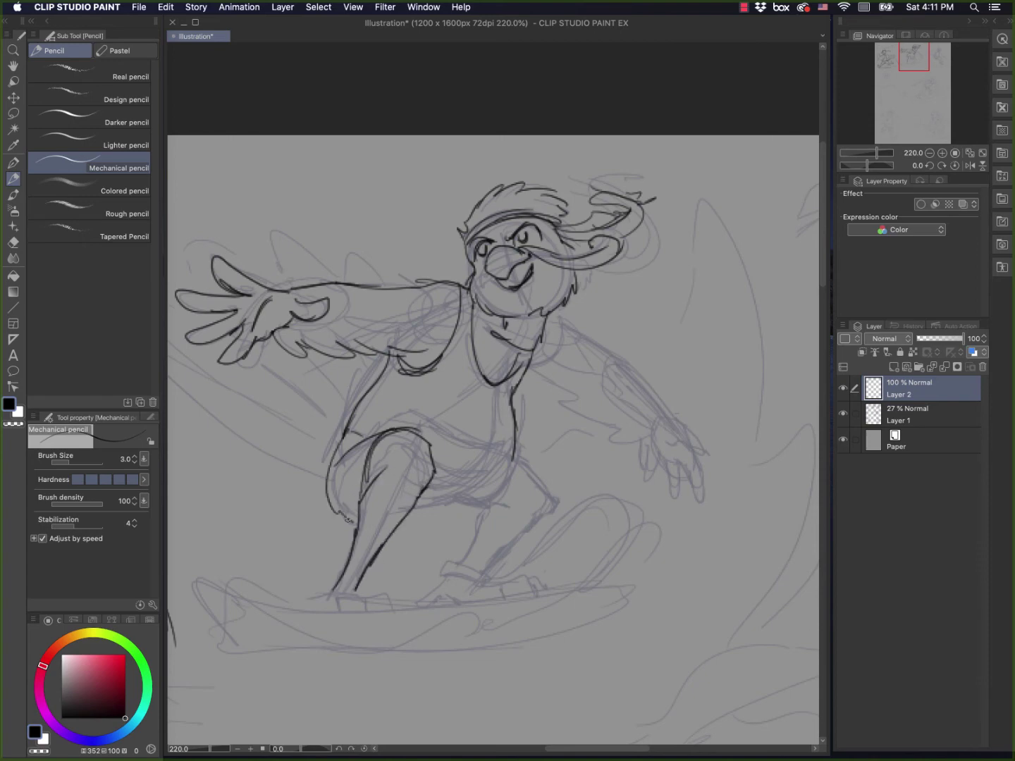
mouse_move(334, 463)
mouse_down()
mouse_move(354, 523)
mouse_move(409, 522)
mouse_move(505, 485)
mouse_move(518, 442)
mouse_move(426, 415)
mouse_move(422, 435)
mouse_move(497, 477)
mouse_move(508, 466)
mouse_move(454, 507)
mouse_up()
mouse_move(517, 449)
mouse_down()
mouse_move(510, 498)
mouse_move(486, 504)
mouse_move(524, 492)
mouse_move(479, 505)
mouse_up()
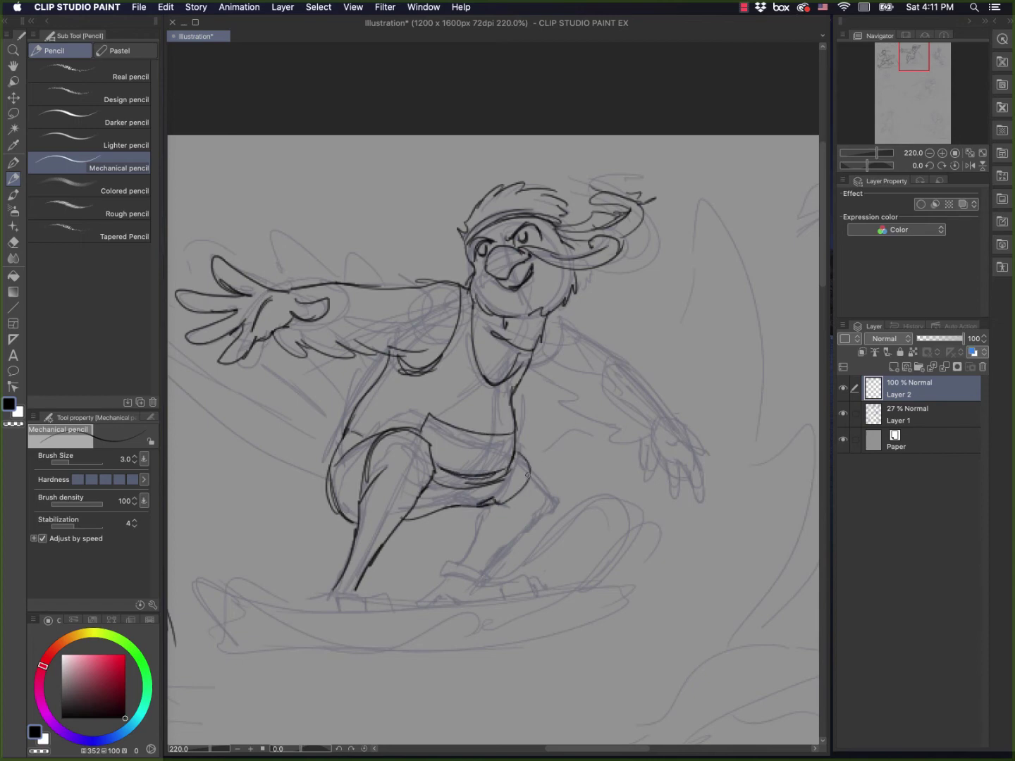
Step: Draw the surfing turkey's bent back leg with an ankle band, and both feet with toes on the board
mouse_move(526, 468)
mouse_down()
mouse_move(560, 500)
mouse_move(495, 558)
mouse_up()
mouse_move(498, 502)
mouse_down()
mouse_move(458, 563)
mouse_move(492, 567)
mouse_move(453, 563)
mouse_move(486, 575)
mouse_move(442, 571)
mouse_move(475, 584)
mouse_move(456, 567)
mouse_up()
mouse_move(482, 592)
mouse_down()
mouse_move(492, 566)
mouse_move(513, 562)
mouse_move(463, 584)
mouse_move(545, 592)
mouse_up()
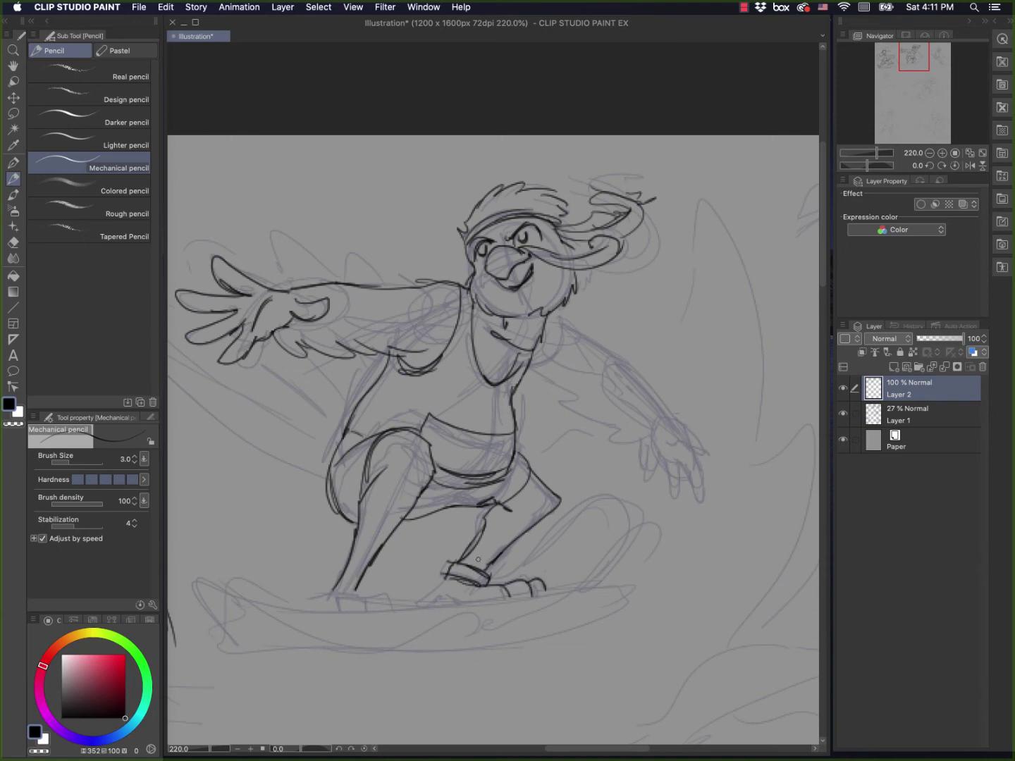
drag(447, 575, 418, 600)
mouse_move(333, 591)
mouse_down()
mouse_move(410, 605)
mouse_move(387, 601)
mouse_move(391, 611)
mouse_move(366, 597)
mouse_move(367, 610)
mouse_move(332, 590)
mouse_move(304, 608)
mouse_up()
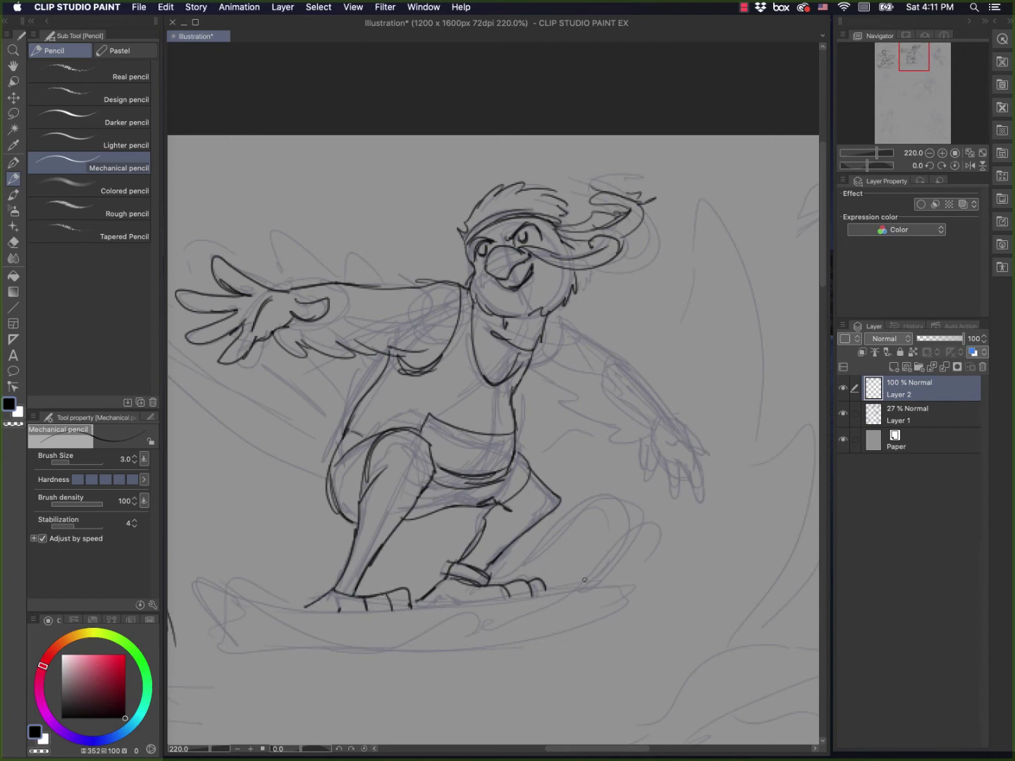
Step: Outline the surfboard with splashes along its lower edge and tail, and draw tall curling wave lines behind the surfing turkey
mouse_move(634, 597)
mouse_down()
mouse_move(376, 604)
mouse_move(281, 601)
mouse_move(199, 574)
mouse_move(202, 605)
mouse_move(244, 647)
mouse_move(403, 649)
mouse_move(454, 636)
mouse_move(466, 646)
mouse_move(495, 629)
mouse_move(561, 623)
mouse_up()
mouse_move(574, 614)
mouse_down()
mouse_move(610, 598)
mouse_move(641, 608)
mouse_up()
drag(622, 563, 663, 558)
drag(750, 473, 762, 613)
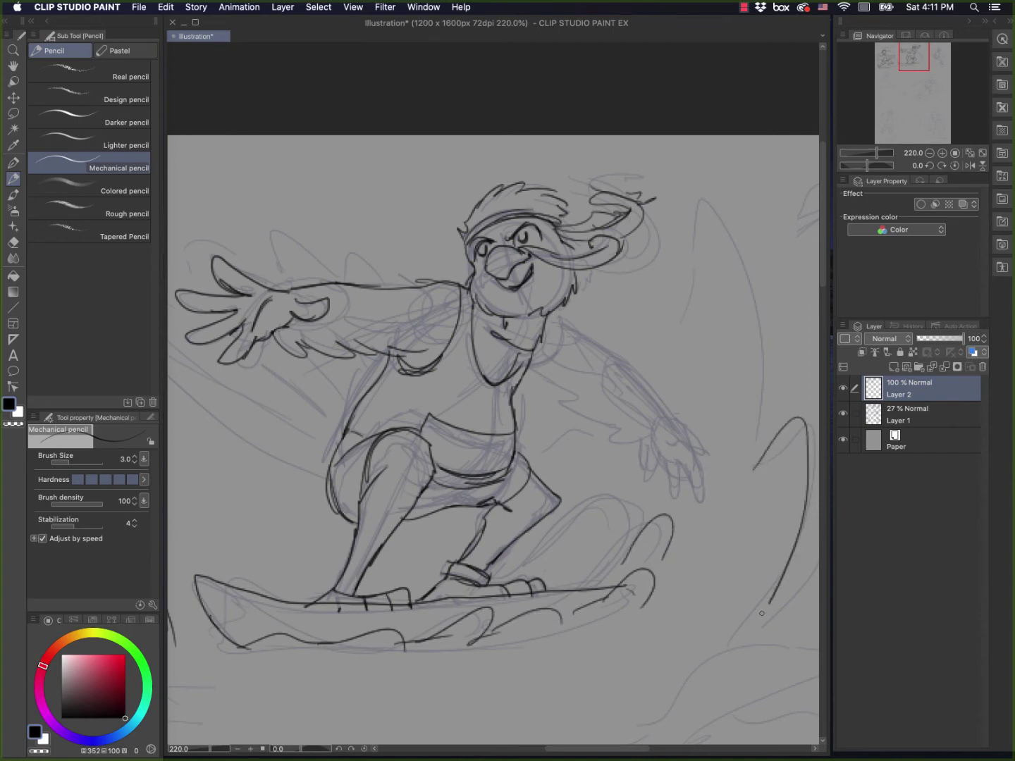
mouse_move(758, 423)
mouse_down()
mouse_move(764, 282)
mouse_move(657, 174)
mouse_up()
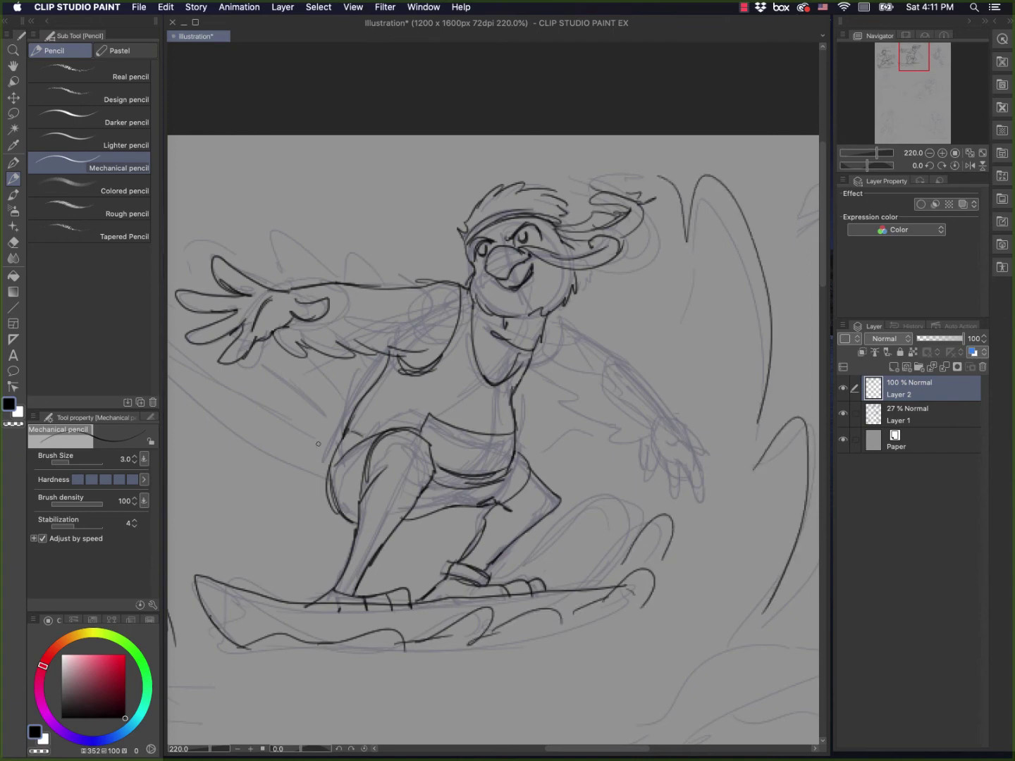
Step: Draw the surfing turkey's lowered back arm with scalloped feathers underneath and a hand with spread fingers
mouse_move(666, 405)
mouse_down()
mouse_move(642, 403)
mouse_move(602, 422)
mouse_up()
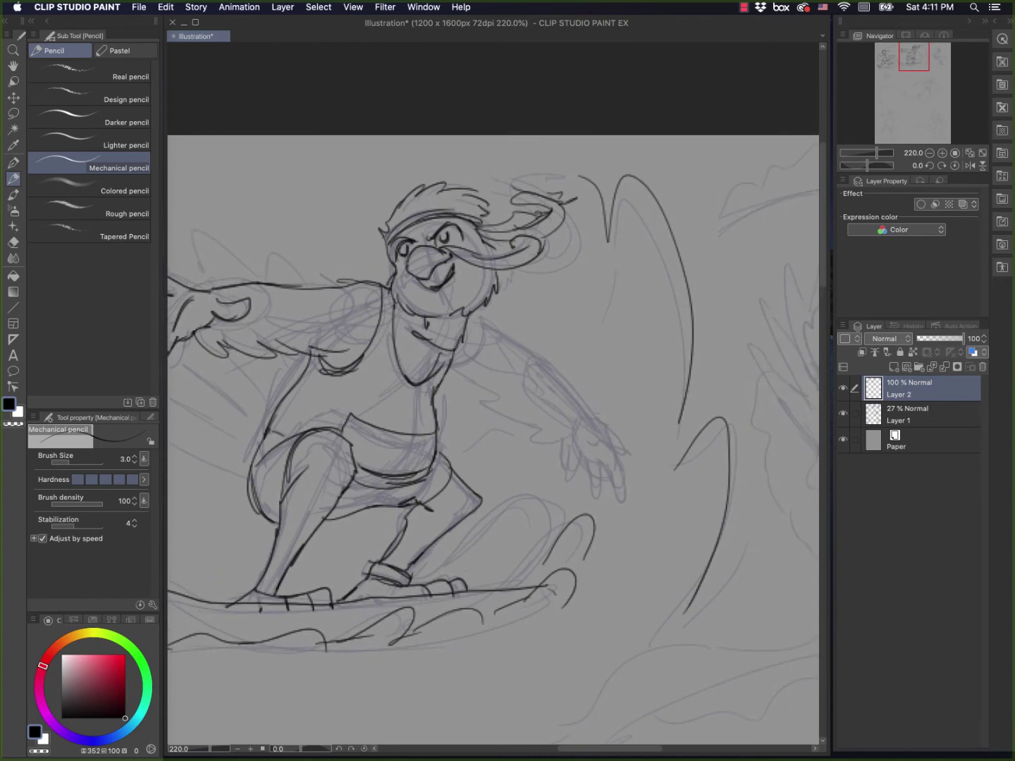
drag(476, 308, 557, 370)
mouse_move(454, 359)
mouse_down()
mouse_move(561, 372)
mouse_move(596, 419)
mouse_up()
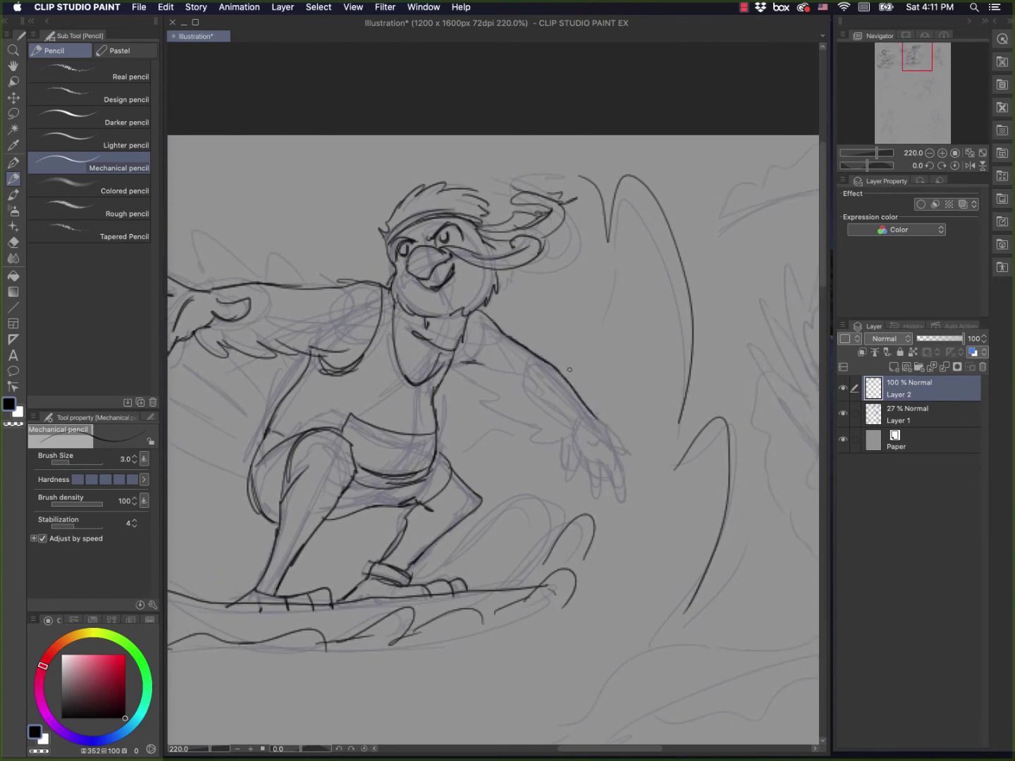
drag(484, 368, 535, 396)
mouse_move(515, 387)
mouse_down()
mouse_move(628, 459)
mouse_move(600, 444)
mouse_move(614, 491)
mouse_move(588, 494)
mouse_move(585, 462)
mouse_move(561, 487)
mouse_move(549, 466)
mouse_move(552, 442)
mouse_move(459, 375)
mouse_up()
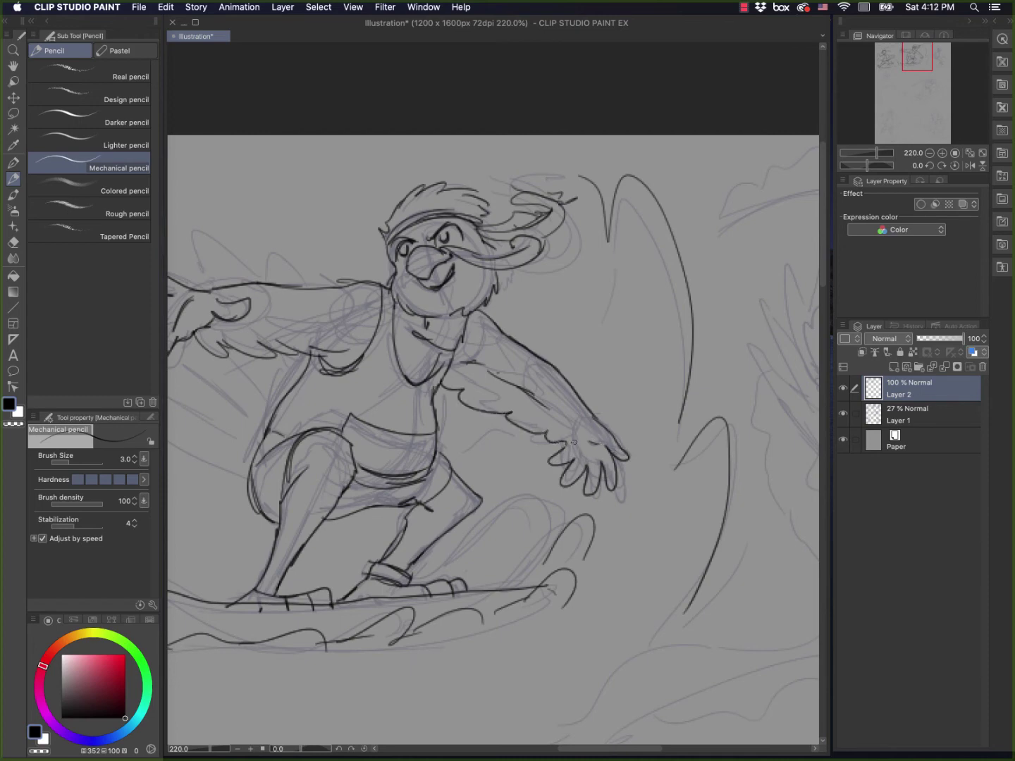
Step: Draw the surfing turkey's fanned tail feathers spreading behind the hips and the outstretched front arm
drag(536, 564, 553, 603)
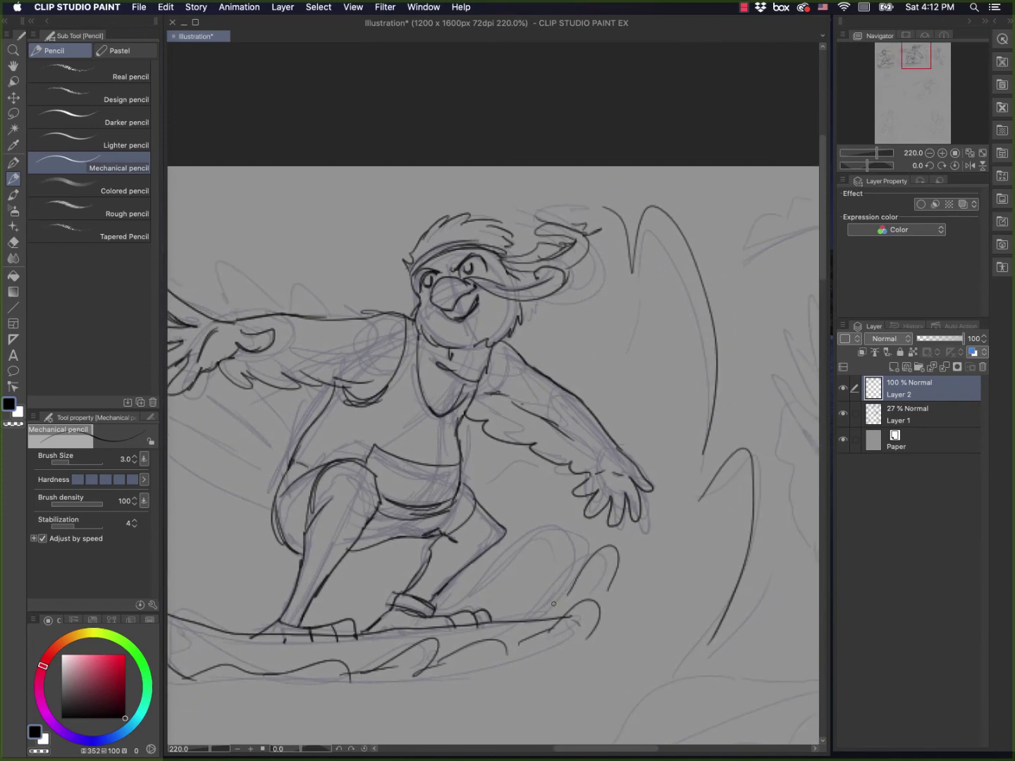
mouse_move(594, 495)
mouse_down()
mouse_move(644, 506)
mouse_move(630, 524)
mouse_move(645, 503)
mouse_move(644, 515)
mouse_move(637, 499)
mouse_move(622, 506)
mouse_move(596, 492)
mouse_move(620, 525)
mouse_move(621, 499)
mouse_move(695, 533)
mouse_move(669, 573)
mouse_move(680, 623)
mouse_up()
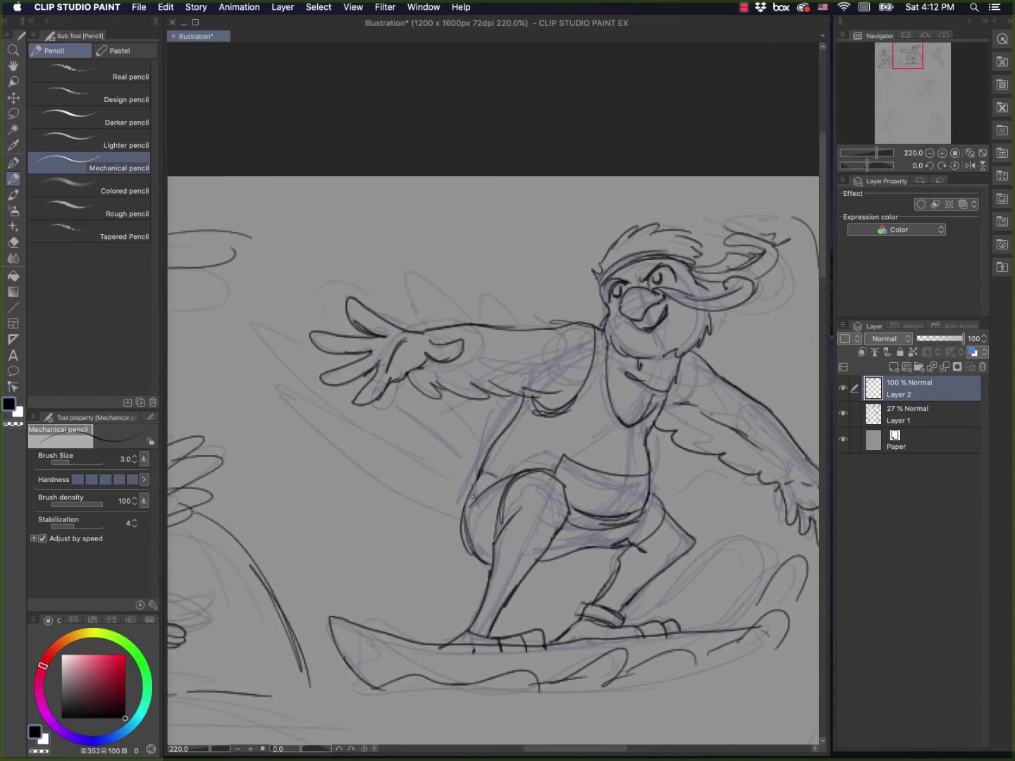
mouse_move(469, 529)
mouse_down()
mouse_move(381, 512)
mouse_move(483, 594)
mouse_move(340, 438)
mouse_up()
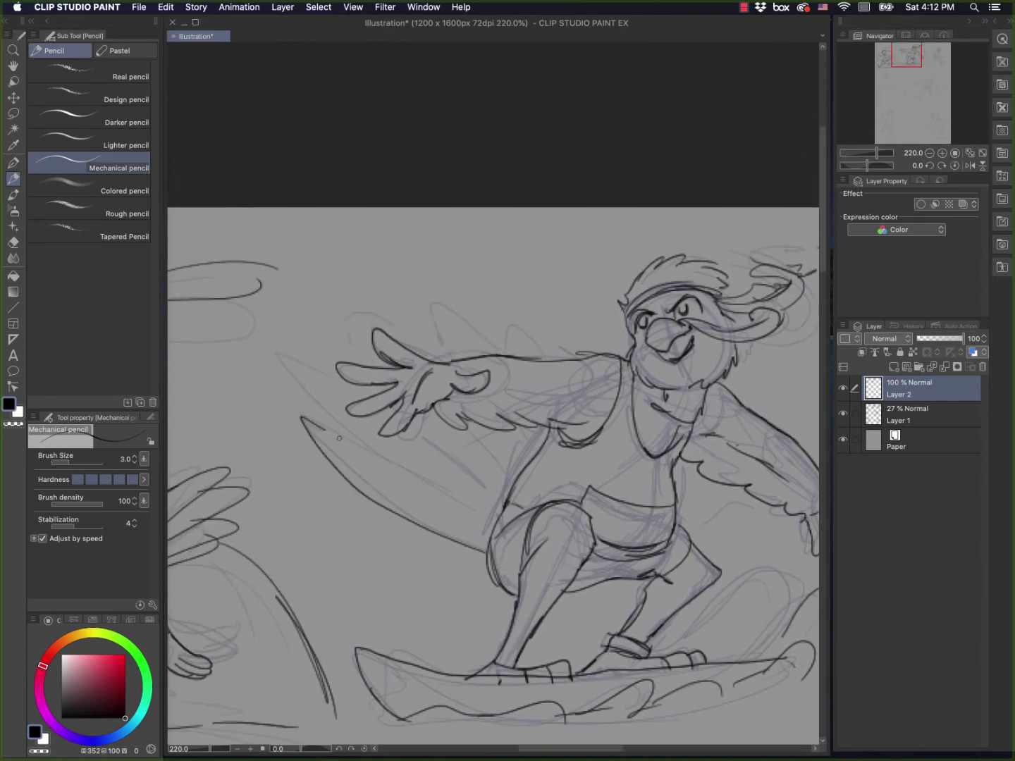
mouse_move(448, 501)
mouse_down()
mouse_move(291, 356)
mouse_move(347, 362)
mouse_move(322, 360)
mouse_up()
mouse_move(337, 292)
mouse_down()
mouse_move(422, 356)
mouse_move(444, 347)
mouse_up()
drag(448, 313, 519, 360)
drag(418, 425, 492, 492)
drag(481, 436, 497, 456)
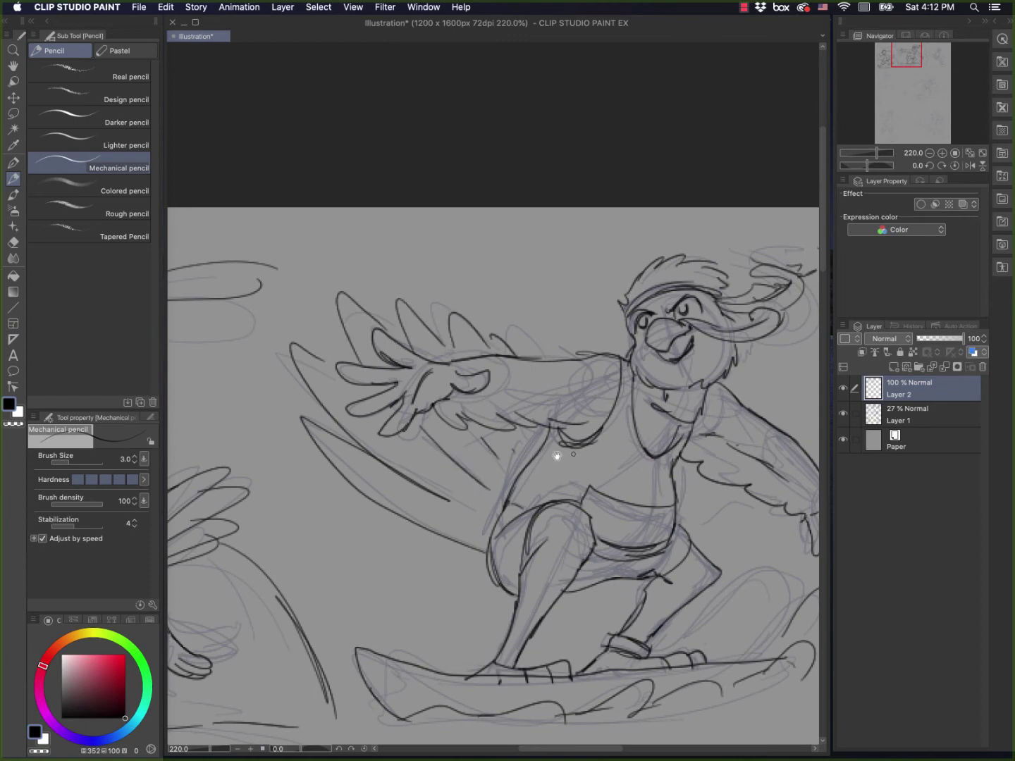
Step: Erase the surfing turkey's drooping front hand and redraw it with the fingers reaching forward
scroll(475, 508, right, 6)
scroll(475, 509, down, 1)
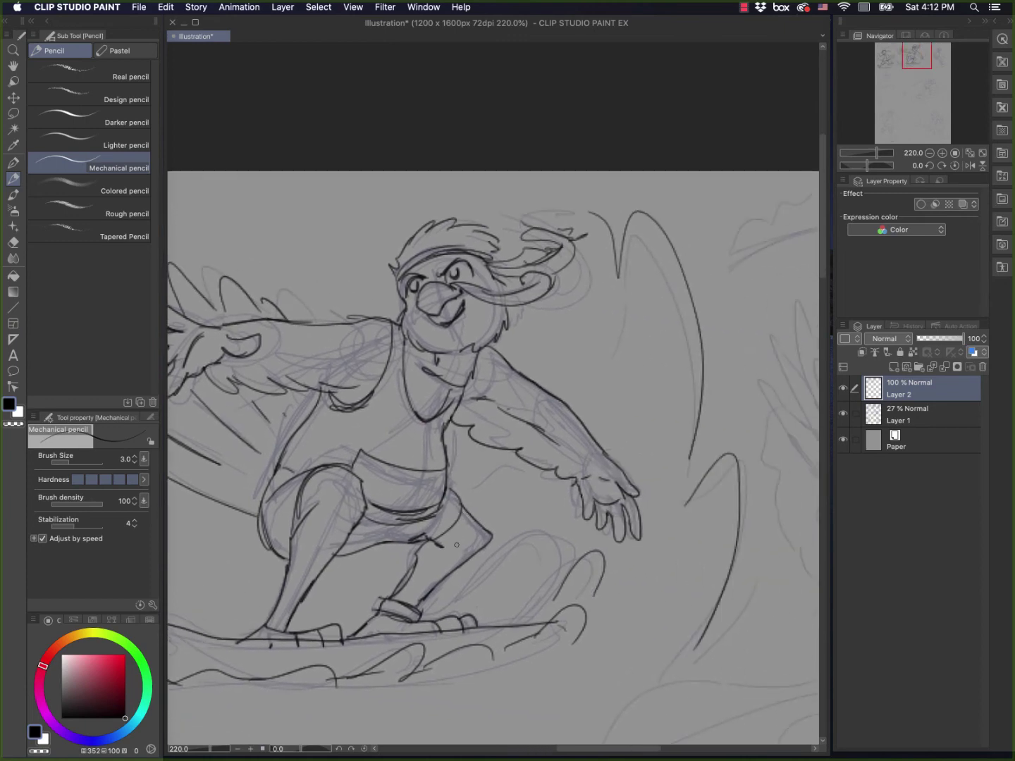
mouse_move(574, 509)
mouse_down()
mouse_move(612, 514)
mouse_move(594, 497)
mouse_move(606, 535)
mouse_up()
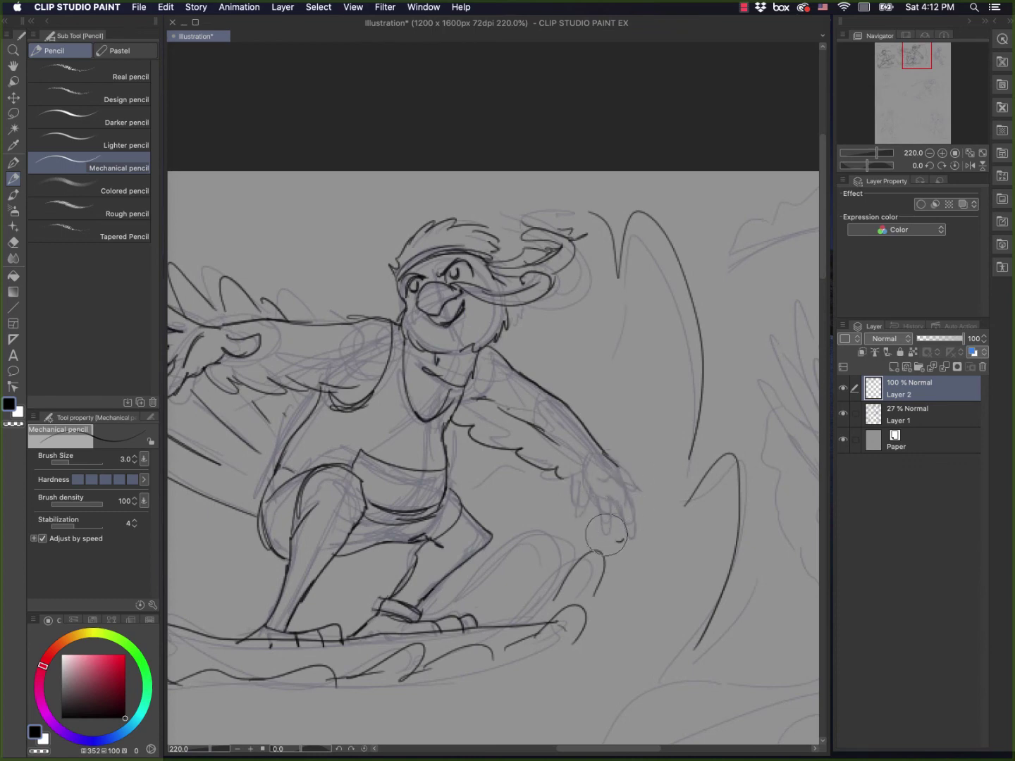
mouse_move(604, 457)
mouse_down()
mouse_move(633, 471)
mouse_move(613, 477)
mouse_move(618, 486)
mouse_move(599, 485)
mouse_move(673, 483)
mouse_move(613, 491)
mouse_move(653, 489)
mouse_up()
Step: Draw the second surfing turkey's face at the page's upper right, with angry brows, eyes, beak and a curled snood
key(space)
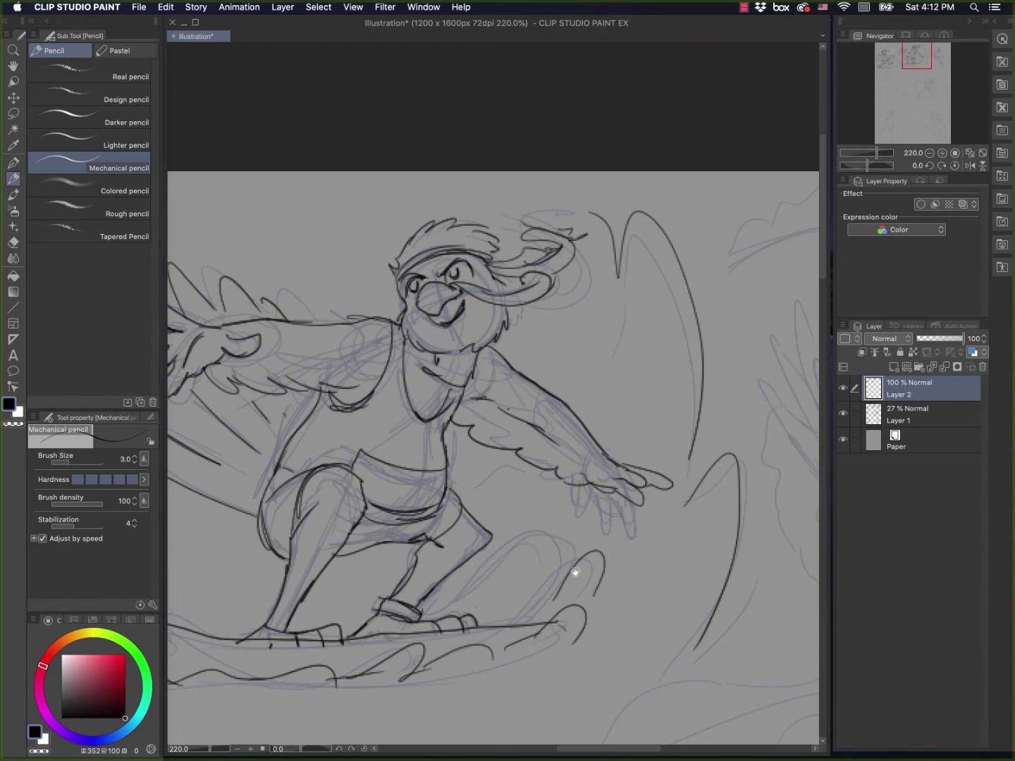
mouse_move(486, 613)
mouse_down()
mouse_move(616, 585)
mouse_move(401, 511)
mouse_up()
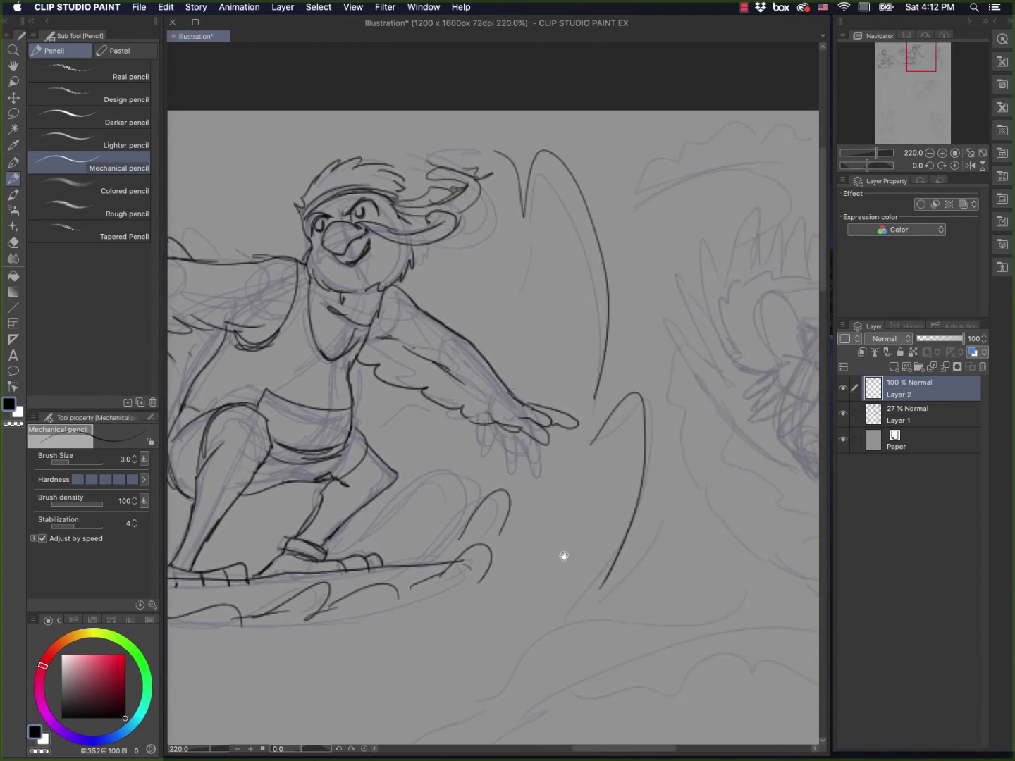
mouse_move(698, 515)
mouse_down()
mouse_move(525, 526)
mouse_move(523, 542)
mouse_up()
mouse_move(519, 351)
mouse_down()
mouse_move(532, 364)
mouse_move(526, 371)
mouse_move(513, 344)
mouse_move(549, 355)
mouse_move(523, 339)
mouse_move(557, 341)
mouse_move(491, 359)
mouse_move(488, 334)
mouse_move(502, 355)
mouse_up()
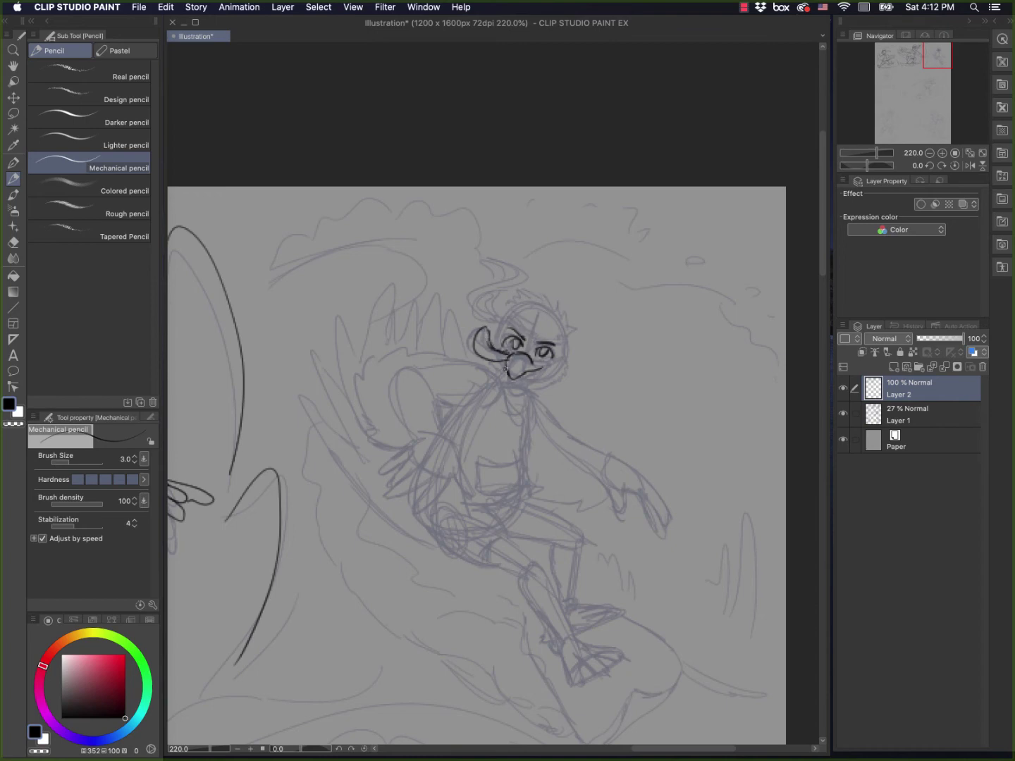
mouse_move(531, 359)
mouse_down()
mouse_move(556, 357)
mouse_move(529, 379)
mouse_up()
Step: Draw the second surfing turkey's spiky crown feathers, the headband across the forehead and the ragged cheek and chin feathers
mouse_move(543, 300)
mouse_down()
mouse_move(530, 294)
mouse_move(499, 310)
mouse_up()
drag(546, 301, 568, 329)
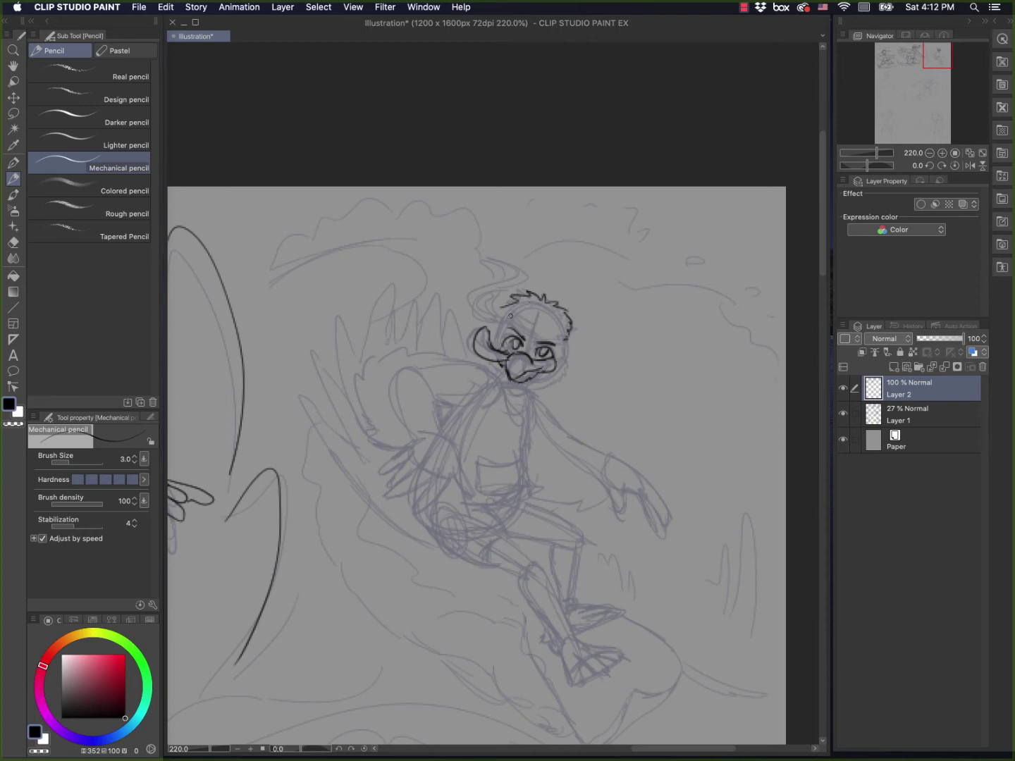
mouse_move(504, 319)
mouse_down()
mouse_move(568, 334)
mouse_move(561, 360)
mouse_up()
drag(500, 334, 503, 327)
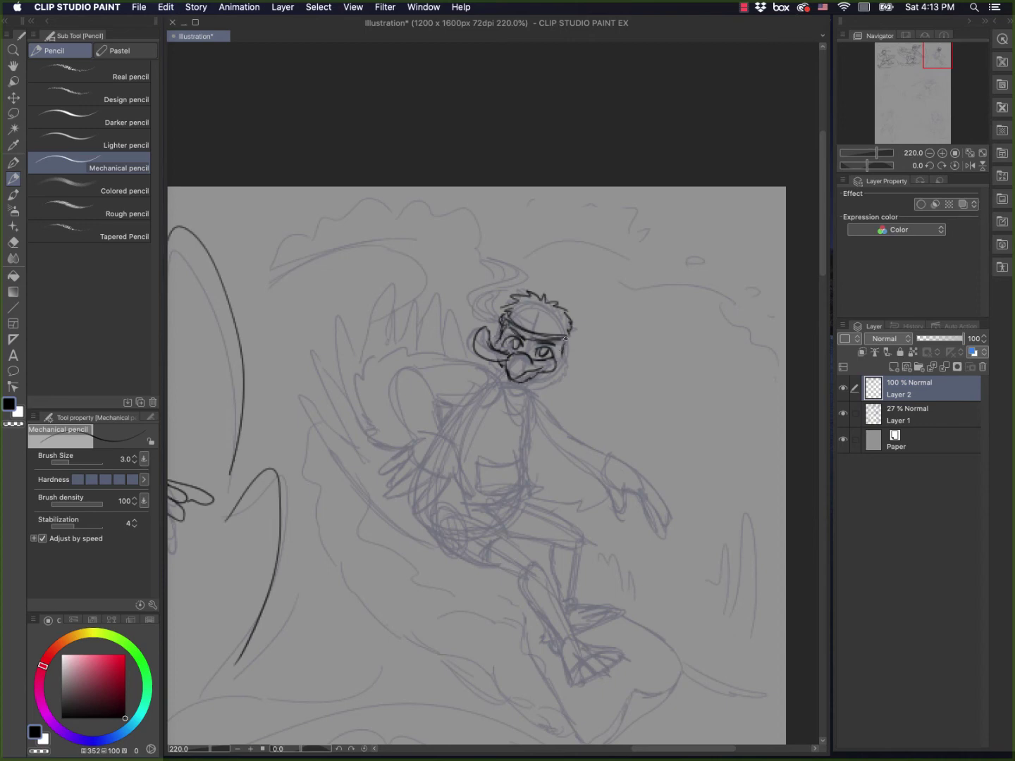
drag(561, 349, 556, 378)
mouse_move(555, 378)
mouse_down()
mouse_move(508, 397)
mouse_move(530, 391)
mouse_up()
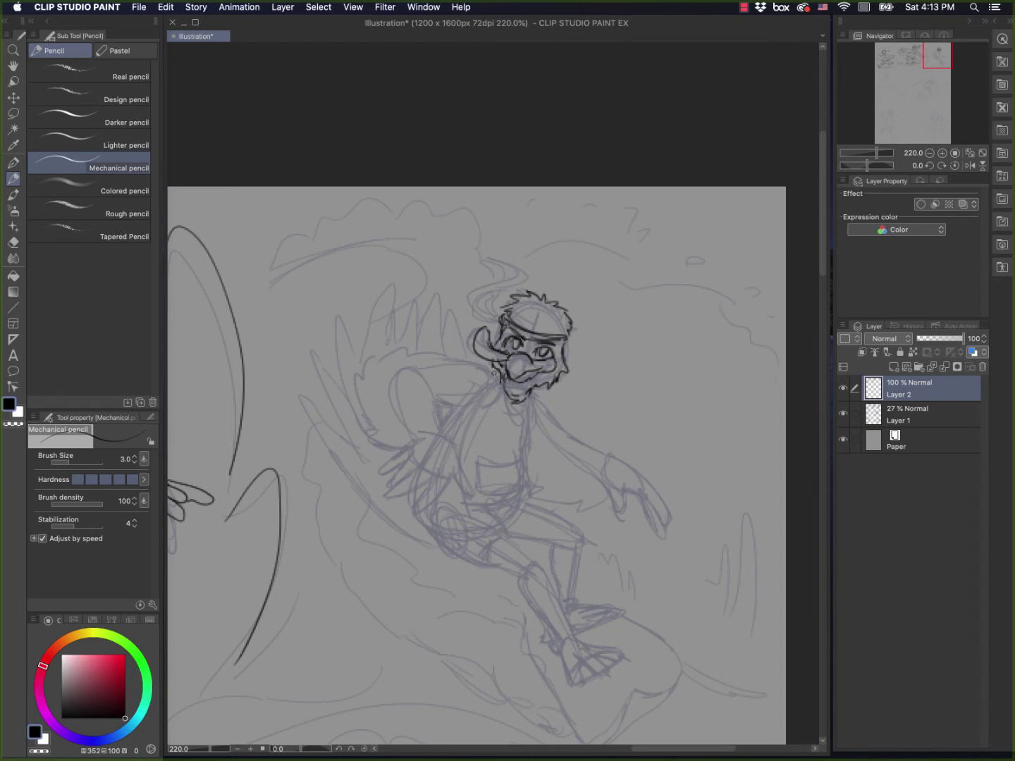
Step: Draw the second surfing turkey's bent back arm with a spread-fingered hand and jagged feathers around its outer edge
mouse_move(458, 456)
mouse_down()
mouse_move(473, 493)
mouse_move(449, 479)
mouse_move(415, 507)
mouse_move(438, 476)
mouse_move(387, 496)
mouse_move(424, 466)
mouse_move(384, 468)
mouse_up()
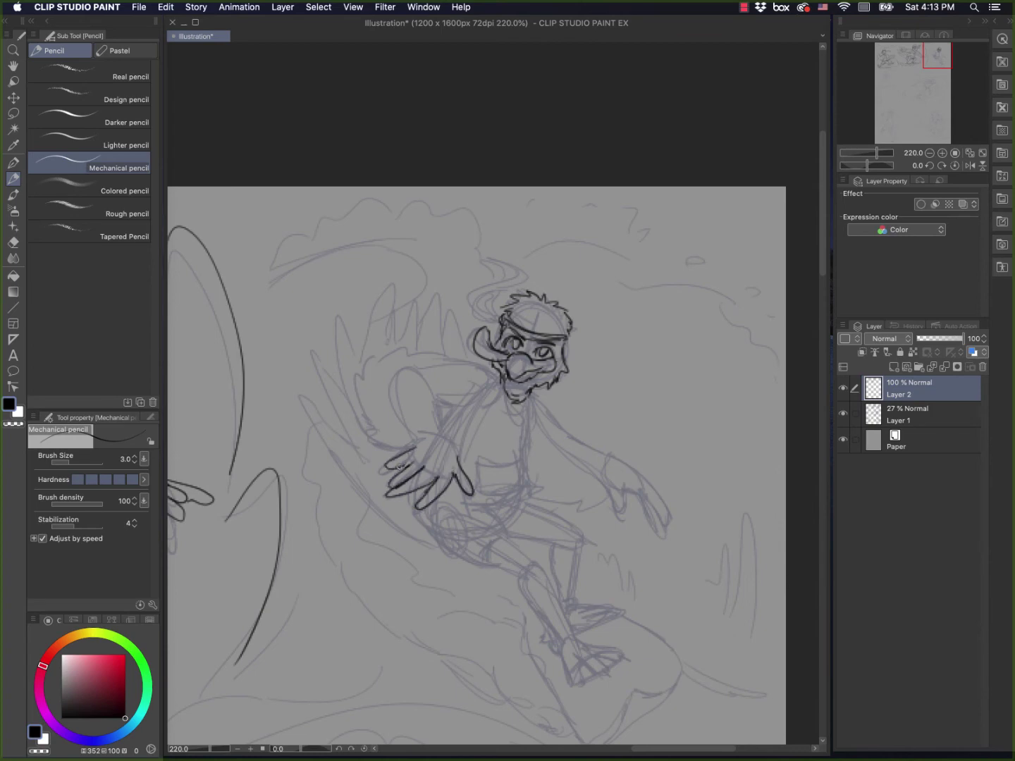
mouse_move(459, 459)
mouse_down()
mouse_move(436, 397)
mouse_move(481, 396)
mouse_move(499, 382)
mouse_move(496, 397)
mouse_up()
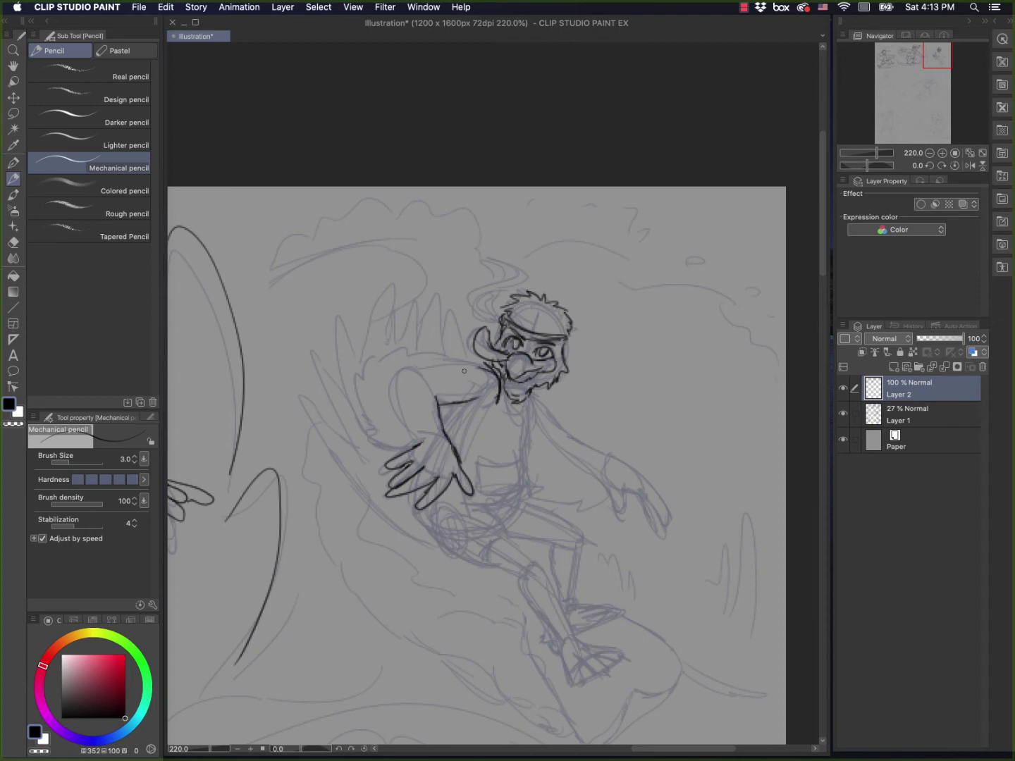
mouse_move(415, 445)
mouse_down()
mouse_move(359, 435)
mouse_move(352, 395)
mouse_move(379, 353)
mouse_move(428, 353)
mouse_up()
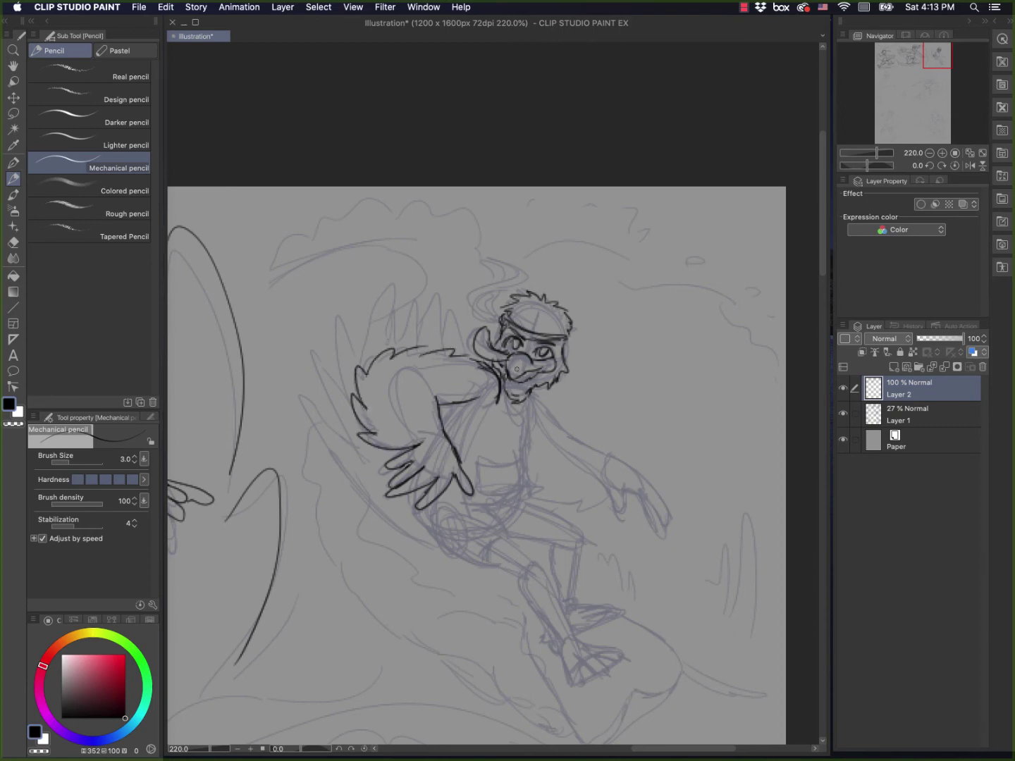
Step: Draw the second surfing turkey's tank top with a rectangular race bib, and the outstretched front arm with its hand
mouse_move(498, 399)
mouse_down()
mouse_move(461, 408)
mouse_move(482, 423)
mouse_up()
drag(532, 395, 536, 486)
mouse_move(431, 498)
mouse_down()
mouse_move(487, 523)
mouse_move(536, 485)
mouse_move(486, 498)
mouse_up()
drag(485, 466, 535, 451)
mouse_move(483, 497)
mouse_down()
mouse_move(517, 494)
mouse_move(534, 479)
mouse_up()
drag(487, 504, 526, 490)
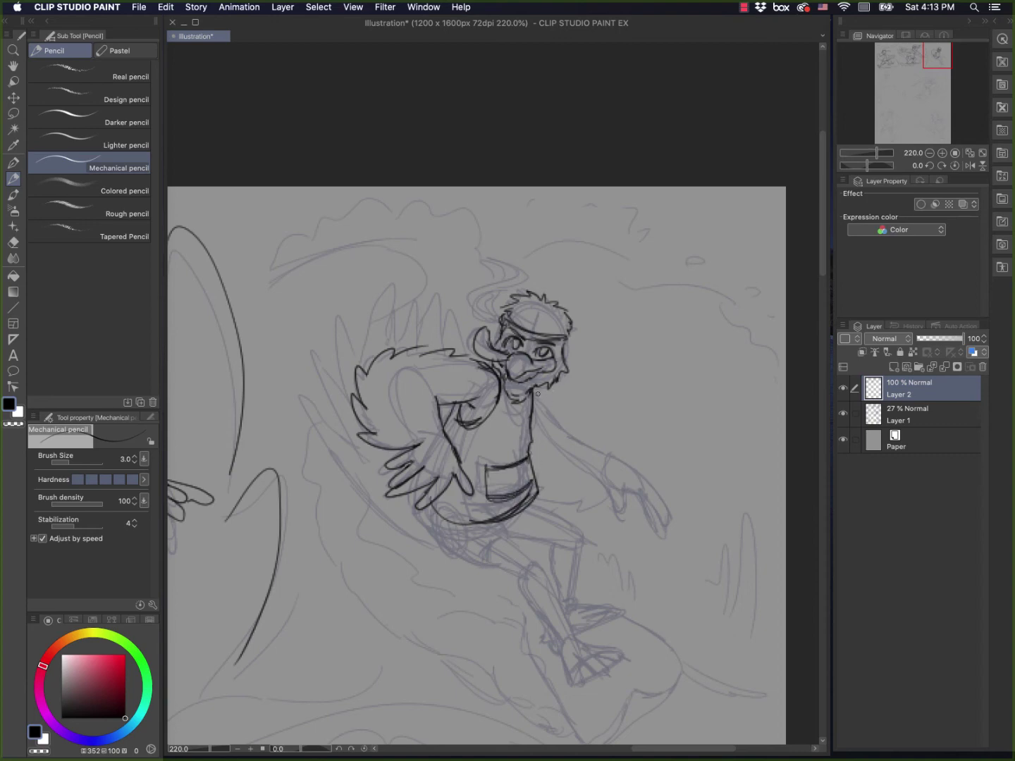
mouse_move(536, 394)
mouse_down()
mouse_move(603, 452)
mouse_move(622, 485)
mouse_move(638, 472)
mouse_move(651, 492)
mouse_move(575, 515)
mouse_move(539, 497)
mouse_up()
Step: Draw the second surfing turkey's shorts, both bent legs and the feet with spread toes
mouse_move(419, 516)
mouse_down()
mouse_move(439, 546)
mouse_move(469, 561)
mouse_move(496, 561)
mouse_move(479, 554)
mouse_move(545, 527)
mouse_move(533, 538)
mouse_move(551, 513)
mouse_move(535, 533)
mouse_move(575, 531)
mouse_move(555, 520)
mouse_move(581, 536)
mouse_up()
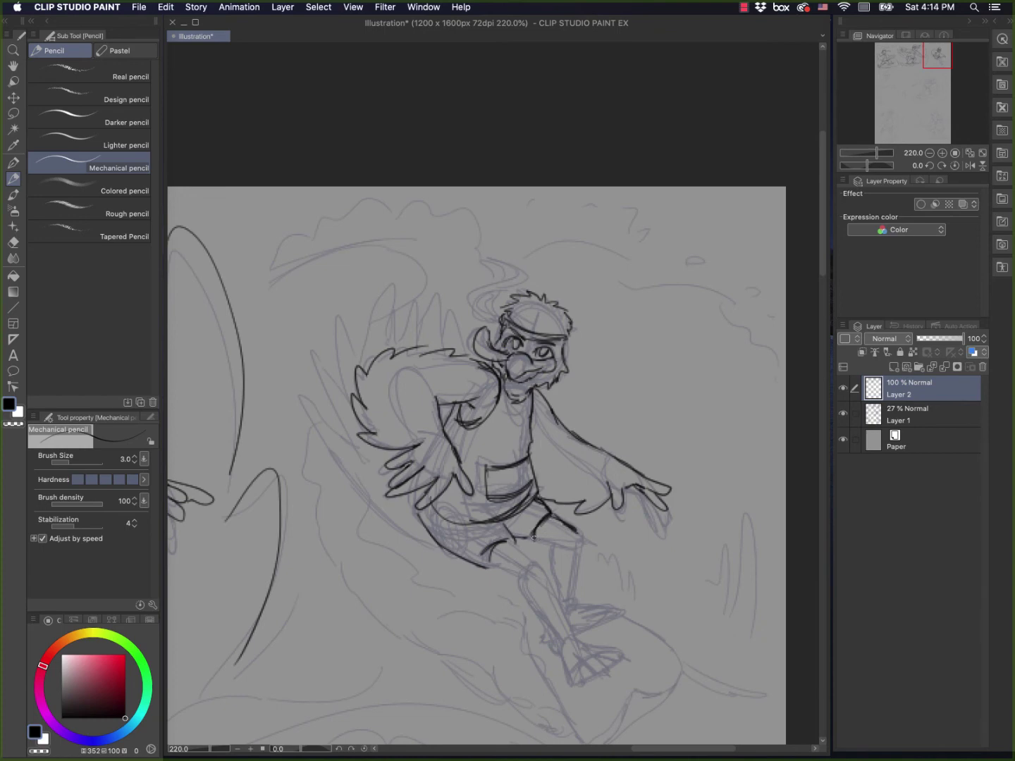
drag(549, 549, 564, 604)
mouse_move(506, 537)
mouse_down()
mouse_move(542, 566)
mouse_move(527, 581)
mouse_move(529, 606)
mouse_move(568, 645)
mouse_up()
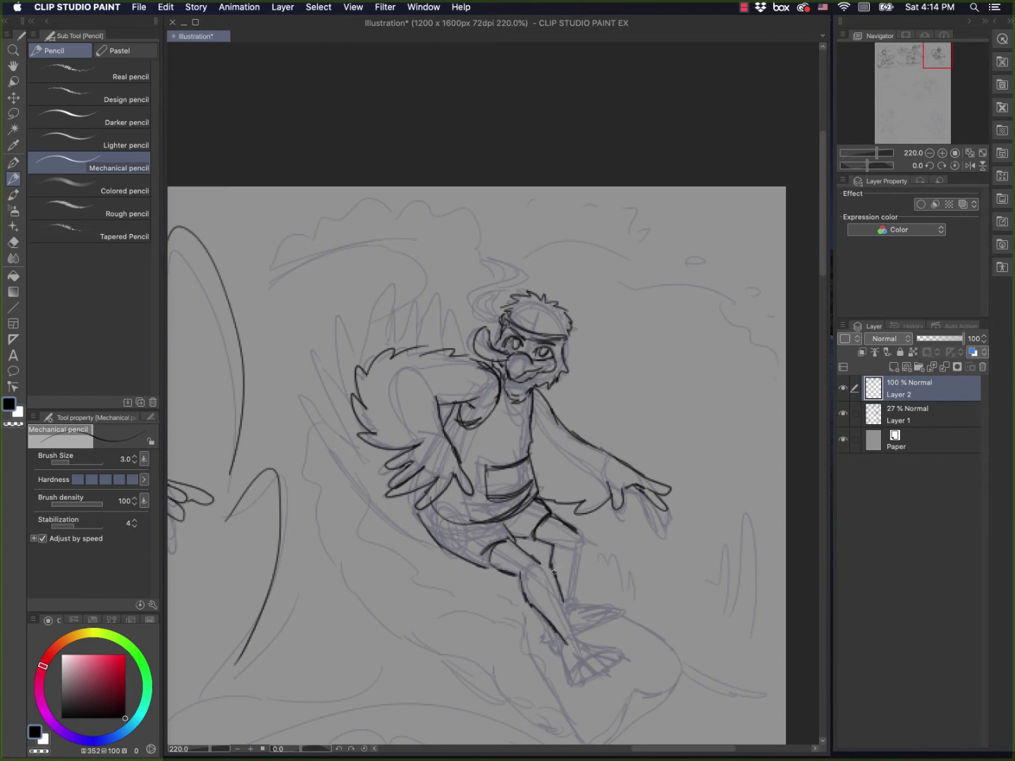
drag(551, 571, 586, 638)
mouse_move(591, 656)
mouse_down()
mouse_move(606, 669)
mouse_move(618, 660)
mouse_move(611, 649)
mouse_move(626, 661)
mouse_up()
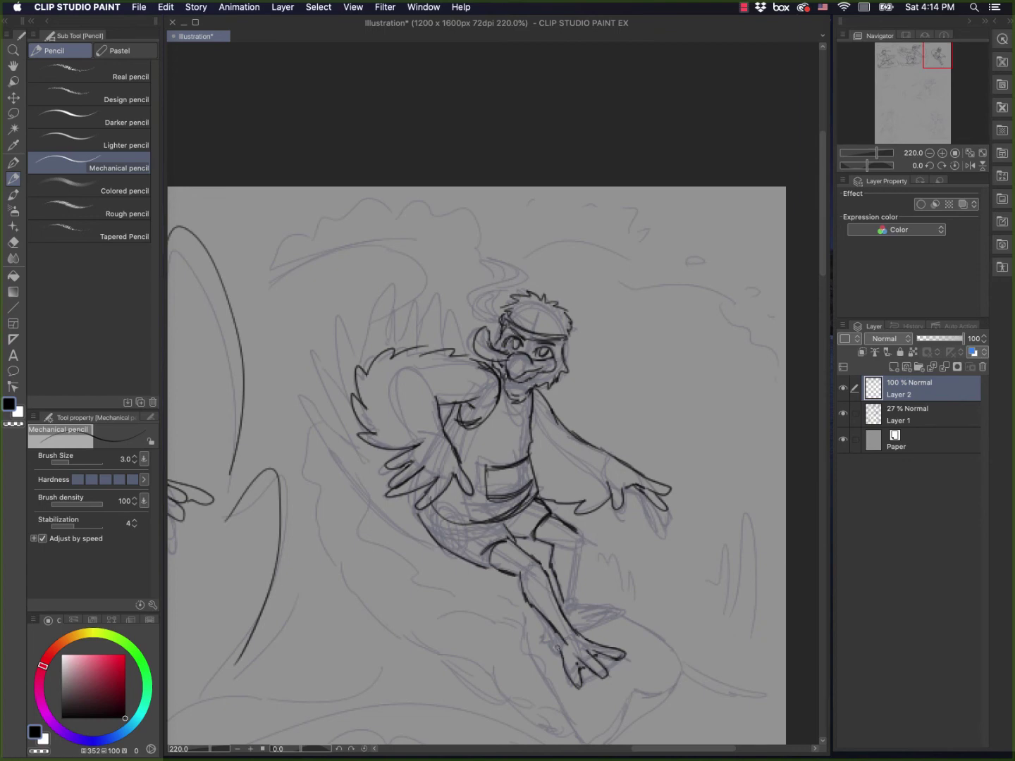
mouse_move(556, 647)
mouse_down()
mouse_move(554, 631)
mouse_move(611, 616)
mouse_up()
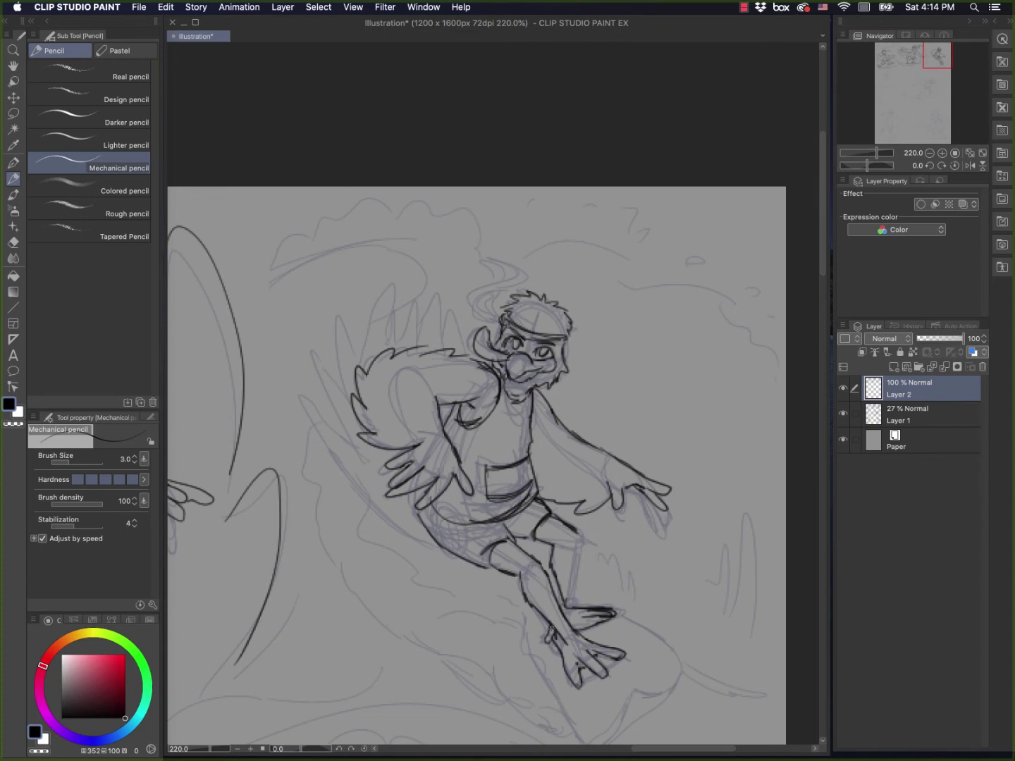
drag(576, 530, 571, 605)
Step: Draw the second surfing turkey's pointed tail feathers fanning out from the hips up behind the back arm
scroll(670, 576, down, 2)
scroll(669, 576, left, 2)
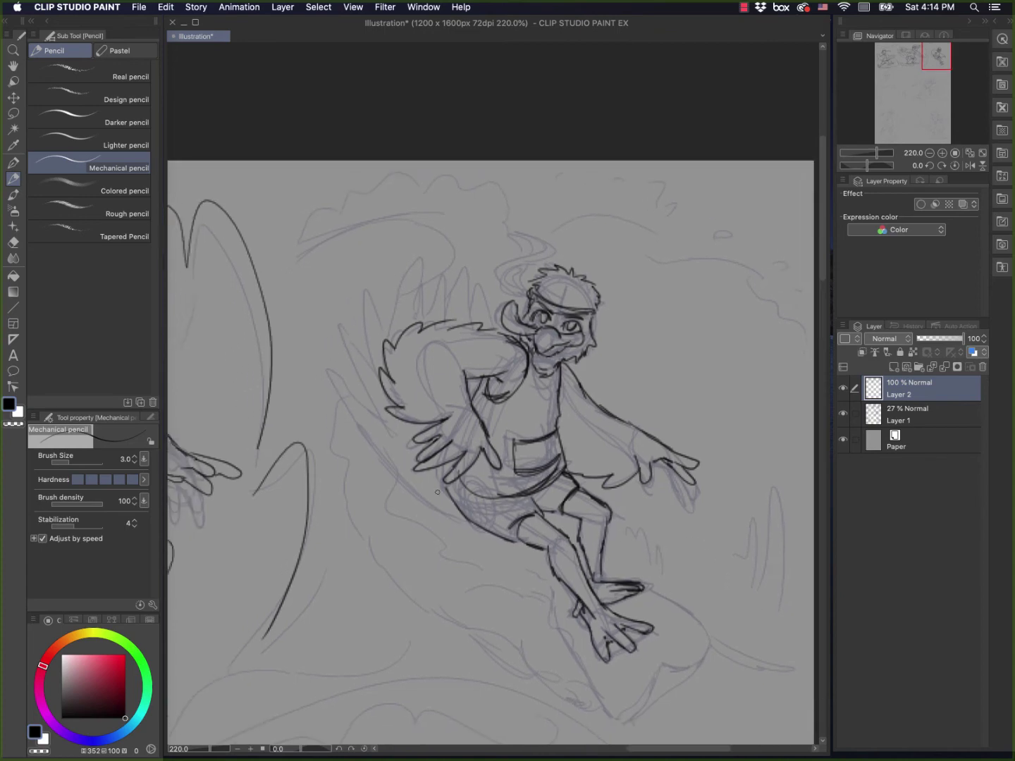
mouse_move(463, 520)
mouse_down()
mouse_move(424, 504)
mouse_move(330, 366)
mouse_move(430, 481)
mouse_up()
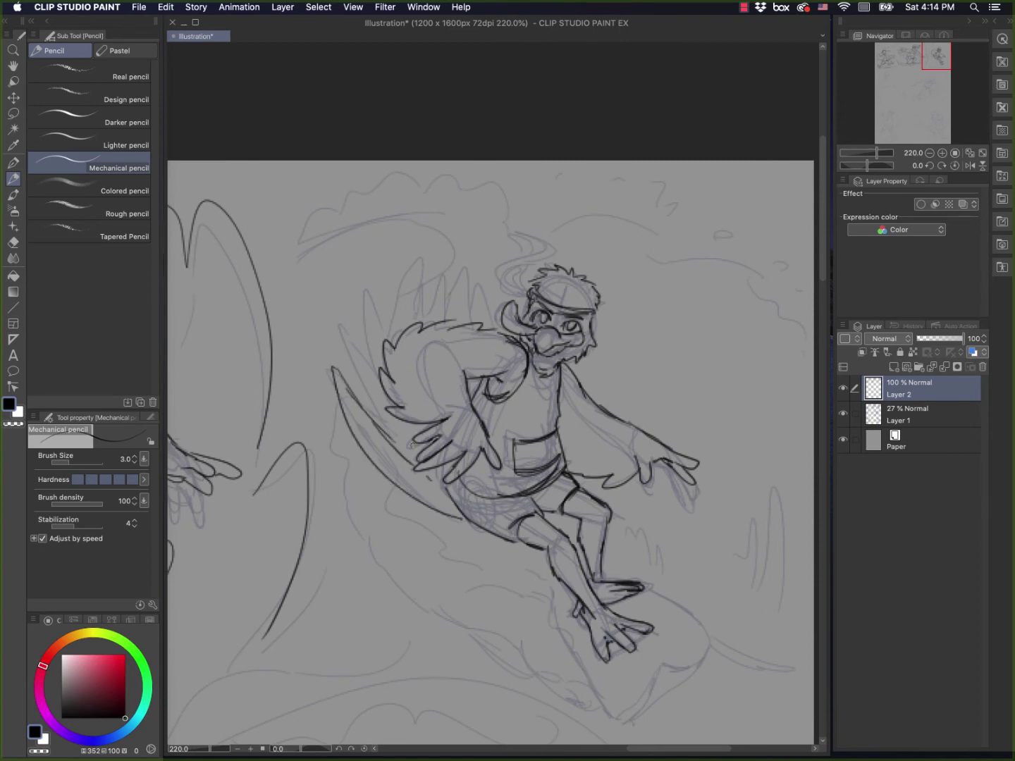
drag(367, 408, 344, 327)
drag(378, 380, 366, 285)
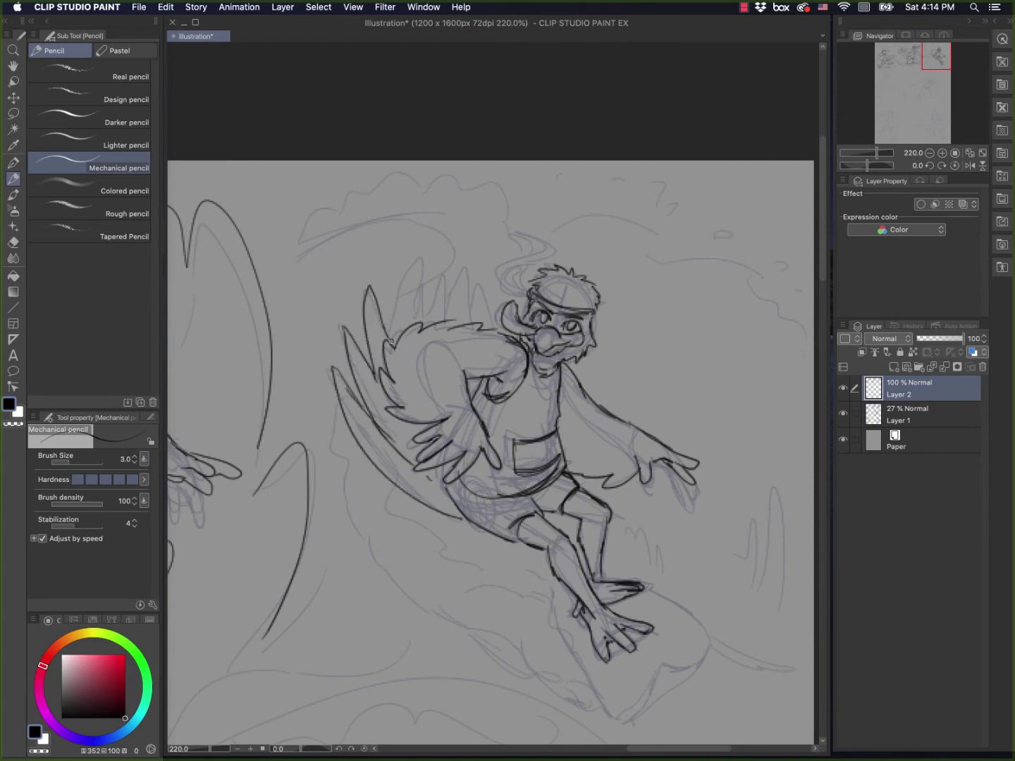
drag(390, 343, 412, 265)
drag(417, 315, 415, 264)
drag(422, 314, 446, 317)
drag(444, 320, 461, 302)
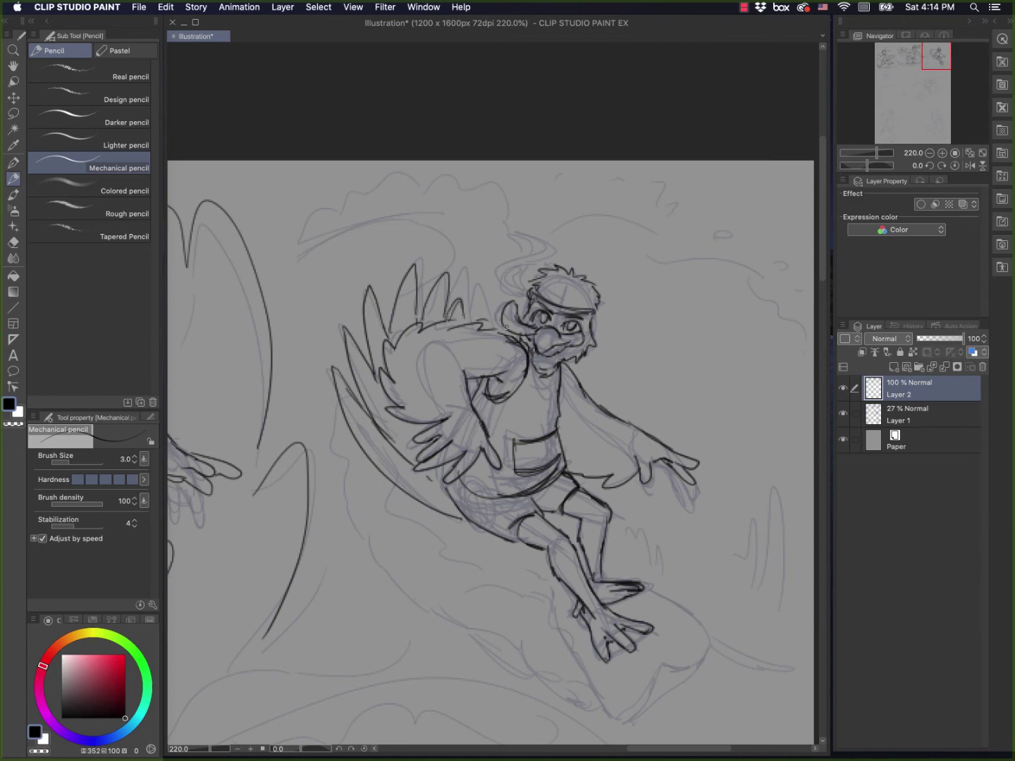
Step: Outline the surfboard under the second surfing turkey with its upturned nose, and add a pointed splash behind the legs
scroll(703, 558, down, 5)
scroll(704, 558, right, 3)
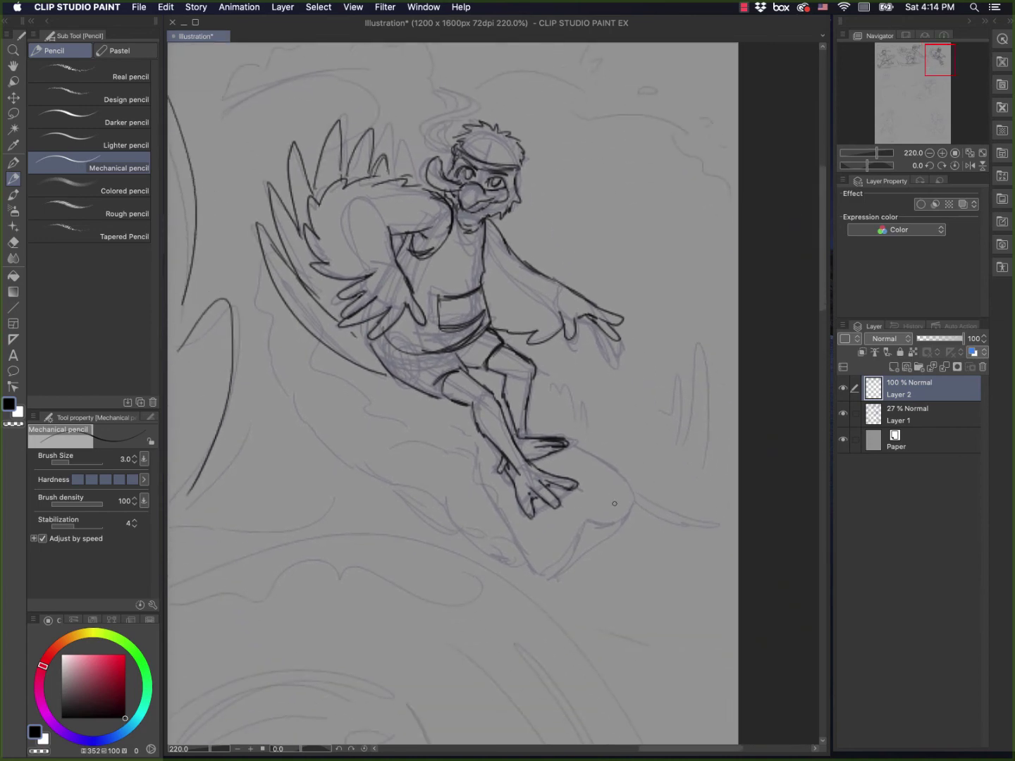
mouse_move(550, 576)
mouse_down()
mouse_move(586, 520)
mouse_move(639, 509)
mouse_move(555, 573)
mouse_up()
mouse_move(554, 573)
mouse_down()
mouse_move(630, 517)
mouse_move(574, 446)
mouse_move(477, 467)
mouse_up()
mouse_move(522, 564)
mouse_down()
mouse_move(487, 493)
mouse_move(471, 446)
mouse_up()
mouse_move(604, 465)
mouse_down()
mouse_move(574, 405)
mouse_move(535, 368)
mouse_up()
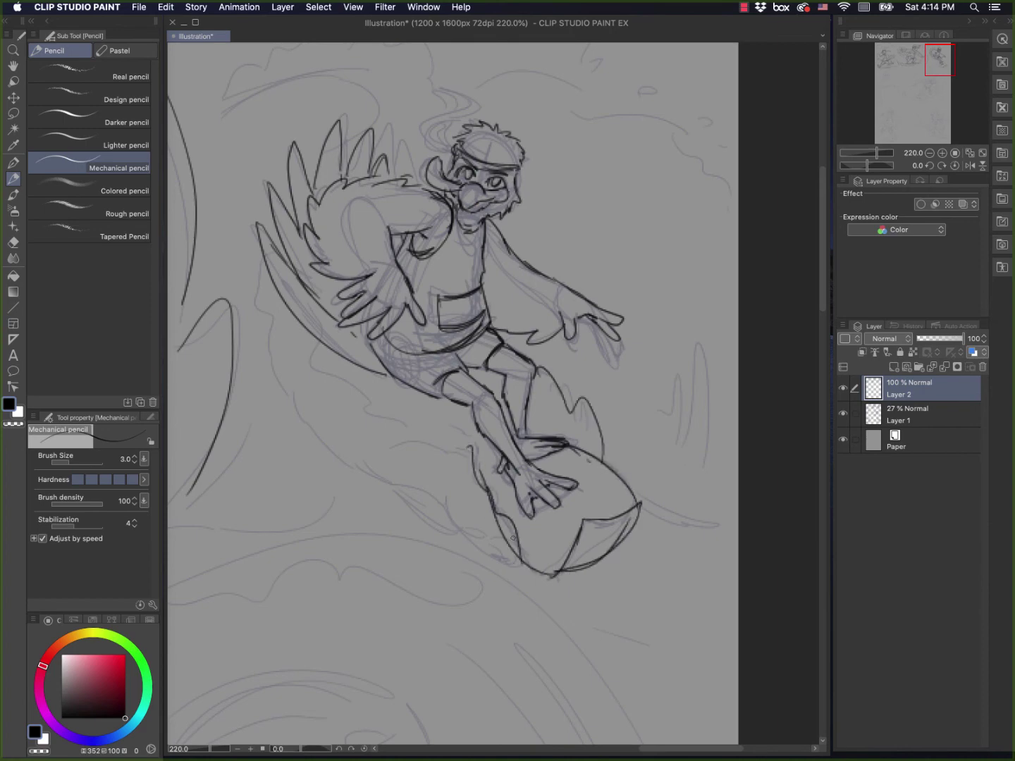
Step: Draw the wavy wake lines trailing from the second turkey's board and a spiky splash ahead of it
mouse_move(519, 565)
mouse_down()
mouse_move(368, 487)
mouse_move(263, 352)
mouse_move(246, 282)
mouse_up()
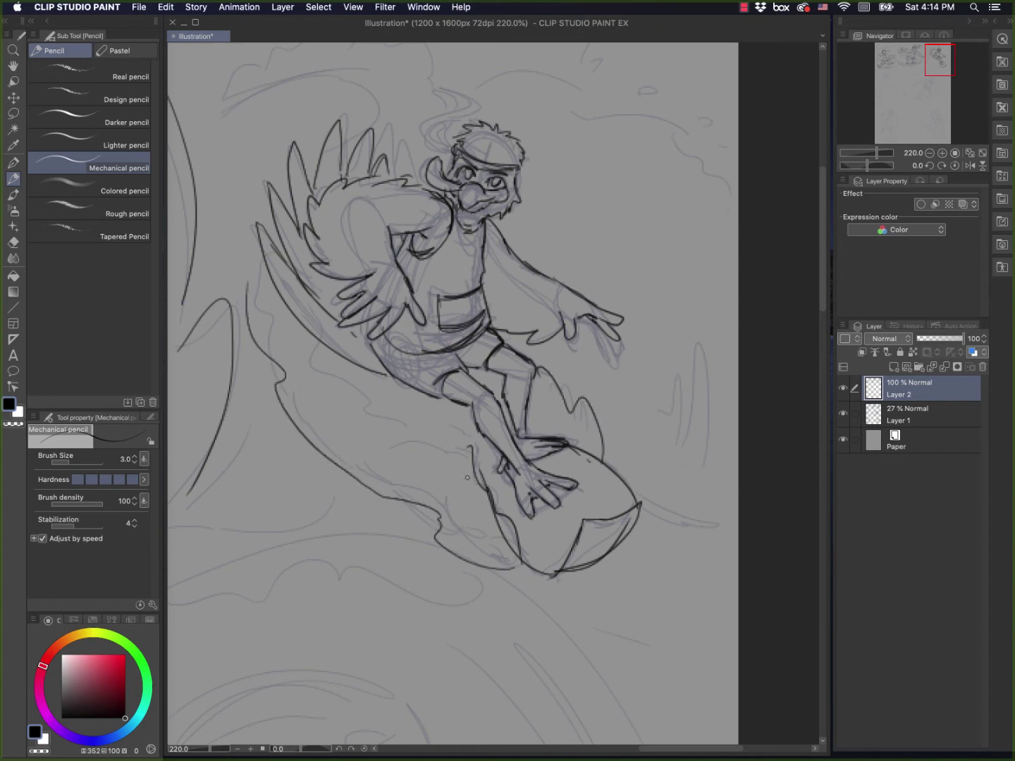
mouse_move(466, 466)
mouse_down()
mouse_move(347, 394)
mouse_move(286, 326)
mouse_up()
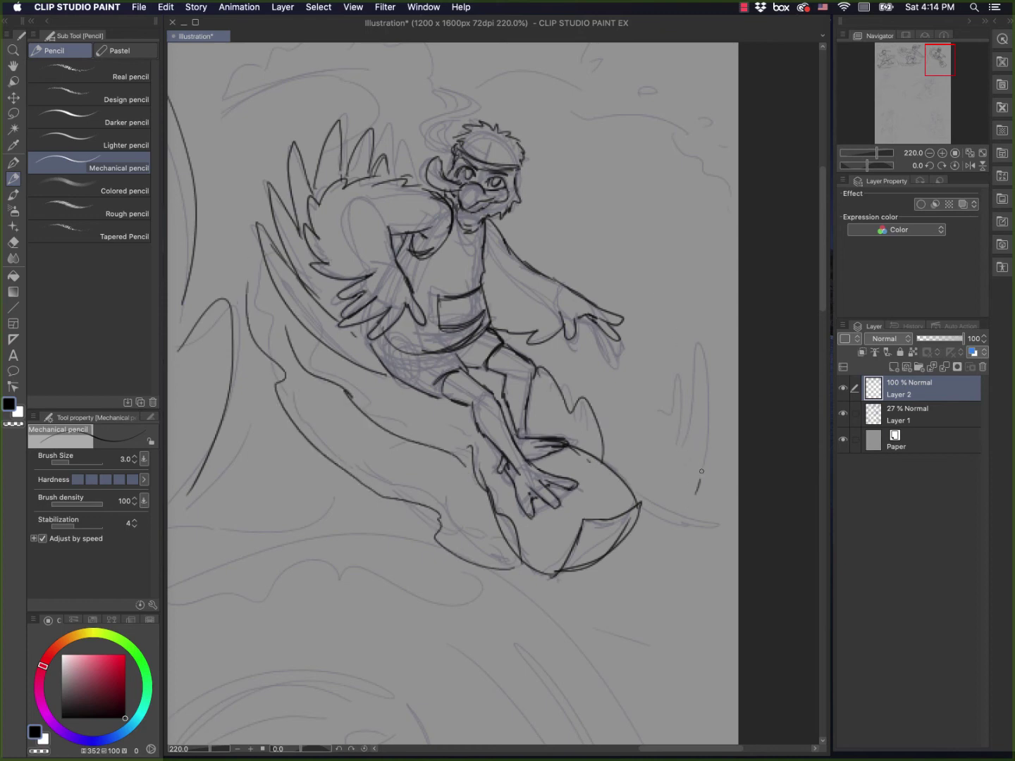
mouse_move(701, 472)
mouse_down()
mouse_move(642, 392)
mouse_move(616, 410)
mouse_up()
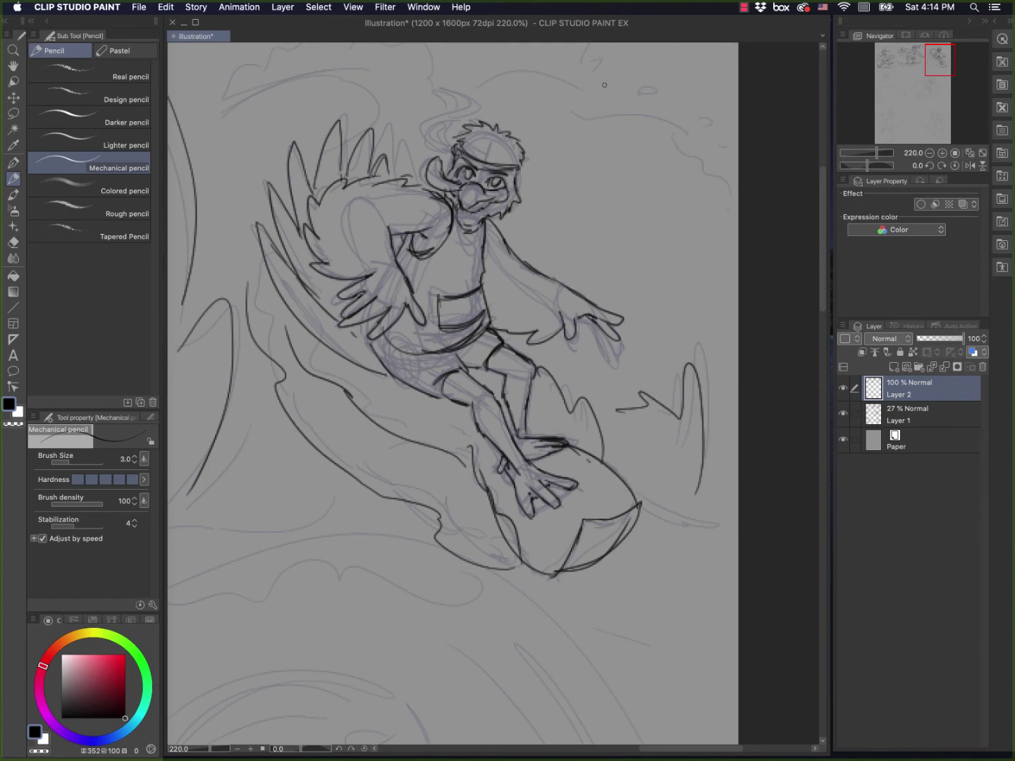
Step: Draw the wave crest lines arching above and behind the second surfing turkey, with small water droplets
mouse_move(448, 90)
mouse_down()
mouse_move(572, 92)
mouse_move(586, 105)
mouse_up()
mouse_move(581, 111)
mouse_down()
mouse_move(660, 122)
mouse_move(727, 189)
mouse_up()
drag(644, 85, 642, 92)
drag(702, 122, 707, 128)
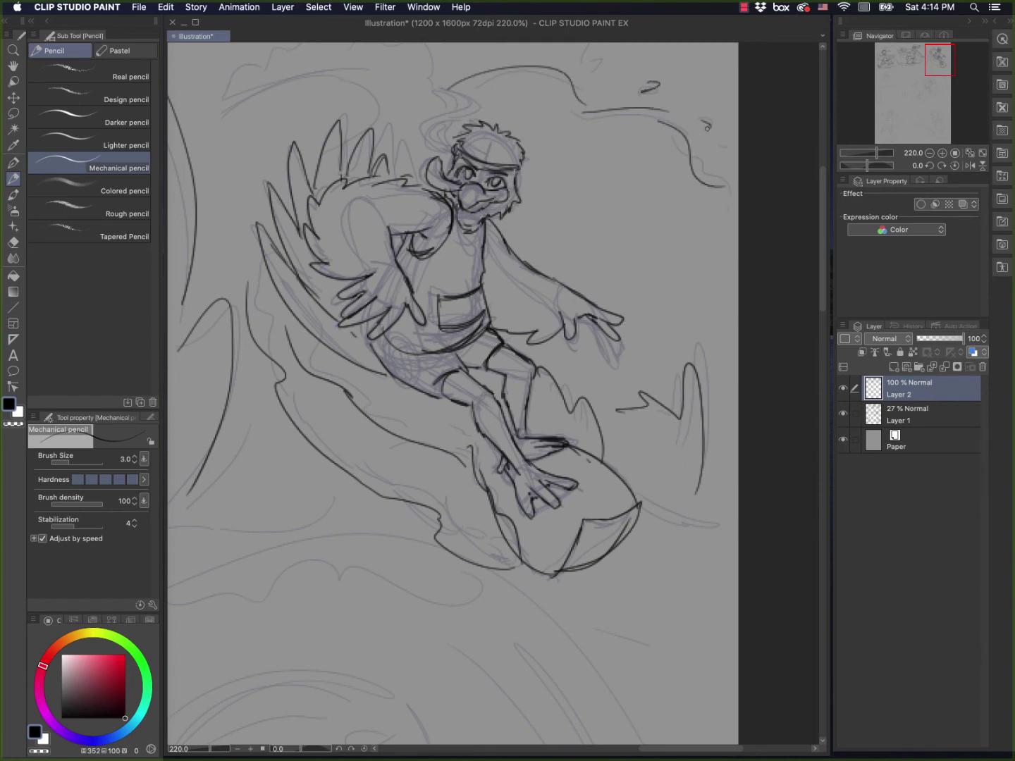
drag(529, 284, 605, 466)
mouse_move(263, 375)
mouse_down()
mouse_move(265, 356)
mouse_move(510, 243)
mouse_up()
mouse_move(500, 325)
mouse_down()
mouse_move(486, 296)
mouse_move(515, 285)
mouse_move(518, 324)
mouse_up()
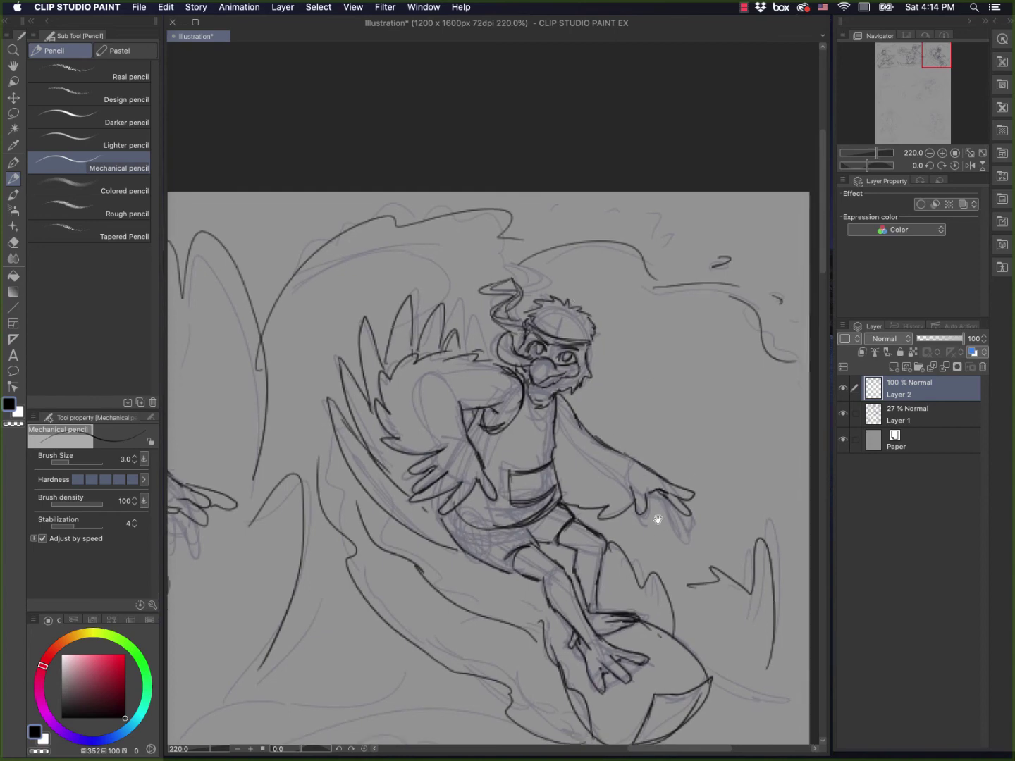
scroll(656, 517, down, 4)
scroll(657, 517, left, 1)
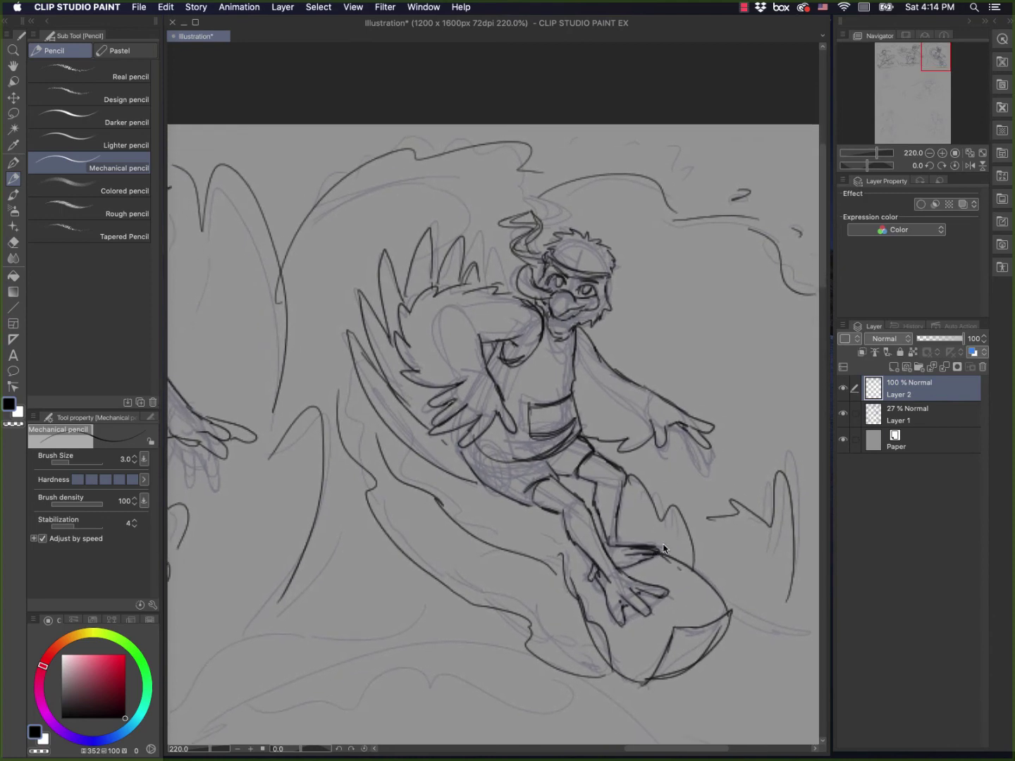
key(super+z)
key(super+z)
key(super+z)
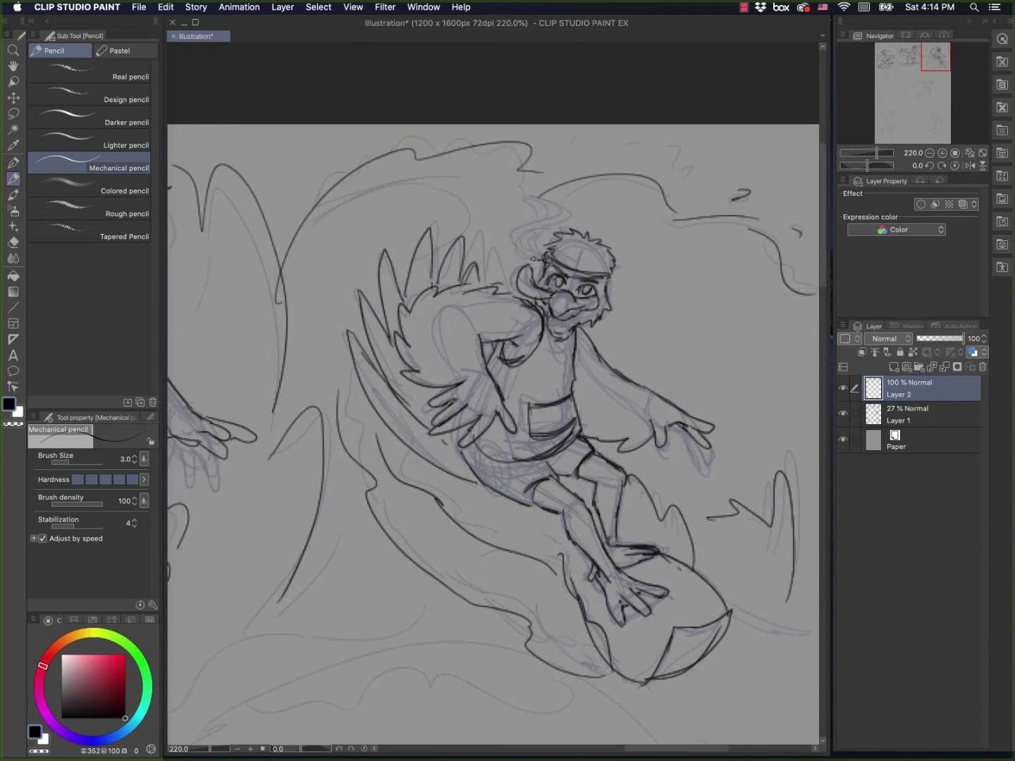
Step: Draw the second surfing turkey's headband tails curling up behind the head
mouse_move(533, 258)
mouse_down()
mouse_move(515, 236)
mouse_move(548, 218)
mouse_move(523, 234)
mouse_move(522, 253)
mouse_move(545, 258)
mouse_move(515, 242)
mouse_move(523, 235)
mouse_move(531, 251)
mouse_move(529, 229)
mouse_up()
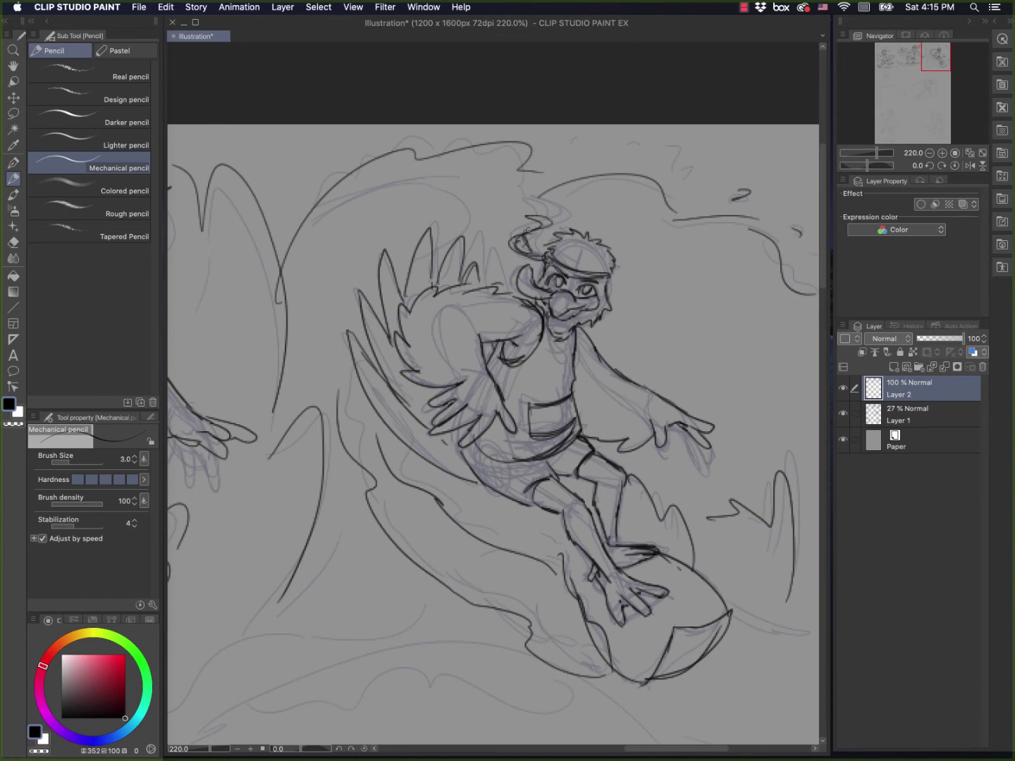
Step: Draw the face of the turkey behind the wide sign, with round eyes, raised brows and an open smiling beak
scroll(616, 339, down, 5)
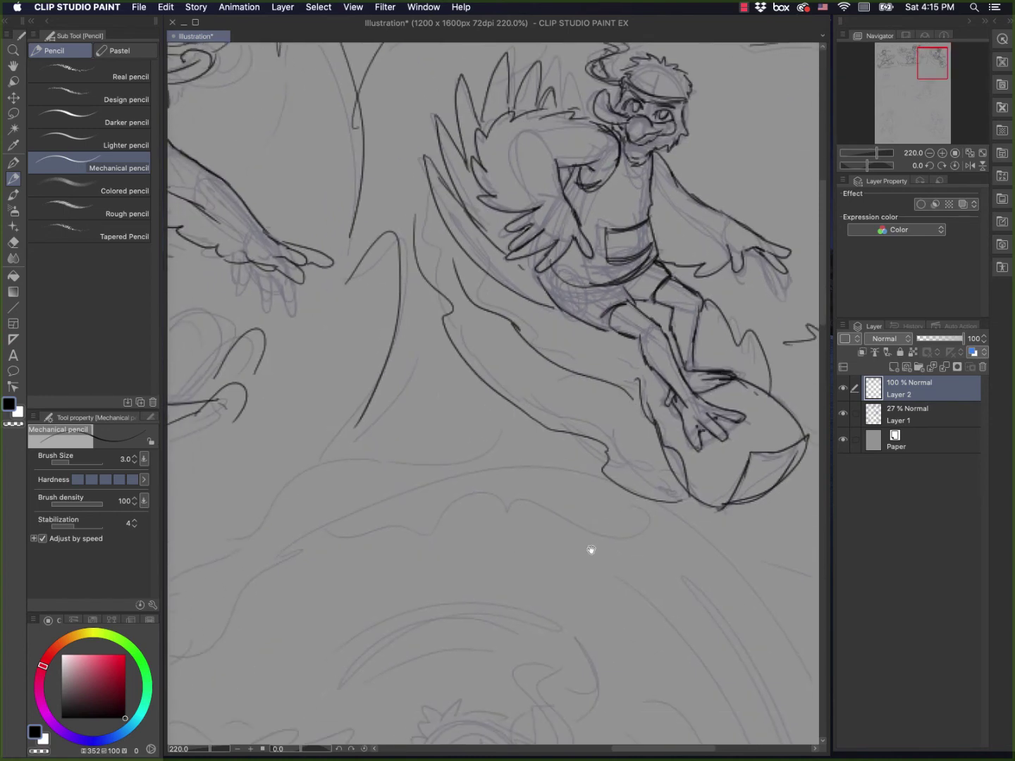
scroll(589, 549, down, 6)
scroll(516, 578, down, 10)
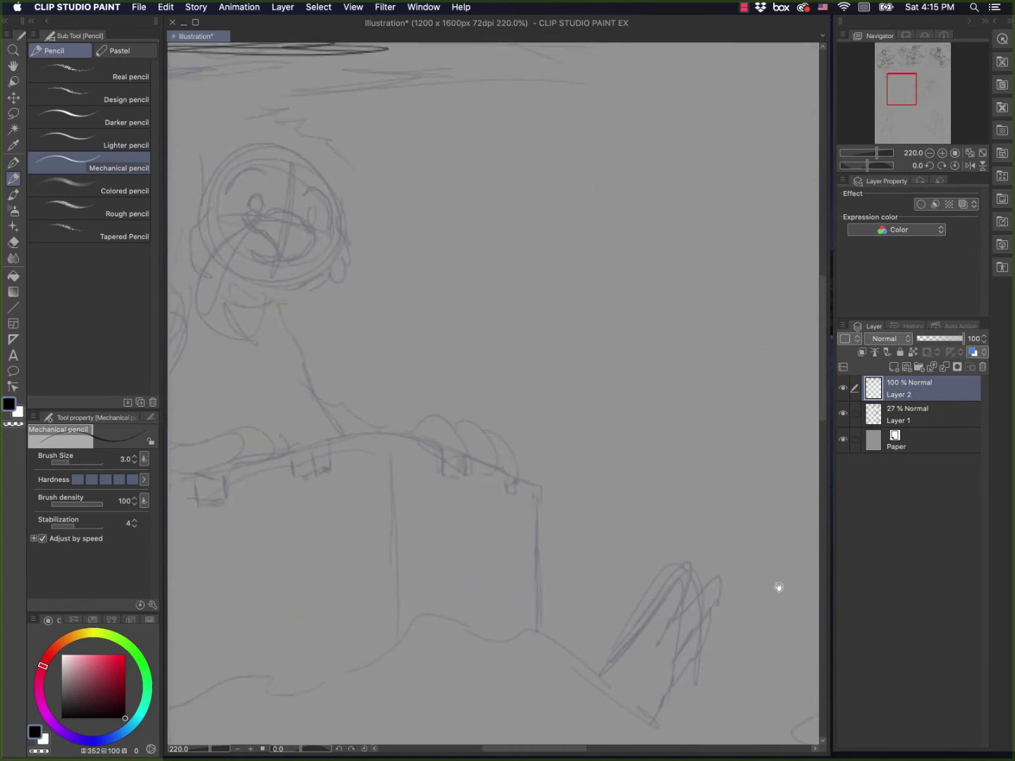
mouse_move(723, 492)
mouse_down()
mouse_move(702, 446)
mouse_move(663, 509)
mouse_up()
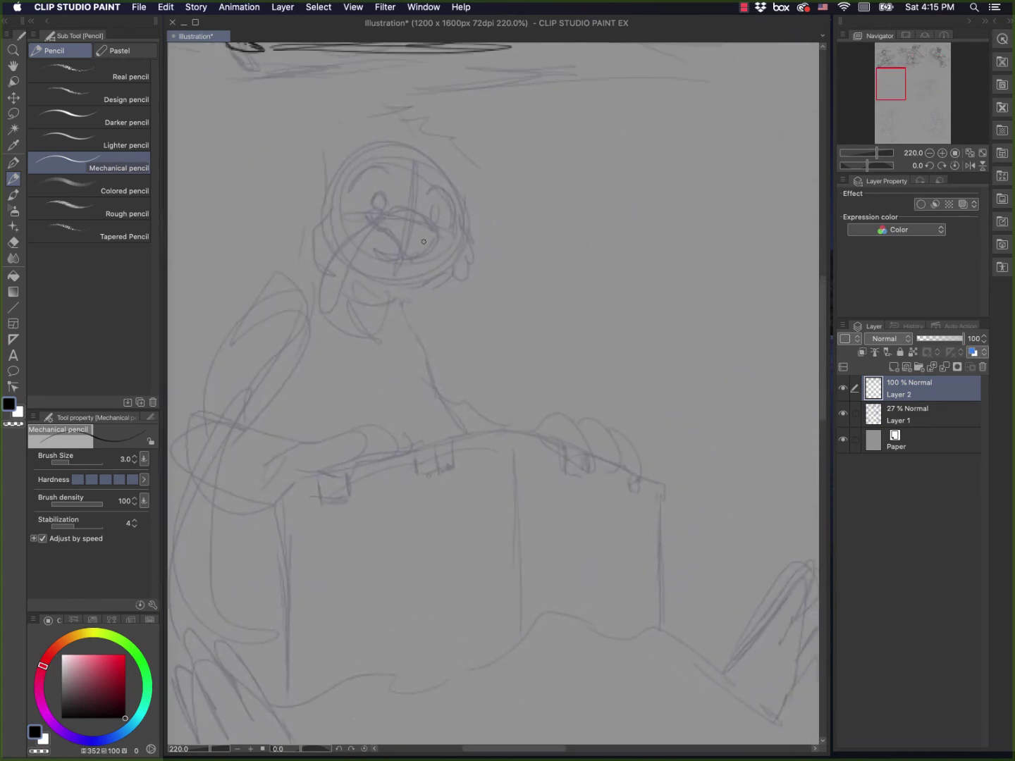
mouse_move(374, 222)
mouse_down()
mouse_move(424, 214)
mouse_move(424, 245)
mouse_move(412, 255)
mouse_move(372, 227)
mouse_move(404, 254)
mouse_move(391, 276)
mouse_move(404, 261)
mouse_move(344, 296)
mouse_move(380, 179)
mouse_move(351, 193)
mouse_move(449, 212)
mouse_move(438, 181)
mouse_move(435, 218)
mouse_up()
mouse_move(355, 173)
mouse_down()
mouse_move(447, 180)
mouse_move(455, 230)
mouse_up()
Step: Draw the sign-holding turkey's cheek feathers, tufted crown and headband with a long tail hanging down beside the neck
mouse_move(333, 205)
mouse_down()
mouse_move(308, 245)
mouse_move(326, 271)
mouse_up()
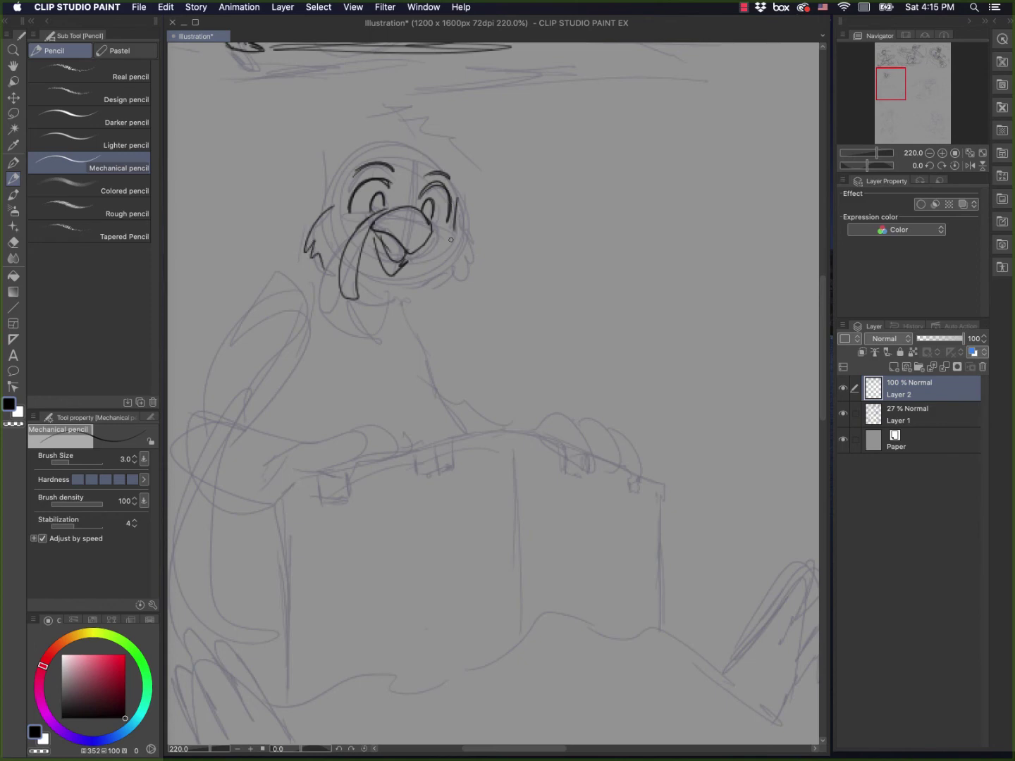
mouse_move(454, 227)
mouse_down()
mouse_move(463, 255)
mouse_move(421, 287)
mouse_up()
mouse_move(320, 201)
mouse_down()
mouse_move(326, 154)
mouse_move(360, 124)
mouse_move(431, 128)
mouse_move(468, 157)
mouse_move(476, 180)
mouse_move(462, 166)
mouse_move(468, 172)
mouse_move(320, 193)
mouse_move(289, 239)
mouse_move(335, 417)
mouse_move(351, 389)
mouse_move(330, 422)
mouse_up()
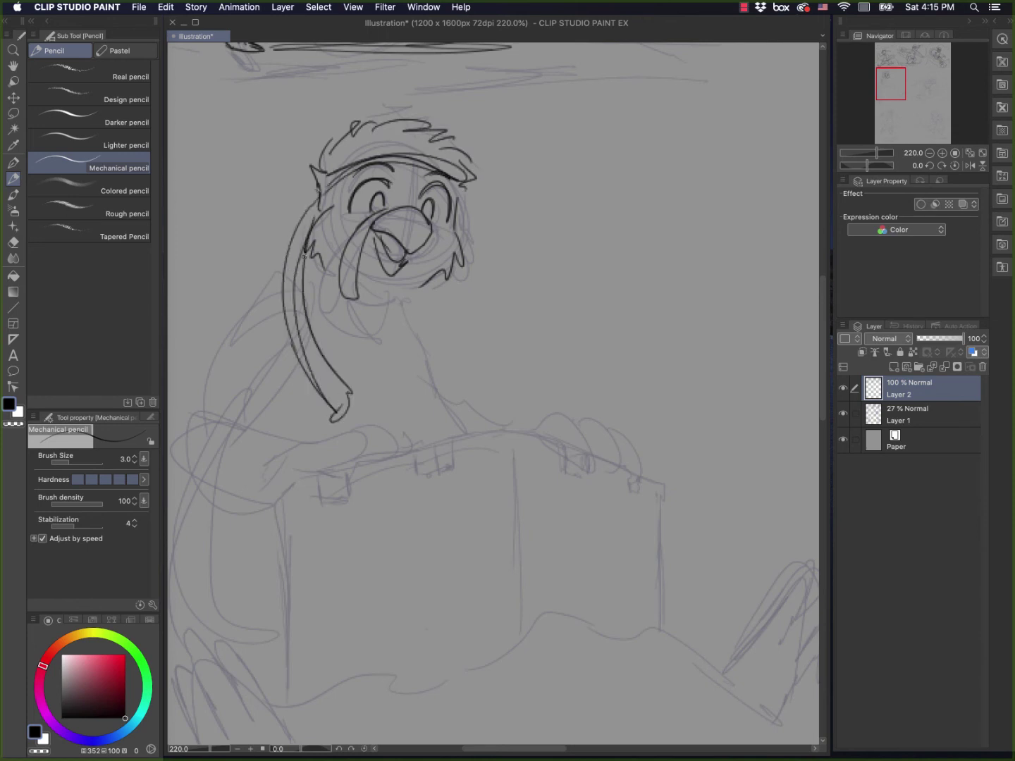
Step: Draw the neck, shirt neckline and side of the body of the turkey behind the wide sandcastle block
drag(305, 257, 316, 377)
drag(377, 294, 419, 289)
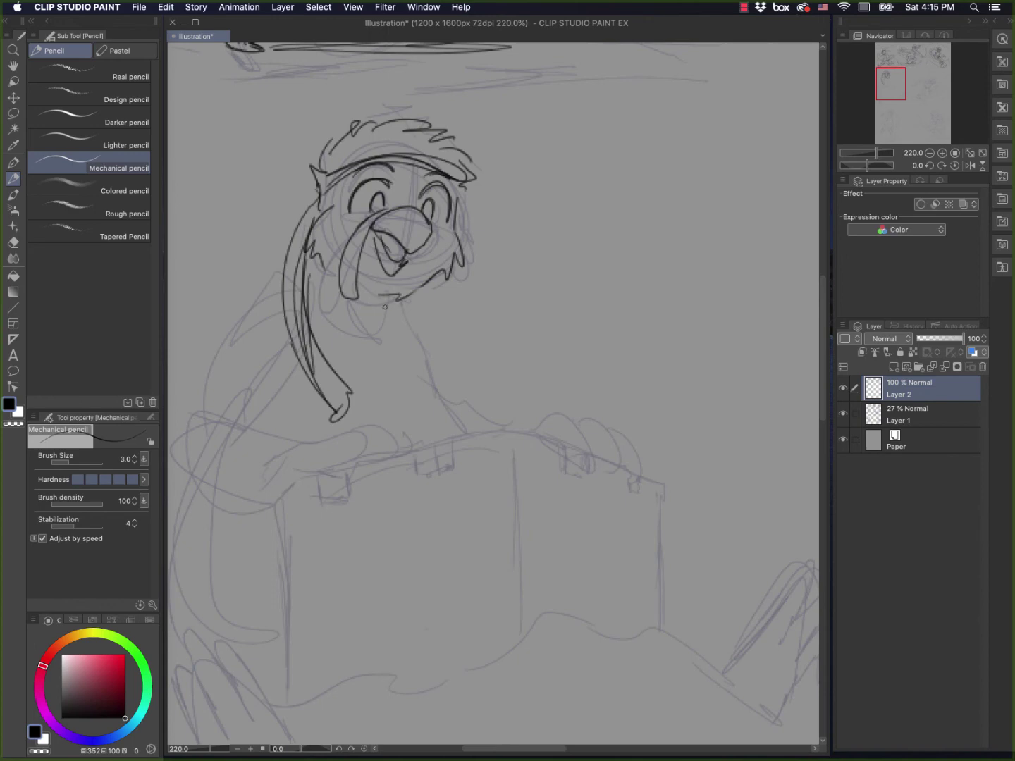
mouse_move(322, 271)
mouse_down()
mouse_move(331, 311)
mouse_move(379, 343)
mouse_move(409, 329)
mouse_move(463, 433)
mouse_up()
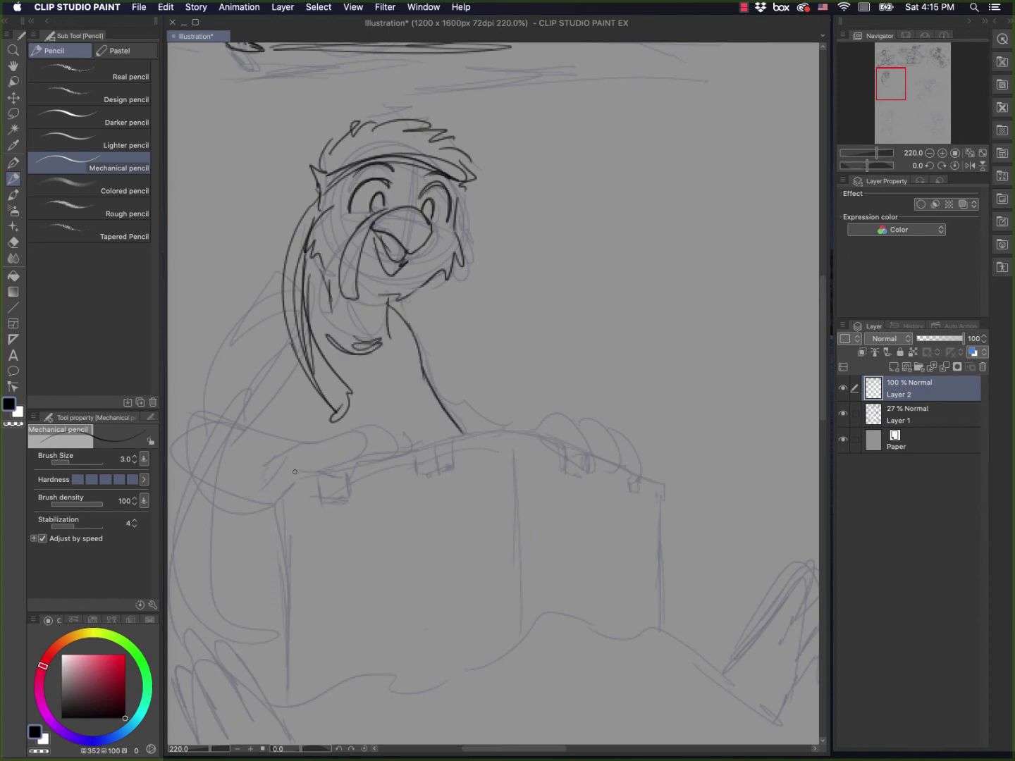
Step: Draw the turkey's two hands resting on the upper edge of the sandcastle block, with curled fingers
mouse_move(272, 483)
mouse_down()
mouse_move(309, 438)
mouse_move(365, 429)
mouse_move(331, 462)
mouse_move(394, 393)
mouse_move(358, 453)
mouse_up()
drag(399, 403, 370, 453)
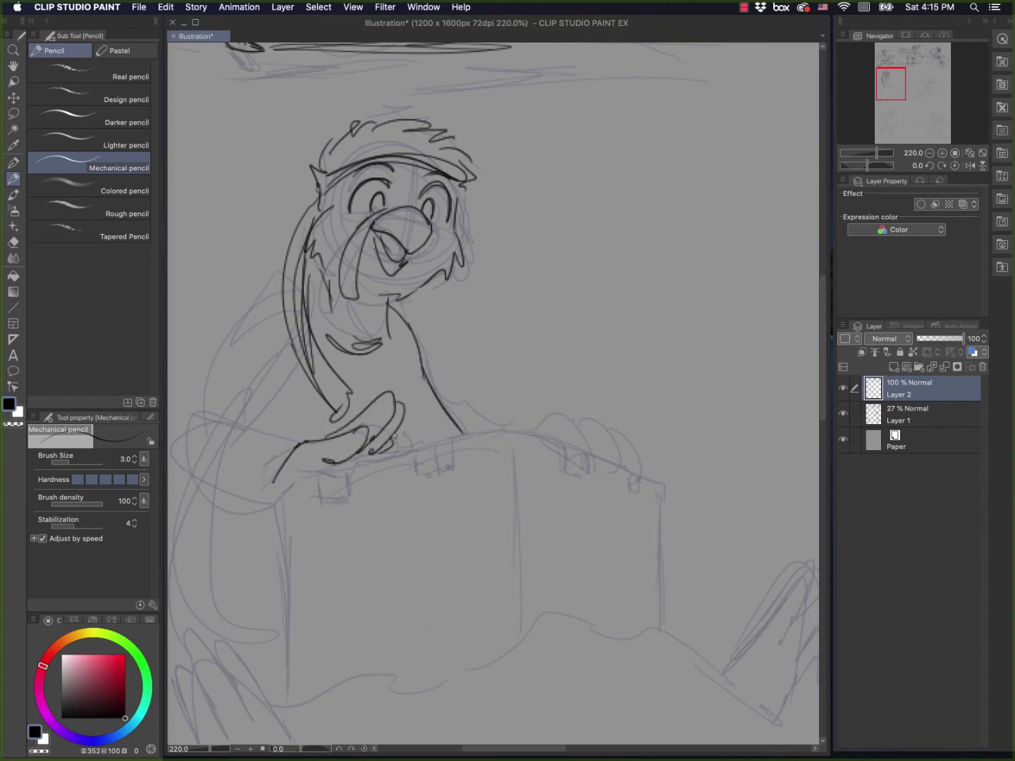
mouse_move(283, 464)
mouse_down()
mouse_move(270, 513)
mouse_move(291, 494)
mouse_up()
mouse_move(529, 432)
mouse_down()
mouse_move(568, 417)
mouse_move(596, 468)
mouse_up()
mouse_move(570, 427)
mouse_down()
mouse_move(601, 419)
mouse_move(599, 466)
mouse_move(626, 469)
mouse_up()
Step: Draw the sandcastle block's notched upper rim, side edges and vertical center line
mouse_move(451, 443)
mouse_down()
mouse_move(511, 431)
mouse_move(511, 619)
mouse_move(456, 473)
mouse_move(419, 486)
mouse_up()
mouse_move(414, 456)
mouse_down()
mouse_move(419, 487)
mouse_move(426, 454)
mouse_move(362, 467)
mouse_move(364, 501)
mouse_move(327, 506)
mouse_move(310, 468)
mouse_move(346, 470)
mouse_up()
mouse_move(347, 472)
mouse_down()
mouse_move(348, 504)
mouse_move(367, 507)
mouse_move(330, 515)
mouse_move(287, 689)
mouse_up()
drag(274, 513, 276, 692)
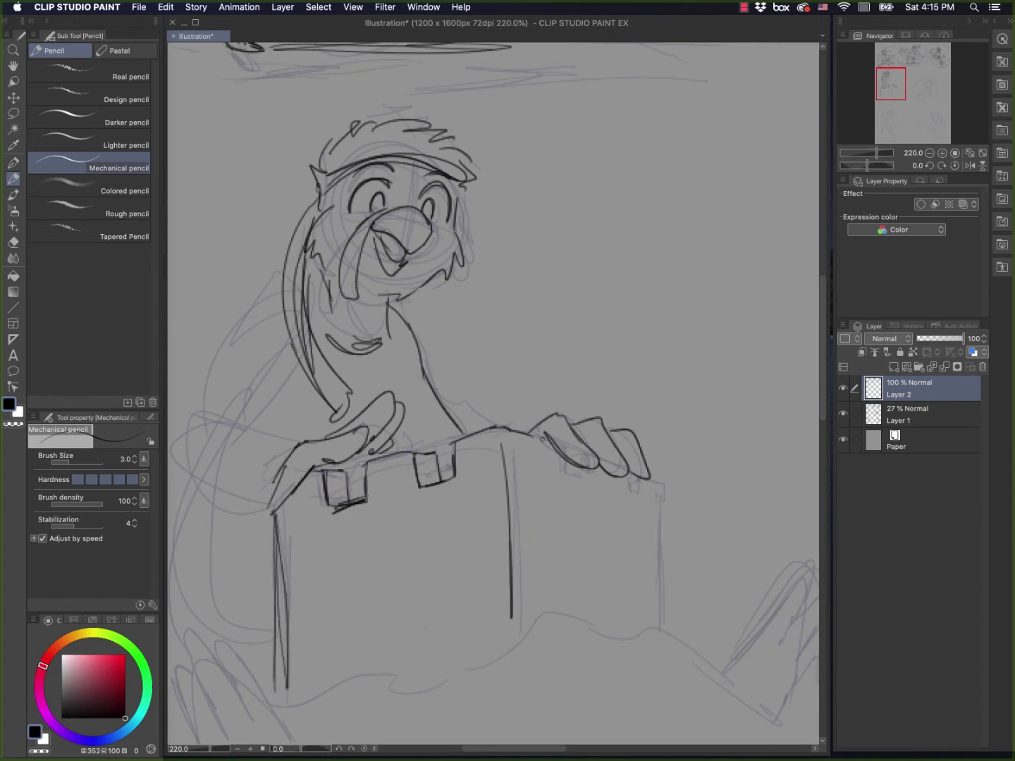
mouse_move(558, 454)
mouse_down()
mouse_move(558, 480)
mouse_move(627, 495)
mouse_up()
mouse_move(629, 496)
mouse_down()
mouse_move(650, 499)
mouse_move(664, 631)
mouse_up()
Step: Draw the turkey's large foot with three long toes beside the left edge of the sandcastle block
scroll(659, 613, down, 5)
scroll(659, 612, left, 2)
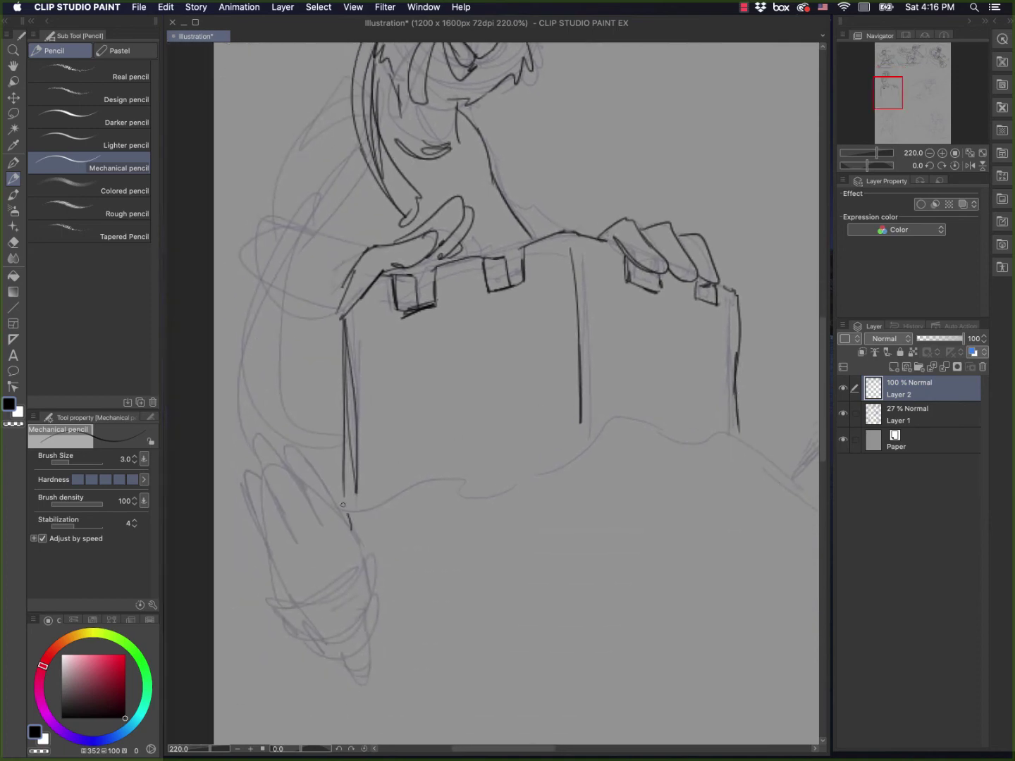
mouse_move(348, 525)
mouse_down()
mouse_move(295, 466)
mouse_move(323, 530)
mouse_move(259, 466)
mouse_move(293, 541)
mouse_move(248, 527)
mouse_move(328, 633)
mouse_move(371, 639)
mouse_up()
drag(631, 525, 459, 543)
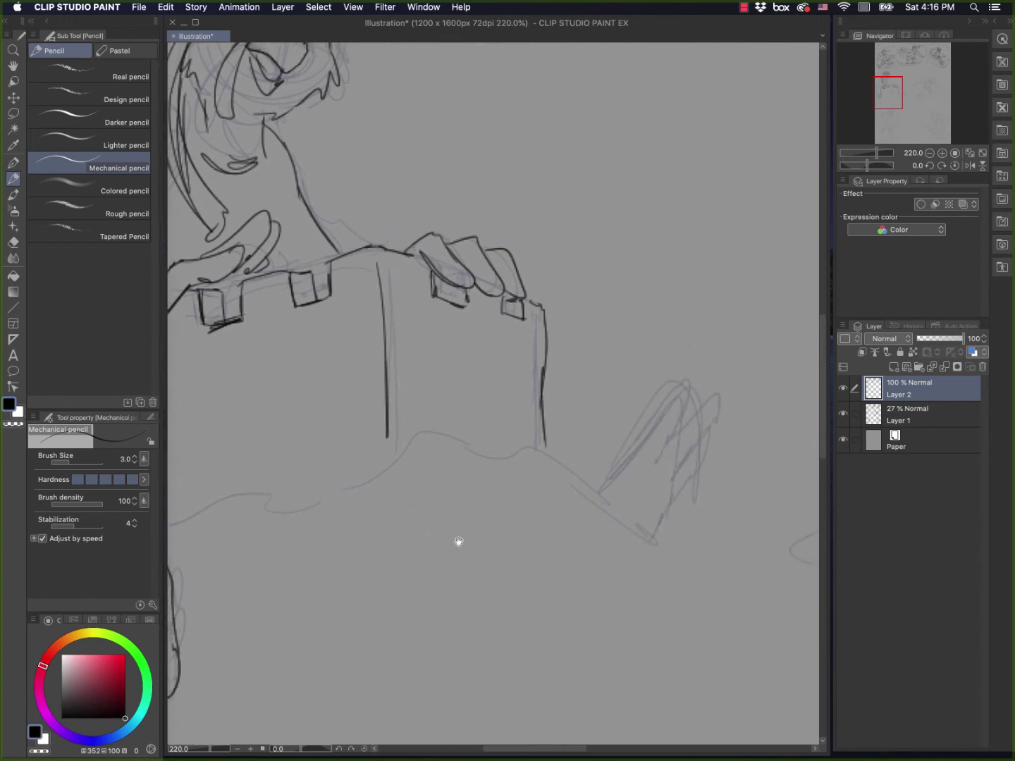
drag(336, 520, 557, 466)
scroll(592, 442, right, 8)
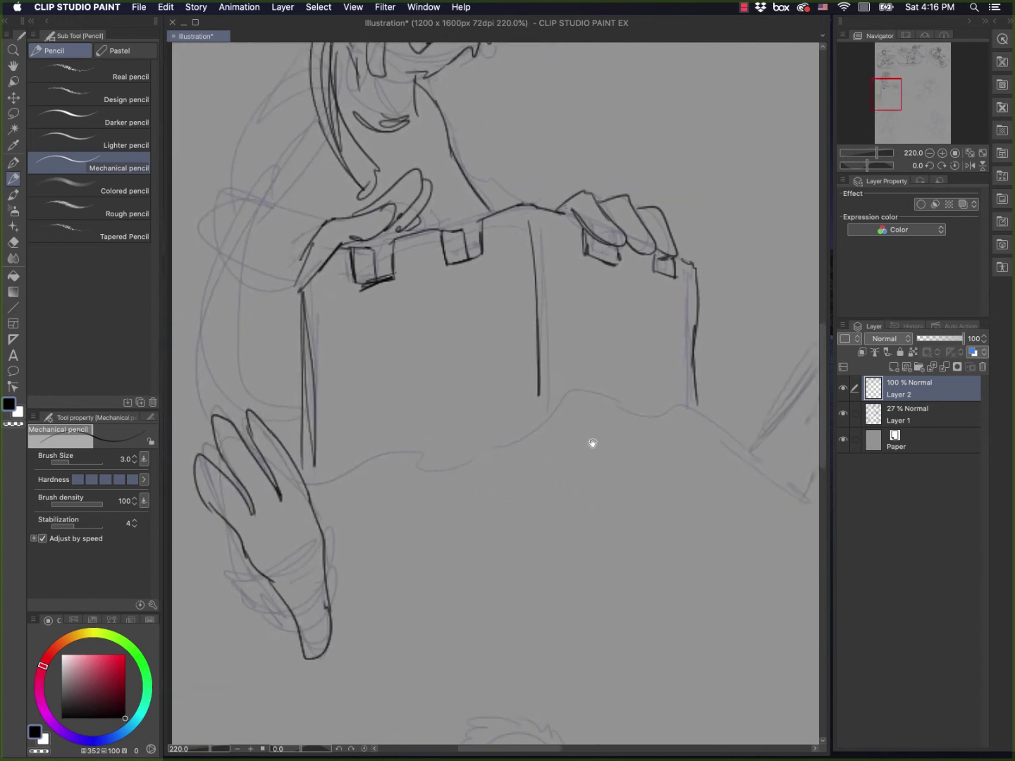
Step: Draw the sloping, uneven sand contours around the base of the sandcastle block
drag(536, 412, 660, 502)
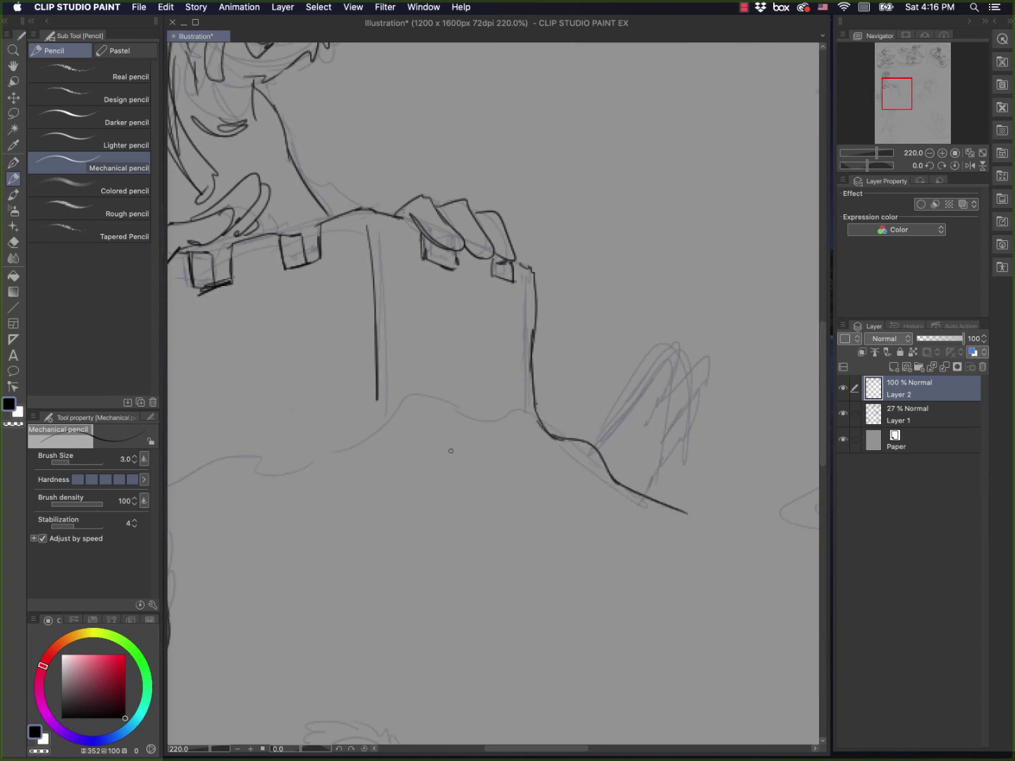
drag(448, 447, 548, 470)
scroll(543, 489, left, 5)
mouse_move(506, 421)
mouse_down()
mouse_move(496, 467)
mouse_move(453, 482)
mouse_up()
drag(511, 472, 556, 492)
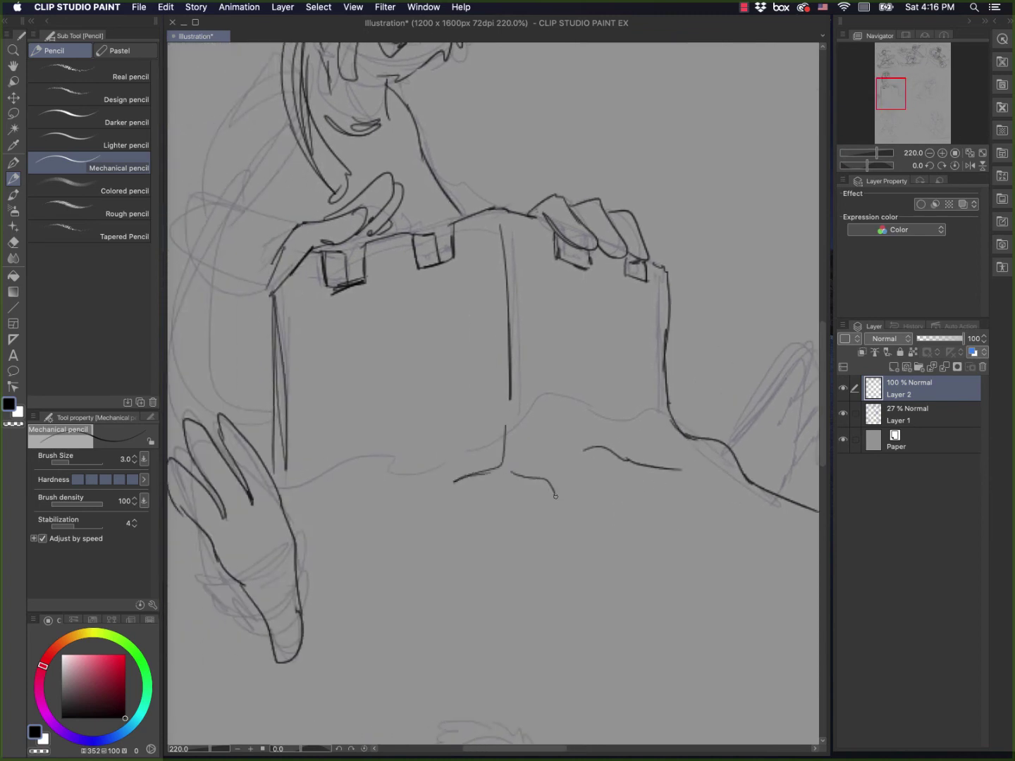
mouse_move(406, 476)
mouse_down()
mouse_move(300, 485)
mouse_move(218, 577)
mouse_up()
Step: Add the leg lines behind the near foot and draw the second foot's toes on the sand slope at the block's right
scroll(347, 537, left, 3)
scroll(346, 537, down, 2)
drag(274, 486, 251, 541)
key(space)
mouse_move(424, 444)
mouse_down()
mouse_move(432, 475)
mouse_move(217, 516)
mouse_move(185, 536)
mouse_up()
mouse_move(553, 505)
mouse_down()
mouse_move(623, 417)
mouse_move(595, 482)
mouse_move(644, 440)
mouse_move(664, 489)
mouse_move(597, 553)
mouse_up()
key(space)
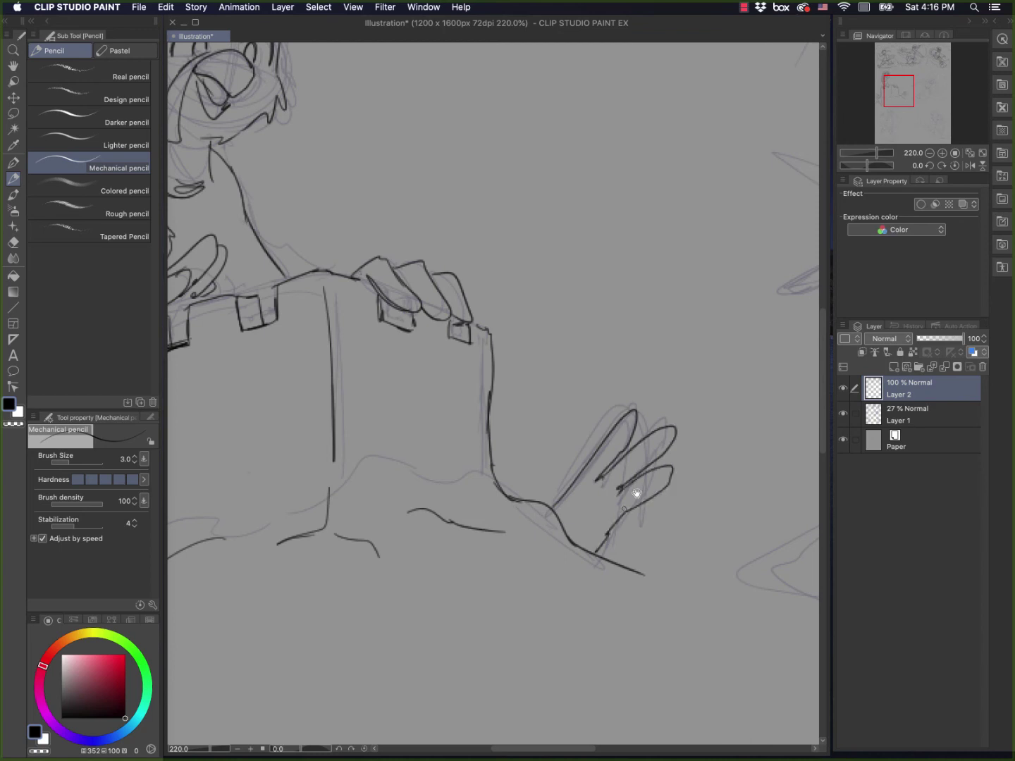
Step: Draw the sandcastle turkey's near shoulder and bent arm, with the sleeve opening and a few wing feathers below
drag(486, 486, 778, 577)
mouse_move(395, 228)
mouse_down()
mouse_move(367, 237)
mouse_move(268, 356)
mouse_move(278, 423)
mouse_move(384, 445)
mouse_move(363, 493)
mouse_move(277, 487)
mouse_move(259, 460)
mouse_up()
key(super+z)
key(super+z)
drag(268, 343, 258, 378)
mouse_move(396, 390)
mouse_down()
mouse_move(297, 362)
mouse_move(399, 303)
mouse_up()
drag(373, 234, 400, 316)
drag(384, 236, 398, 334)
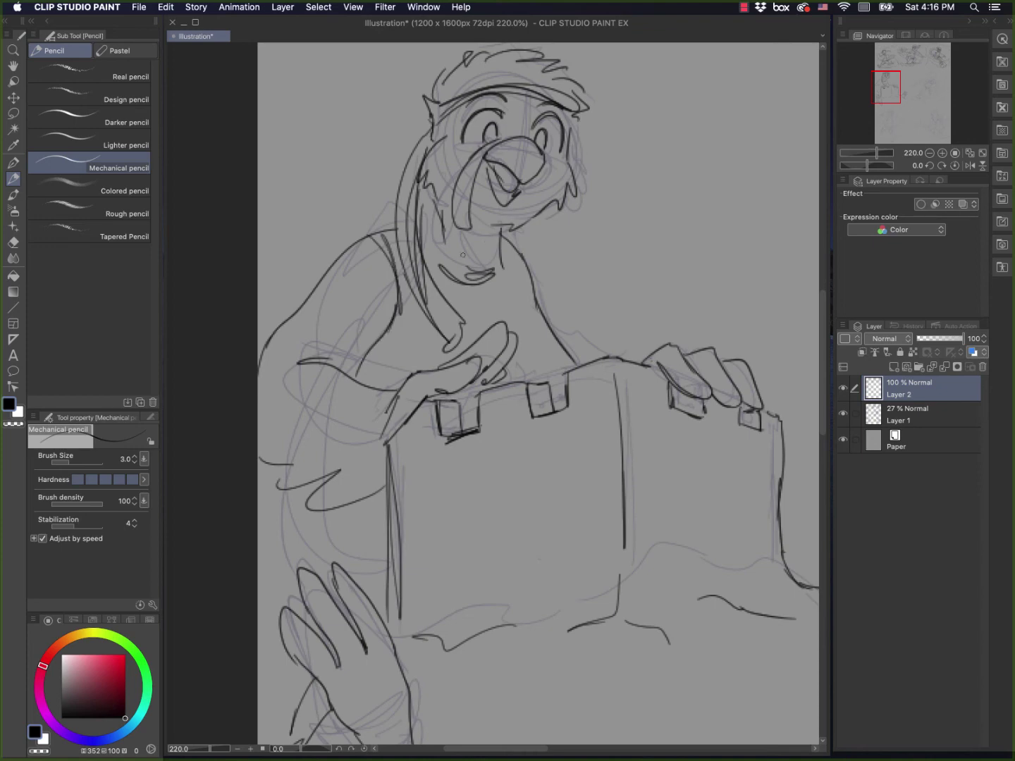
Step: Draw the neckline and shoulder straps of the sandcastle turkey's tank top
drag(523, 258, 518, 339)
key(super+z)
drag(522, 261, 523, 333)
drag(524, 283, 514, 377)
mouse_move(437, 224)
mouse_down()
mouse_move(423, 273)
mouse_move(504, 283)
mouse_up()
drag(419, 231, 432, 227)
Step: Add the wing feathers hanging under the sandcastle turkey's near arm and the lines behind its foot
scroll(613, 423, down, 5)
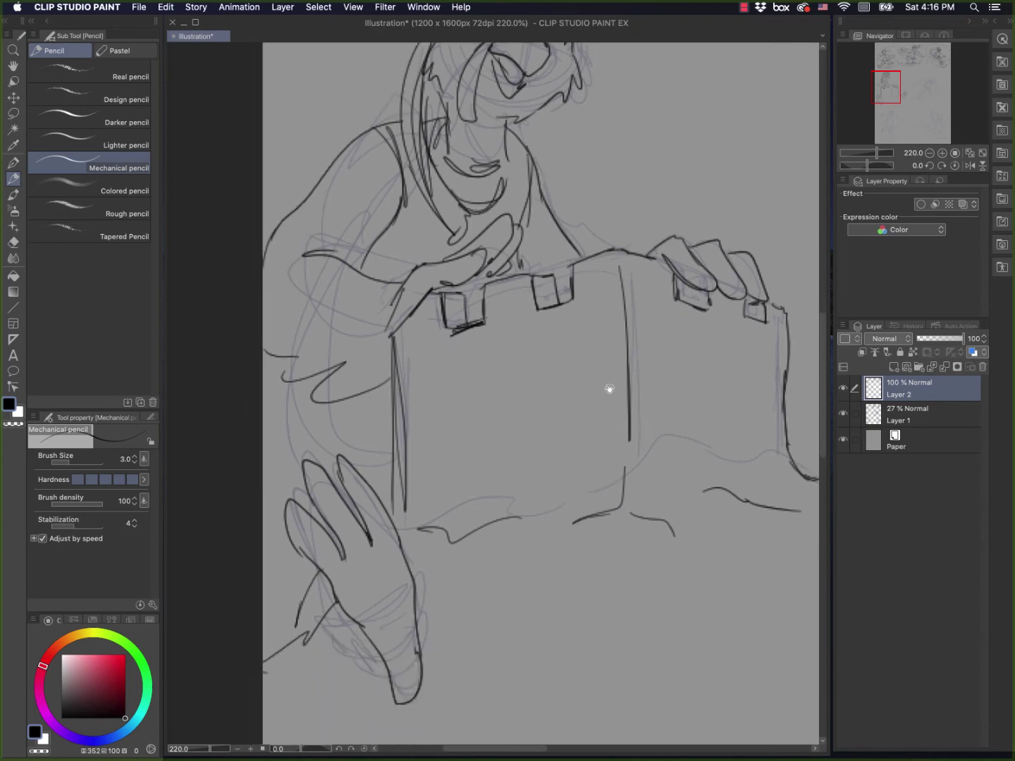
mouse_move(289, 274)
mouse_down()
mouse_move(278, 327)
mouse_move(334, 382)
mouse_move(408, 381)
mouse_up()
mouse_move(278, 325)
mouse_down()
mouse_move(301, 357)
mouse_move(279, 529)
mouse_up()
drag(314, 477, 279, 529)
drag(282, 364, 278, 385)
Step: Draw the face of the crouching turkey inside the large curling wave, with a beak, determined eyes and slanted brows
drag(796, 516, 597, 516)
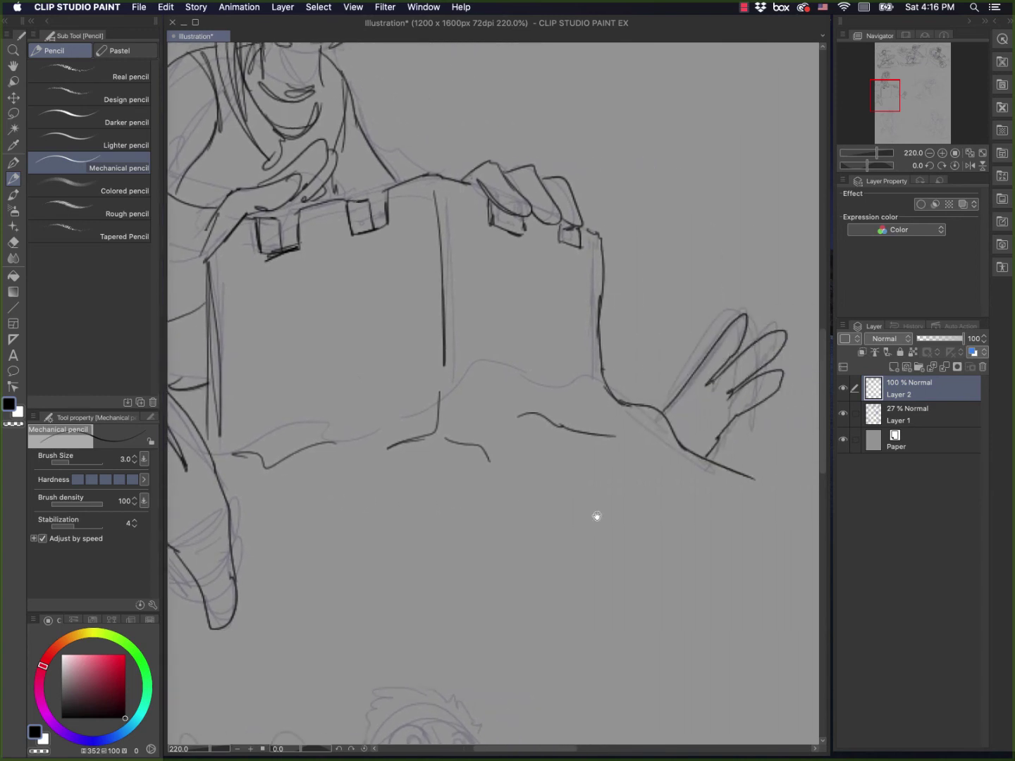
scroll(597, 517, down, 9)
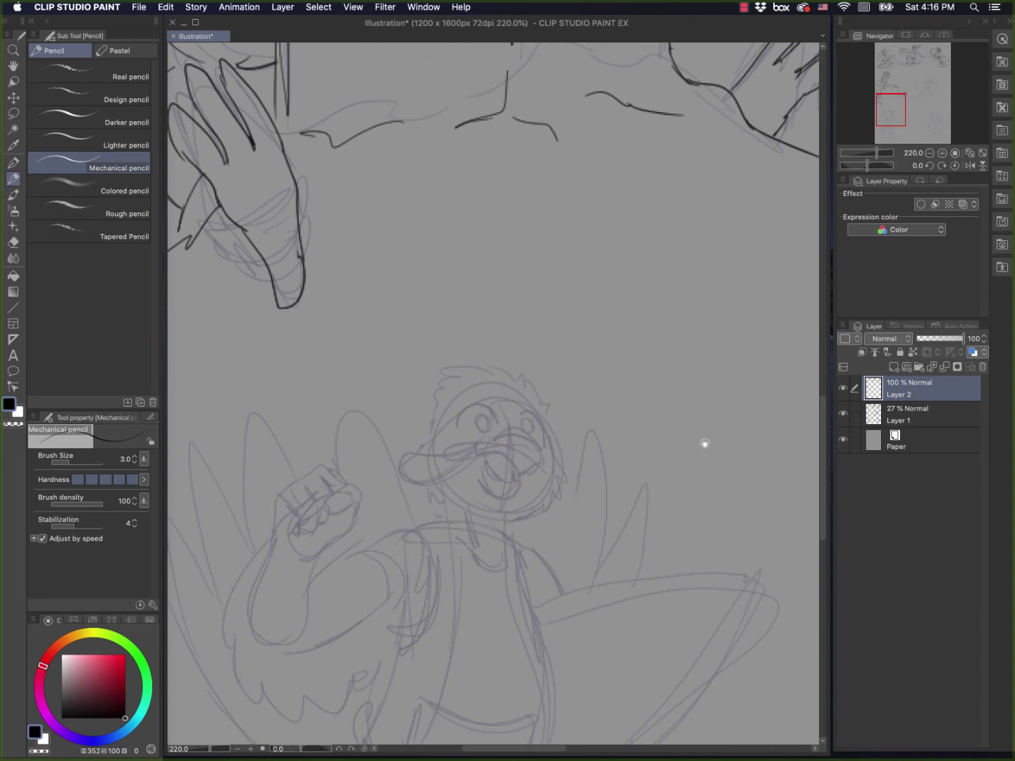
drag(752, 361, 437, 630)
drag(678, 515, 331, 670)
mouse_move(527, 505)
mouse_down()
mouse_move(411, 574)
mouse_move(334, 667)
mouse_up()
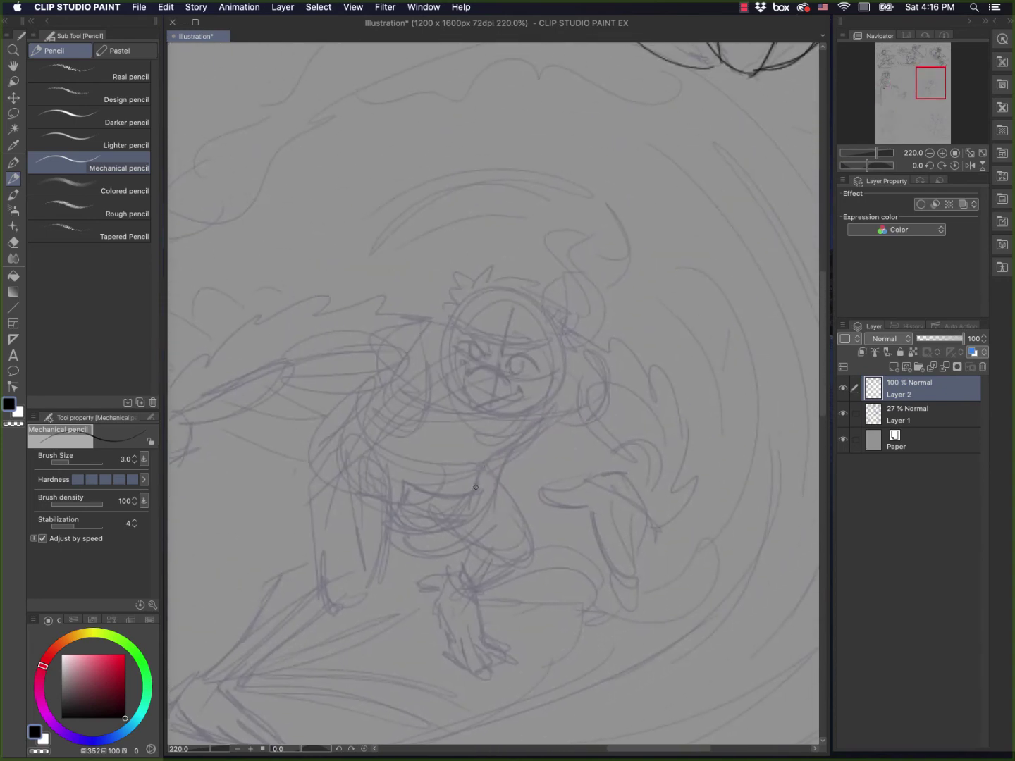
mouse_move(473, 371)
mouse_down()
mouse_move(479, 410)
mouse_move(520, 387)
mouse_up()
mouse_move(472, 347)
mouse_down()
mouse_move(487, 359)
mouse_move(466, 361)
mouse_move(475, 349)
mouse_move(536, 367)
mouse_move(523, 366)
mouse_move(533, 378)
mouse_up()
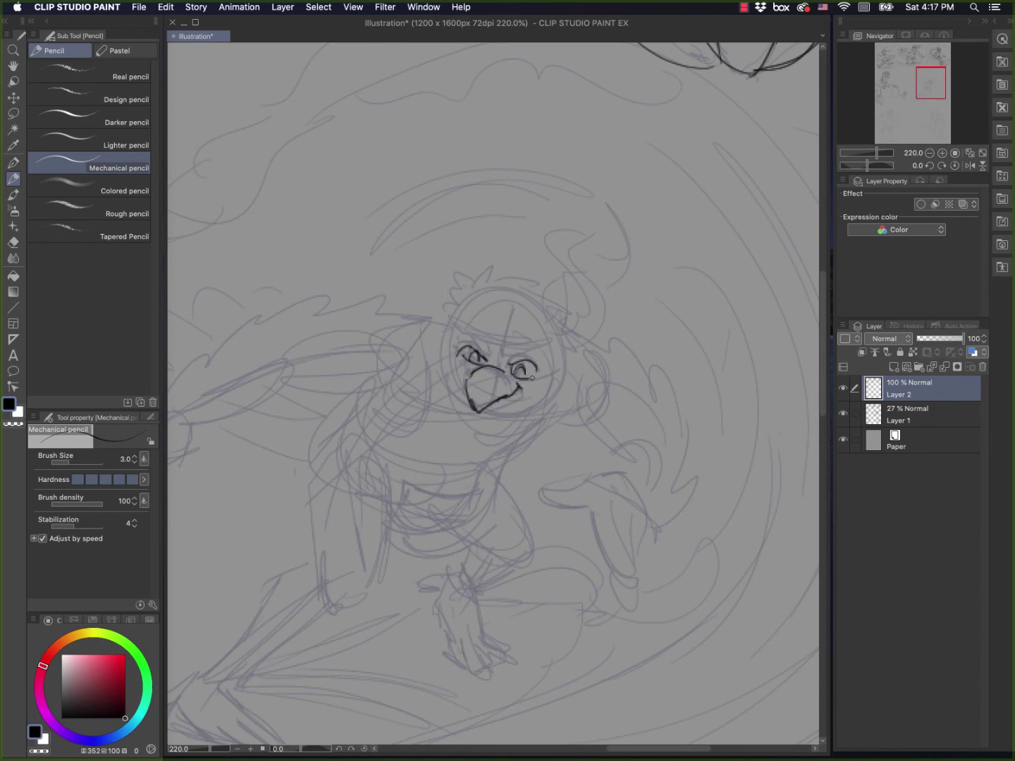
mouse_move(467, 339)
mouse_down()
mouse_move(489, 356)
mouse_move(542, 354)
mouse_up()
Step: Draw the crouching surfer turkey's headband, cheek feathers, snood and spiky crown
mouse_move(453, 325)
mouse_down()
mouse_move(444, 387)
mouse_move(479, 393)
mouse_move(577, 382)
mouse_up()
drag(503, 369, 578, 378)
mouse_move(488, 408)
mouse_down()
mouse_move(520, 393)
mouse_move(485, 412)
mouse_up()
mouse_move(460, 303)
mouse_down()
mouse_move(510, 276)
mouse_move(533, 279)
mouse_move(557, 314)
mouse_move(464, 321)
mouse_move(547, 338)
mouse_up()
mouse_move(460, 328)
mouse_down()
mouse_move(567, 333)
mouse_move(556, 340)
mouse_move(567, 365)
mouse_move(527, 410)
mouse_up()
Step: Draw the crouching surfer turkey's leaning torso, with the tank top's waist band, curved neckline and shoulder edge
mouse_move(456, 407)
mouse_down()
mouse_move(484, 441)
mouse_move(511, 440)
mouse_move(548, 405)
mouse_move(488, 468)
mouse_move(468, 521)
mouse_move(442, 530)
mouse_up()
key(super+z)
mouse_move(392, 372)
mouse_down()
mouse_move(337, 425)
mouse_move(346, 458)
mouse_move(414, 533)
mouse_move(459, 532)
mouse_up()
mouse_move(420, 482)
mouse_down()
mouse_move(484, 487)
mouse_move(398, 495)
mouse_move(471, 518)
mouse_up()
drag(479, 489, 488, 486)
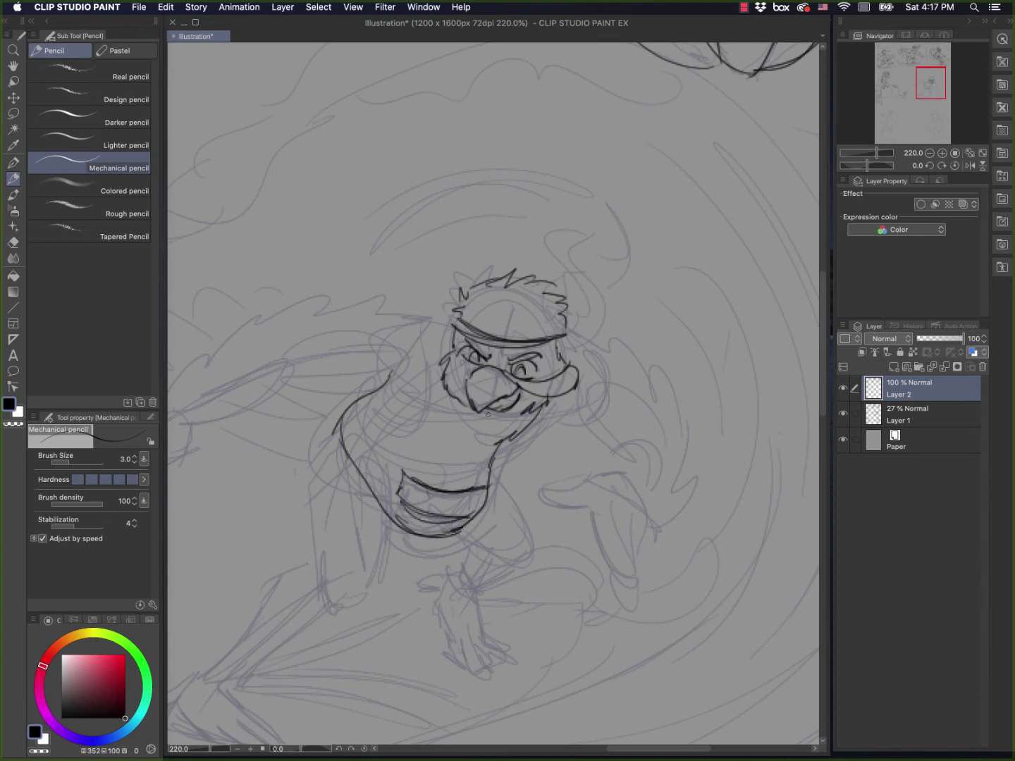
drag(474, 427, 517, 423)
drag(458, 417, 534, 410)
drag(436, 327, 372, 396)
Step: Draw the crouching surfer turkey's forward arm with its drooping hand and the jagged wing feathers behind it
mouse_move(586, 484)
mouse_down()
mouse_move(541, 498)
mouse_move(589, 503)
mouse_move(628, 577)
mouse_move(585, 502)
mouse_move(626, 561)
mouse_move(622, 580)
mouse_move(646, 504)
mouse_up()
mouse_move(582, 486)
mouse_down()
mouse_move(610, 477)
mouse_move(598, 480)
mouse_move(625, 436)
mouse_move(568, 414)
mouse_up()
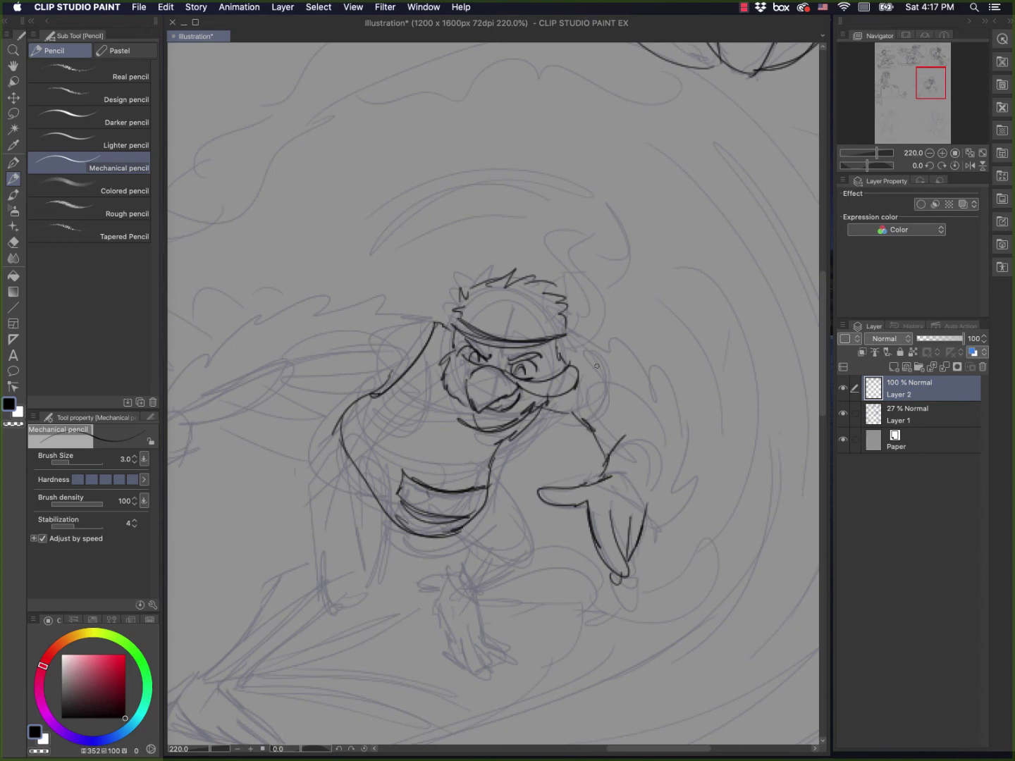
mouse_move(640, 527)
mouse_down()
mouse_move(698, 461)
mouse_move(681, 450)
mouse_move(676, 369)
mouse_move(602, 332)
mouse_move(565, 325)
mouse_up()
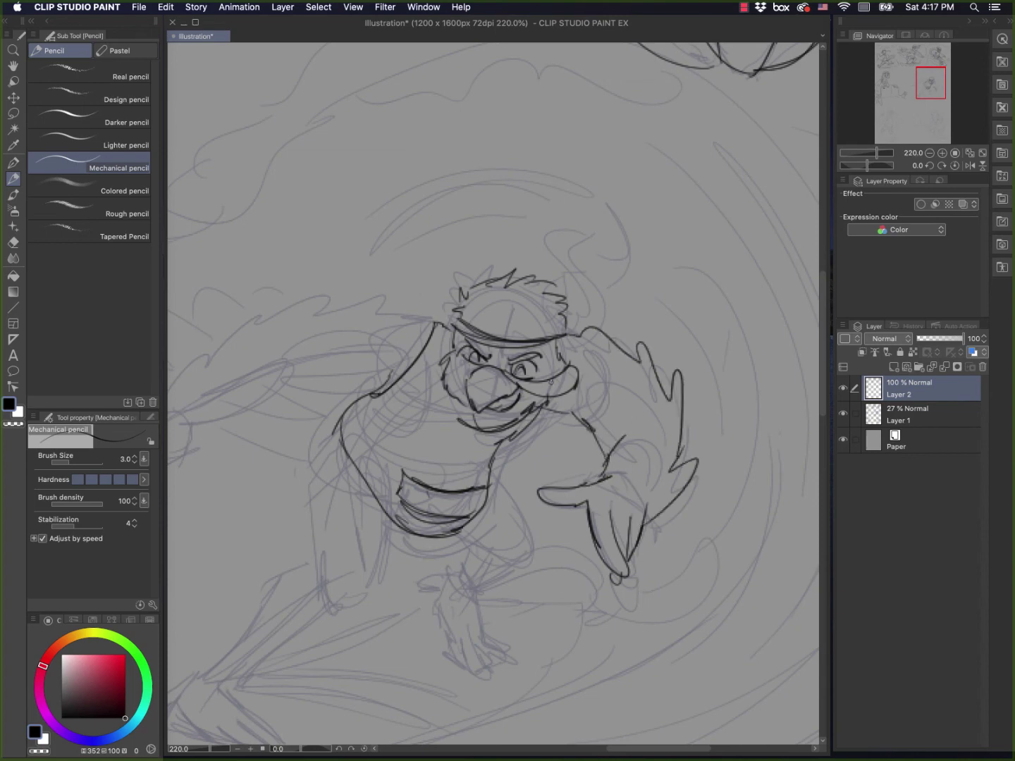
drag(537, 415, 570, 417)
Step: Draw the surfer turkey's other arm stretched out to the left, with a pointing hand and feathered upper edge
scroll(601, 493, left, 5)
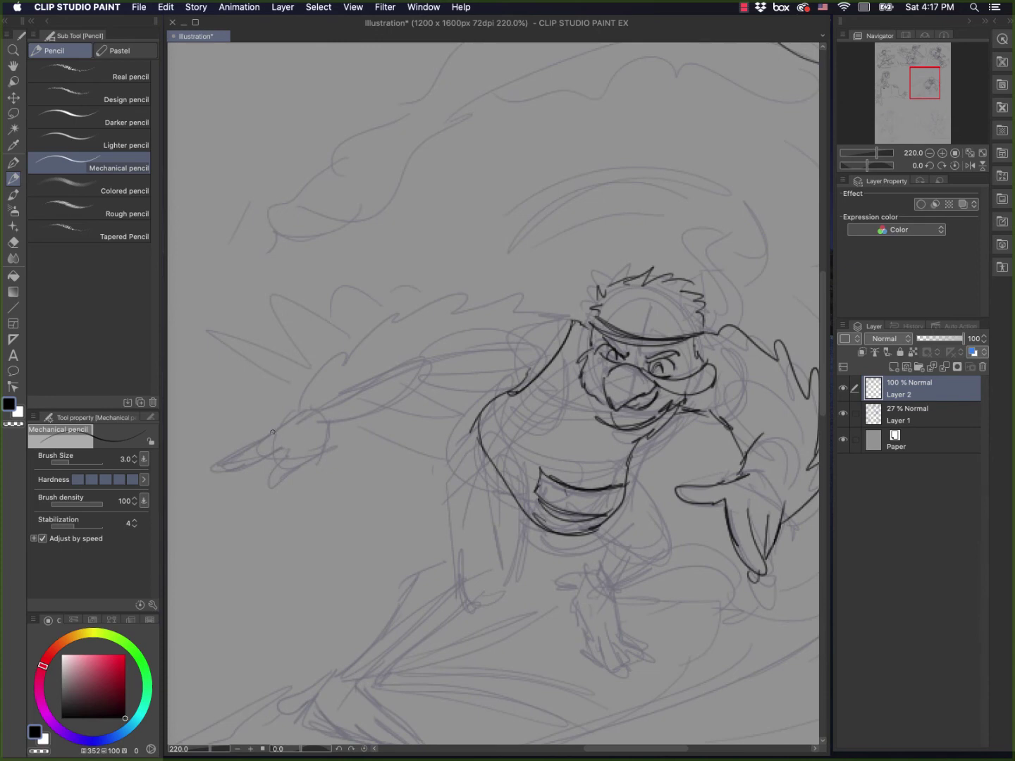
mouse_move(289, 418)
mouse_down()
mouse_move(225, 461)
mouse_move(283, 454)
mouse_up()
key(super+z)
mouse_move(328, 423)
mouse_down()
mouse_move(310, 460)
mouse_move(272, 493)
mouse_move(279, 464)
mouse_move(215, 468)
mouse_move(256, 462)
mouse_move(289, 422)
mouse_move(345, 423)
mouse_move(334, 429)
mouse_move(331, 422)
mouse_move(507, 391)
mouse_up()
mouse_move(289, 419)
mouse_down()
mouse_move(347, 344)
mouse_move(349, 352)
mouse_move(429, 314)
mouse_move(483, 307)
mouse_move(563, 326)
mouse_up()
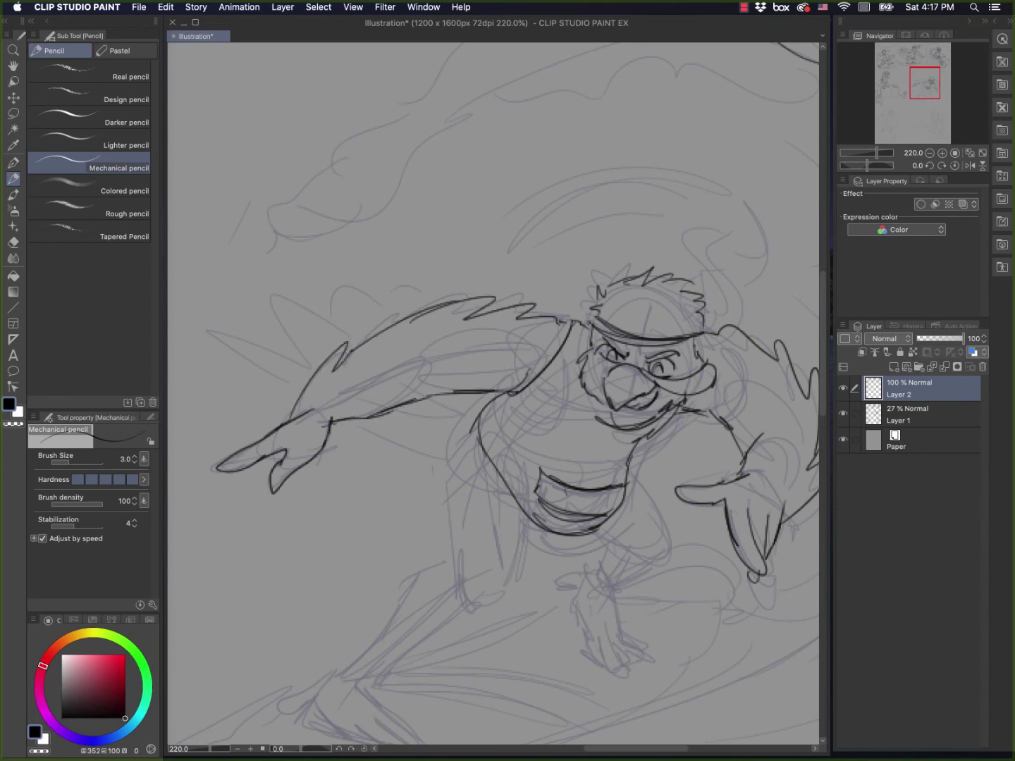
Step: Draw both legs of the crouching surfer turkey's shorts below the torso
drag(660, 525, 671, 489)
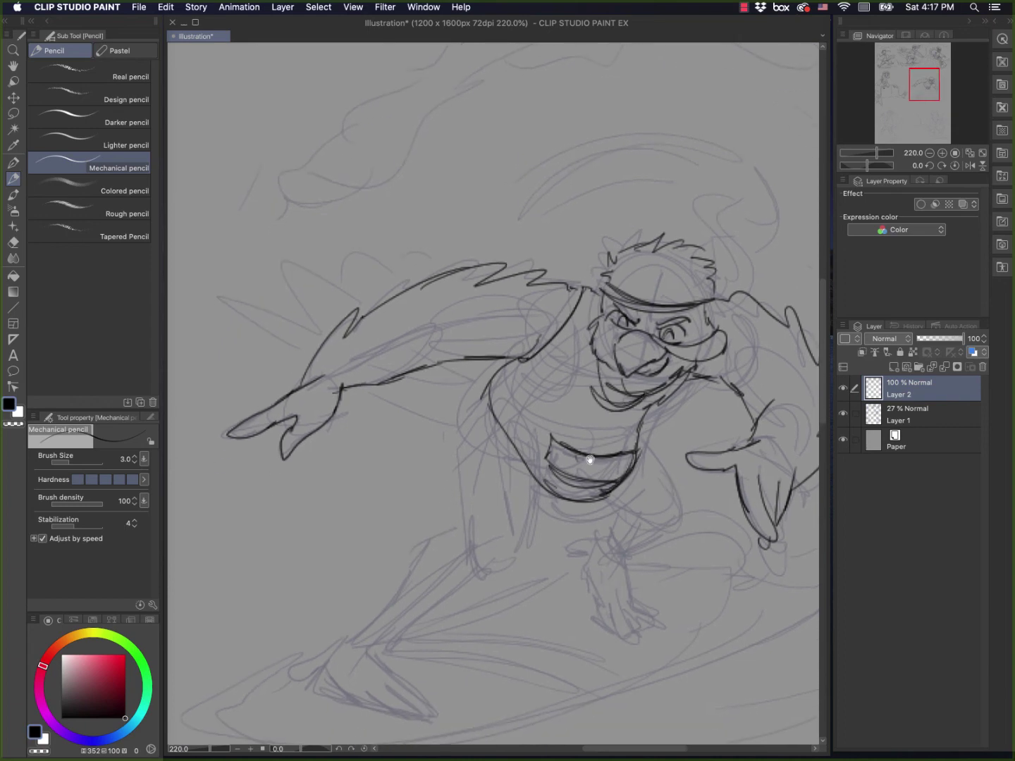
drag(584, 457, 571, 388)
mouse_move(481, 280)
mouse_down()
mouse_move(452, 353)
mouse_move(494, 412)
mouse_move(524, 392)
mouse_move(451, 383)
mouse_up()
key(super+z)
mouse_move(478, 279)
mouse_down()
mouse_move(469, 415)
mouse_move(518, 406)
mouse_move(532, 377)
mouse_up()
mouse_move(634, 329)
mouse_down()
mouse_move(630, 402)
mouse_move(653, 369)
mouse_up()
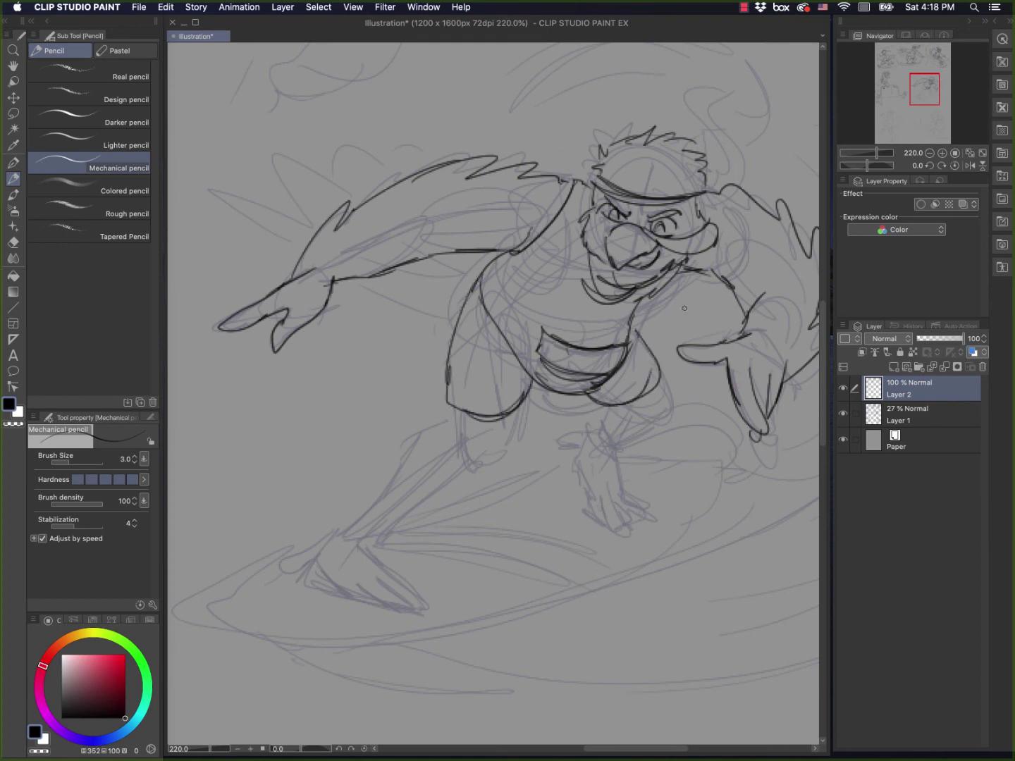
Step: Draw the surfer turkey's extended front leg and its foot with separate toes on the board
drag(518, 406, 497, 454)
mouse_move(456, 415)
mouse_down()
mouse_move(289, 572)
mouse_move(322, 564)
mouse_move(343, 589)
mouse_move(399, 608)
mouse_up()
mouse_move(498, 447)
mouse_down()
mouse_move(365, 543)
mouse_move(423, 605)
mouse_up()
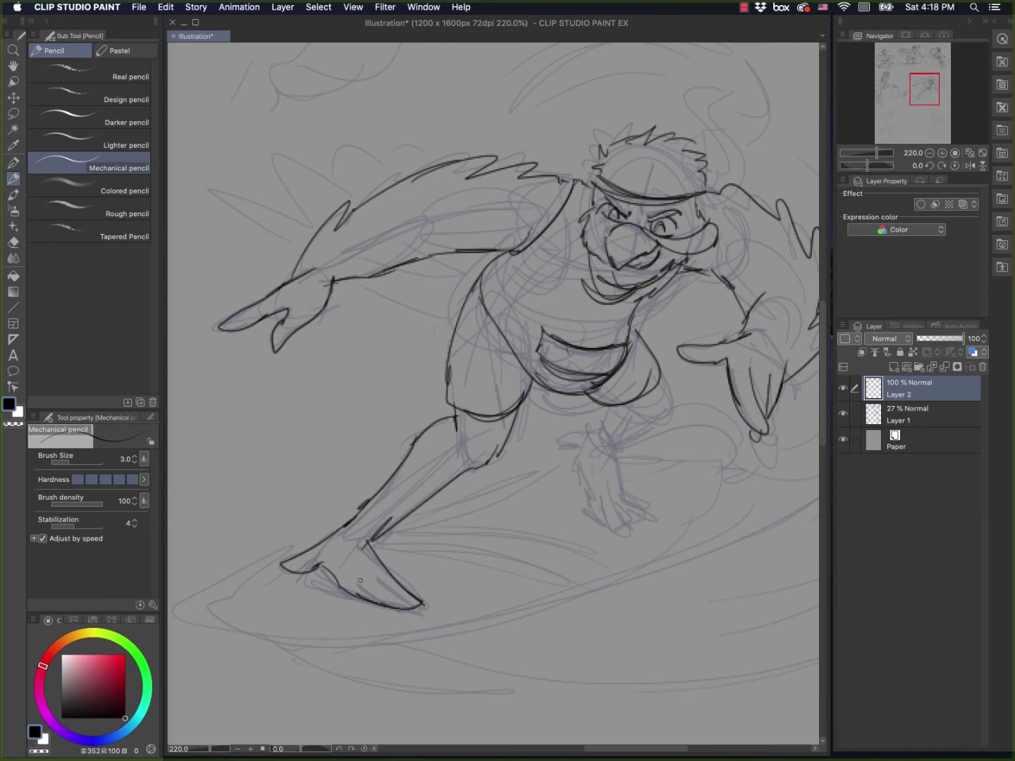
mouse_move(366, 587)
mouse_down()
mouse_move(390, 607)
mouse_move(404, 603)
mouse_up()
drag(402, 598, 412, 607)
drag(367, 542, 382, 568)
Step: Draw the surfer turkey's bent back leg and its clawed foot on the board
scroll(505, 513, right, 5)
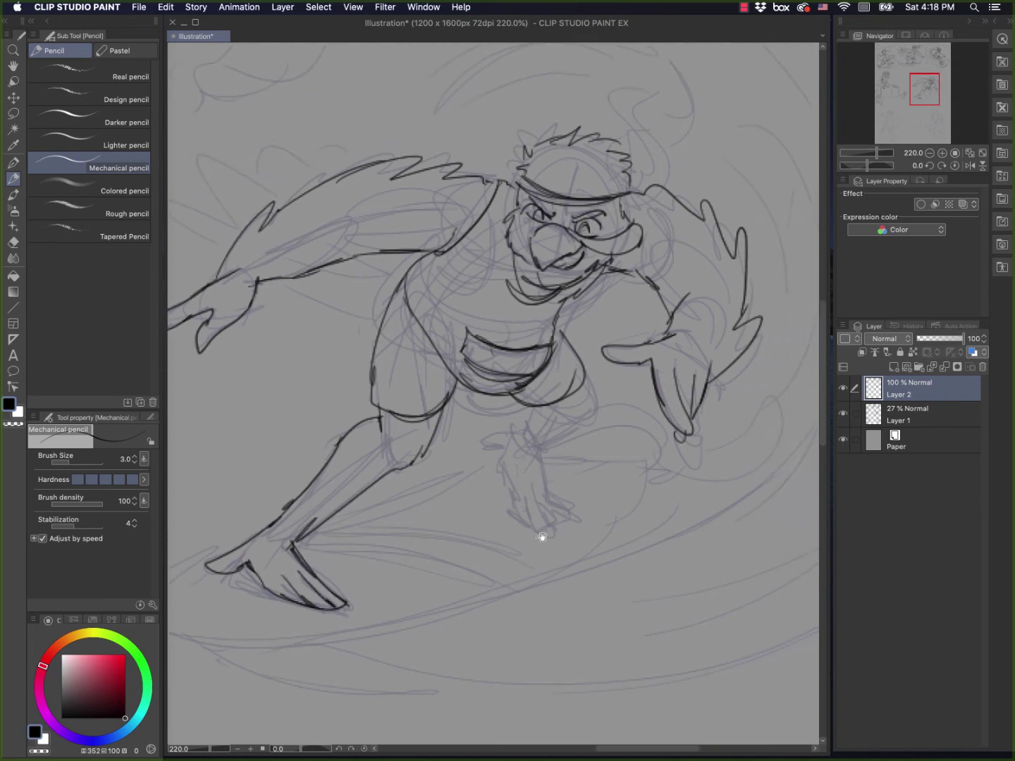
drag(532, 404, 518, 430)
mouse_move(573, 371)
mouse_down()
mouse_move(580, 402)
mouse_move(534, 437)
mouse_up()
mouse_move(566, 413)
mouse_down()
mouse_move(494, 447)
mouse_move(518, 523)
mouse_move(515, 515)
mouse_move(542, 530)
mouse_up()
mouse_move(531, 518)
mouse_down()
mouse_move(524, 503)
mouse_move(567, 523)
mouse_up()
mouse_move(529, 447)
mouse_down()
mouse_move(531, 479)
mouse_move(559, 508)
mouse_up()
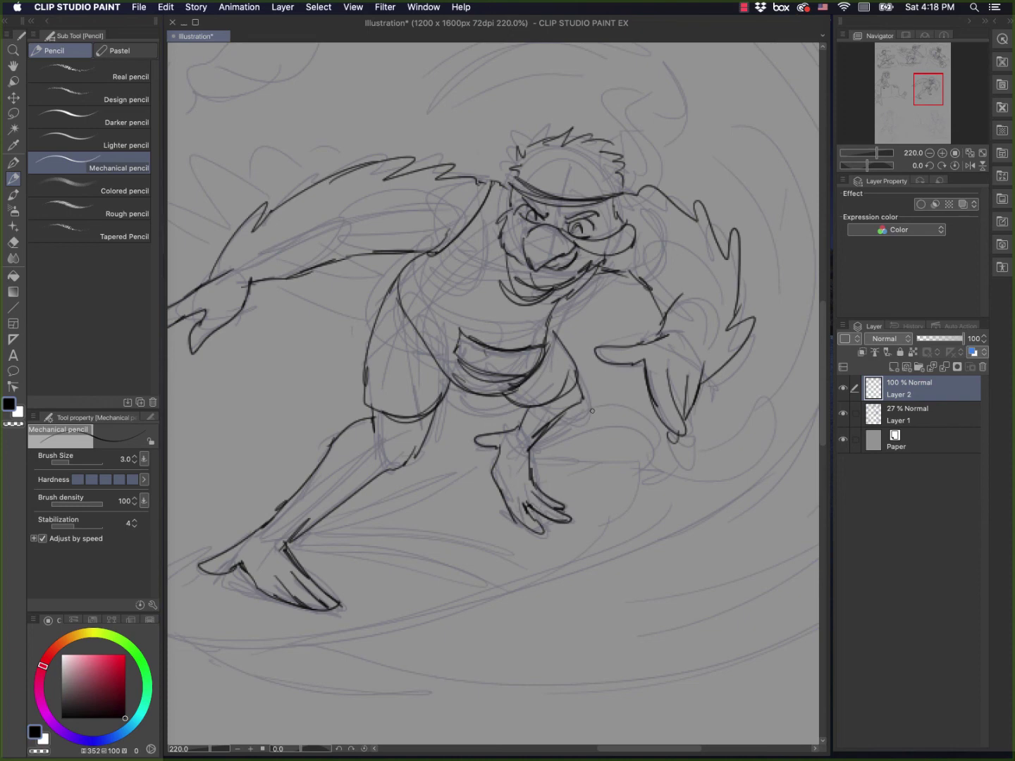
Step: Draw the surfboard under the crouching turkey, with its rounded nose, long lower edge and far edge behind the legs
drag(593, 410, 732, 346)
mouse_move(341, 504)
mouse_down()
mouse_move(274, 536)
mouse_move(487, 574)
mouse_up()
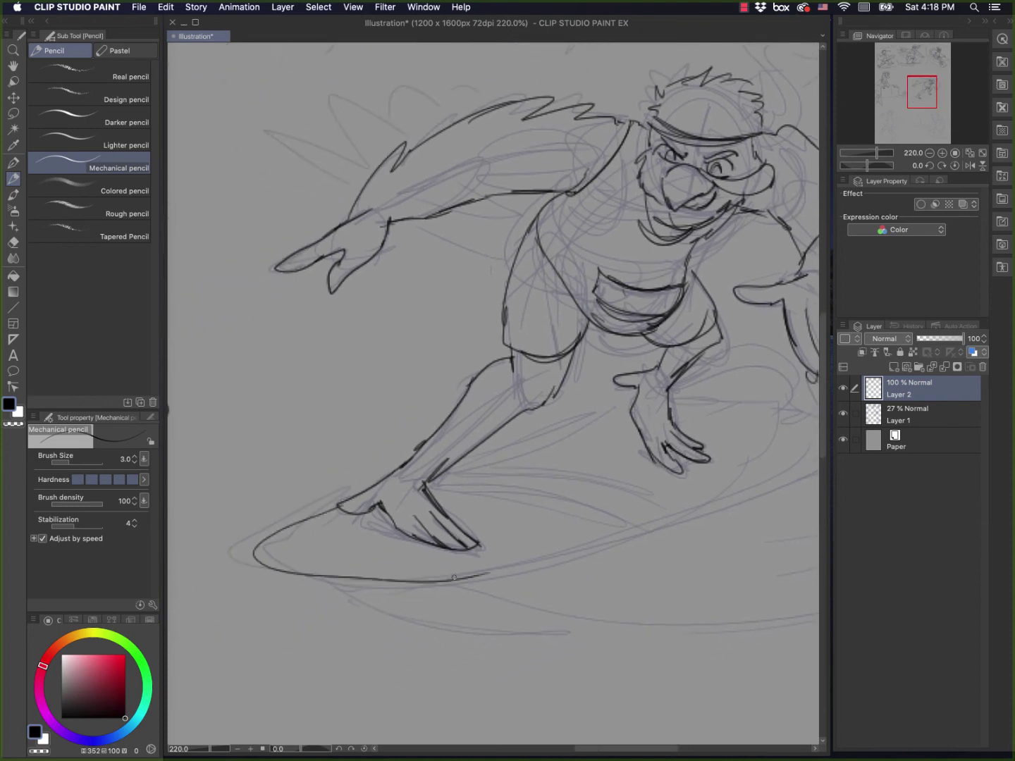
drag(581, 542, 395, 574)
mouse_move(311, 593)
mouse_down()
mouse_move(511, 542)
mouse_move(663, 443)
mouse_up()
drag(631, 469, 639, 461)
drag(327, 585, 478, 532)
drag(282, 484, 463, 413)
drag(527, 393, 611, 373)
Step: Draw the water line beneath the surfboard and the long curves of the wave wall rising behind the turkey
scroll(678, 441, down, 5)
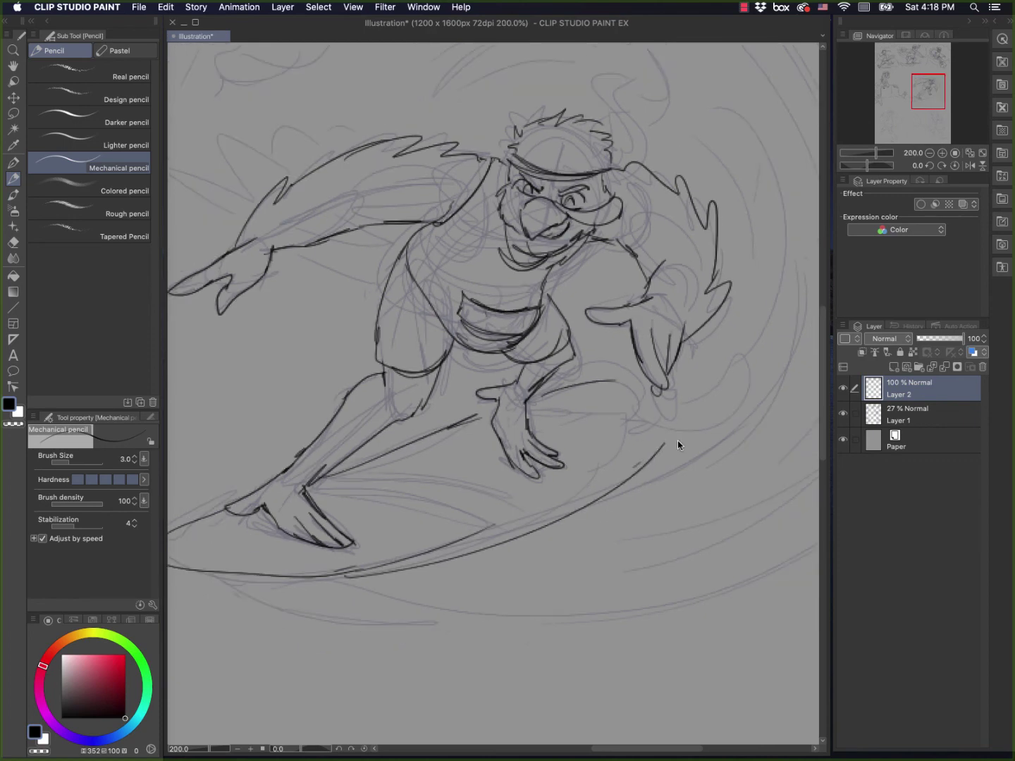
drag(678, 466, 589, 552)
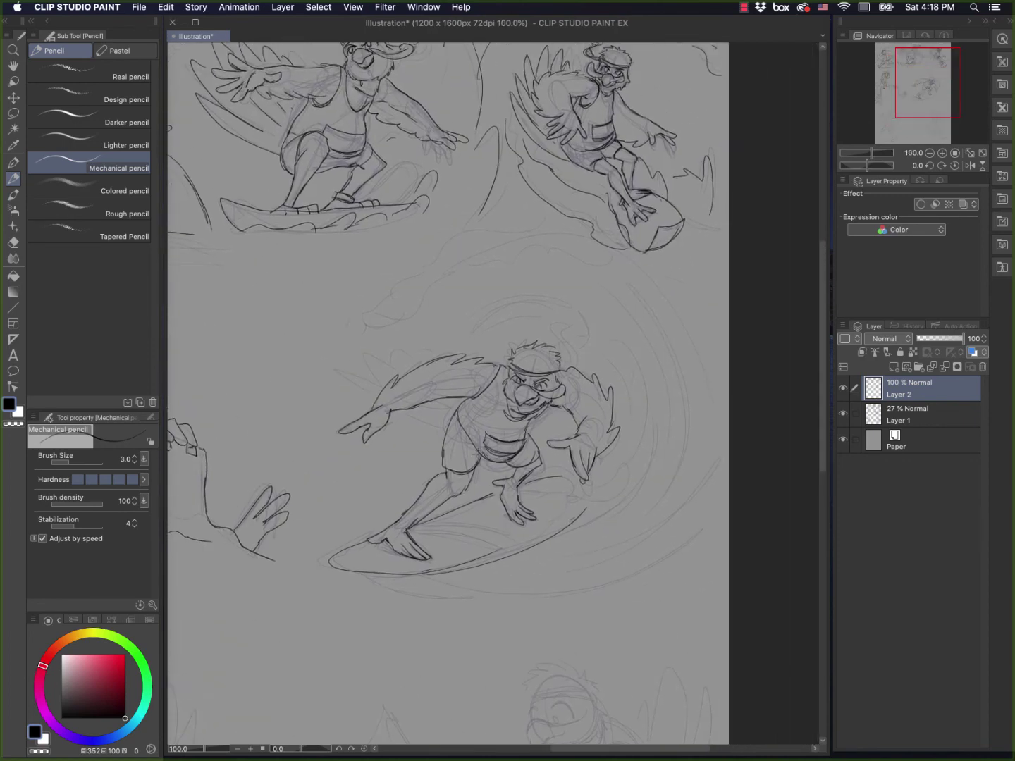
mouse_move(407, 595)
mouse_down()
mouse_move(706, 520)
mouse_move(640, 282)
mouse_up()
drag(676, 378, 698, 457)
Step: Draw the surfer turkey's headband tail curling above the head and the pointed tail feathers behind the outstretched arm
mouse_move(564, 373)
mouse_down()
mouse_move(585, 350)
mouse_move(554, 319)
mouse_move(571, 332)
mouse_up()
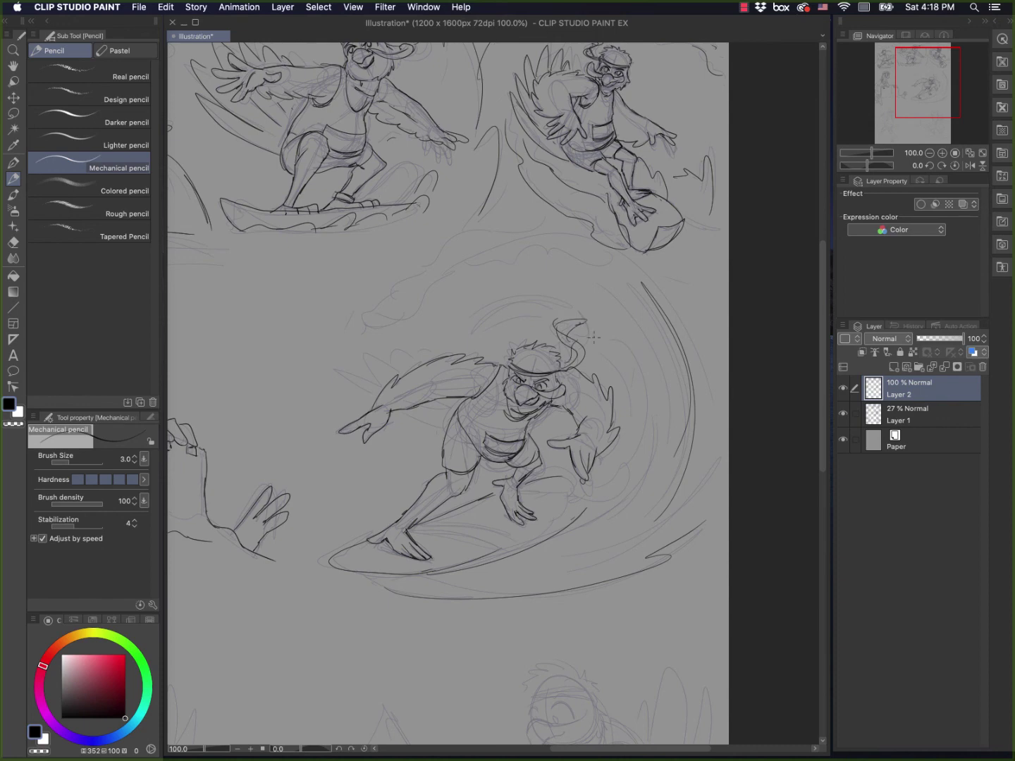
mouse_move(445, 433)
mouse_down()
mouse_move(393, 416)
mouse_move(328, 369)
mouse_move(389, 371)
mouse_move(398, 383)
mouse_move(432, 355)
mouse_up()
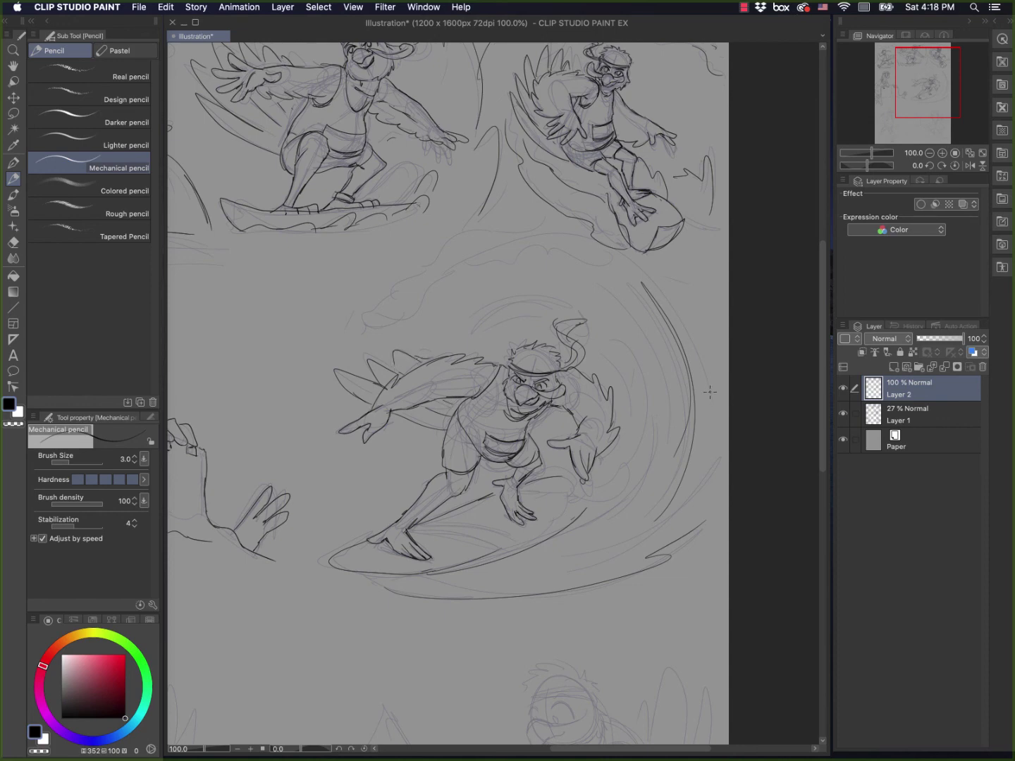
Step: Complete the big wave around the surfer turkey with inner curves, a ragged overhanging crest, outer contour and small droplets
drag(659, 353, 615, 502)
drag(557, 526, 574, 499)
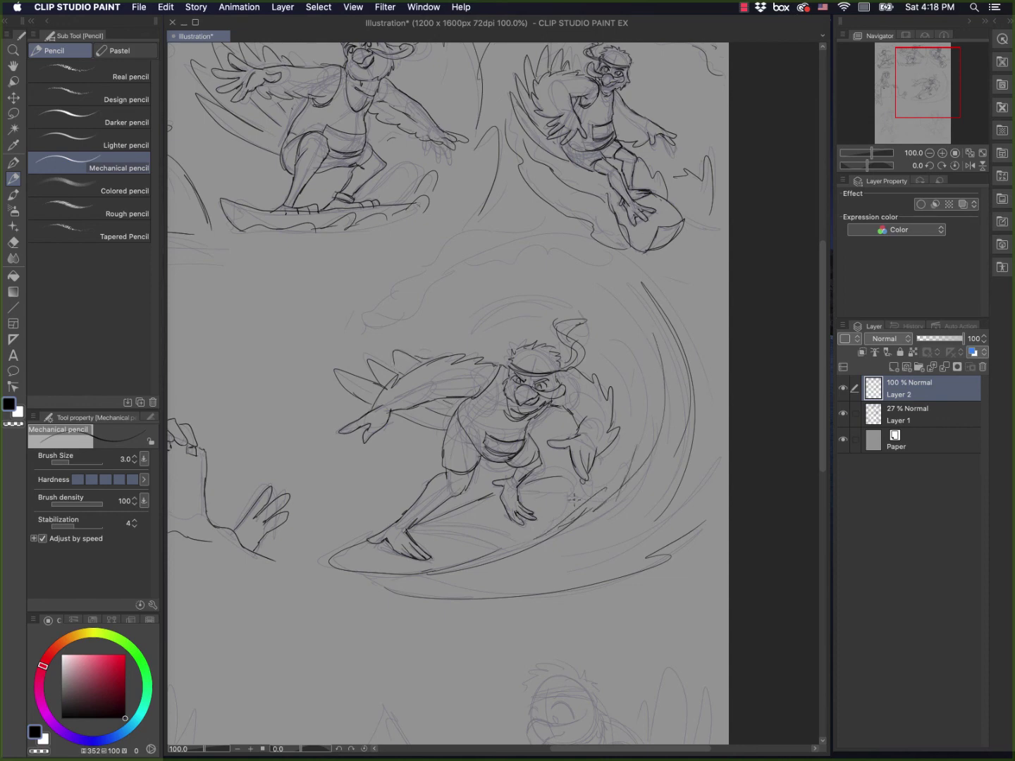
mouse_move(642, 420)
mouse_down()
mouse_move(602, 333)
mouse_move(504, 256)
mouse_move(356, 331)
mouse_move(429, 269)
mouse_move(495, 235)
mouse_move(596, 233)
mouse_up()
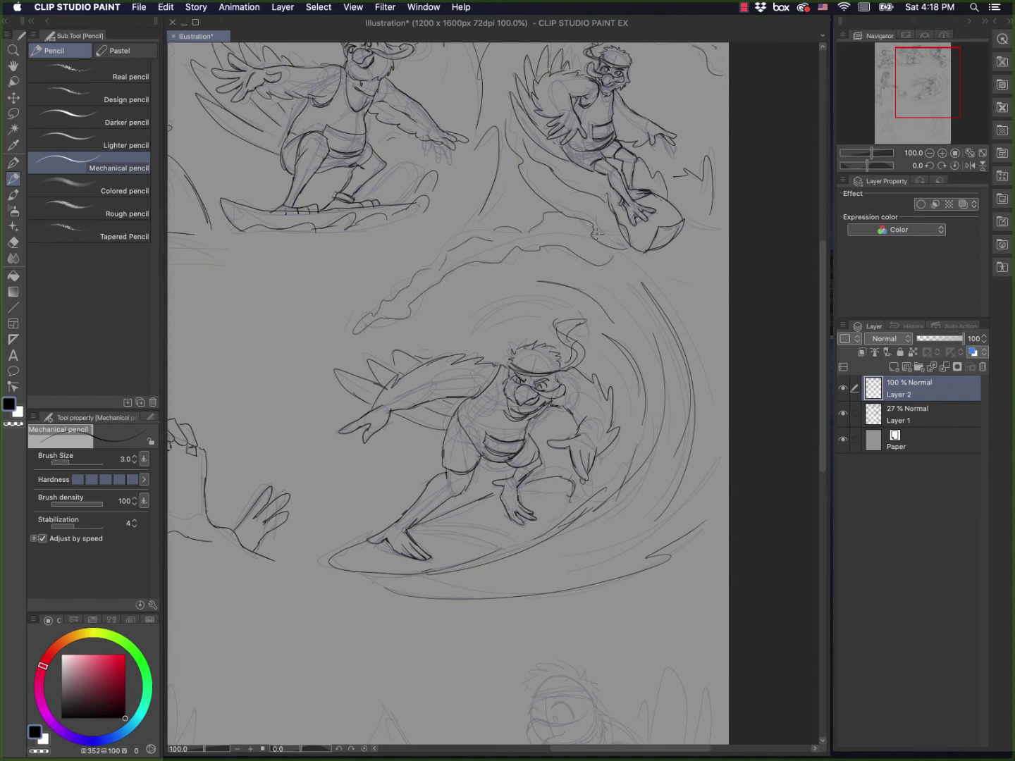
mouse_move(654, 246)
mouse_down()
mouse_move(714, 423)
mouse_move(725, 316)
mouse_up()
mouse_move(557, 298)
mouse_down()
mouse_move(487, 288)
mouse_move(405, 313)
mouse_move(415, 317)
mouse_up()
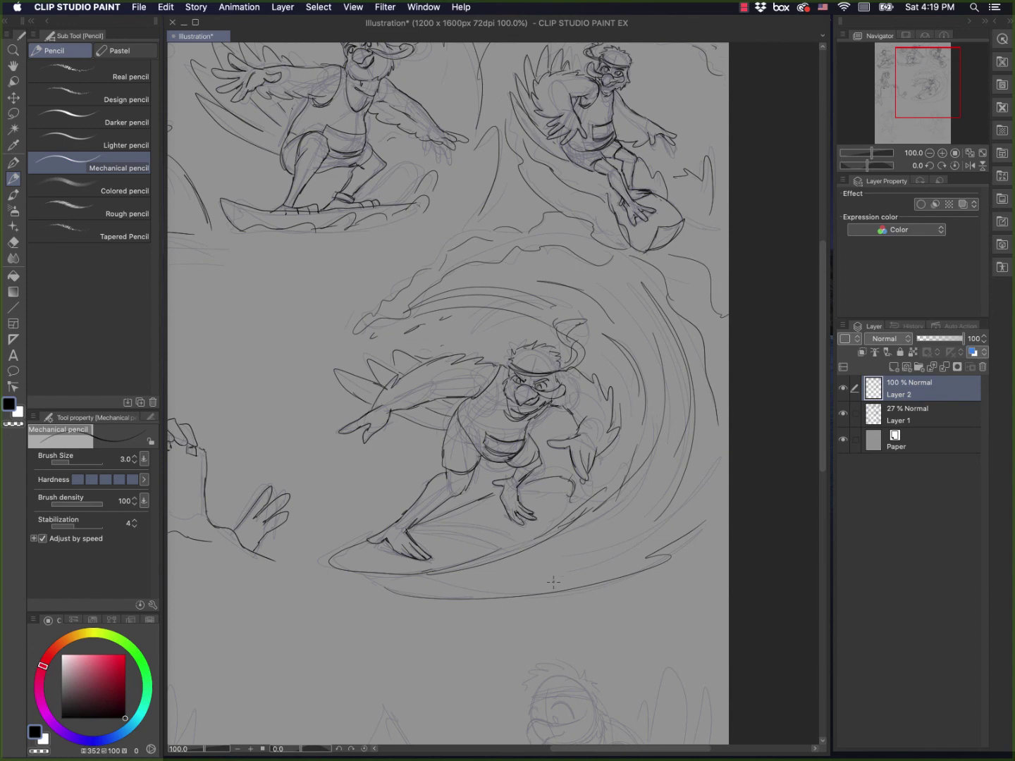
key(space)
drag(612, 627, 726, 499)
drag(395, 689, 621, 554)
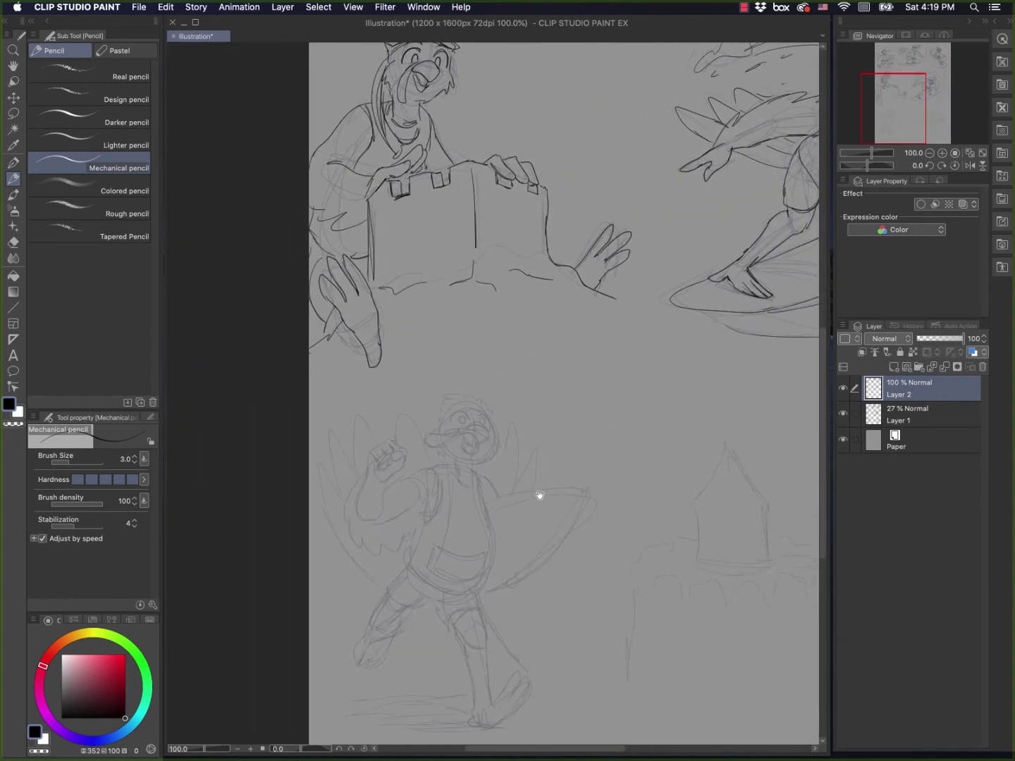
Step: Draw the long curved beak, open mouth with tongue, eyes and raised brows of the turkey carrying the surfboard
drag(540, 495, 474, 438)
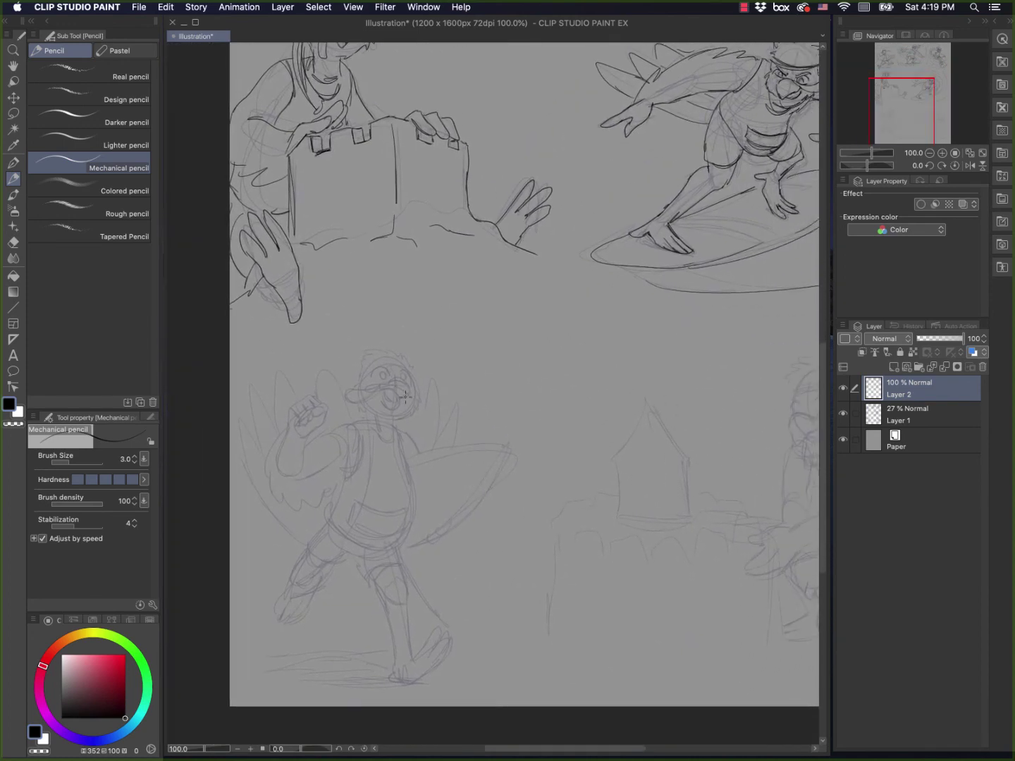
scroll(406, 397, up, 2)
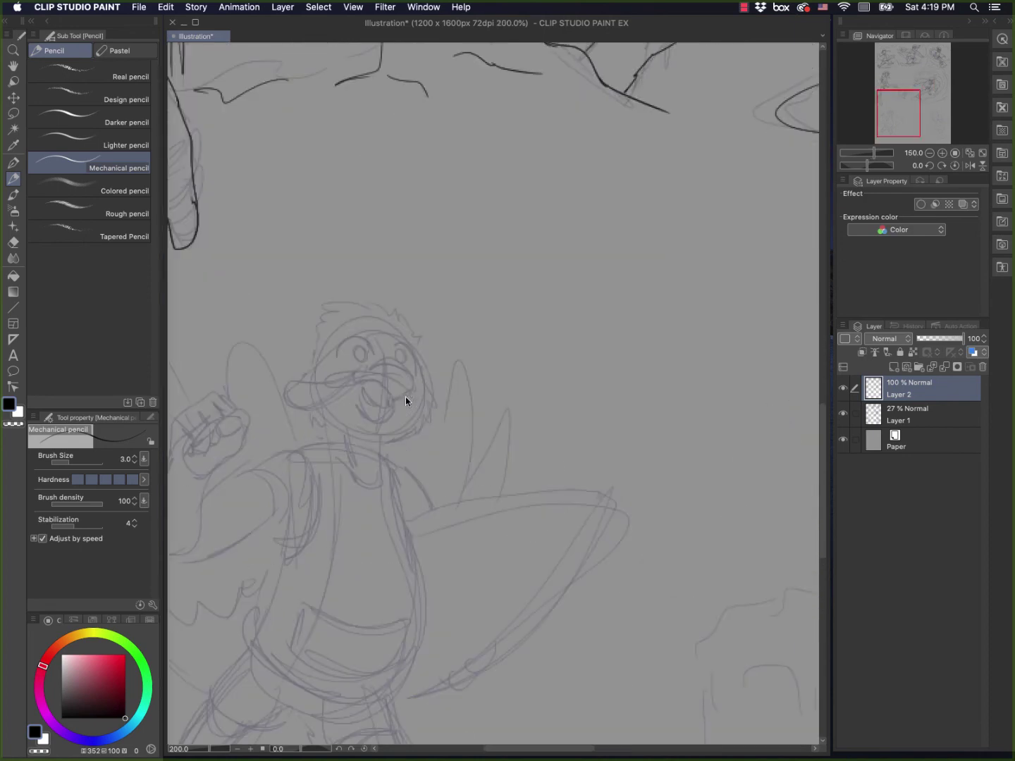
drag(498, 546, 592, 428)
mouse_move(466, 266)
mouse_down()
mouse_move(496, 249)
mouse_move(508, 281)
mouse_move(480, 269)
mouse_move(490, 293)
mouse_move(398, 271)
mouse_move(450, 271)
mouse_move(472, 244)
mouse_move(463, 241)
mouse_move(472, 256)
mouse_move(467, 226)
mouse_up()
drag(445, 222, 474, 232)
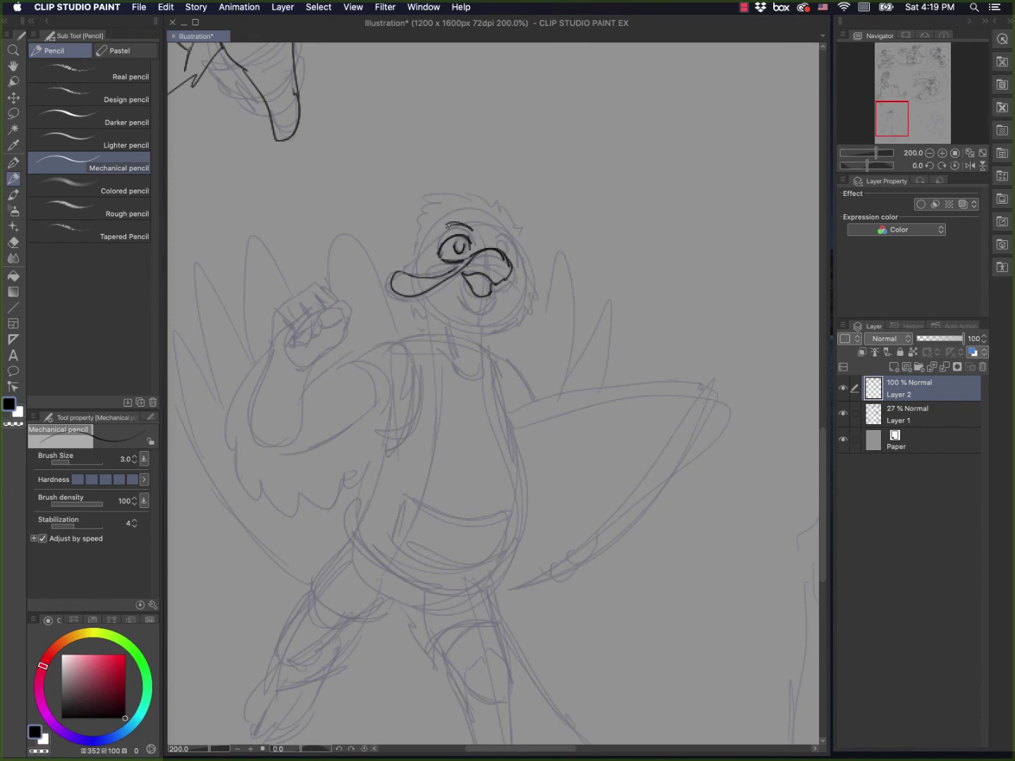
drag(497, 282, 507, 258)
mouse_move(452, 280)
mouse_down()
mouse_move(471, 312)
mouse_move(493, 291)
mouse_move(478, 290)
mouse_up()
mouse_move(492, 243)
mouse_down()
mouse_move(512, 250)
mouse_move(507, 225)
mouse_move(515, 228)
mouse_up()
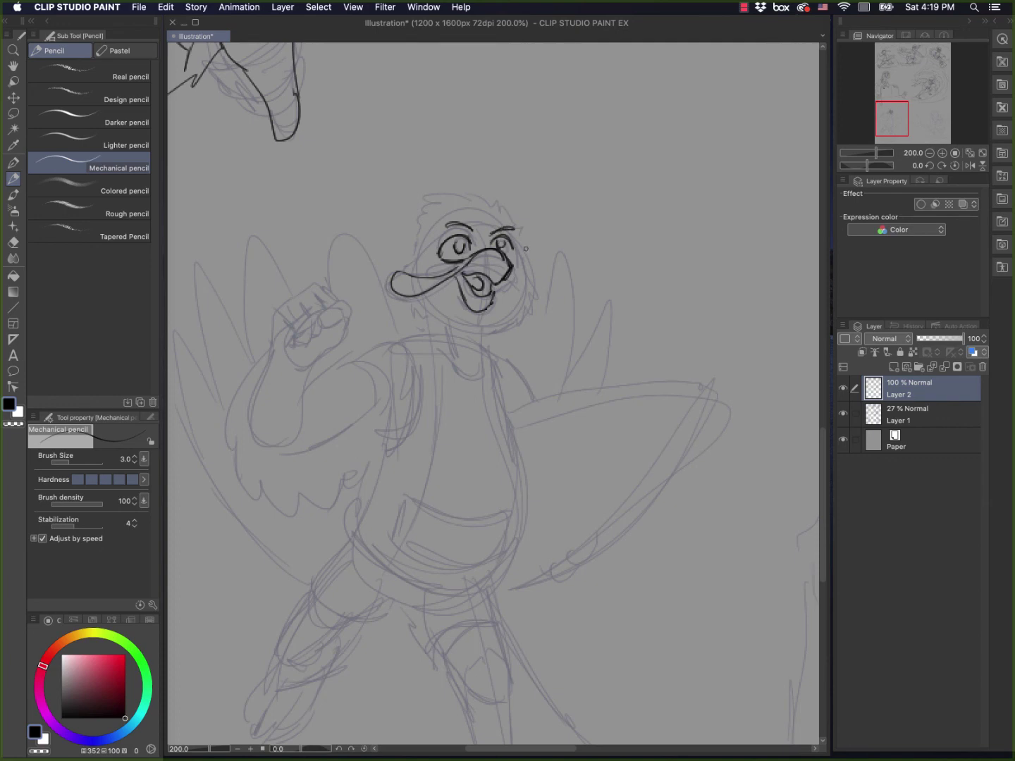
Step: Draw the ragged cheek feathers, spiky crown feathers and headband around the surfboard-carrying turkey's head
drag(413, 305, 444, 324)
mouse_move(520, 271)
mouse_down()
mouse_move(525, 313)
mouse_move(492, 326)
mouse_up()
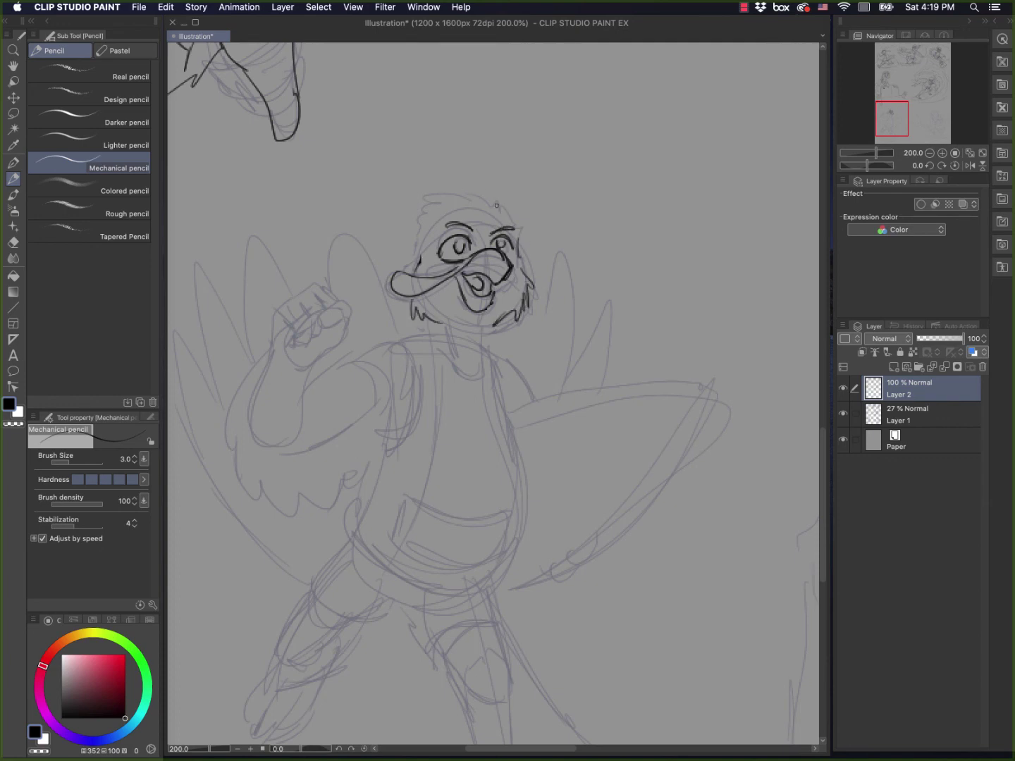
mouse_move(497, 206)
mouse_down()
mouse_move(481, 189)
mouse_move(428, 197)
mouse_move(408, 236)
mouse_move(511, 209)
mouse_move(520, 232)
mouse_move(409, 248)
mouse_move(494, 218)
mouse_move(514, 226)
mouse_up()
key(super+z)
mouse_move(427, 236)
mouse_down()
mouse_move(512, 227)
mouse_move(409, 248)
mouse_up()
mouse_move(518, 239)
mouse_down()
mouse_move(530, 269)
mouse_move(467, 227)
mouse_move(410, 245)
mouse_up()
Step: Draw the turkey's neck and collar, the tank top outline over the round belly, and the front pouch pocket
drag(553, 371, 571, 324)
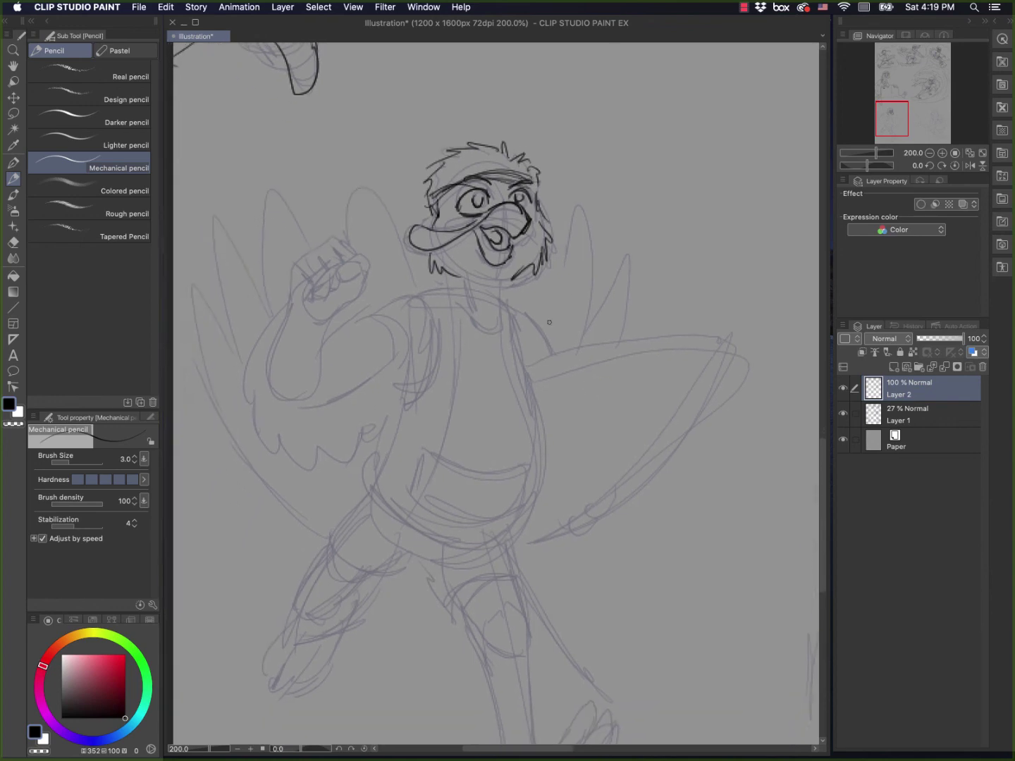
mouse_move(462, 275)
mouse_down()
mouse_move(468, 301)
mouse_move(510, 315)
mouse_move(473, 327)
mouse_move(459, 310)
mouse_move(471, 330)
mouse_up()
mouse_move(473, 336)
mouse_down()
mouse_move(502, 337)
mouse_move(496, 354)
mouse_up()
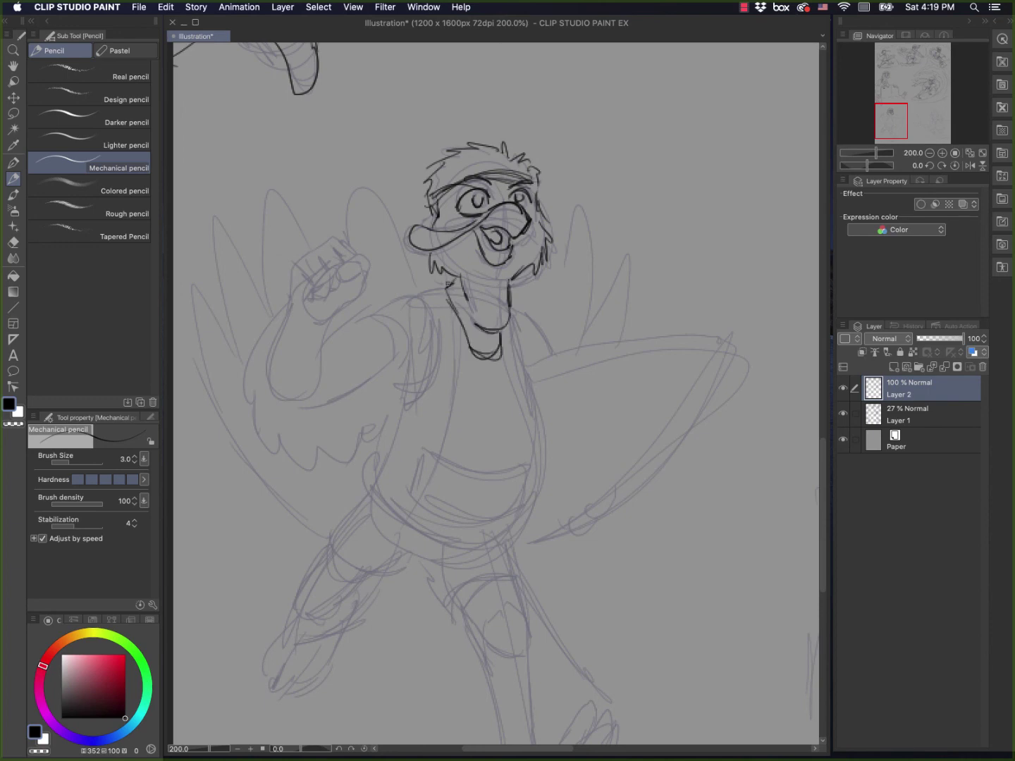
mouse_move(448, 284)
mouse_down()
mouse_move(416, 289)
mouse_move(403, 388)
mouse_move(392, 393)
mouse_up()
mouse_move(518, 308)
mouse_down()
mouse_move(525, 493)
mouse_move(504, 533)
mouse_up()
mouse_move(403, 396)
mouse_down()
mouse_move(366, 465)
mouse_move(442, 546)
mouse_up()
drag(396, 512, 518, 527)
Step: Draw the turkey's raised clenched fist and the bent arm with ragged wing feathers joining the shoulder
mouse_move(532, 473)
mouse_down()
mouse_move(527, 505)
mouse_move(478, 465)
mouse_move(442, 461)
mouse_move(431, 499)
mouse_move(521, 519)
mouse_move(596, 592)
mouse_up()
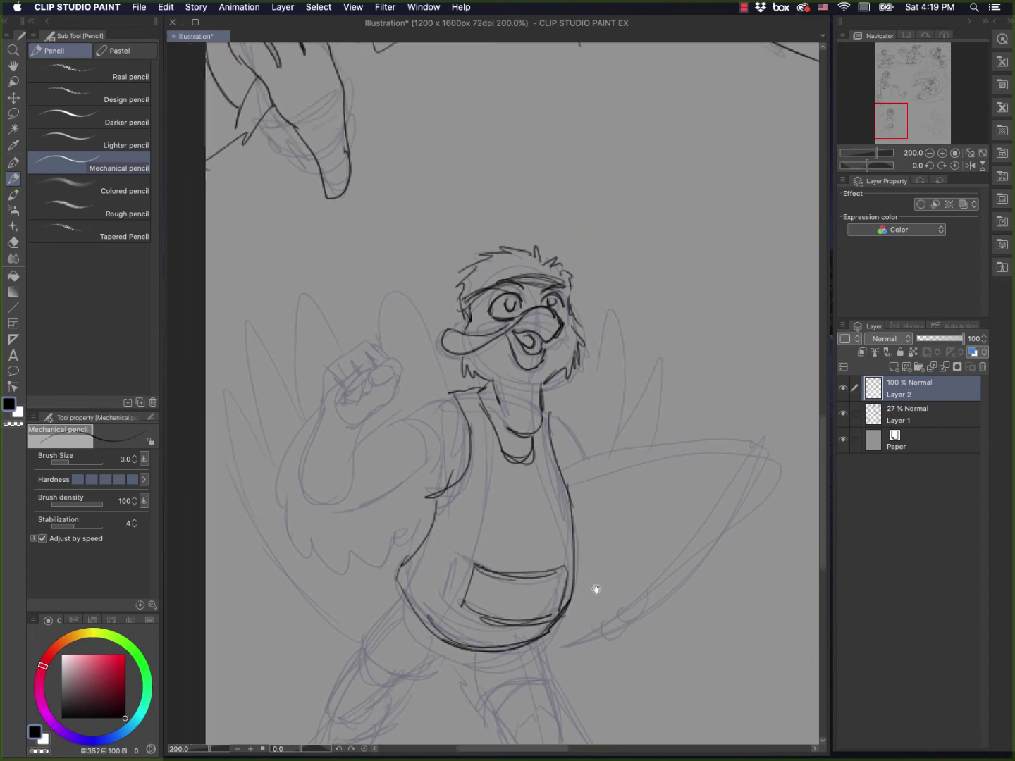
mouse_move(332, 408)
mouse_down()
mouse_move(328, 383)
mouse_move(351, 365)
mouse_move(399, 358)
mouse_move(394, 401)
mouse_move(353, 425)
mouse_move(344, 407)
mouse_move(369, 361)
mouse_up()
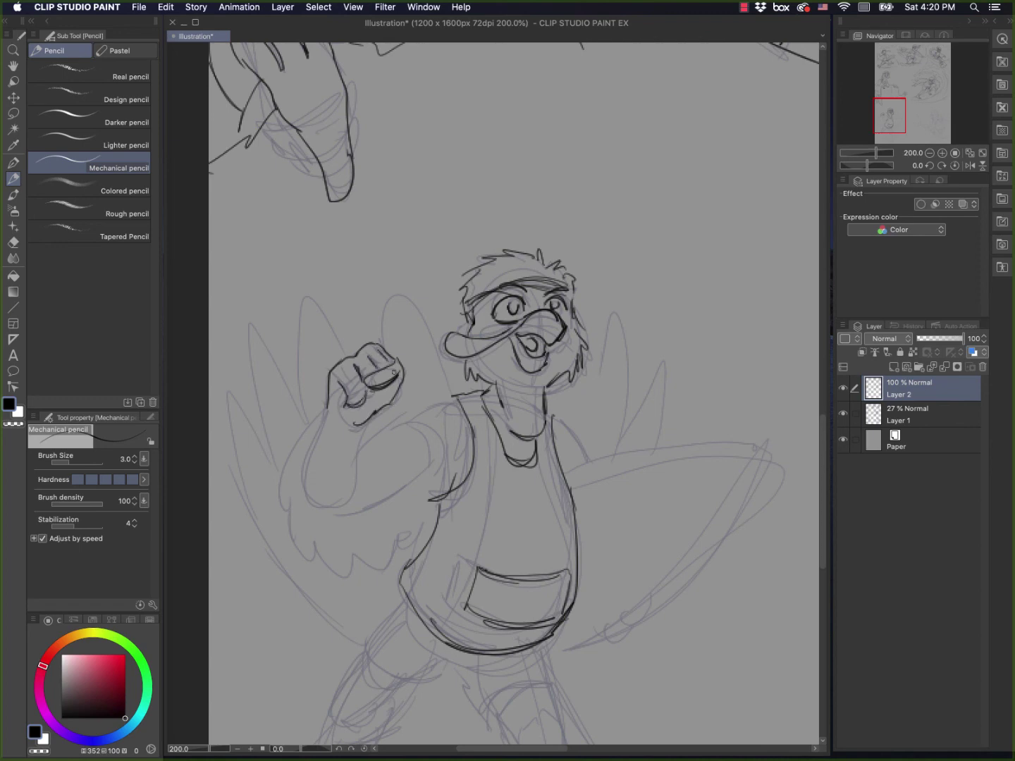
mouse_move(327, 399)
mouse_down()
mouse_move(288, 539)
mouse_move(374, 571)
mouse_move(428, 542)
mouse_up()
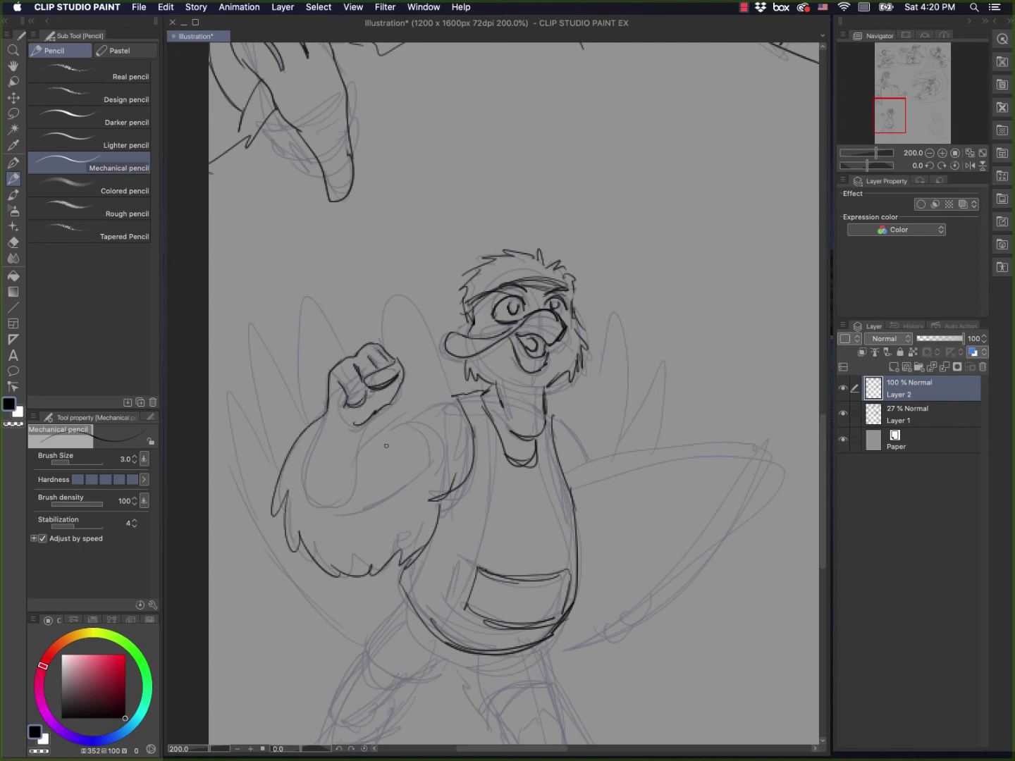
drag(355, 451, 467, 396)
drag(438, 504, 428, 528)
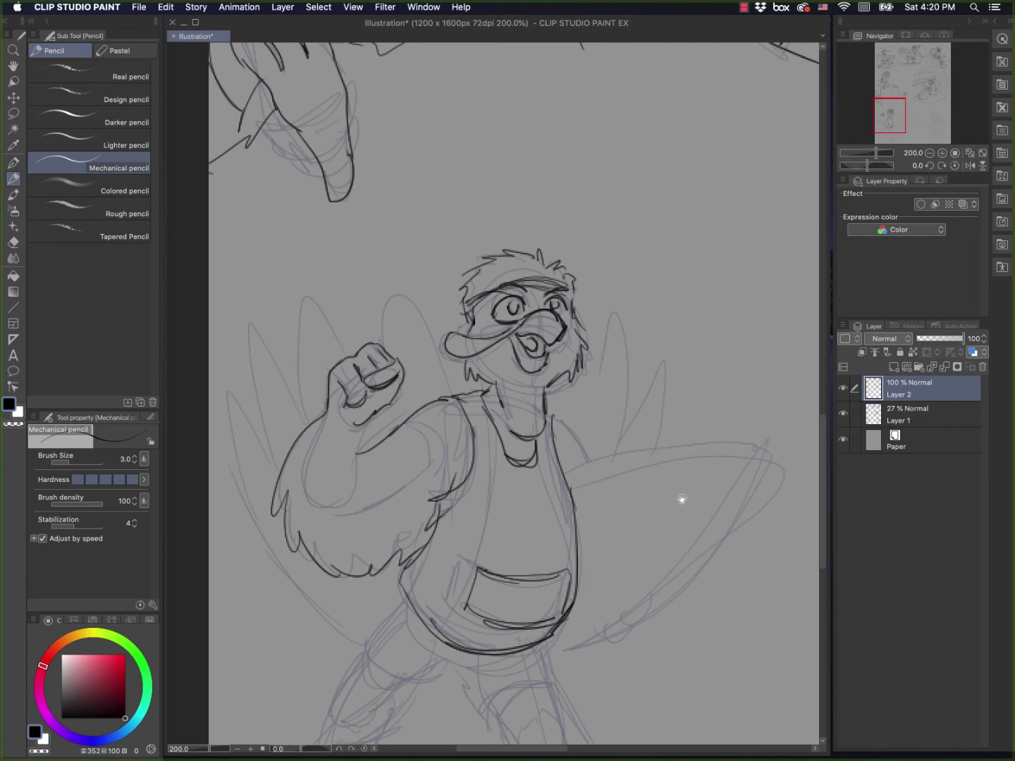
Step: Draw the far shoulder, the pointed surfboard tucked under the arm and the fingers gripping its lower edge
mouse_move(670, 534)
mouse_down()
mouse_move(673, 476)
mouse_move(564, 456)
mouse_up()
mouse_move(415, 319)
mouse_down()
mouse_move(439, 335)
mouse_move(606, 347)
mouse_move(589, 439)
mouse_move(500, 505)
mouse_up()
drag(544, 477, 520, 494)
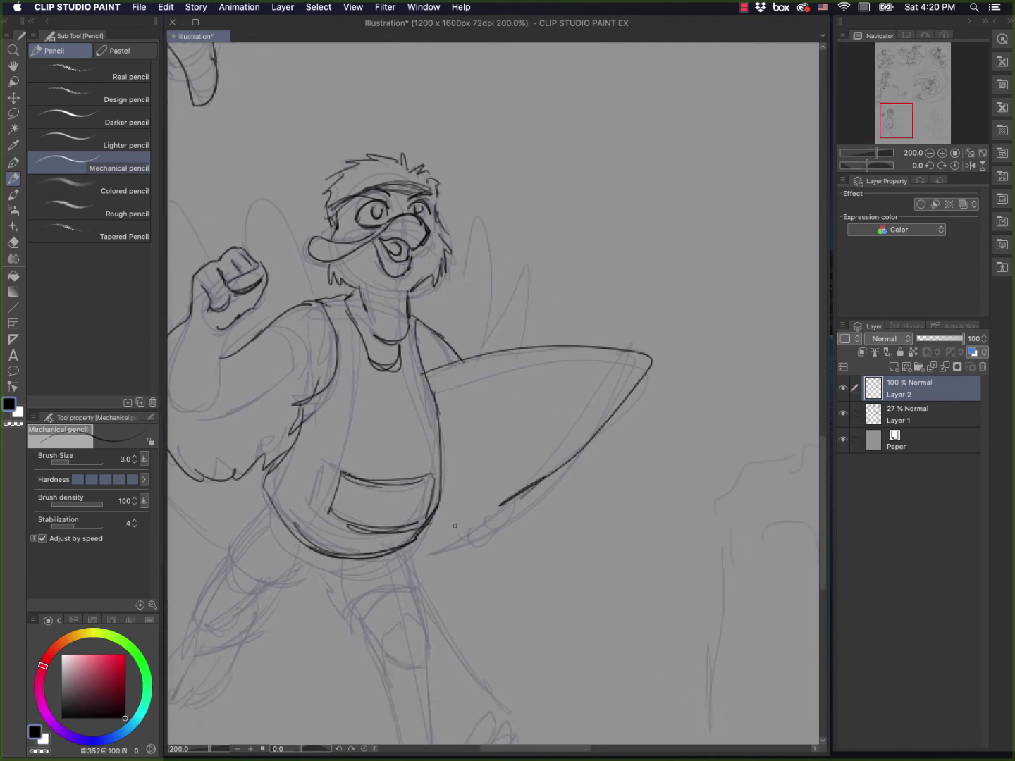
mouse_move(420, 550)
mouse_down()
mouse_move(525, 490)
mouse_move(477, 524)
mouse_move(490, 530)
mouse_move(505, 504)
mouse_move(463, 541)
mouse_move(477, 535)
mouse_up()
Step: Draw the running turkey's shorts with both leg openings below the tank top
scroll(636, 387, left, 3)
scroll(662, 398, down, 6)
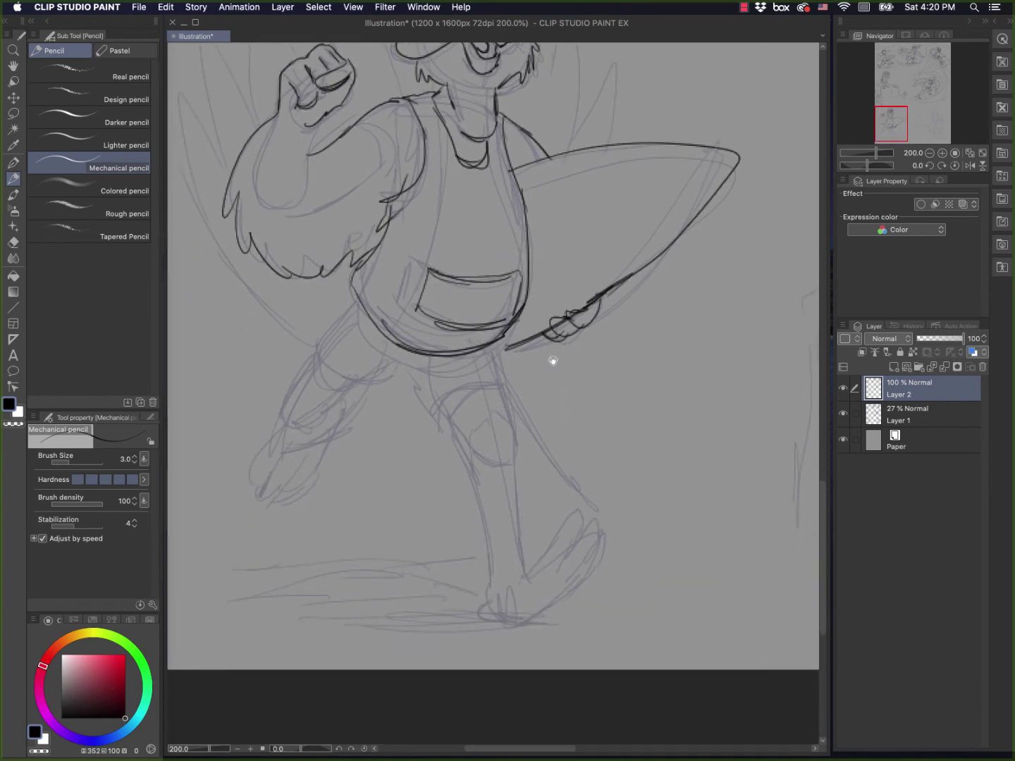
mouse_move(350, 291)
mouse_down()
mouse_move(315, 332)
mouse_move(321, 360)
mouse_move(362, 377)
mouse_move(396, 363)
mouse_move(434, 371)
mouse_up()
mouse_move(501, 338)
mouse_down()
mouse_move(512, 395)
mouse_move(445, 412)
mouse_move(437, 396)
mouse_move(445, 410)
mouse_up()
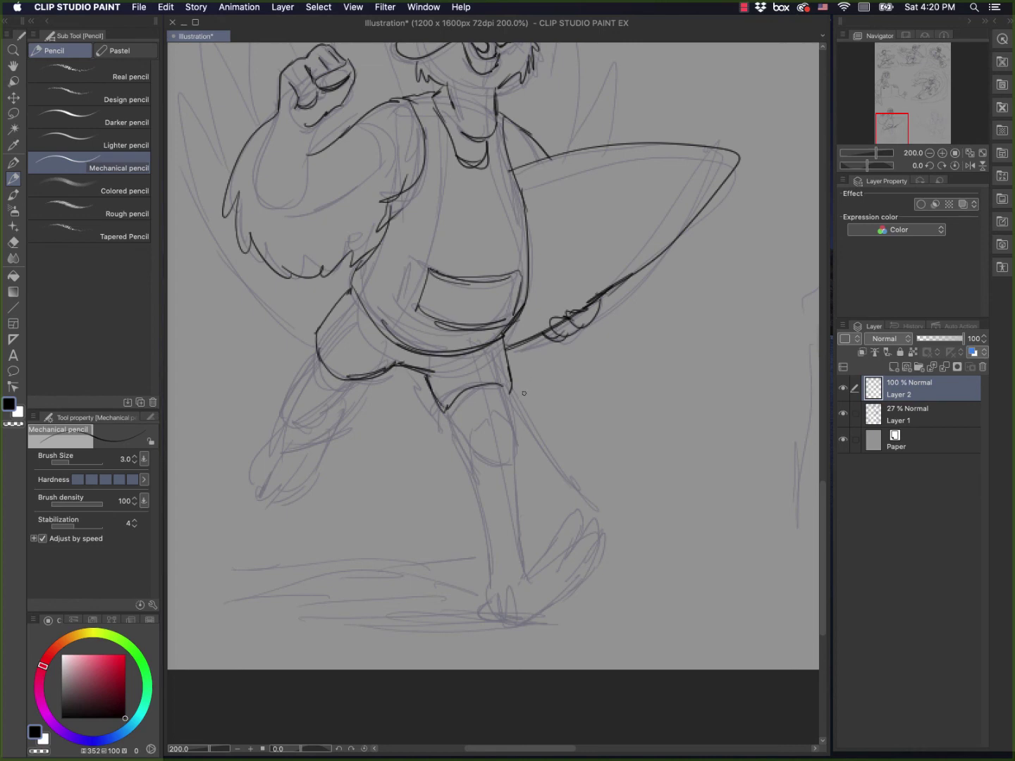
Step: Draw the turkey's front leg down to the heel and the lifted foot with three toes, redoing the misplaced toe strokes
drag(502, 385, 519, 443)
drag(447, 407, 489, 577)
mouse_move(511, 417)
mouse_down()
mouse_move(526, 575)
mouse_move(560, 527)
mouse_move(549, 575)
mouse_move(585, 534)
mouse_move(572, 573)
mouse_up()
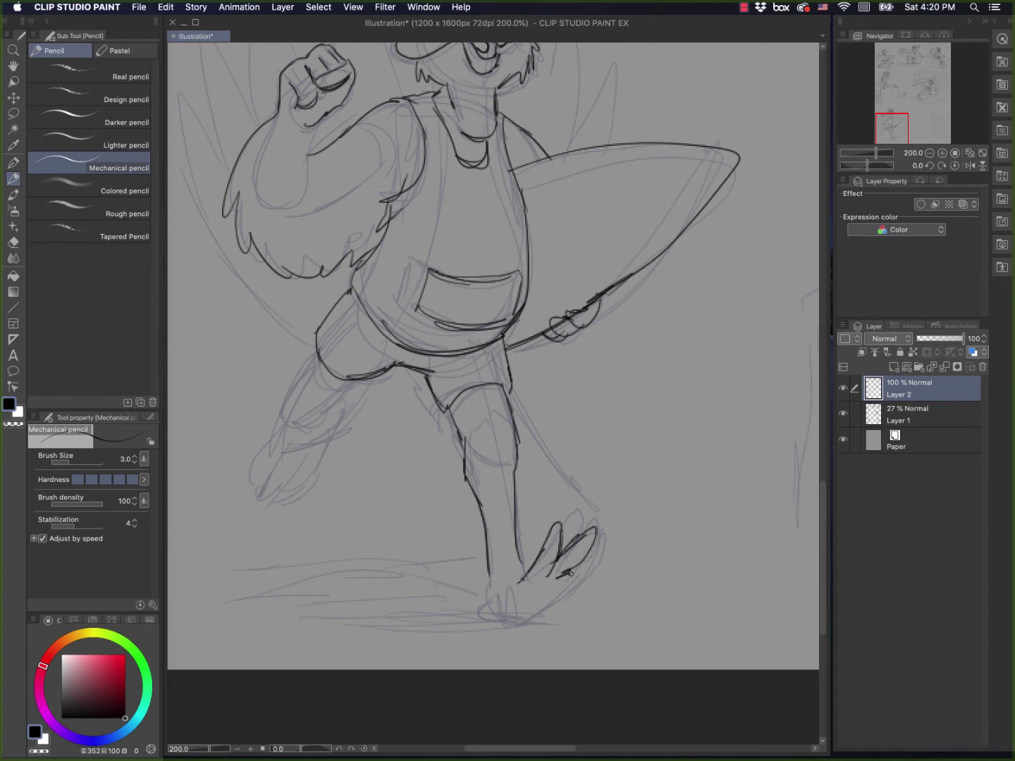
key(super+z)
key(super+z)
key(super+z)
mouse_move(557, 565)
mouse_down()
mouse_move(596, 529)
mouse_move(563, 580)
mouse_move(600, 572)
mouse_move(520, 618)
mouse_up()
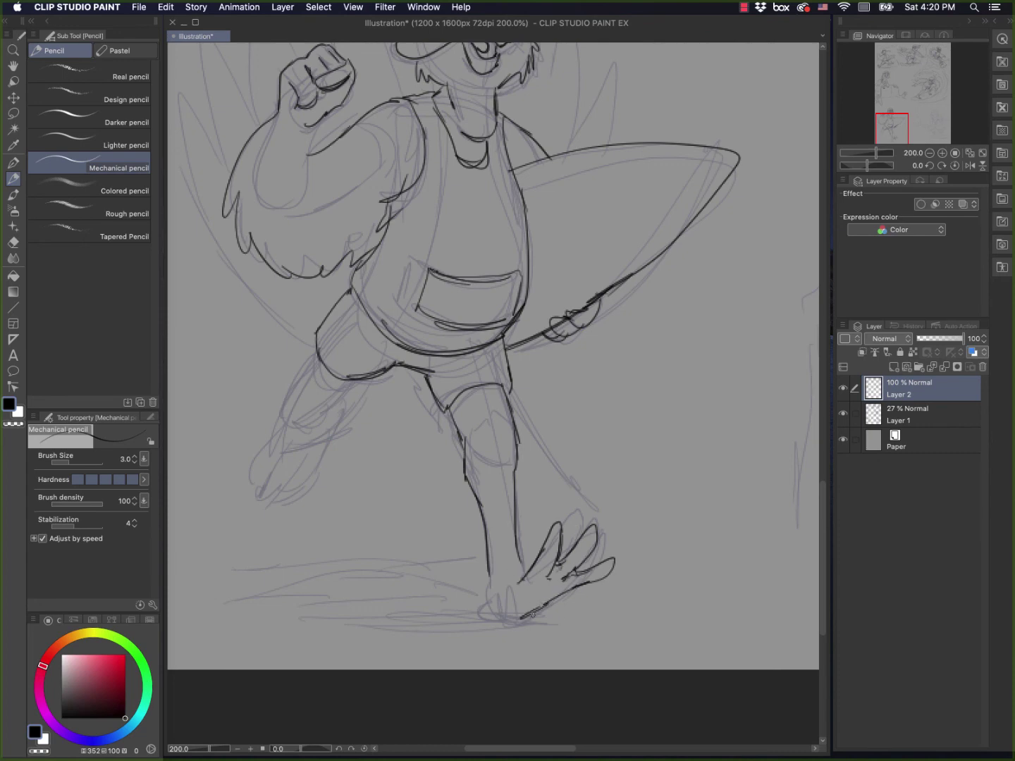
mouse_move(490, 553)
mouse_down()
mouse_move(499, 601)
mouse_move(525, 569)
mouse_move(481, 607)
mouse_move(521, 611)
mouse_move(520, 618)
mouse_up()
mouse_move(318, 338)
mouse_down()
mouse_move(293, 397)
mouse_move(298, 386)
mouse_move(306, 399)
mouse_move(368, 378)
mouse_up()
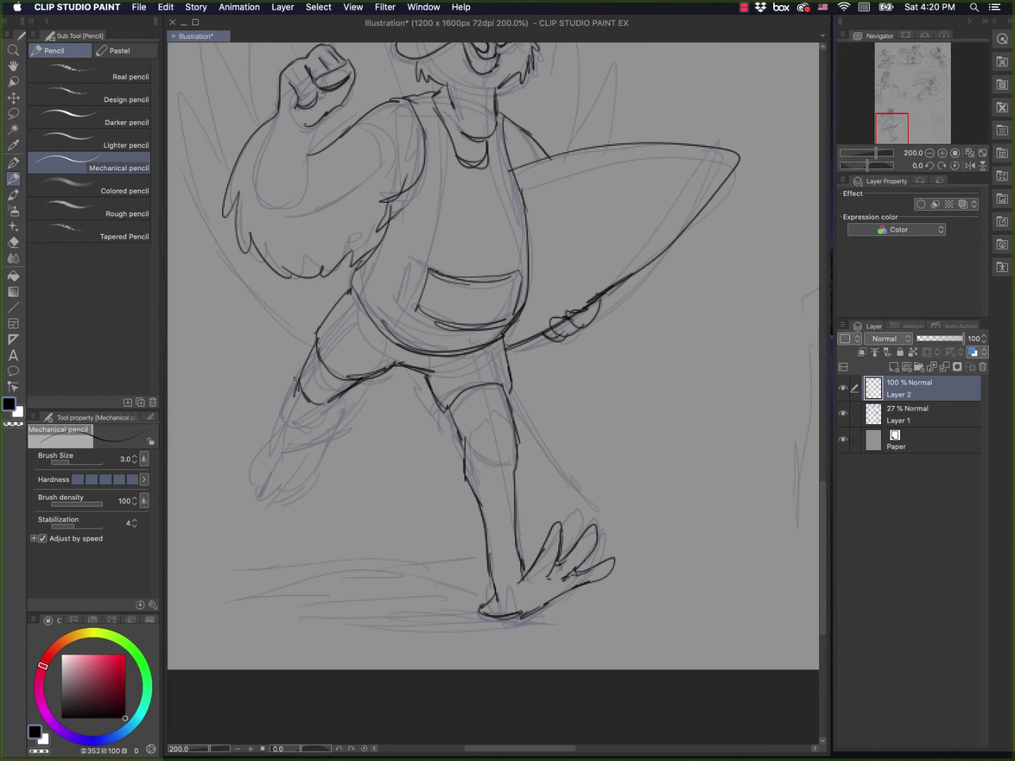
drag(297, 378, 309, 427)
key(super+z)
key(super+z)
key(super+z)
key(super+z)
key(super+z)
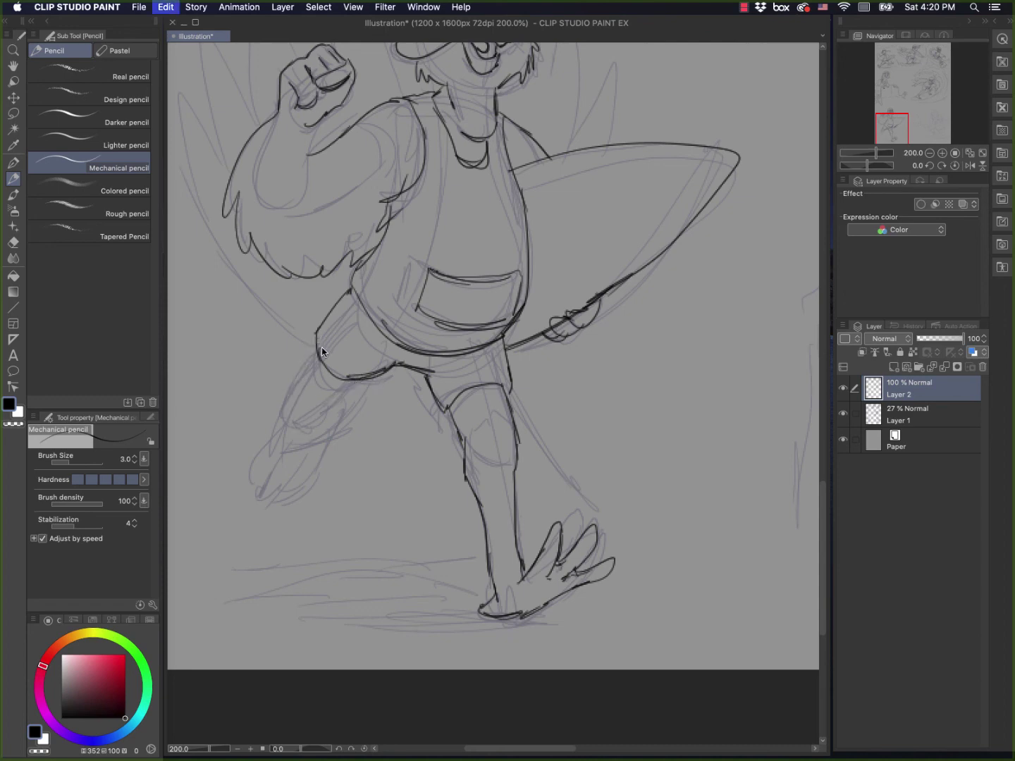
key(super+z)
Step: Draw the turkey's bent rear leg below the shorts and its trailing foot with toes
mouse_move(317, 338)
mouse_down()
mouse_move(282, 393)
mouse_move(301, 415)
mouse_move(358, 377)
mouse_up()
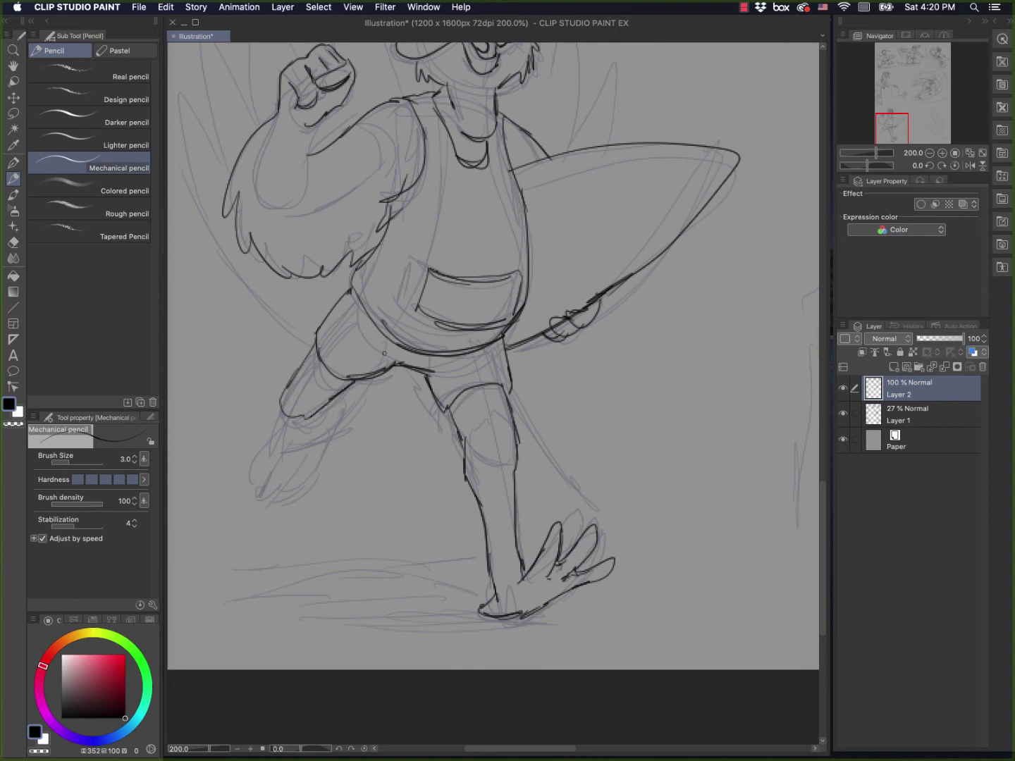
mouse_move(279, 409)
mouse_down()
mouse_move(336, 403)
mouse_move(315, 423)
mouse_move(295, 423)
mouse_move(256, 468)
mouse_move(281, 441)
mouse_move(257, 487)
mouse_up()
mouse_move(299, 446)
mouse_down()
mouse_move(270, 486)
mouse_move(300, 467)
mouse_move(344, 400)
mouse_move(325, 416)
mouse_move(338, 407)
mouse_up()
Step: Draw loose, flat ground lines beneath and behind the running turkey's front foot
drag(585, 486, 617, 408)
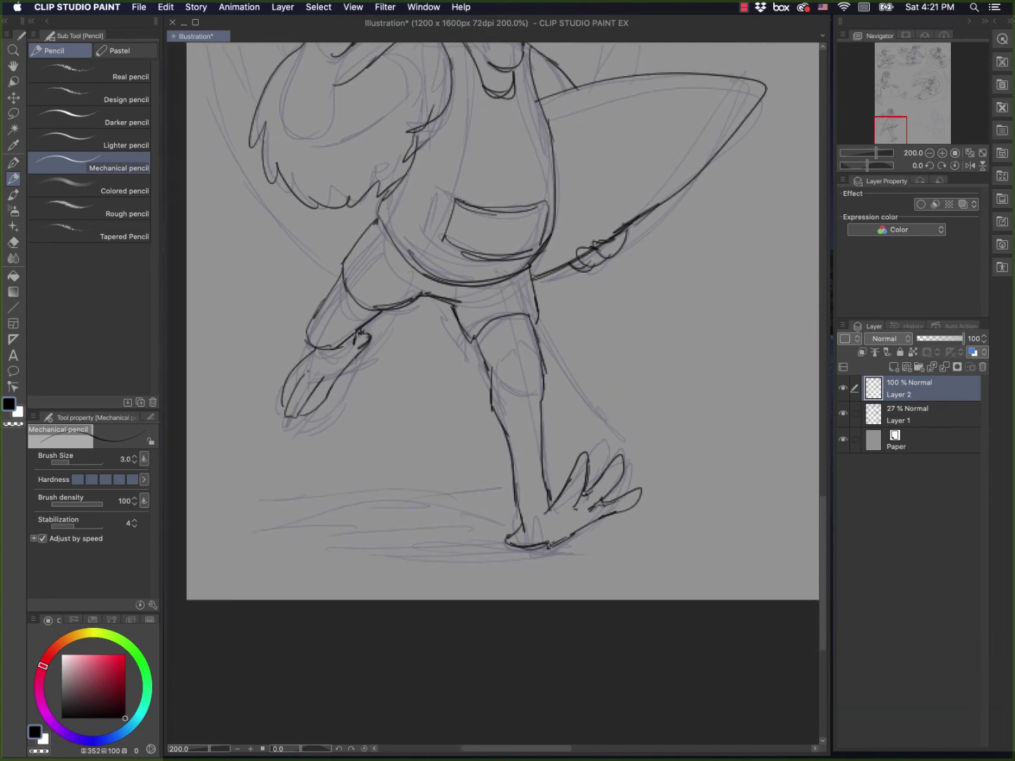
mouse_move(522, 553)
mouse_down()
mouse_move(398, 555)
mouse_move(447, 551)
mouse_up()
drag(311, 543, 415, 535)
mouse_move(286, 537)
mouse_down()
mouse_move(275, 544)
mouse_move(483, 525)
mouse_move(334, 505)
mouse_move(439, 490)
mouse_up()
drag(499, 486, 204, 500)
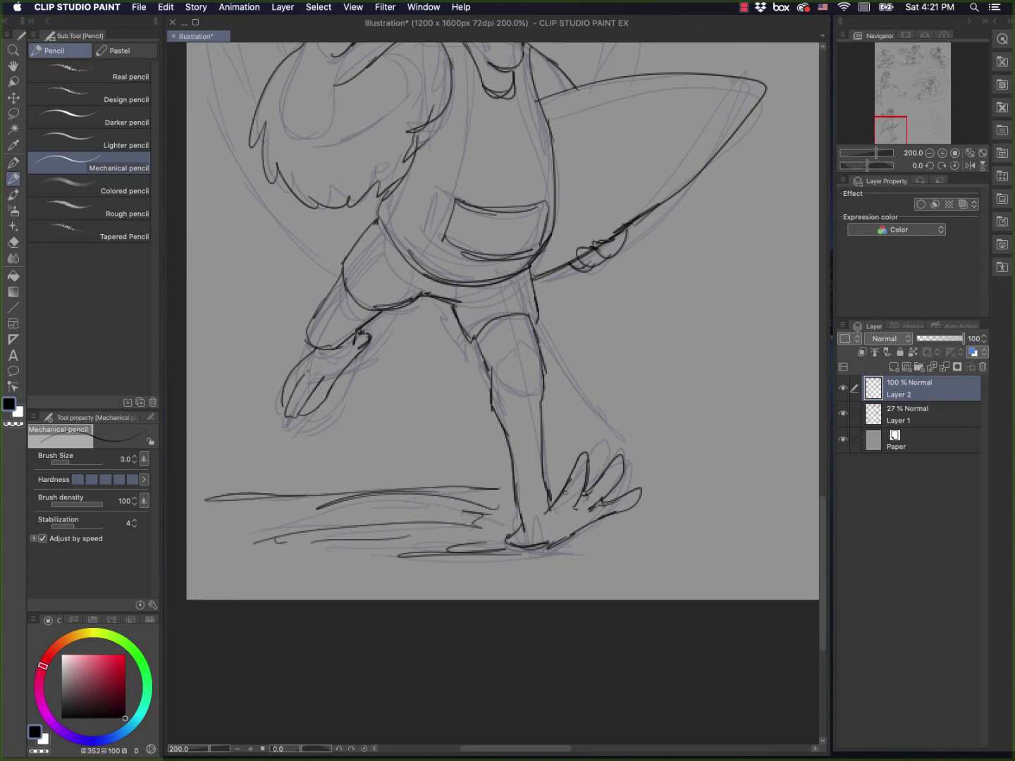
Step: Draw the fanned tail feathers behind the turkey, around the raised arm, beside the head and above the surfboard
mouse_move(591, 330)
mouse_down()
mouse_move(600, 505)
mouse_move(619, 589)
mouse_up()
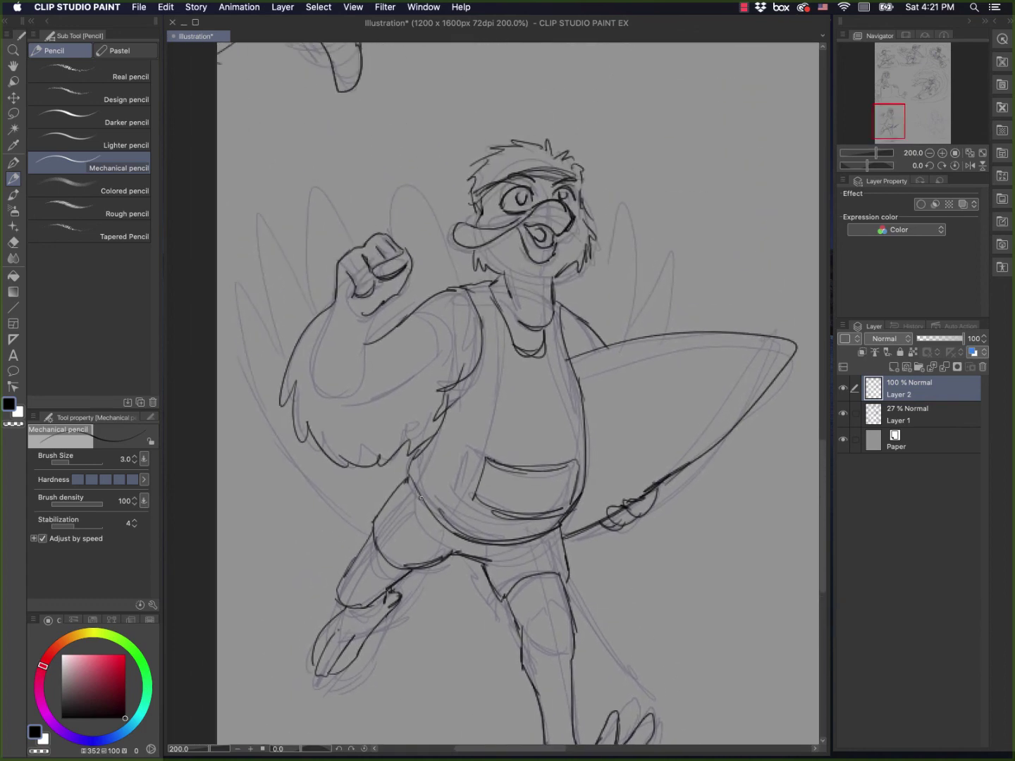
mouse_move(375, 505)
mouse_down()
mouse_move(300, 457)
mouse_move(252, 282)
mouse_move(290, 356)
mouse_move(279, 297)
mouse_move(303, 212)
mouse_move(324, 296)
mouse_move(350, 178)
mouse_move(389, 301)
mouse_move(402, 167)
mouse_move(446, 292)
mouse_up()
mouse_move(433, 230)
mouse_down()
mouse_move(458, 164)
mouse_move(471, 195)
mouse_up()
mouse_move(594, 208)
mouse_down()
mouse_move(604, 283)
mouse_move(657, 232)
mouse_up()
drag(632, 335, 671, 332)
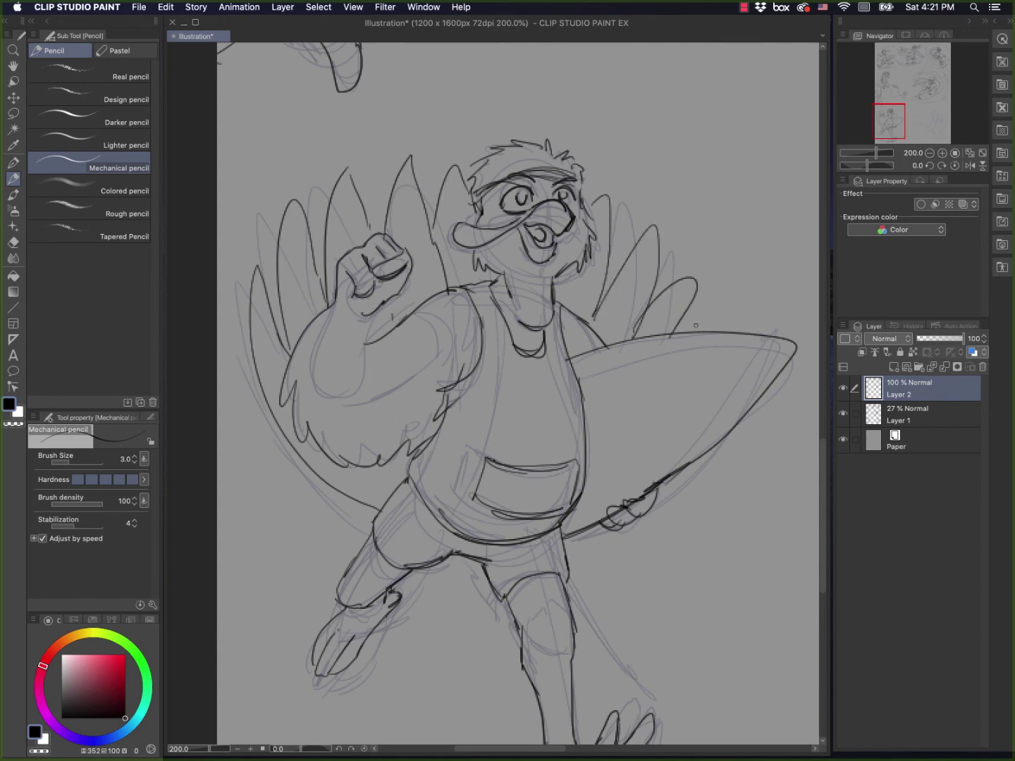
Step: Lasso the rough sandcastle and kneeling turkey sketch on Layer 1, delete it and clear the selection
mouse_move(674, 532)
mouse_down()
mouse_move(517, 605)
mouse_move(529, 599)
mouse_up()
scroll(529, 598, down, 2)
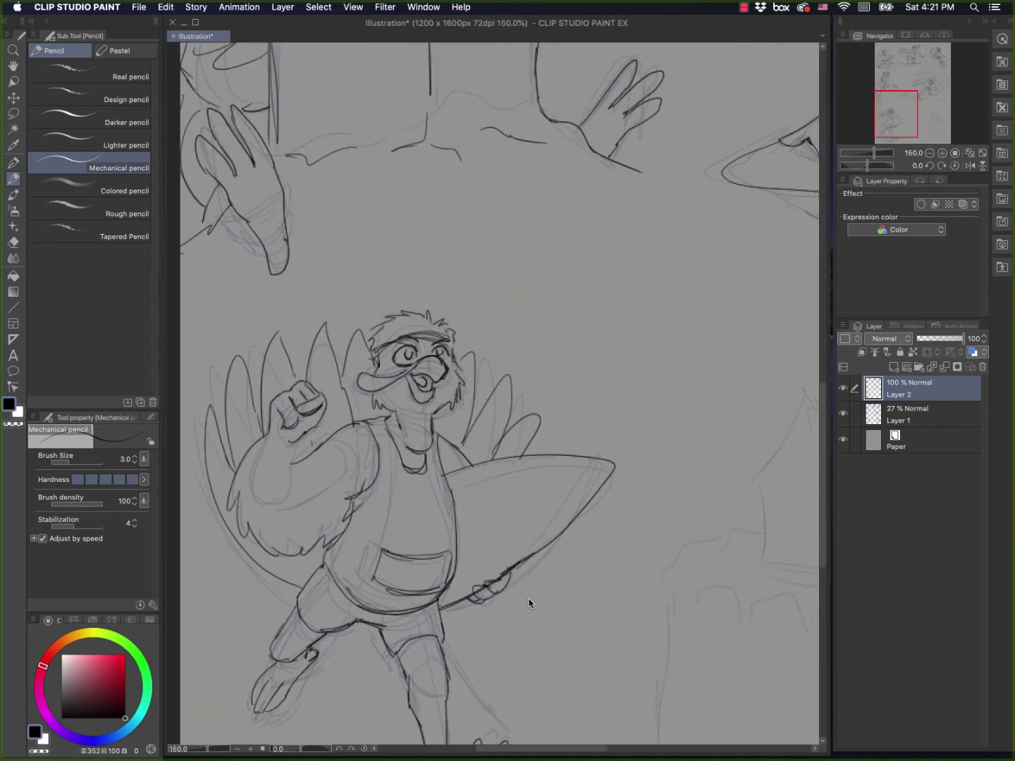
drag(670, 612, 402, 470)
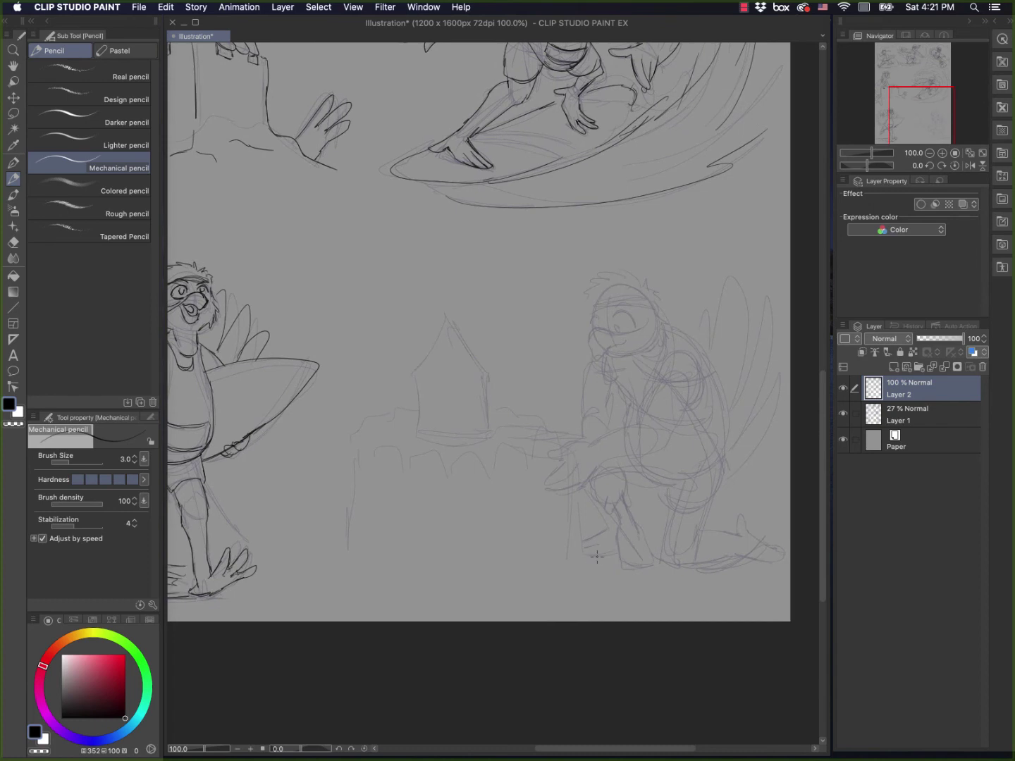
click(899, 420)
click(13, 112)
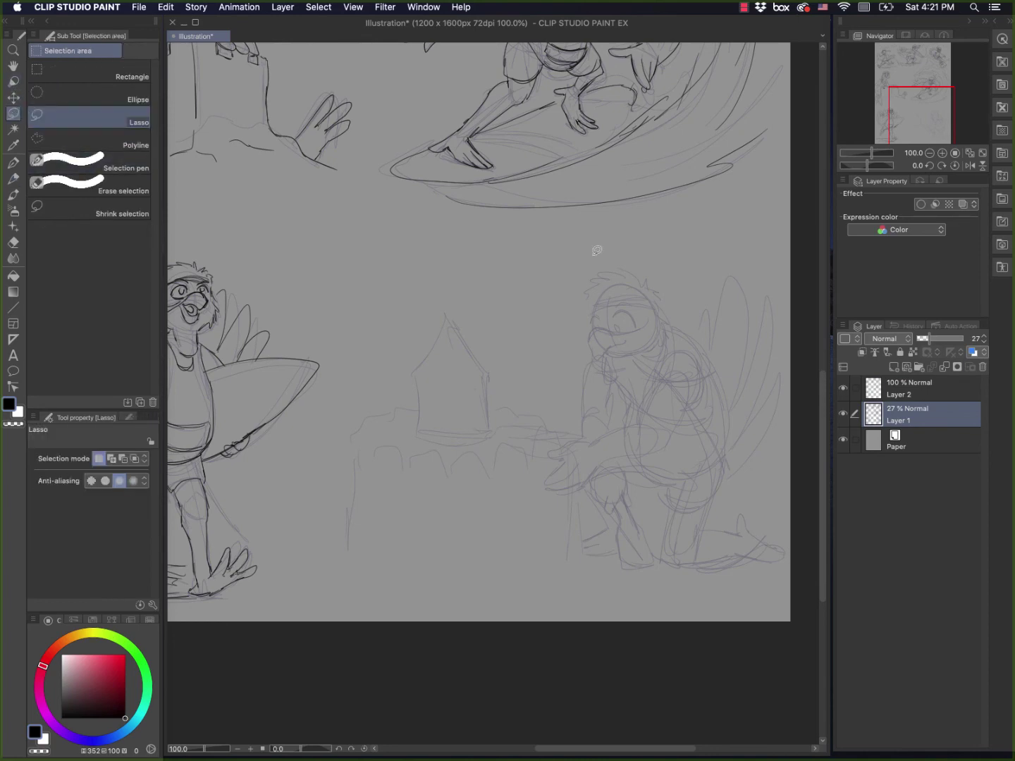
mouse_move(696, 244)
mouse_down()
mouse_move(390, 308)
mouse_move(597, 594)
mouse_move(802, 293)
mouse_move(711, 233)
mouse_up()
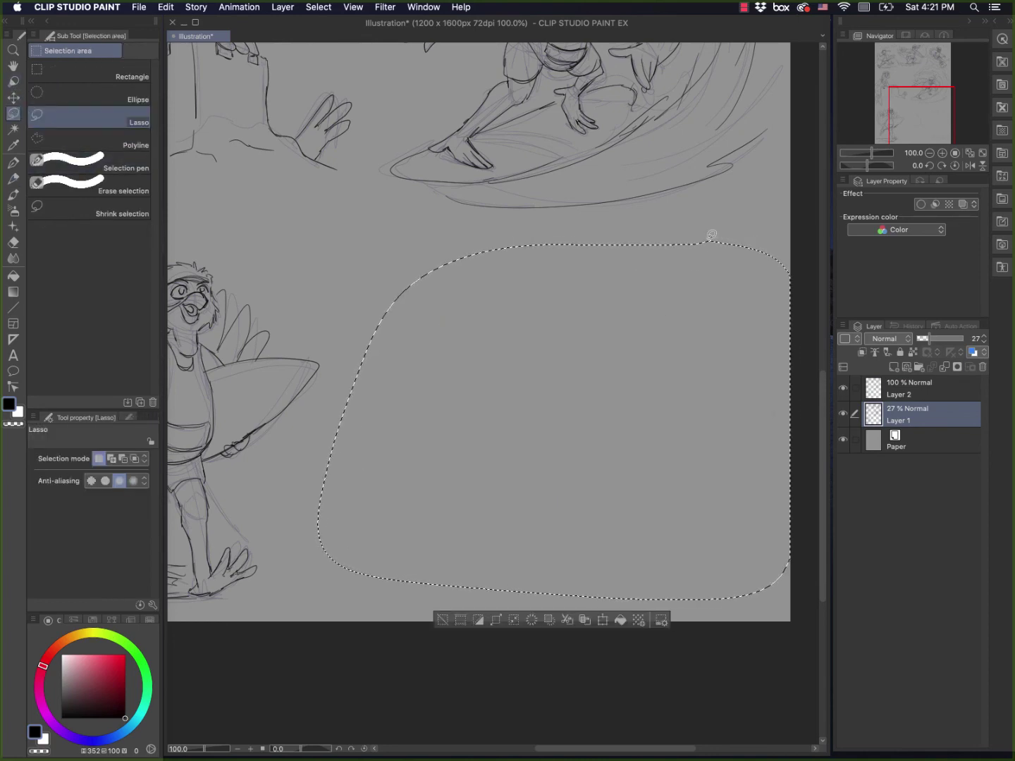
key(super+d)
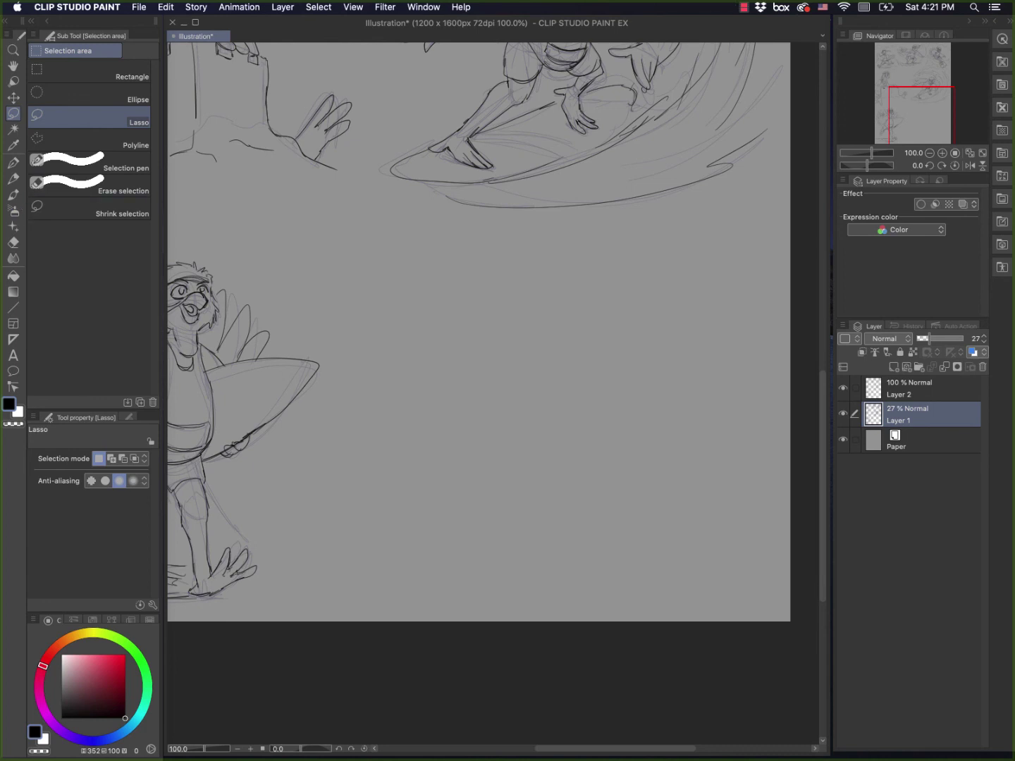
key(Tab)
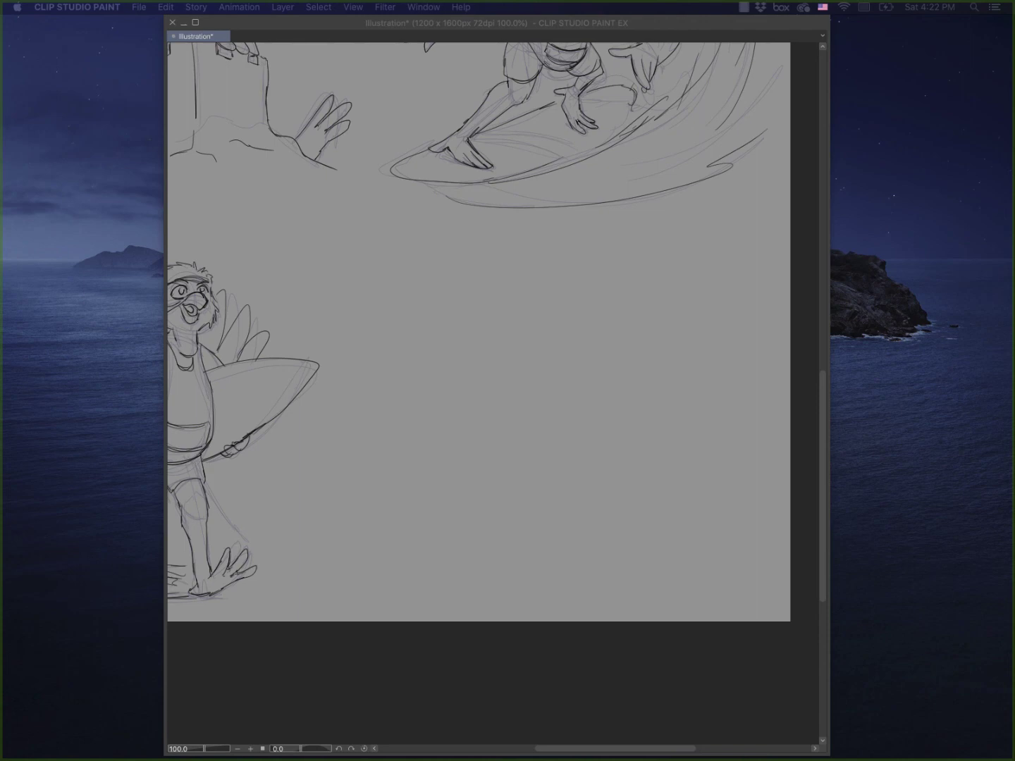
key(Tab)
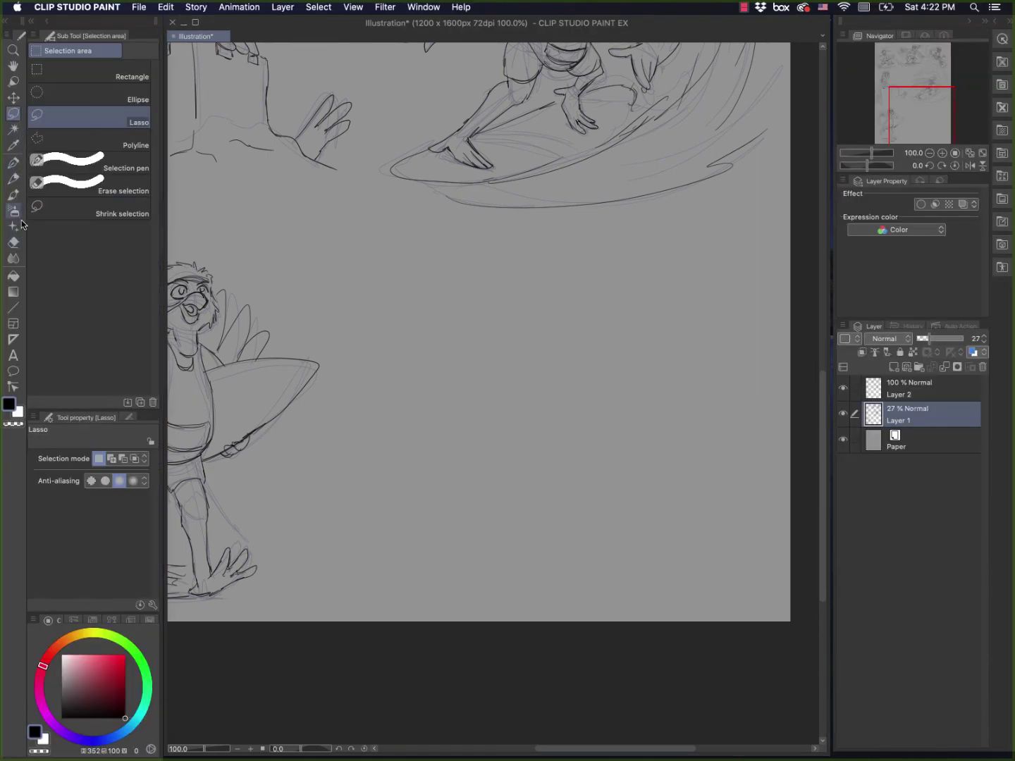
Step: Switch to the Mechanical pencil and toggle Layer 1's visibility off and back on
click(12, 178)
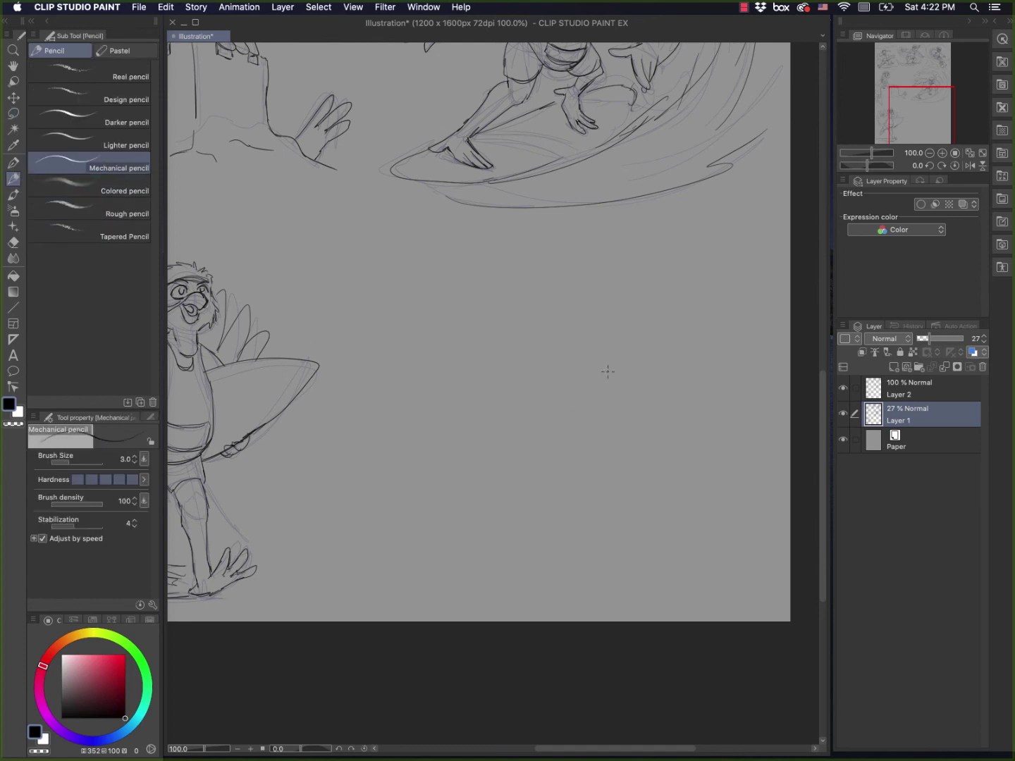
click(843, 413)
click(843, 414)
mouse_move(492, 365)
mouse_down()
mouse_move(501, 307)
mouse_move(530, 327)
mouse_up()
mouse_move(480, 325)
mouse_down()
mouse_move(525, 345)
mouse_move(493, 358)
mouse_up()
drag(436, 341, 462, 365)
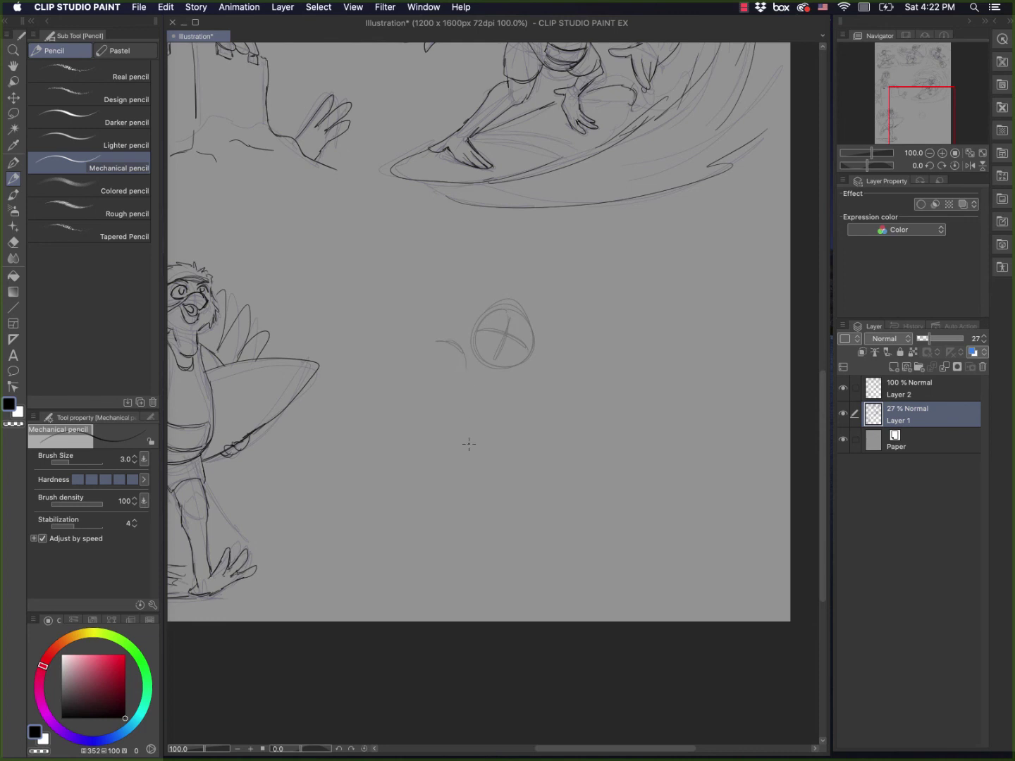
key(super+z)
key(super+z)
key(super+z)
key(super+z)
key(super+z)
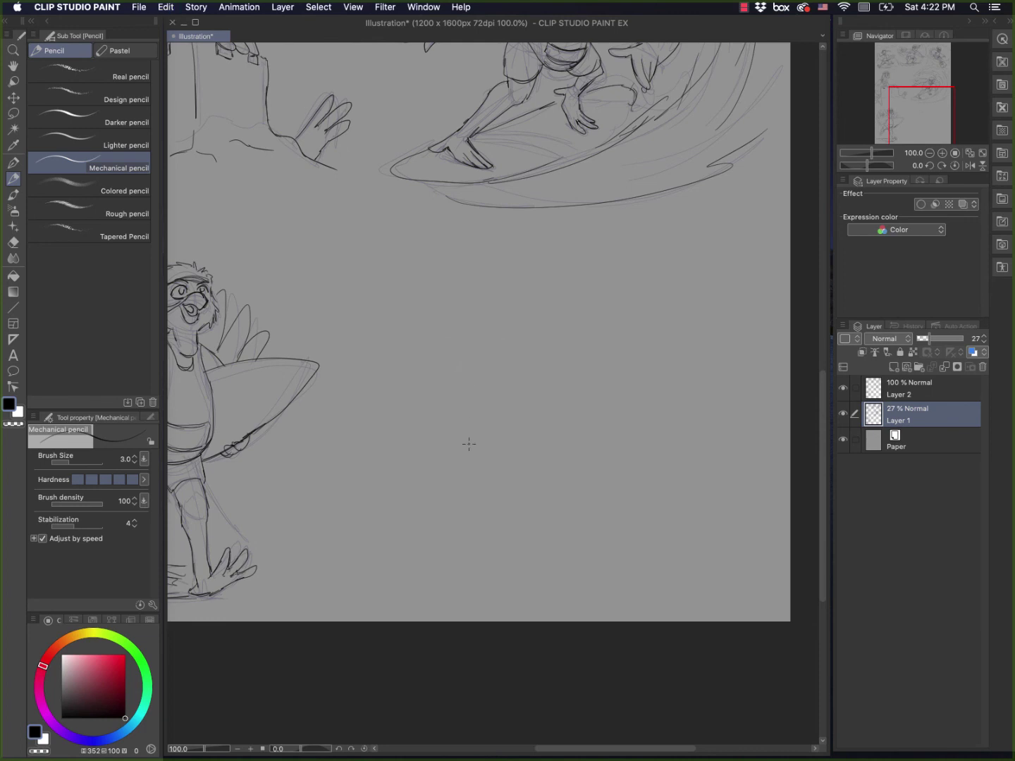
Step: Sketch a rough turkey head circle, shoulder and torso in the empty lower-right area of the page, with loose wave lines beneath
mouse_move(577, 321)
mouse_down()
mouse_move(532, 343)
mouse_move(554, 345)
mouse_move(549, 315)
mouse_up()
mouse_move(549, 372)
mouse_down()
mouse_move(602, 346)
mouse_move(613, 399)
mouse_move(541, 436)
mouse_up()
drag(606, 364, 576, 503)
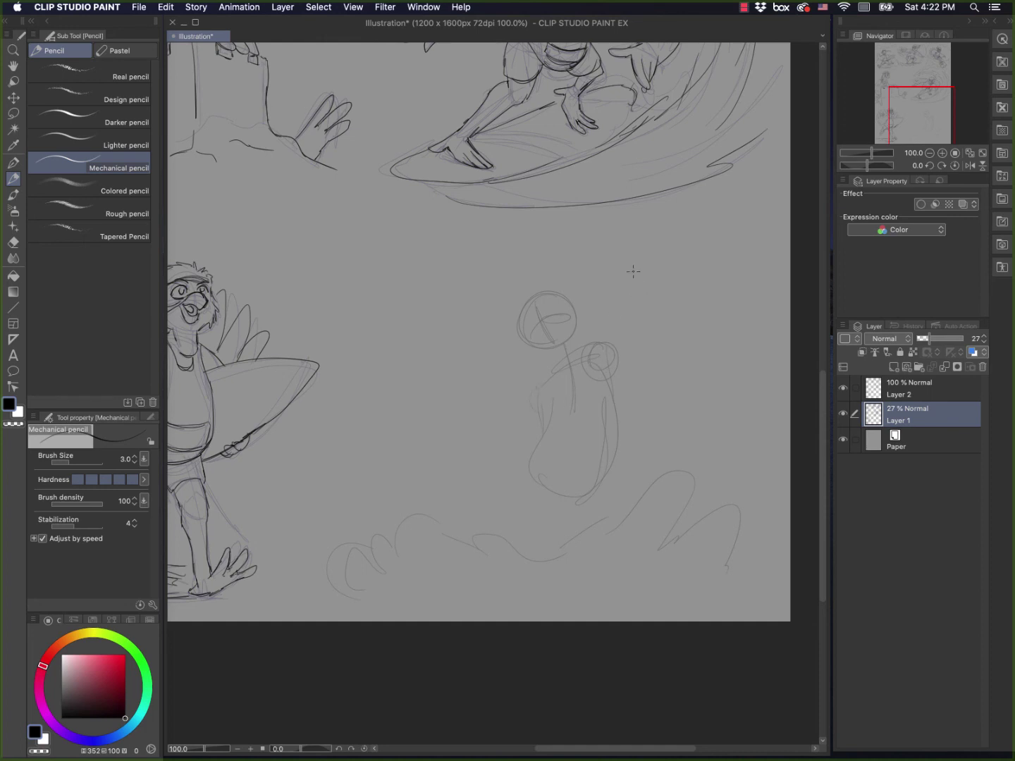
Step: Try a raised arm, undo those strokes, and rework the rough torso as a leaning shape with a line running into the waves
mouse_move(625, 276)
mouse_down()
mouse_move(654, 281)
mouse_move(624, 289)
mouse_move(663, 281)
mouse_move(660, 314)
mouse_move(680, 320)
mouse_move(649, 308)
mouse_move(676, 326)
mouse_move(630, 324)
mouse_move(653, 326)
mouse_up()
key(super+z)
key(super+z)
key(super+z)
mouse_move(492, 486)
mouse_down()
mouse_move(504, 463)
mouse_move(485, 520)
mouse_up()
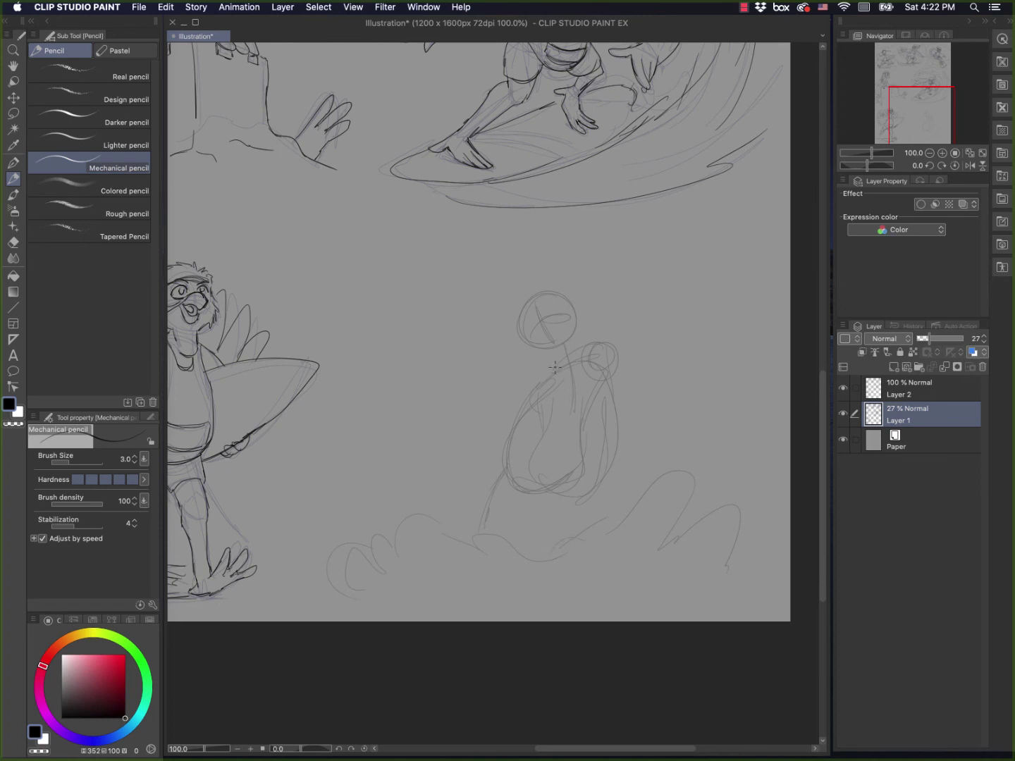
Step: Rough in the face, both bent arms with hands, and extra wave curves below the leaning torso
mouse_move(548, 314)
mouse_down()
mouse_move(532, 333)
mouse_move(544, 336)
mouse_move(554, 312)
mouse_move(607, 301)
mouse_move(558, 305)
mouse_up()
mouse_move(633, 292)
mouse_down()
mouse_move(658, 305)
mouse_move(621, 304)
mouse_move(658, 319)
mouse_move(640, 318)
mouse_move(641, 333)
mouse_move(617, 342)
mouse_move(637, 361)
mouse_up()
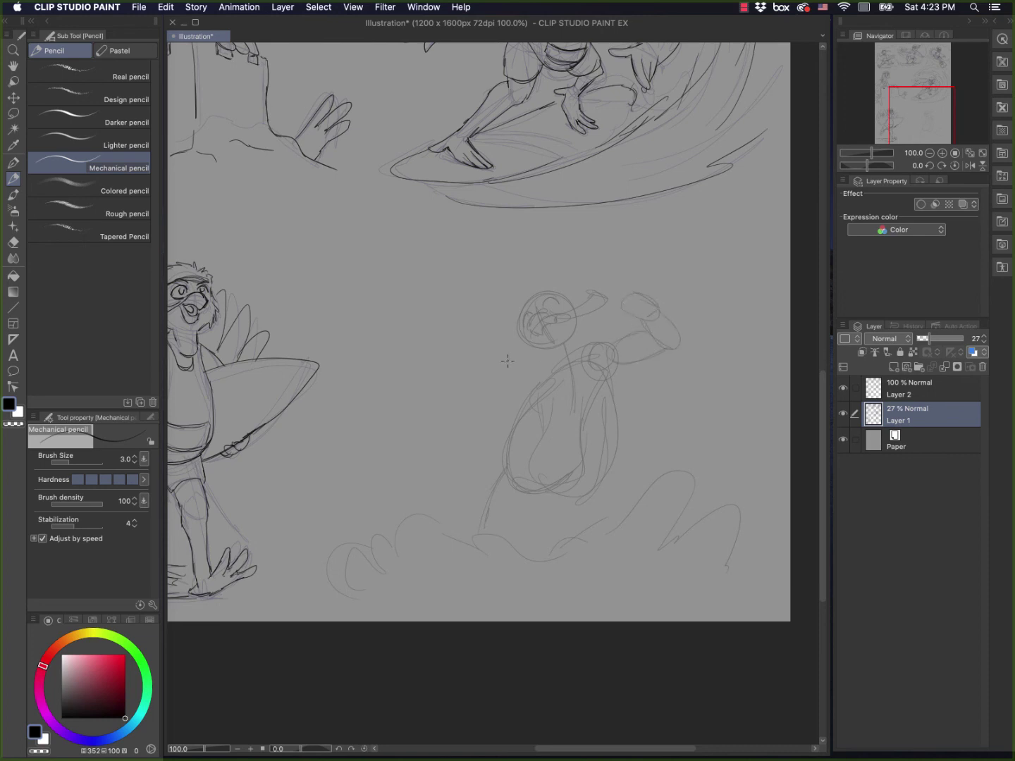
mouse_move(496, 358)
mouse_down()
mouse_move(470, 383)
mouse_move(485, 358)
mouse_move(494, 372)
mouse_move(504, 370)
mouse_move(468, 383)
mouse_move(498, 378)
mouse_move(471, 408)
mouse_move(504, 385)
mouse_move(539, 382)
mouse_up()
mouse_move(502, 375)
mouse_down()
mouse_move(530, 394)
mouse_move(544, 374)
mouse_up()
drag(555, 314, 553, 321)
Step: Lasso the rough turkey figure above the wave lines, delete it and clear the selection
key(m)
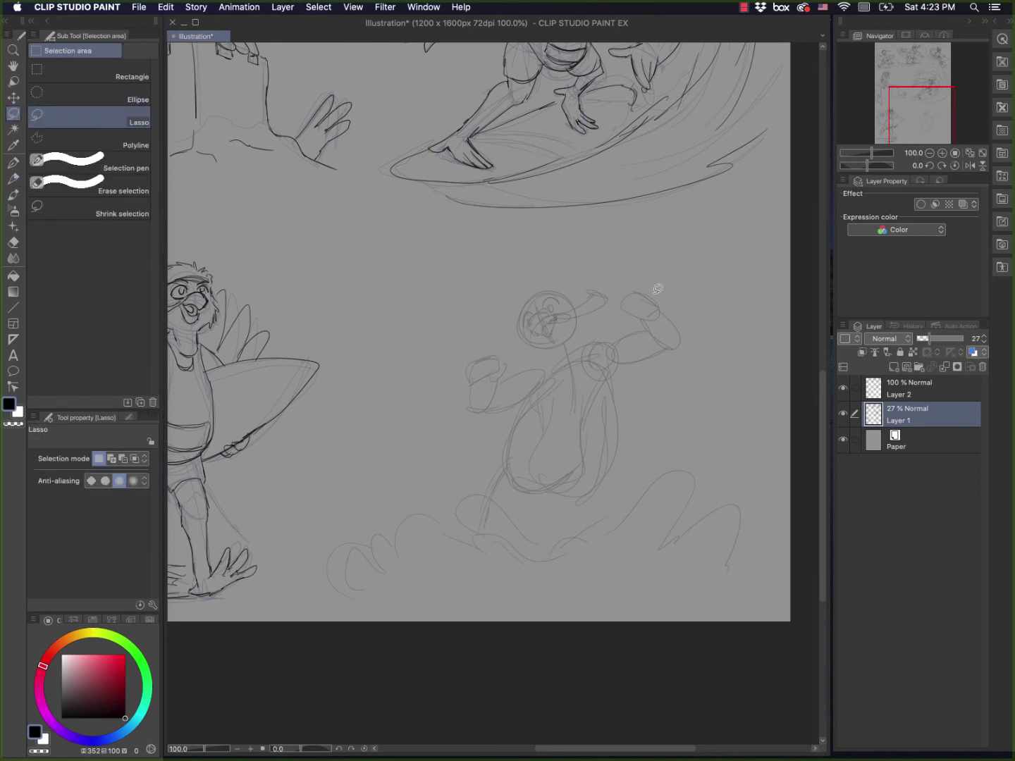
mouse_move(665, 263)
mouse_down()
mouse_move(530, 268)
mouse_move(391, 624)
mouse_move(584, 592)
mouse_up()
key(super+d)
mouse_move(704, 339)
mouse_down()
mouse_move(631, 257)
mouse_move(492, 492)
mouse_move(697, 335)
mouse_up()
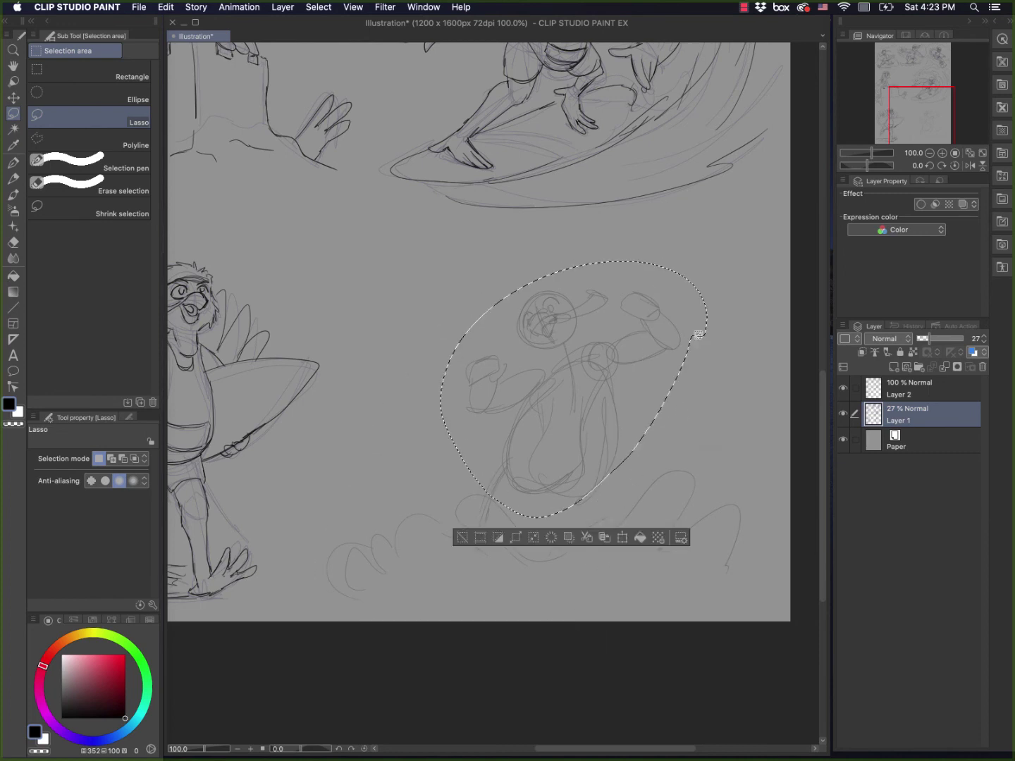
key(Delete)
click(701, 329)
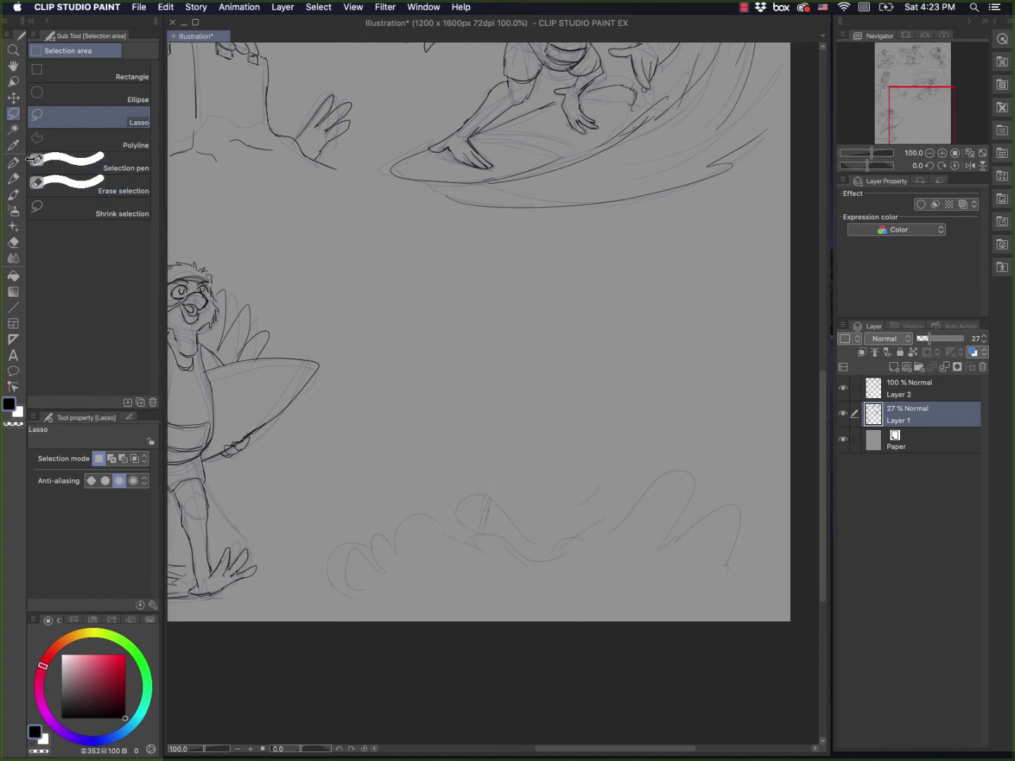
Step: Sketch a new turkey pose with the Mechanical pencil: round head, both arms raised high, and a torso rising from the waves
click(14, 178)
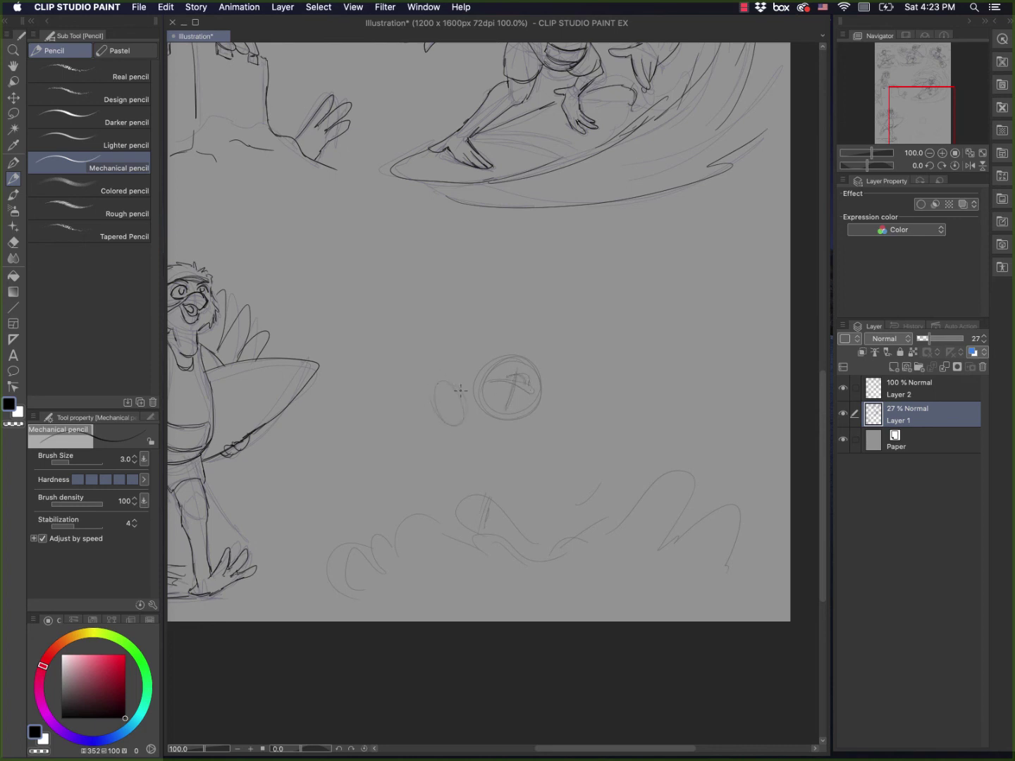
drag(393, 296, 434, 412)
drag(613, 326, 557, 416)
drag(396, 280, 410, 308)
mouse_move(487, 480)
mouse_down()
mouse_move(504, 572)
mouse_move(533, 569)
mouse_up()
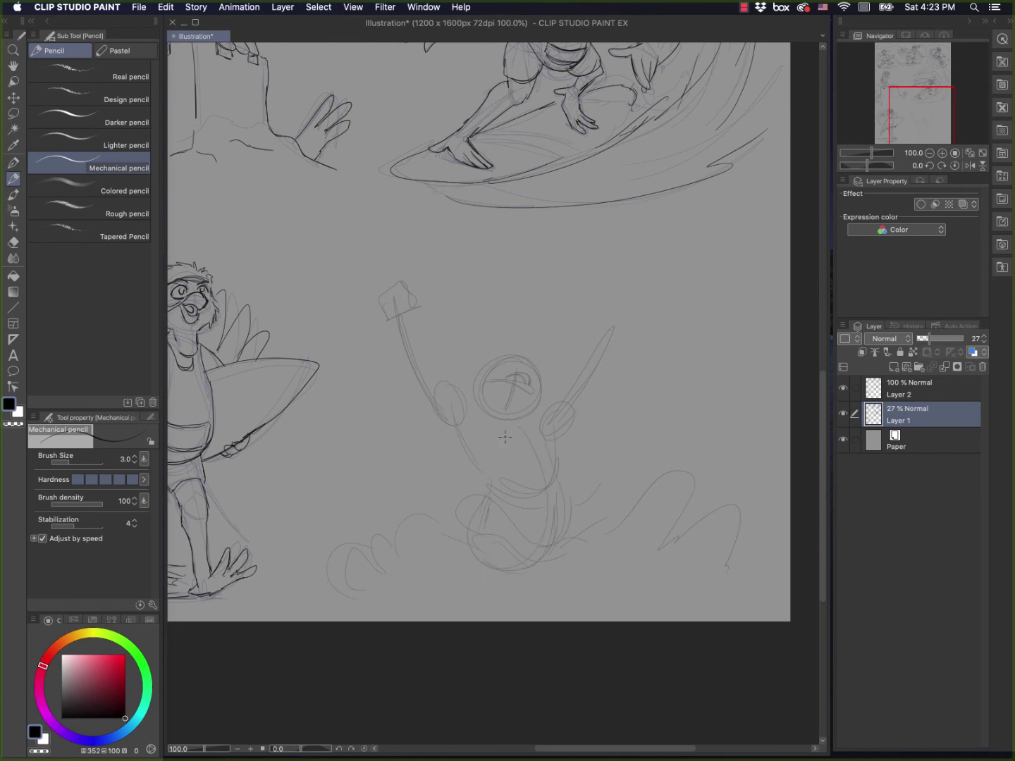
drag(460, 444, 499, 483)
drag(486, 493, 451, 536)
Step: Lasso the rough head, move it slightly up and to the right, and clear the selection
key(m)
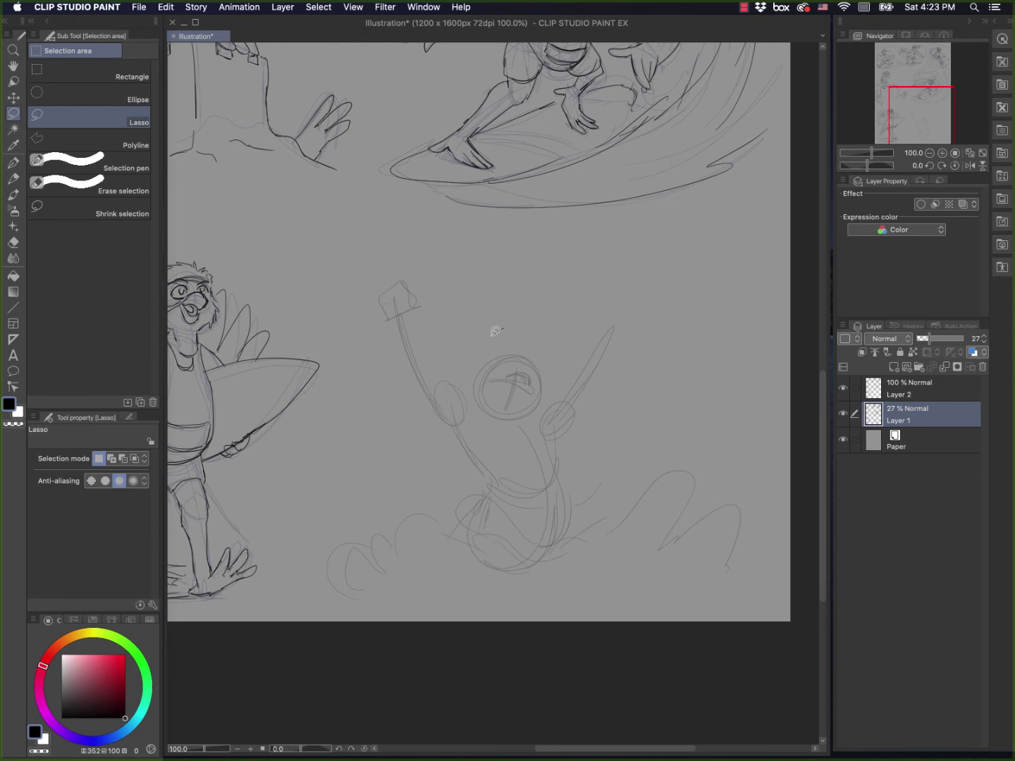
mouse_move(495, 331)
mouse_down()
mouse_move(538, 408)
mouse_move(520, 324)
mouse_up()
key(k)
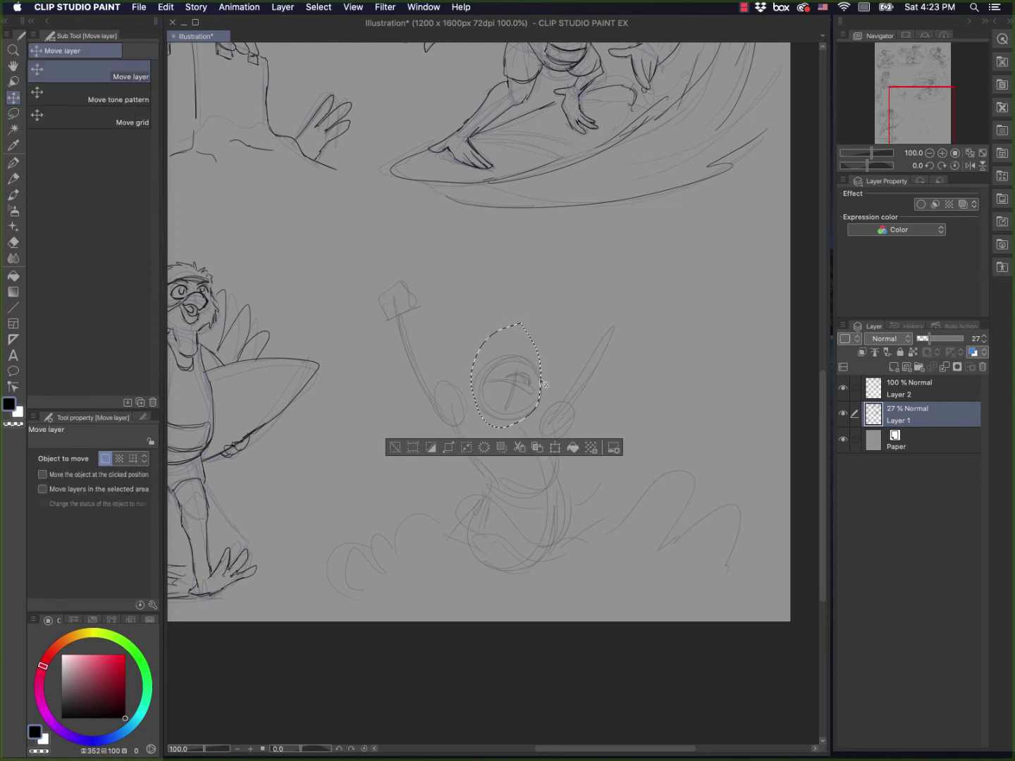
drag(544, 384, 557, 361)
key(super+d)
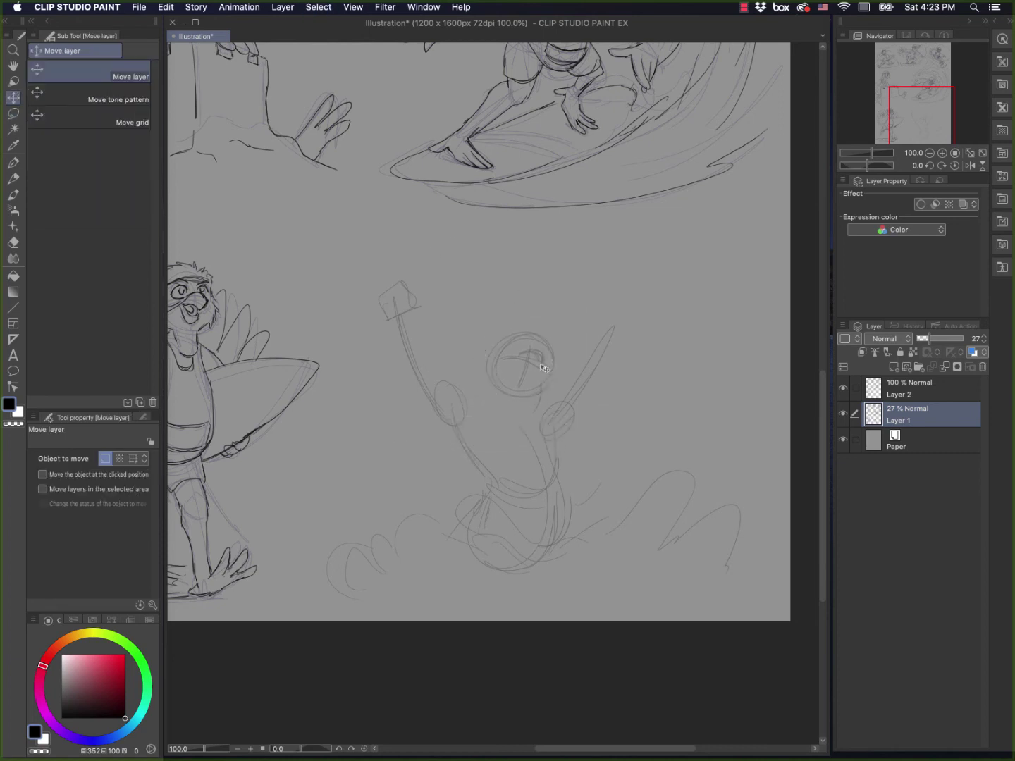
Step: Sketch the beak, closed eyes, head outline and neck on the repositioned head with the Mechanical pencil
key(p)
key(p)
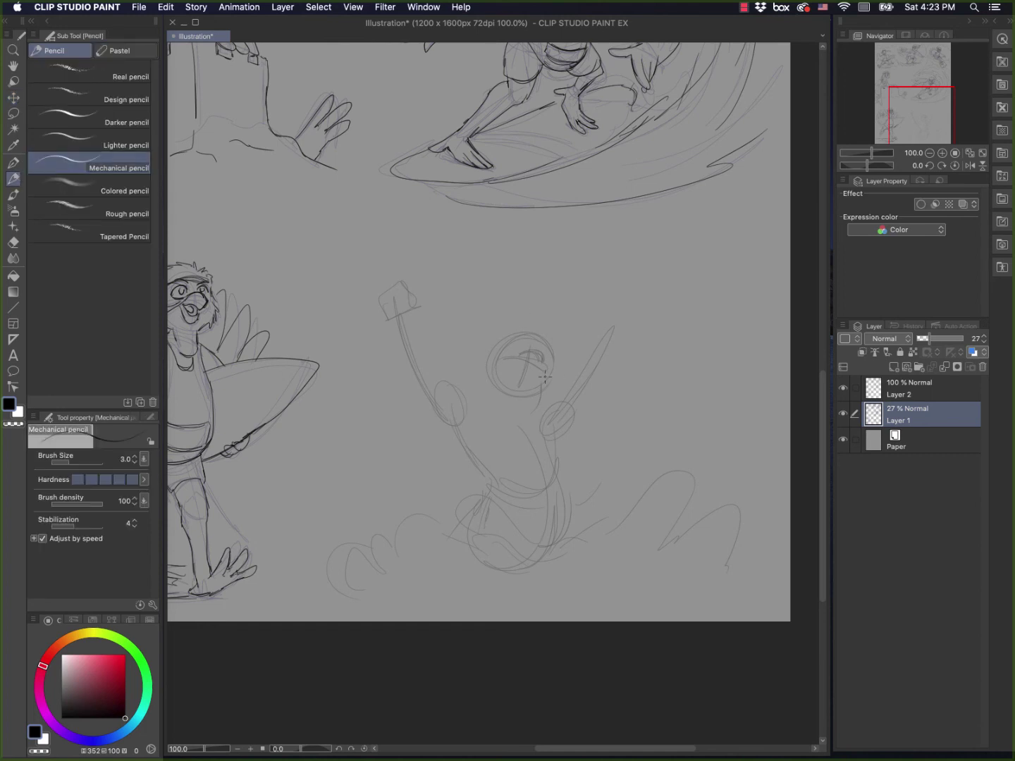
mouse_move(539, 358)
mouse_down()
mouse_move(533, 370)
mouse_move(514, 362)
mouse_move(533, 371)
mouse_up()
drag(496, 354, 491, 380)
drag(554, 366, 548, 386)
drag(523, 396, 504, 429)
Step: Fill out the rough raised arms, shoulders and fists, and add the waistline and side contours of the torso
drag(414, 307, 418, 303)
drag(467, 396, 499, 419)
mouse_move(612, 346)
mouse_down()
mouse_move(583, 409)
mouse_move(551, 413)
mouse_up()
drag(479, 375, 455, 429)
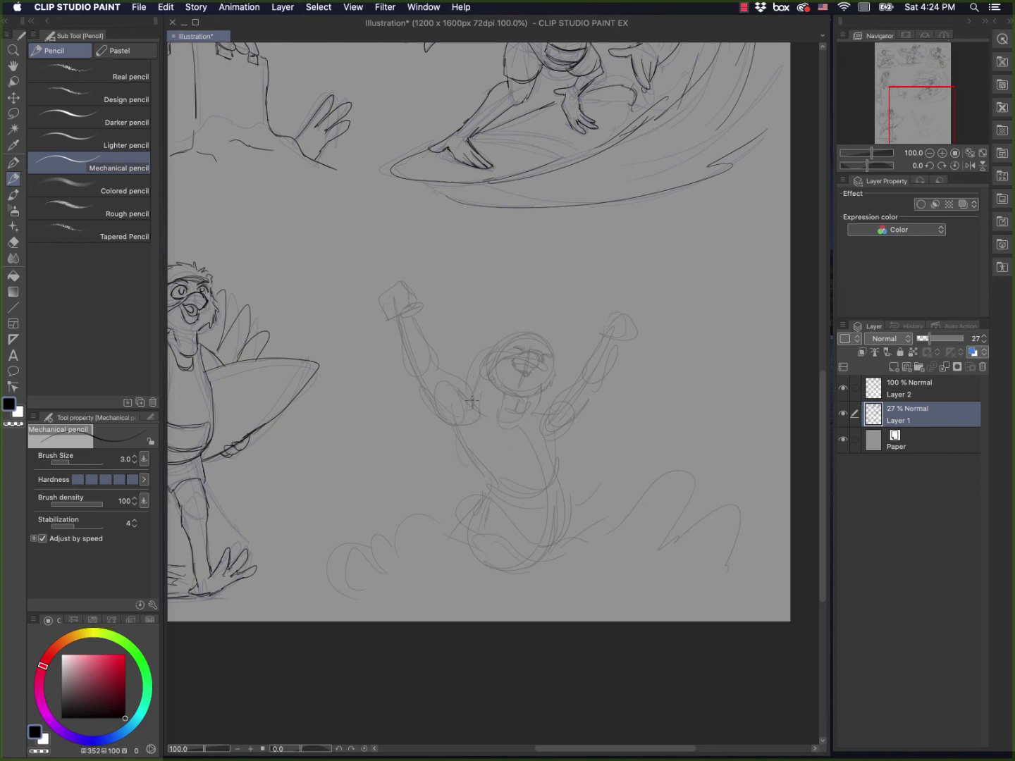
mouse_move(520, 495)
mouse_down()
mouse_move(558, 496)
mouse_move(522, 510)
mouse_move(568, 497)
mouse_up()
drag(633, 324, 638, 334)
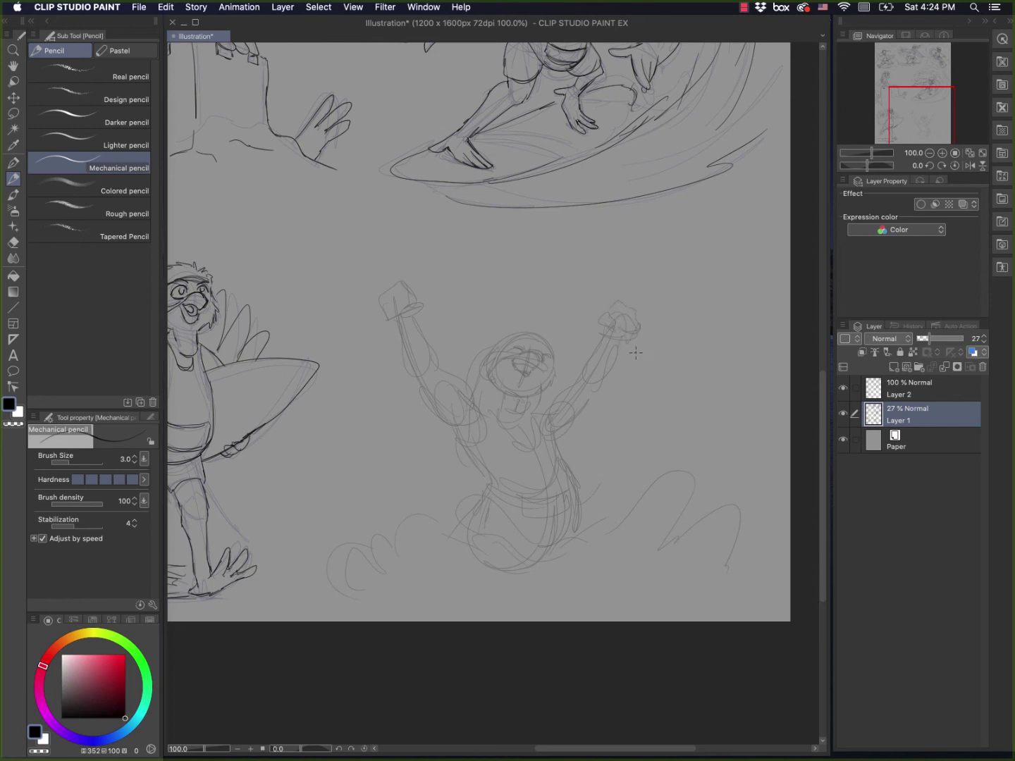
Step: Lasso the rough turkey and waves on Layer 1, flip them horizontally, apply the transformation and clear the selection
key(alt+])
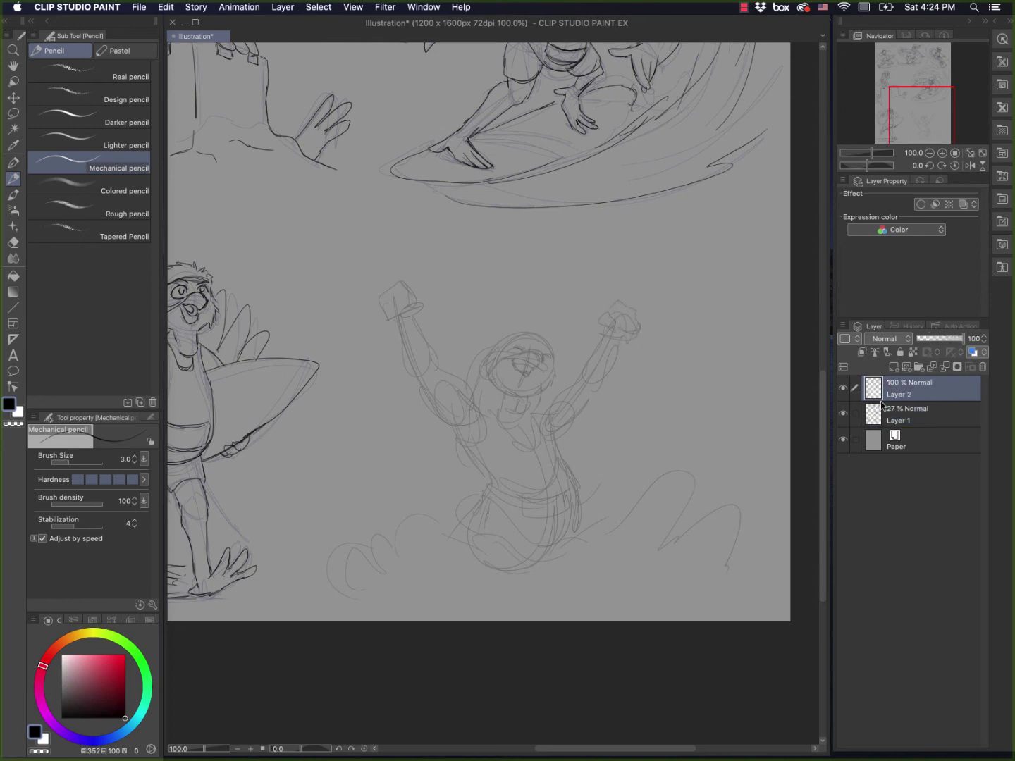
scroll(541, 356, up, 2)
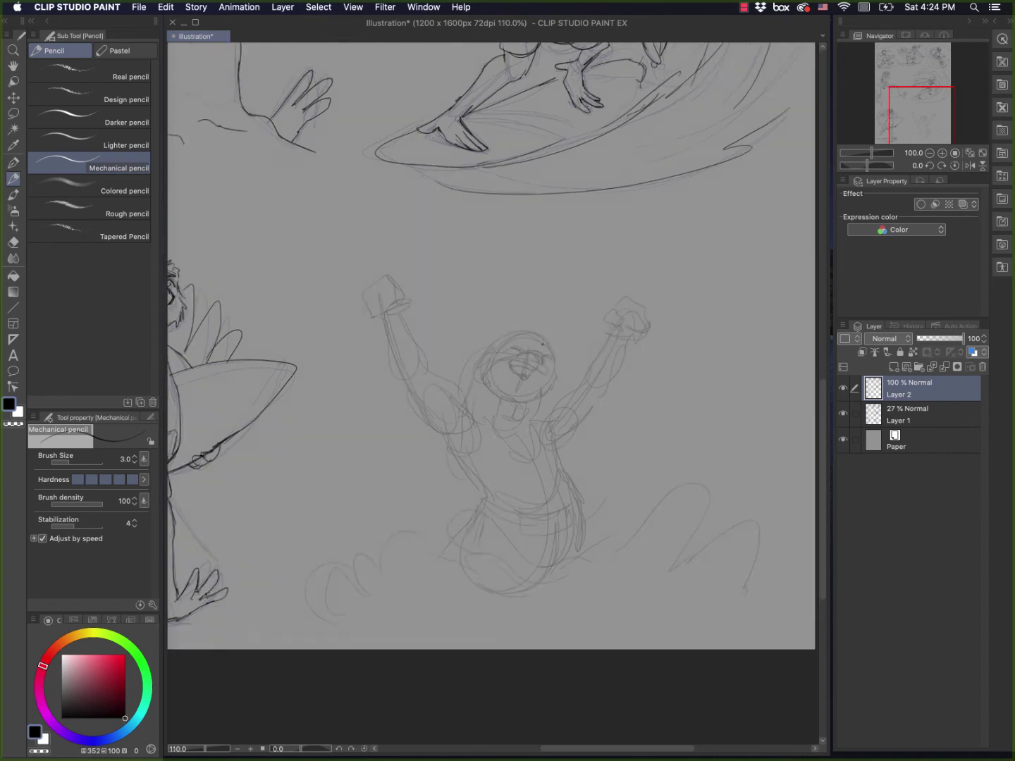
click(13, 113)
click(880, 414)
mouse_move(712, 290)
mouse_down()
mouse_move(517, 227)
mouse_move(365, 231)
mouse_move(318, 334)
mouse_move(251, 647)
mouse_move(822, 708)
mouse_move(839, 482)
mouse_move(669, 331)
mouse_move(650, 223)
mouse_up()
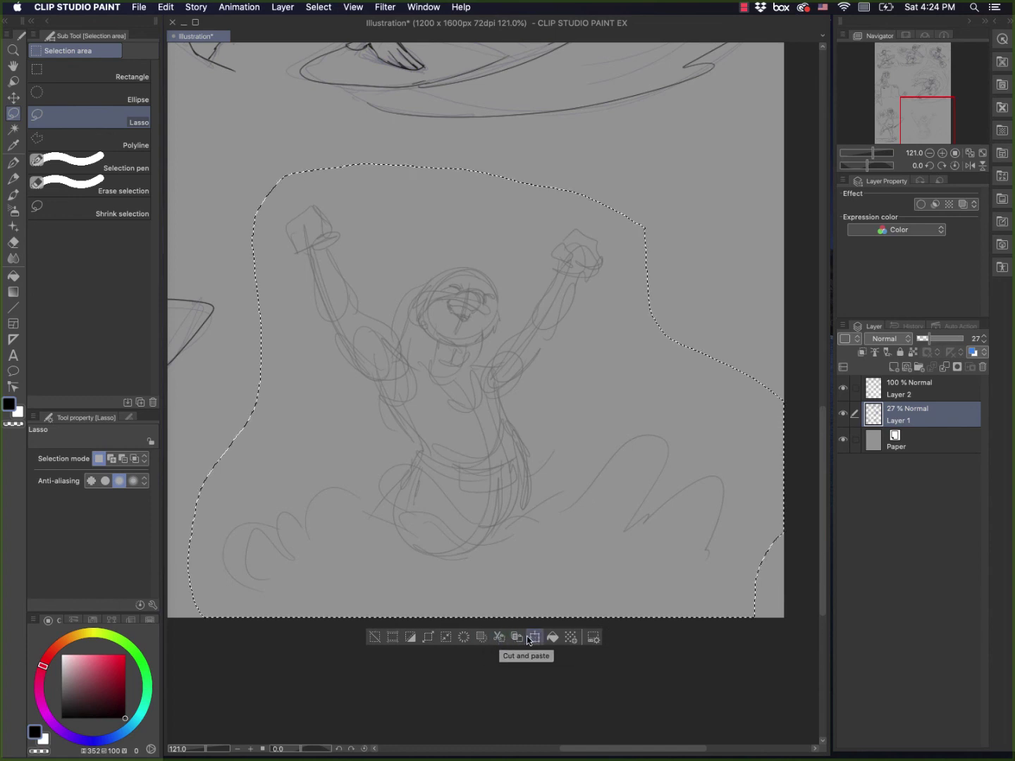
click(166, 7)
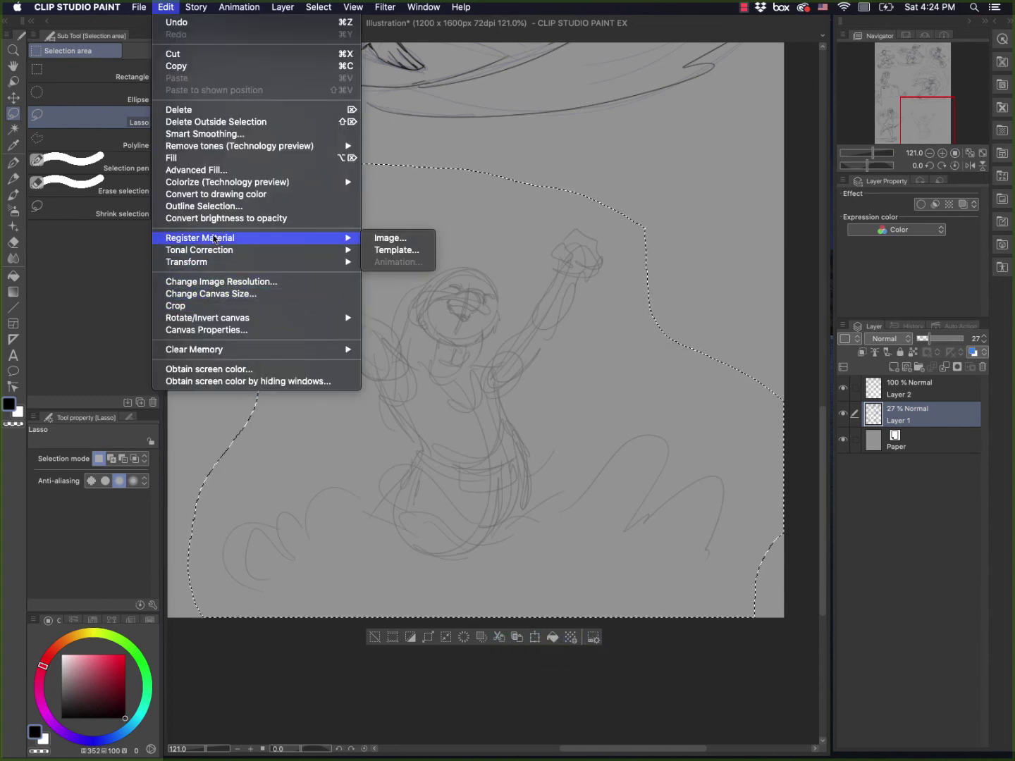
mouse_move(213, 262)
click(404, 368)
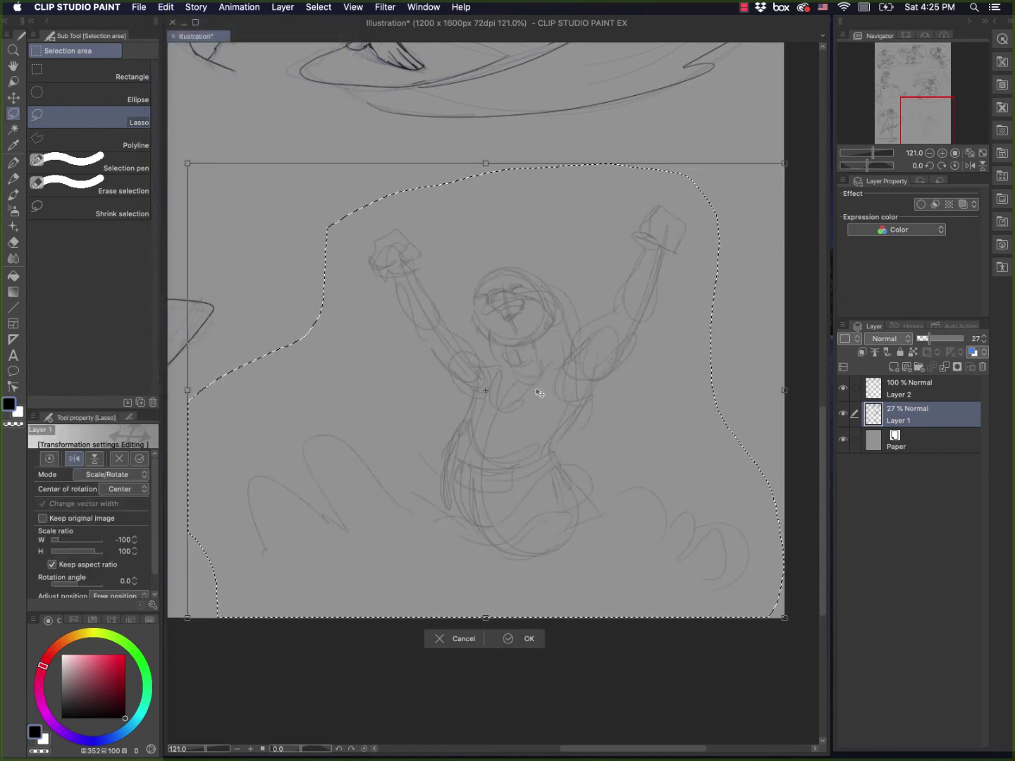
click(513, 639)
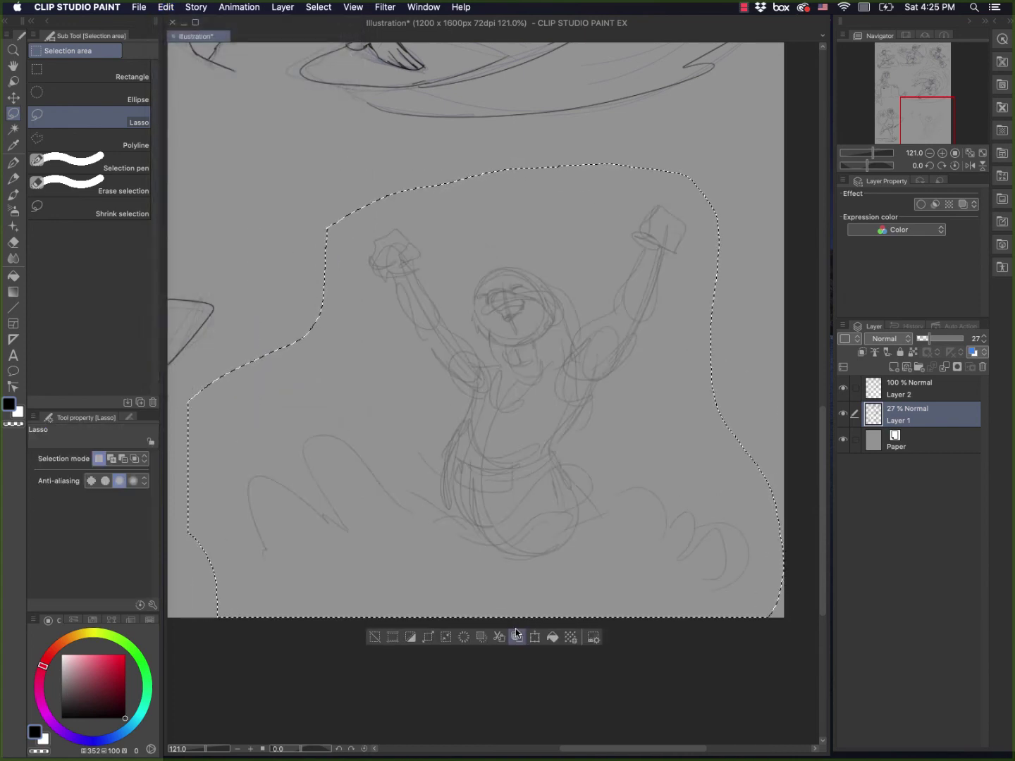
click(378, 636)
Step: On Layer 2, draw the turkey's beak, squinting eyes and ruffled head outline in black with the Mechanical pencil
click(854, 391)
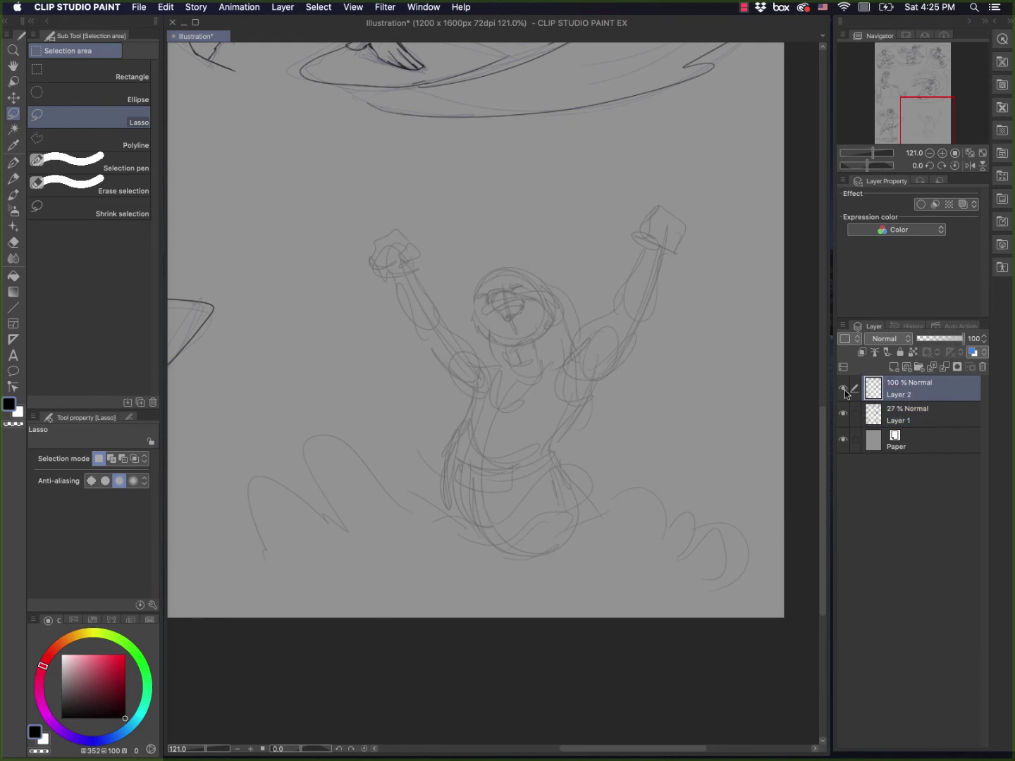
click(15, 177)
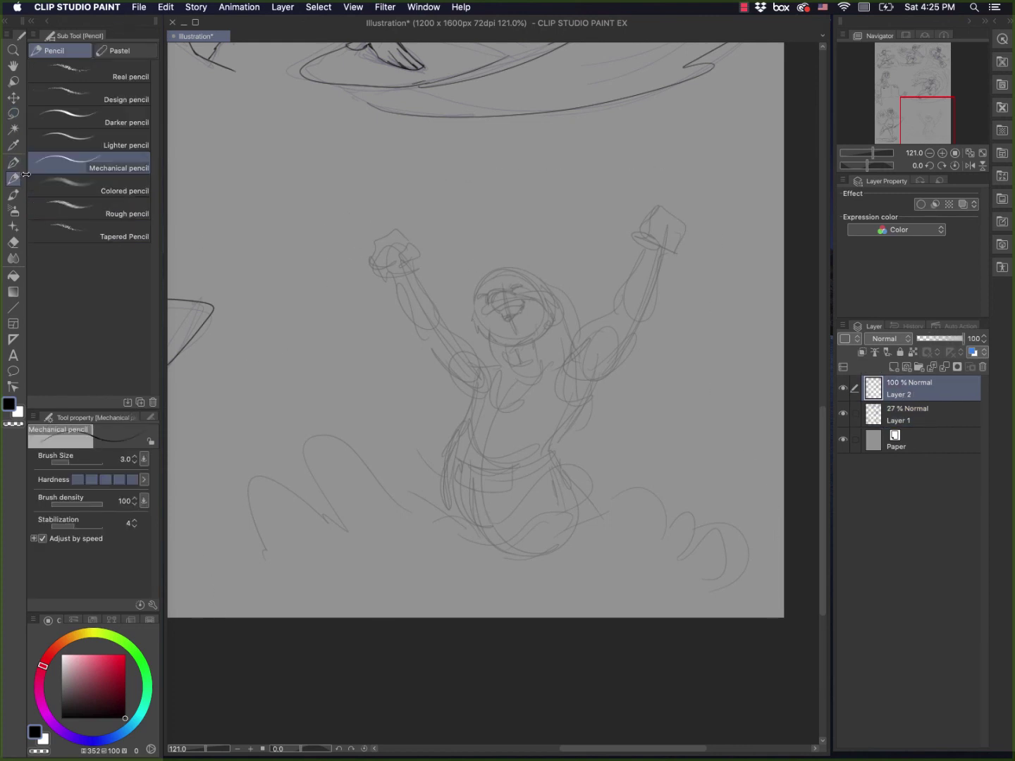
mouse_move(512, 292)
mouse_down()
mouse_move(487, 297)
mouse_move(499, 310)
mouse_move(520, 300)
mouse_up()
mouse_move(517, 303)
mouse_down()
mouse_move(503, 320)
mouse_move(479, 298)
mouse_move(530, 282)
mouse_up()
mouse_move(492, 267)
mouse_down()
mouse_move(528, 255)
mouse_move(555, 279)
mouse_move(484, 264)
mouse_move(468, 319)
mouse_move(499, 340)
mouse_up()
mouse_move(550, 290)
mouse_down()
mouse_move(545, 323)
mouse_move(525, 301)
mouse_move(571, 323)
mouse_up()
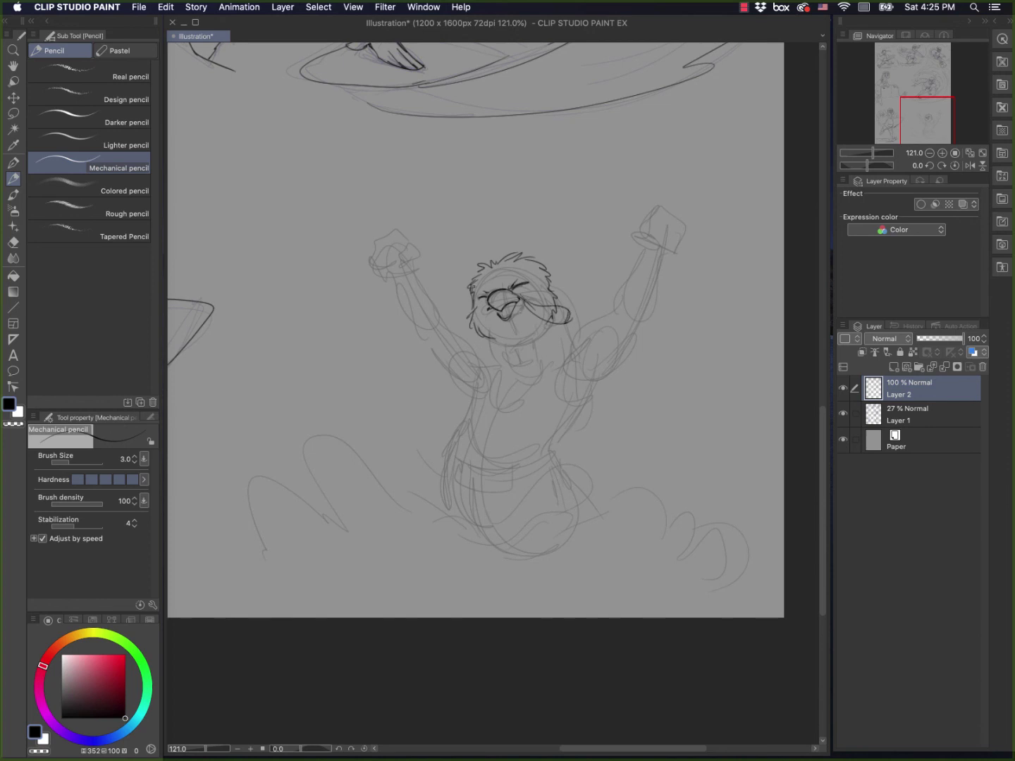
Step: Draw the headband, the raised arms with clenched fists and hanging wing feathers, and refine the open beak
mouse_move(472, 289)
mouse_down()
mouse_move(542, 269)
mouse_move(591, 335)
mouse_up()
drag(573, 318, 571, 332)
mouse_move(684, 225)
mouse_down()
mouse_move(653, 209)
mouse_move(637, 228)
mouse_move(667, 218)
mouse_move(686, 225)
mouse_move(682, 238)
mouse_move(660, 245)
mouse_move(636, 230)
mouse_move(645, 244)
mouse_move(655, 221)
mouse_move(614, 309)
mouse_move(619, 298)
mouse_move(563, 361)
mouse_up()
mouse_move(667, 251)
mouse_down()
mouse_move(661, 308)
mouse_move(652, 305)
mouse_move(623, 383)
mouse_up()
drag(630, 361, 582, 393)
mouse_move(413, 257)
mouse_down()
mouse_move(389, 263)
mouse_move(406, 237)
mouse_move(389, 254)
mouse_move(376, 244)
mouse_move(367, 279)
mouse_move(392, 278)
mouse_move(385, 314)
mouse_move(411, 365)
mouse_move(468, 397)
mouse_move(418, 278)
mouse_move(441, 325)
mouse_move(494, 359)
mouse_up()
mouse_move(515, 315)
mouse_down()
mouse_move(502, 318)
mouse_move(516, 310)
mouse_up()
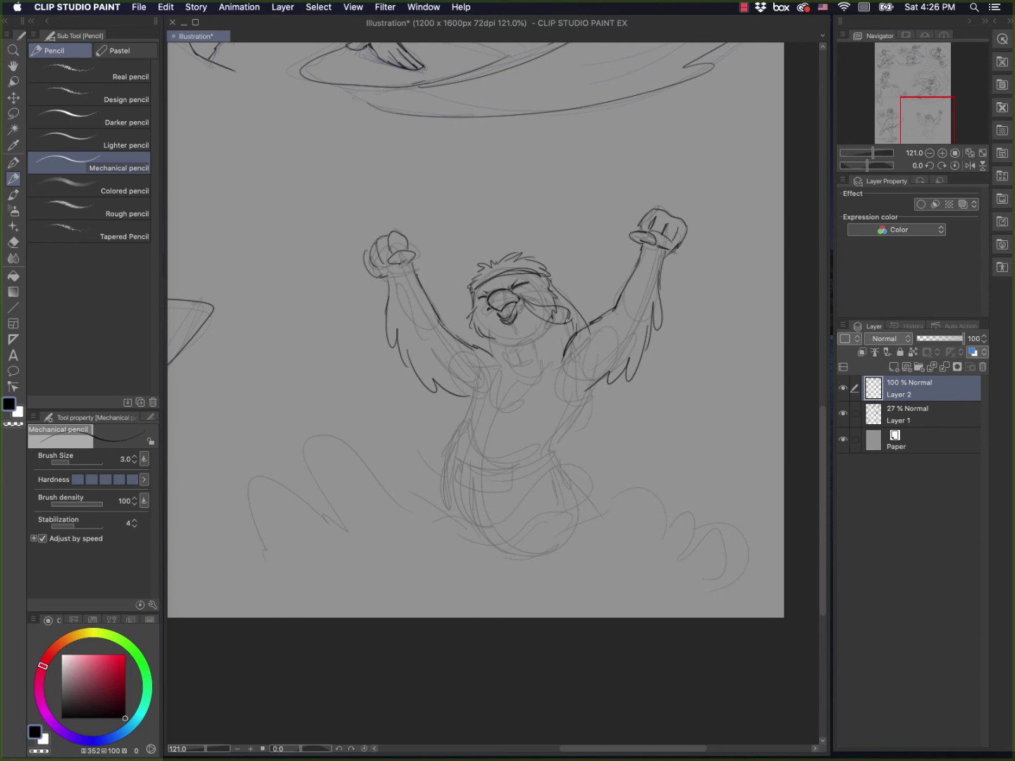
Step: Draw the neck, the tank top's neckline and straps, and both side contours of the torso
mouse_move(511, 307)
mouse_down()
mouse_move(504, 363)
mouse_move(544, 372)
mouse_move(506, 377)
mouse_up()
mouse_move(562, 343)
mouse_down()
mouse_move(539, 348)
mouse_move(549, 356)
mouse_move(509, 394)
mouse_up()
mouse_move(506, 357)
mouse_down()
mouse_move(496, 396)
mouse_move(532, 404)
mouse_up()
drag(549, 366, 523, 402)
mouse_move(499, 351)
mouse_down()
mouse_move(449, 466)
mouse_move(445, 512)
mouse_up()
drag(455, 432, 446, 502)
drag(562, 349, 548, 437)
mouse_move(587, 392)
mouse_down()
mouse_move(566, 470)
mouse_move(471, 474)
mouse_move(528, 466)
mouse_up()
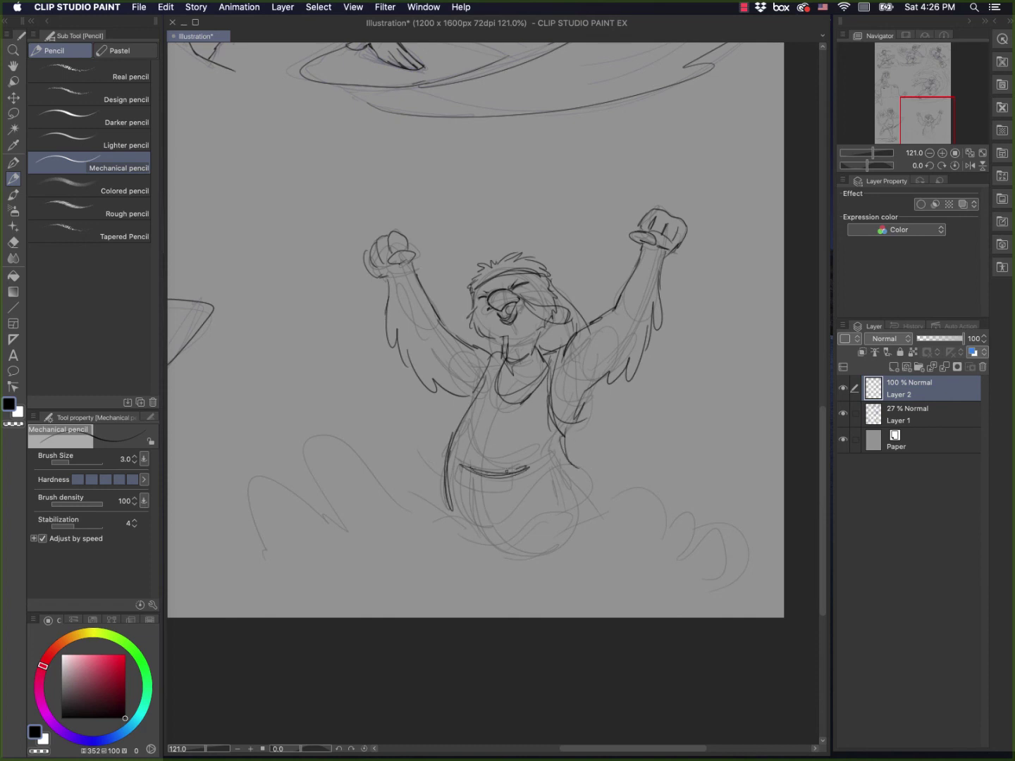
Step: Draw the rectangular panel on the front of the tank top and the splashing waves on both sides of the turkey
drag(461, 464, 505, 471)
mouse_move(459, 471)
mouse_down()
mouse_move(463, 504)
mouse_move(531, 491)
mouse_up()
mouse_move(455, 518)
mouse_down()
mouse_move(306, 416)
mouse_move(250, 493)
mouse_move(253, 543)
mouse_up()
mouse_move(507, 523)
mouse_down()
mouse_move(572, 479)
mouse_move(598, 480)
mouse_up()
mouse_move(577, 492)
mouse_down()
mouse_move(675, 487)
mouse_move(644, 503)
mouse_up()
drag(653, 498, 701, 514)
mouse_move(671, 515)
mouse_down()
mouse_move(697, 518)
mouse_move(701, 554)
mouse_up()
drag(471, 524, 503, 523)
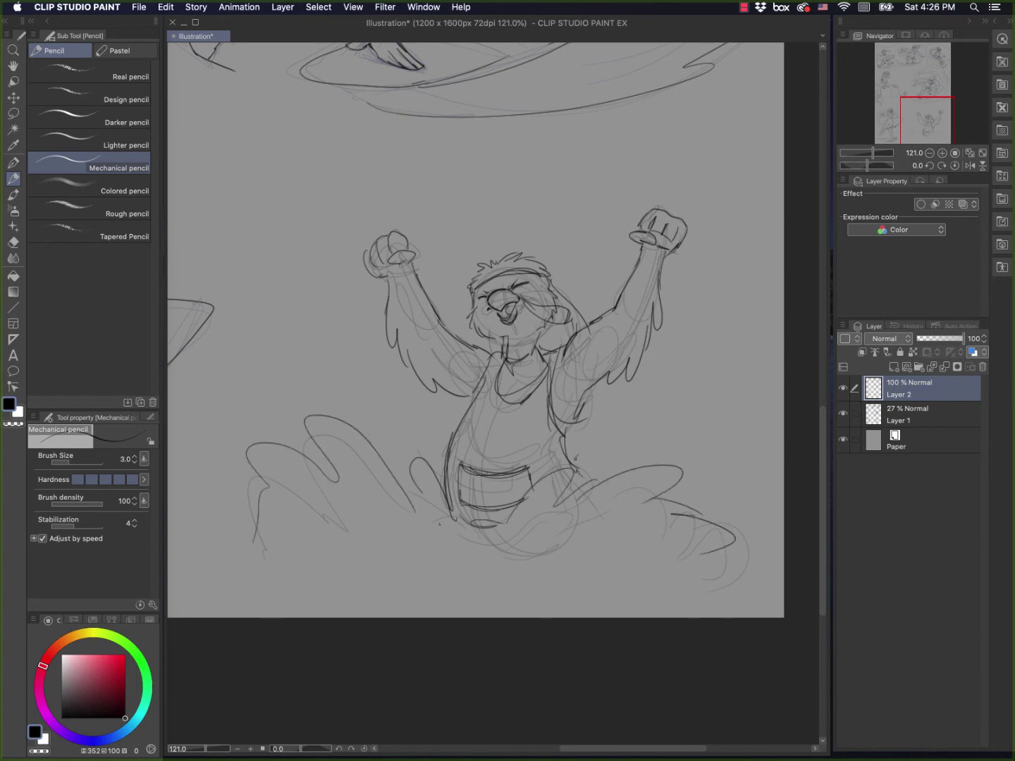
Step: Draw the fanned tail feathers behind the torso, spreading above the waves, plus a small feather on the opposite side
drag(566, 444, 670, 376)
mouse_move(578, 454)
mouse_down()
mouse_move(625, 415)
mouse_move(729, 390)
mouse_up()
drag(624, 458, 720, 402)
drag(625, 458, 698, 422)
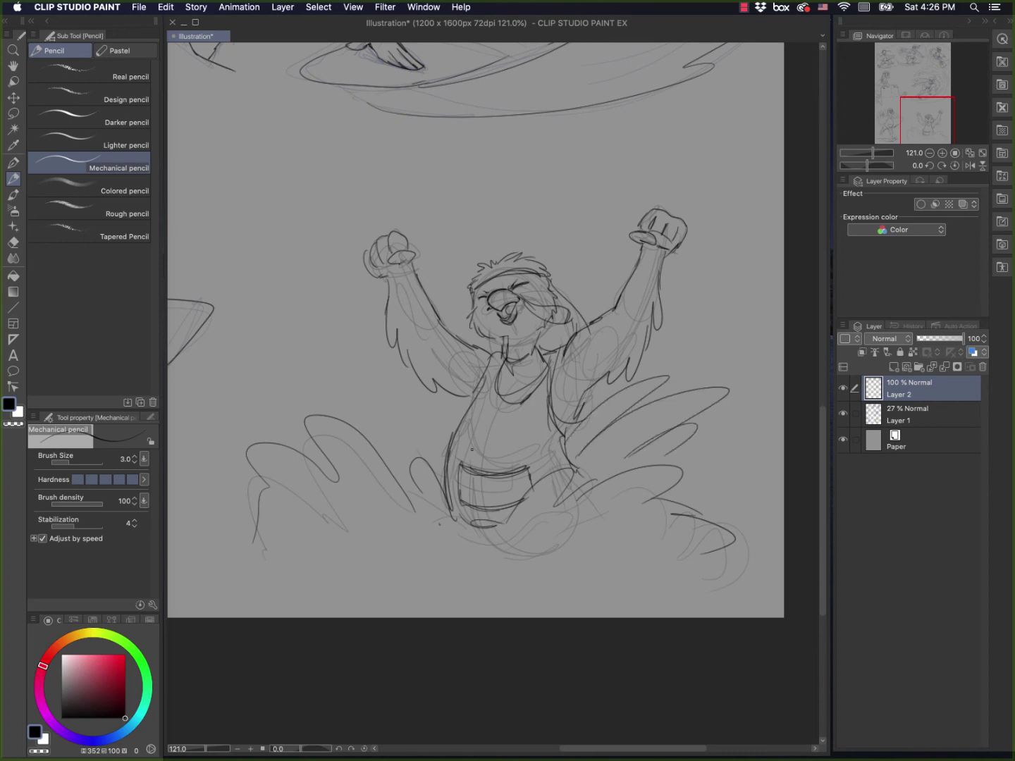
mouse_move(458, 406)
mouse_down()
mouse_move(442, 462)
mouse_move(467, 404)
mouse_up()
Step: Add curved motion lines and small water drops around the two raised fists
mouse_move(583, 243)
mouse_down()
mouse_move(634, 176)
mouse_move(683, 177)
mouse_up()
drag(677, 185, 708, 191)
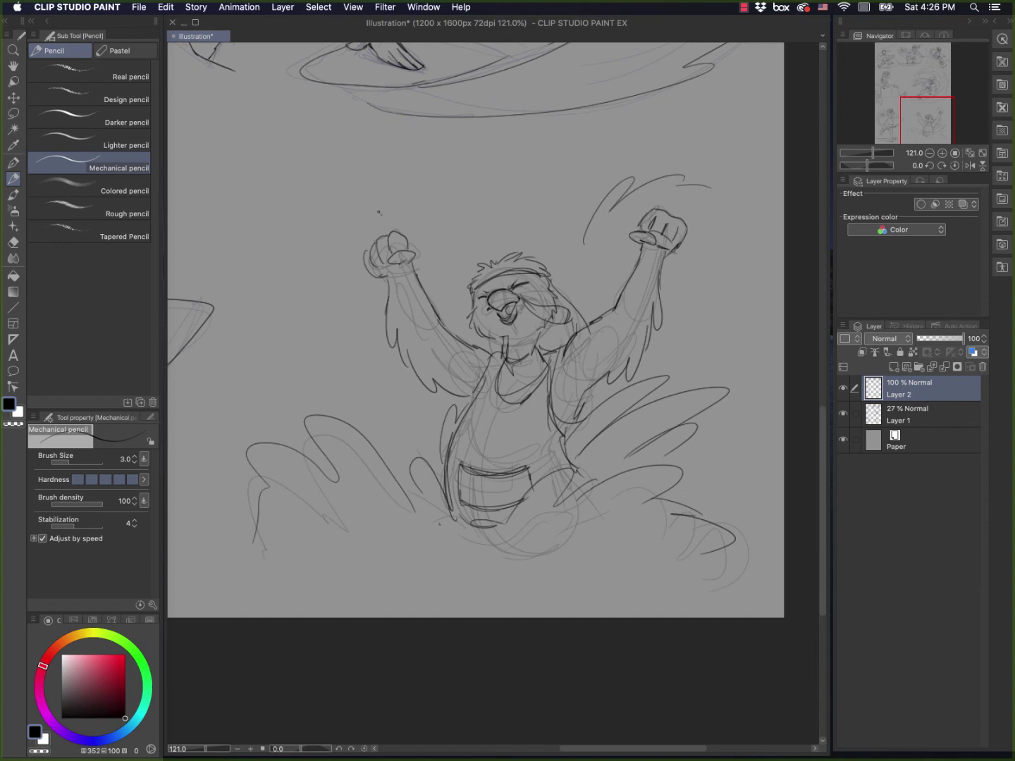
drag(380, 213, 353, 194)
drag(324, 237, 289, 229)
drag(300, 256, 283, 270)
drag(501, 336, 473, 461)
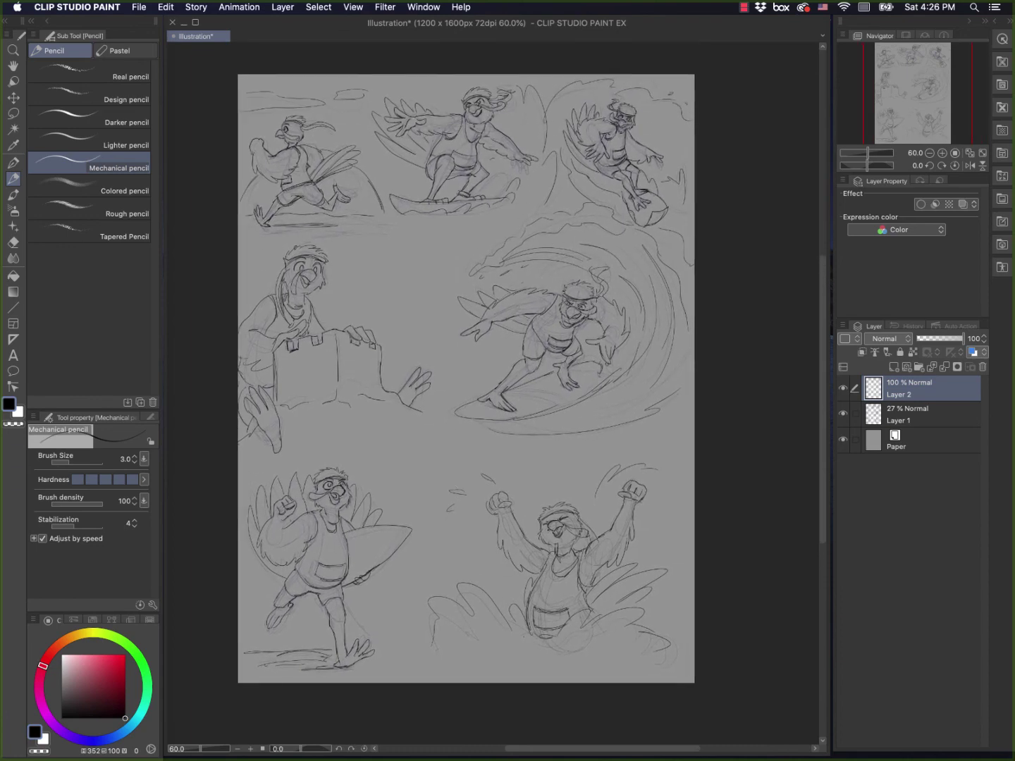
drag(567, 368, 608, 354)
drag(635, 194, 647, 183)
drag(496, 178, 511, 175)
mouse_move(495, 198)
mouse_down()
mouse_move(506, 187)
mouse_move(500, 173)
mouse_up()
drag(504, 182, 509, 174)
drag(283, 522, 282, 538)
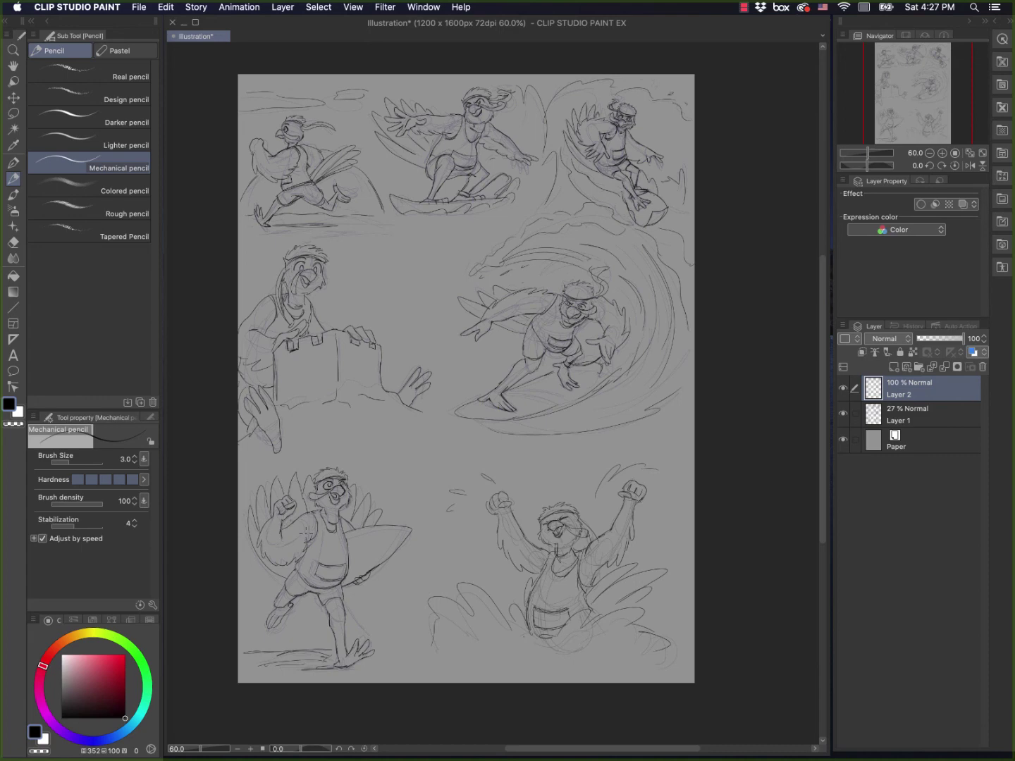